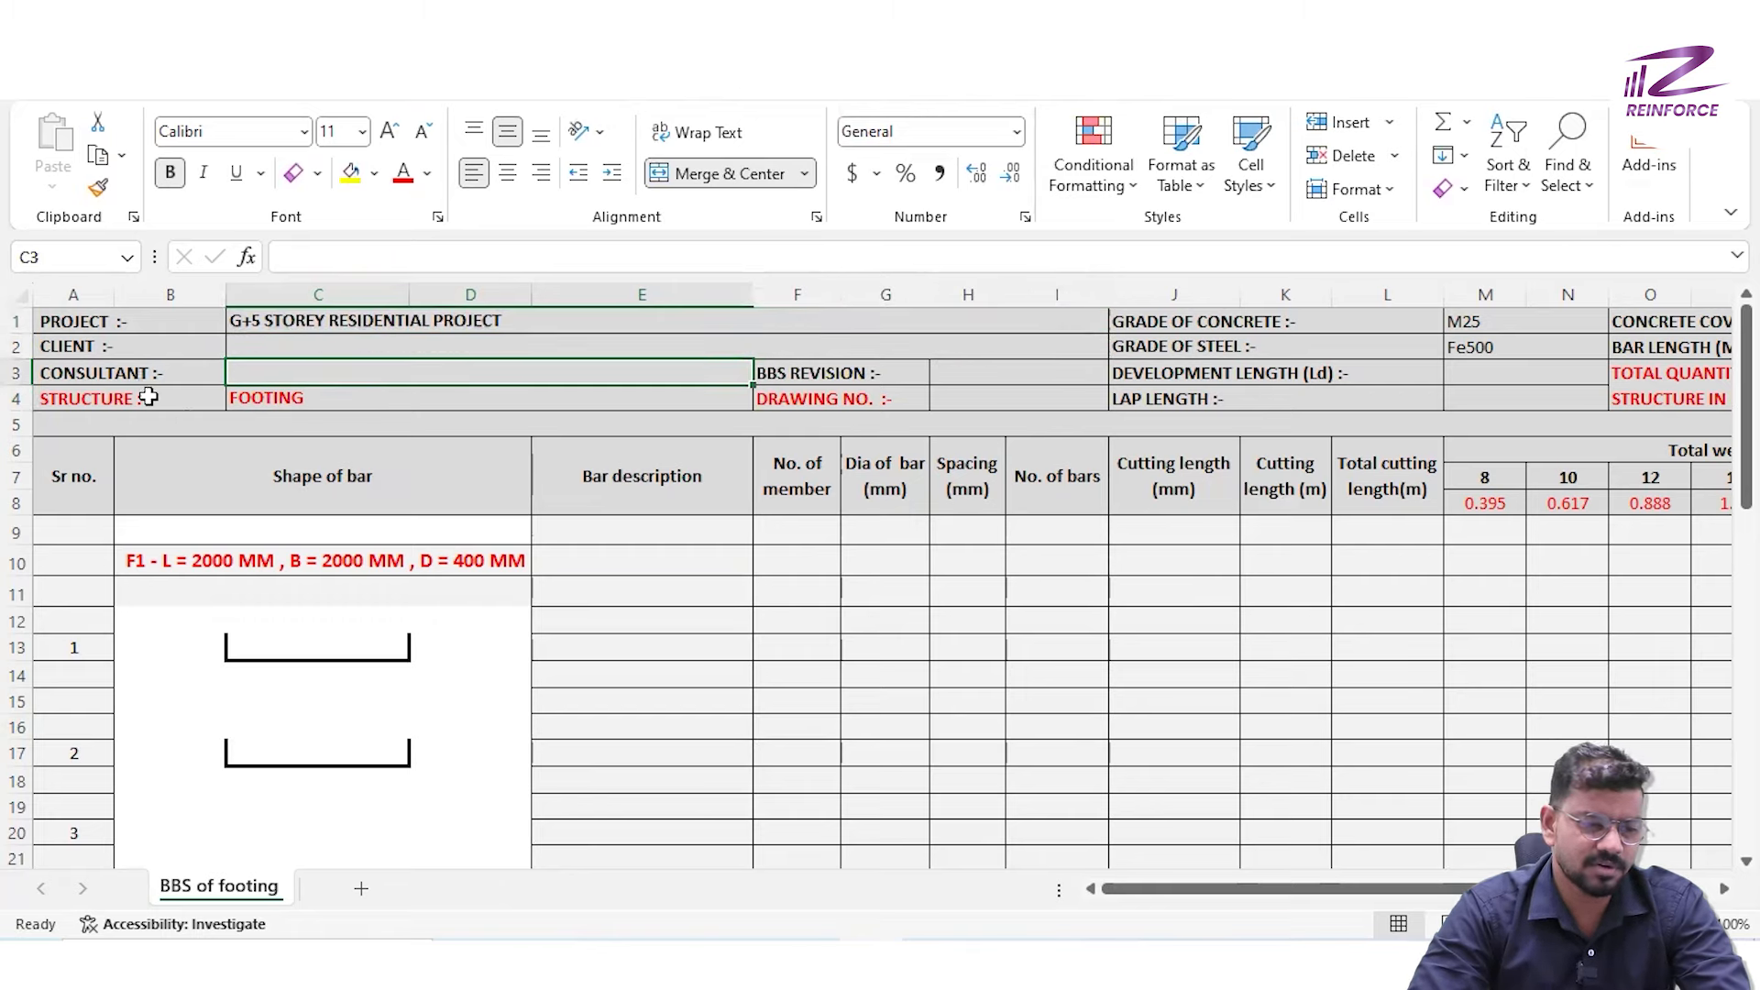
Examine the header fields for structure, BBS revision, drawing number, concrete cover and bar length
{"action": "left_click", "coordinate": [311, 401]}
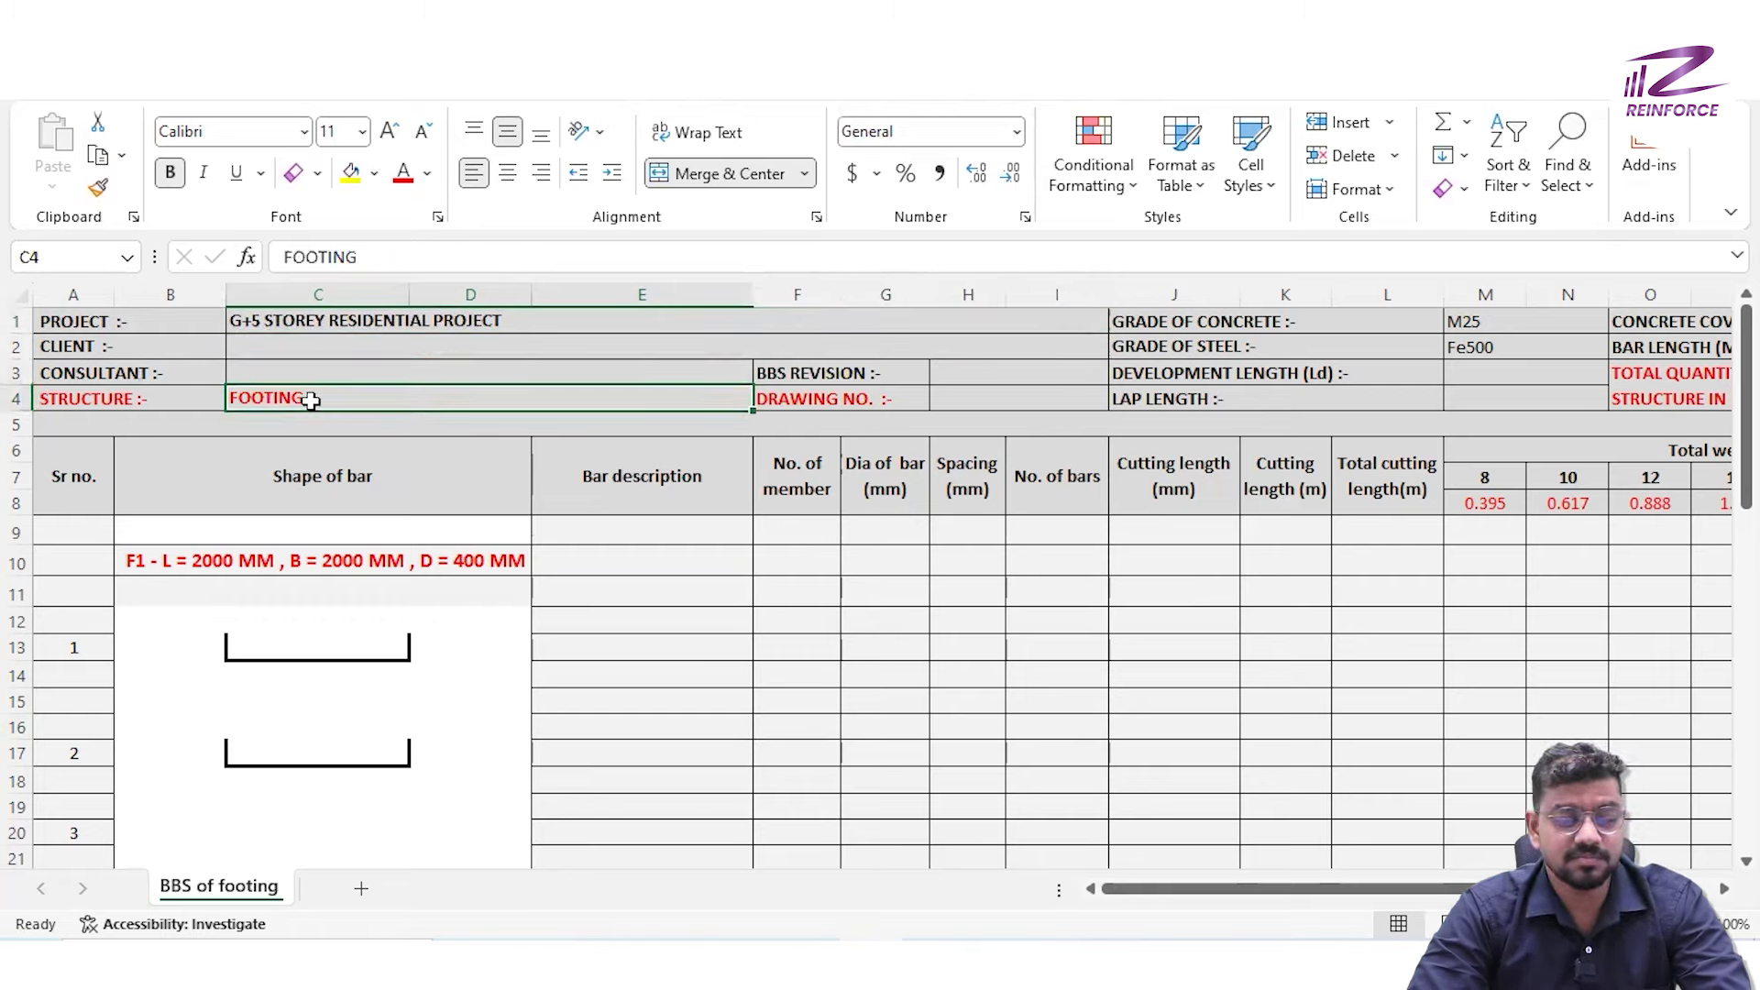
{"action": "left_click", "coordinate": [988, 381]}
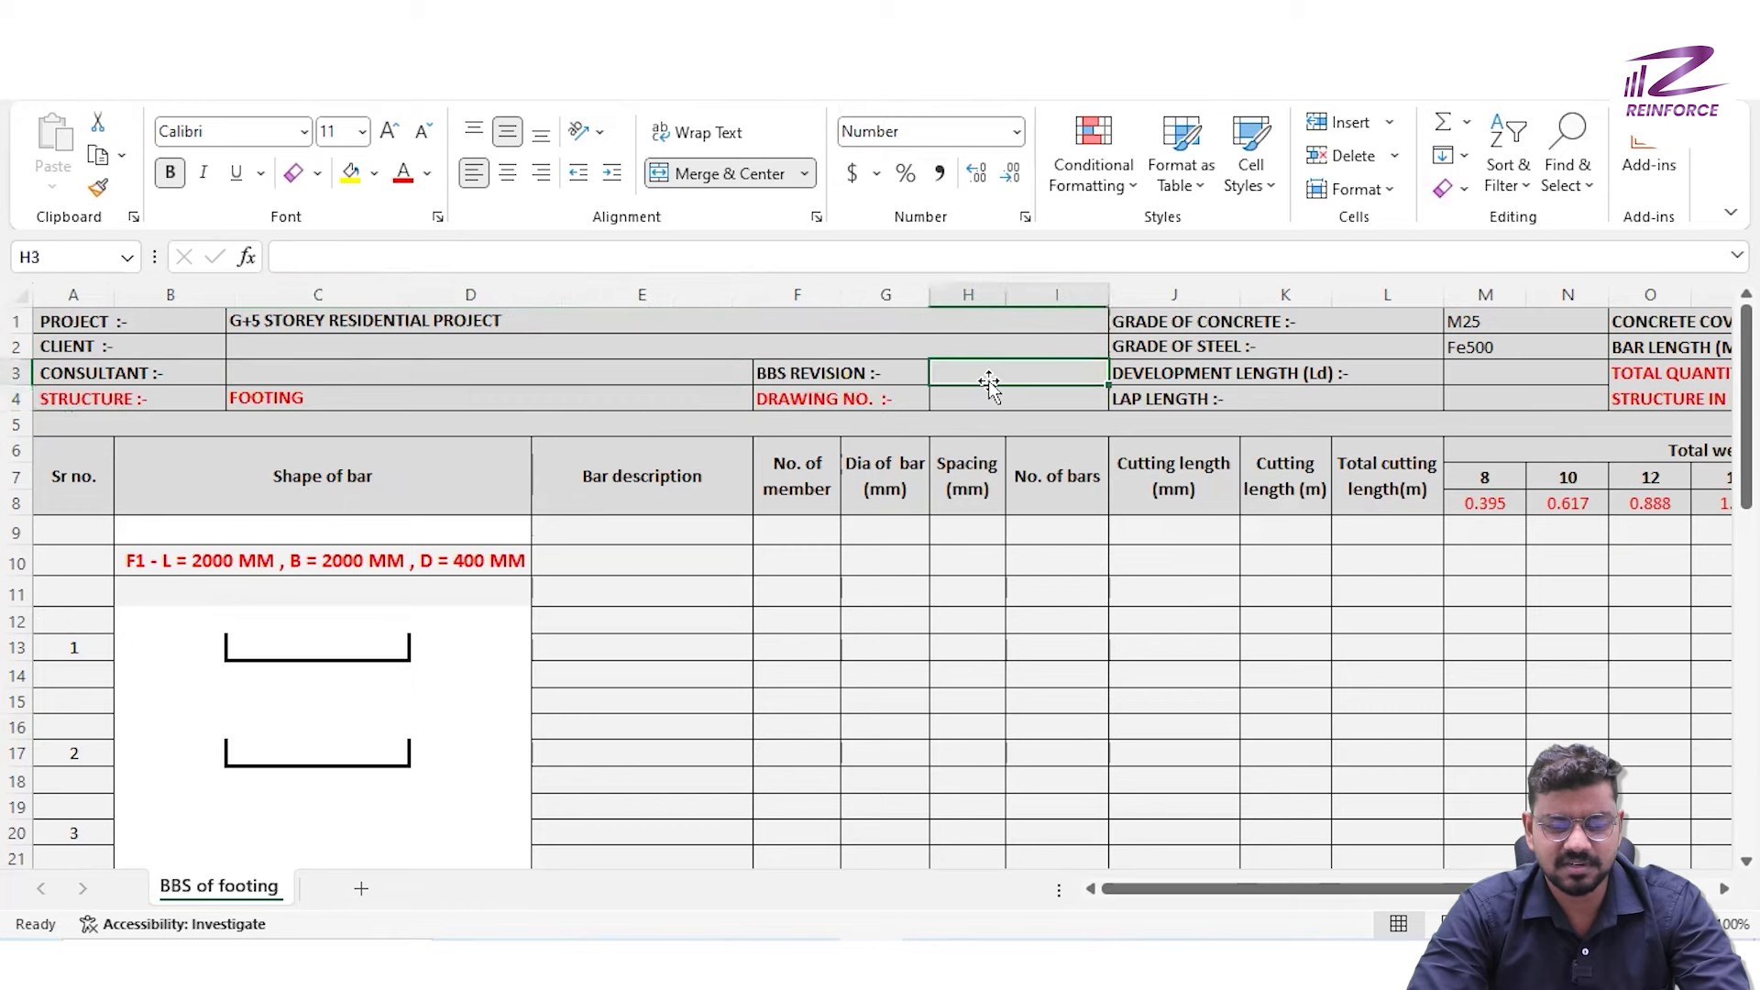
{"action": "left_click", "coordinate": [1027, 393]}
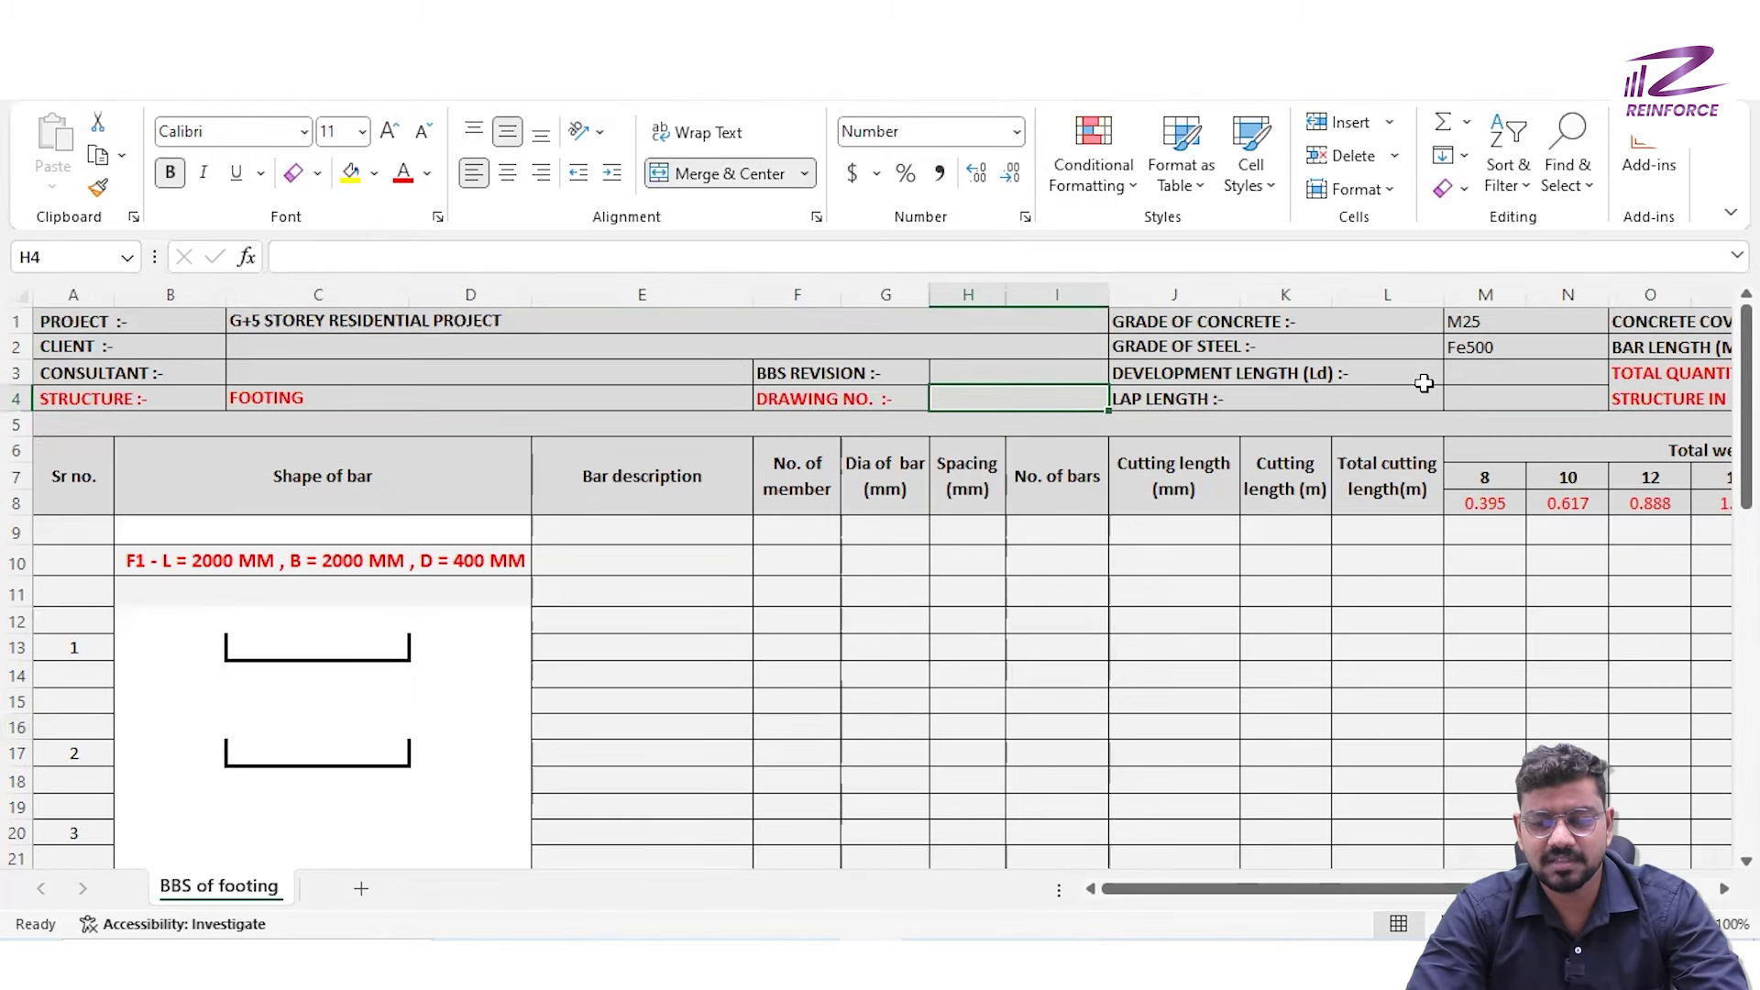
{"action": "scroll", "coordinate": [1375, 414], "scroll_direction": "right", "scroll_amount": 4}
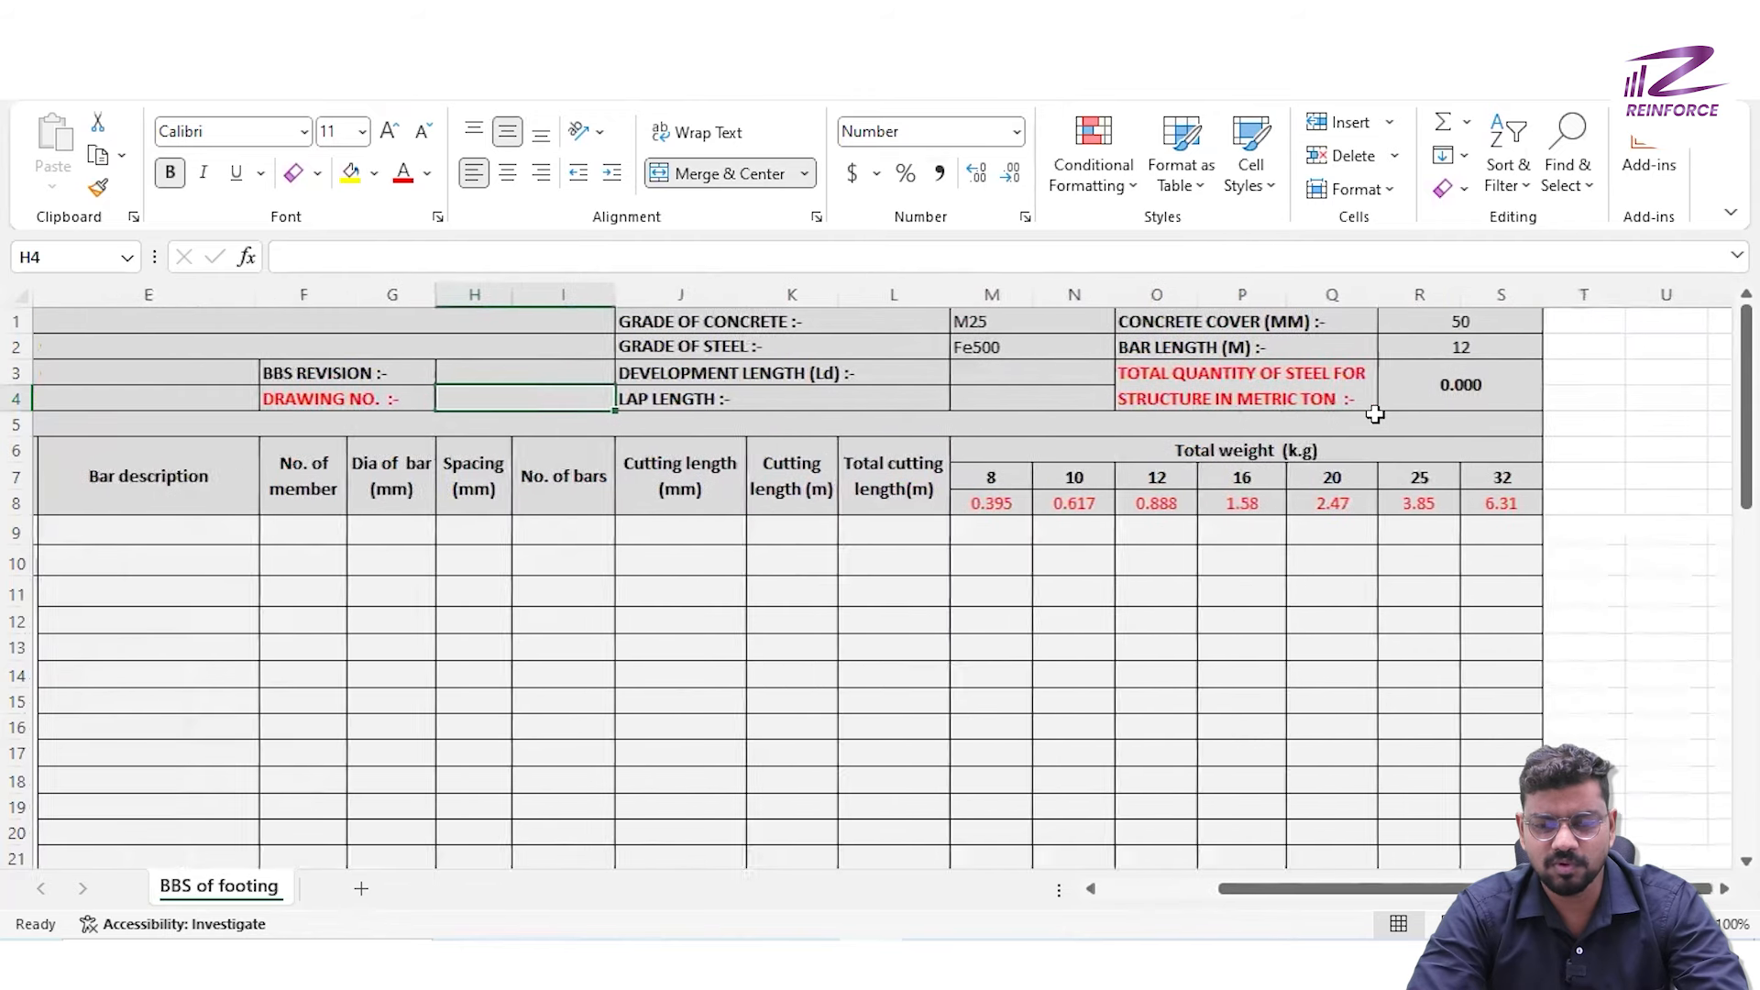
{"action": "left_click", "coordinate": [1464, 328]}
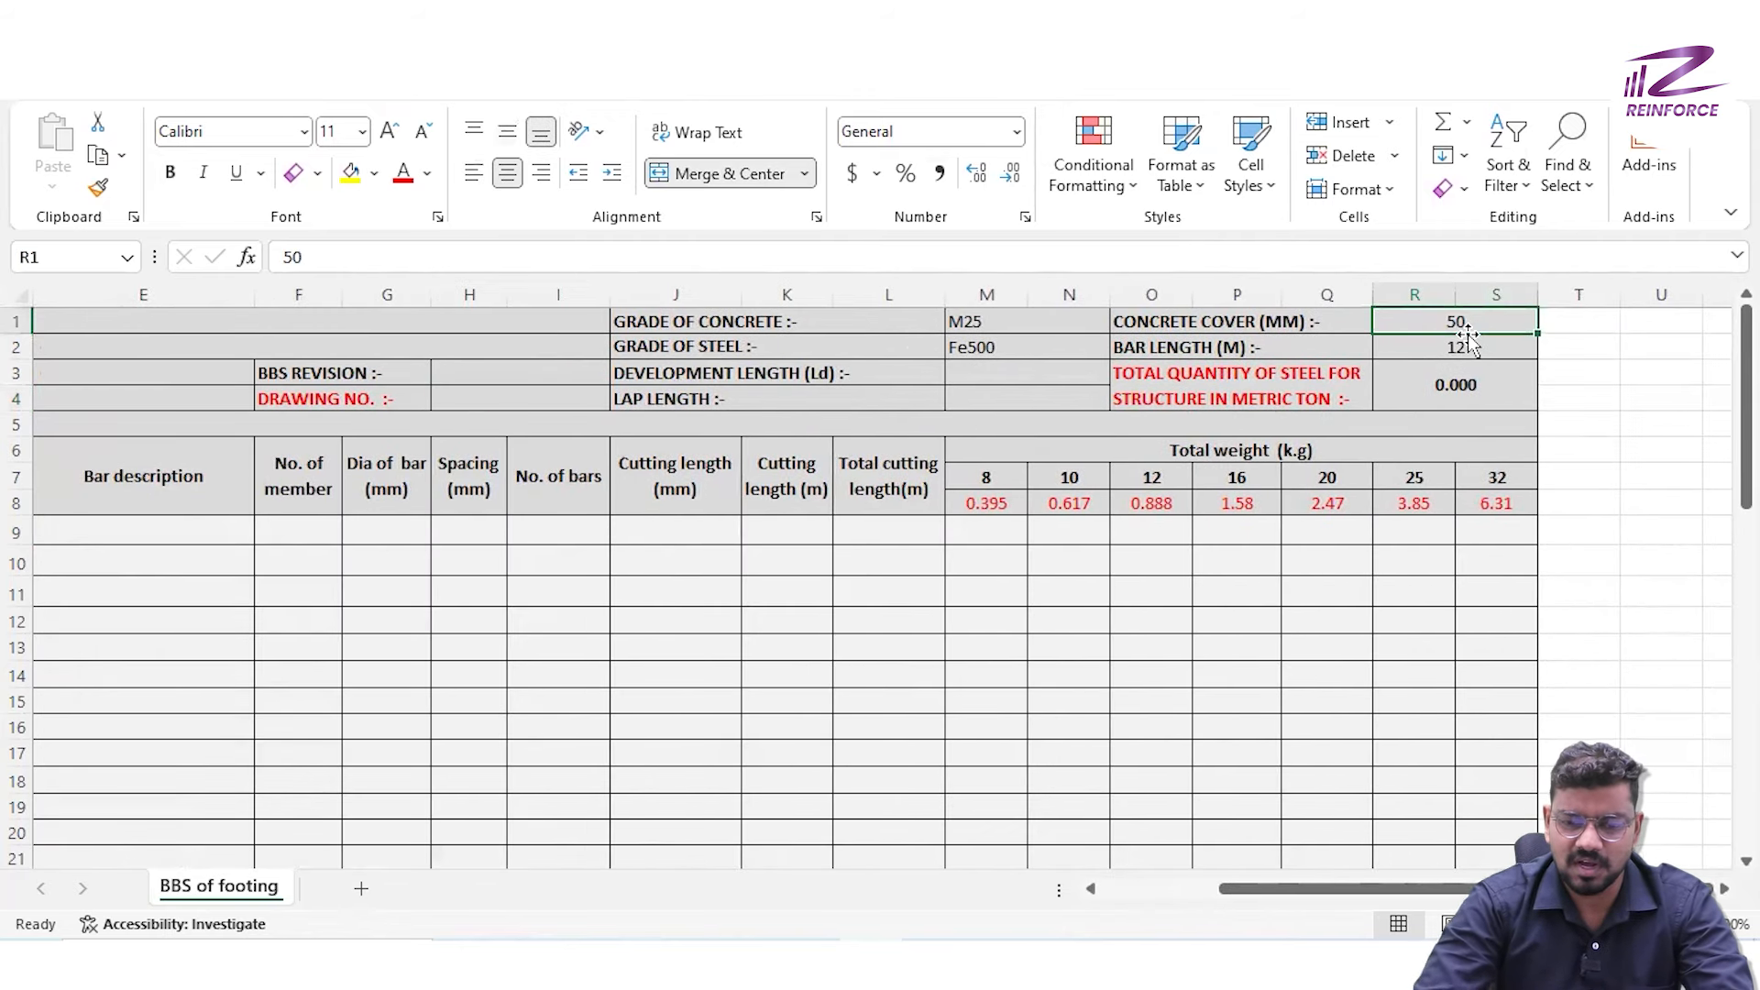
{"action": "left_click", "coordinate": [1442, 351]}
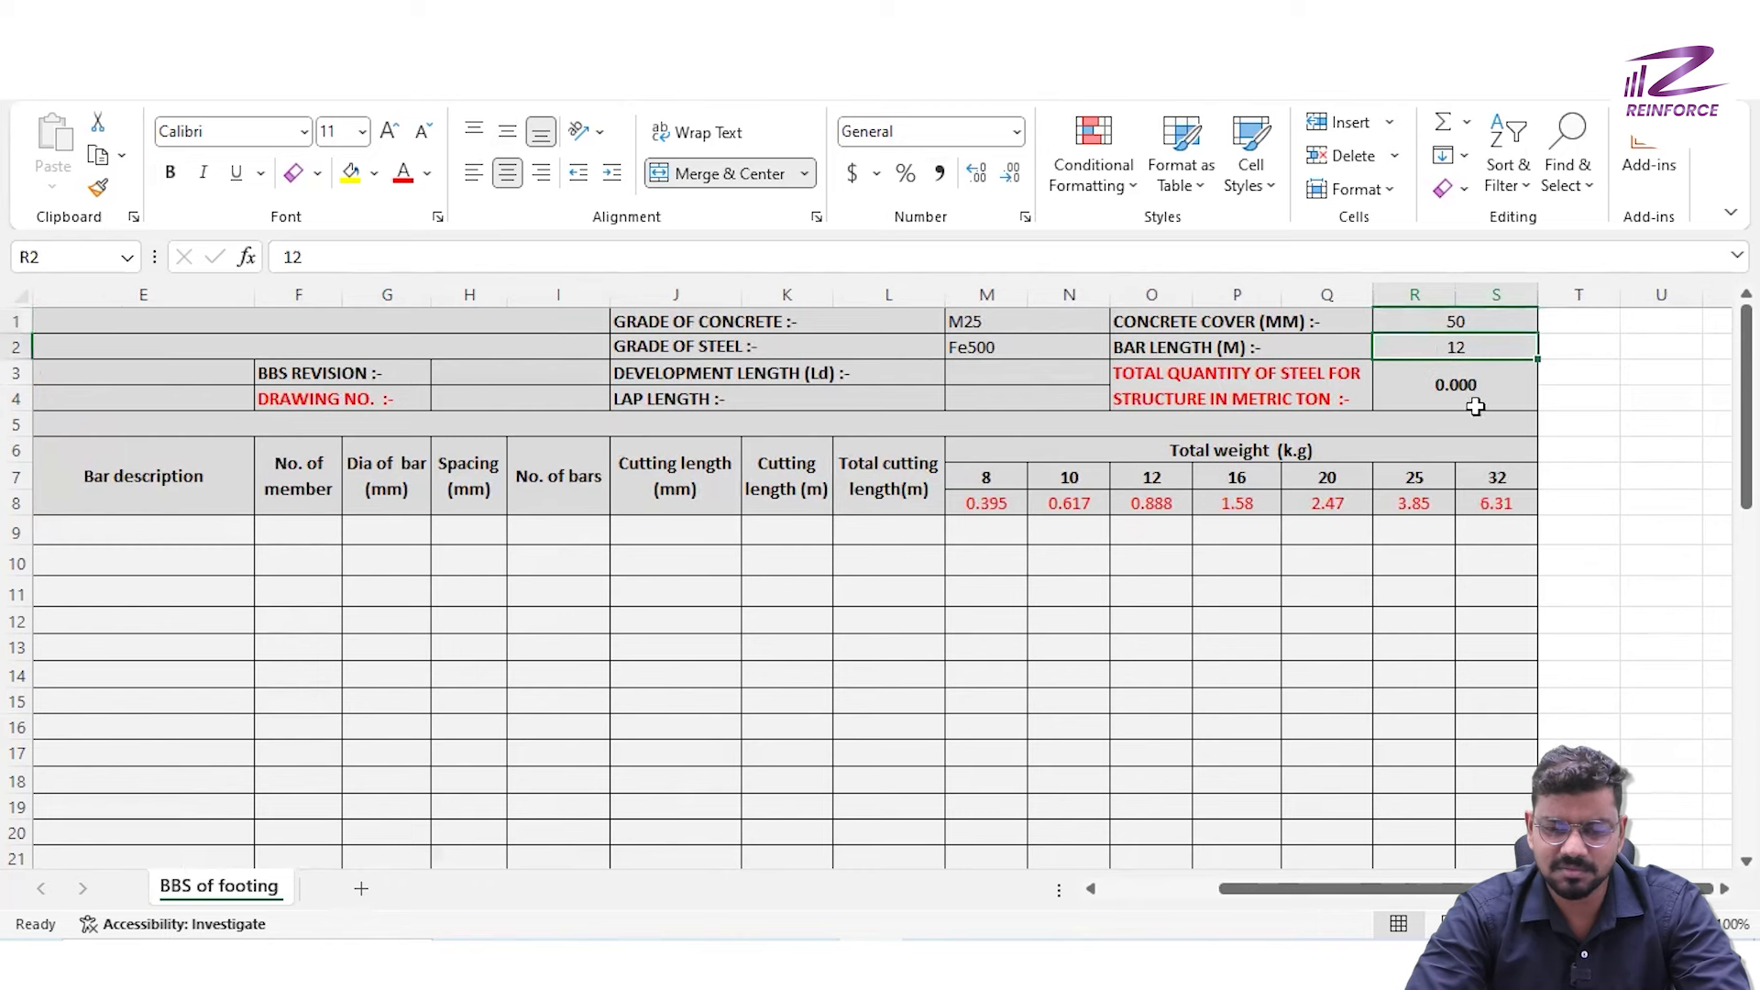
{"action": "scroll", "coordinate": [896, 519], "scroll_direction": "left", "scroll_amount": 4}
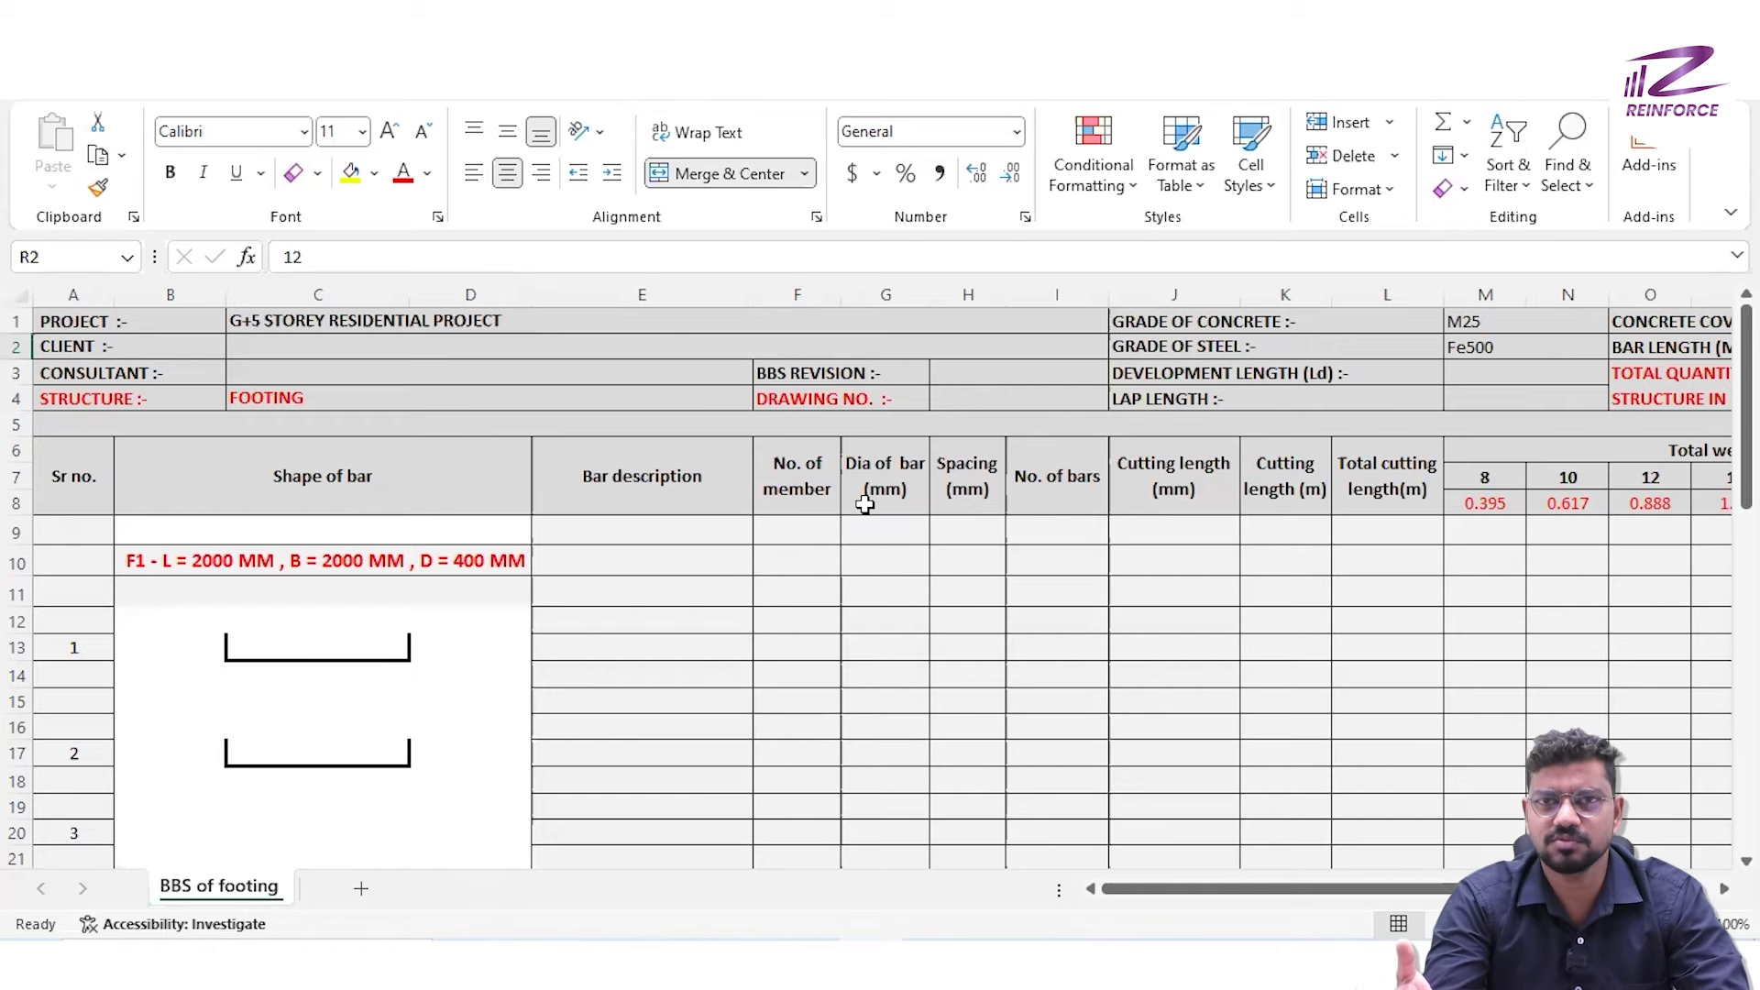
Review the schedule's bar shape, diameter, spacing, number of bars, cutting length and total weight columns
{"action": "left_click", "coordinate": [893, 558]}
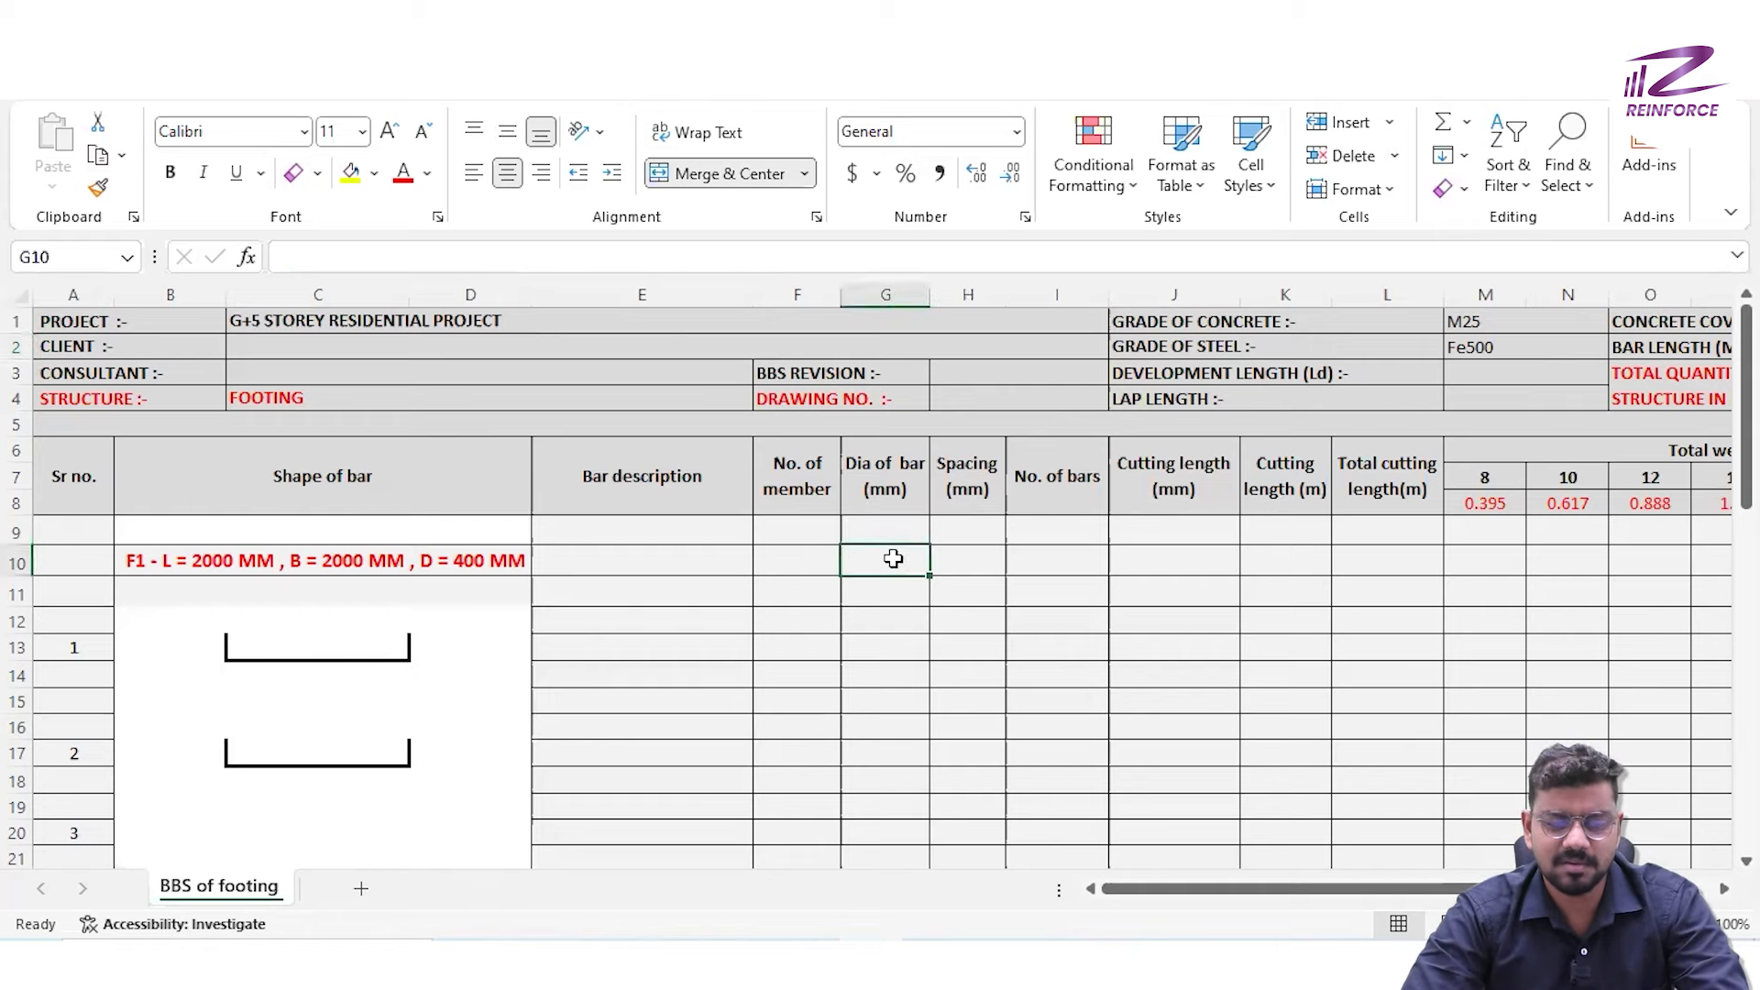
{"action": "left_click", "coordinate": [976, 556]}
{"action": "left_click", "coordinate": [1091, 563]}
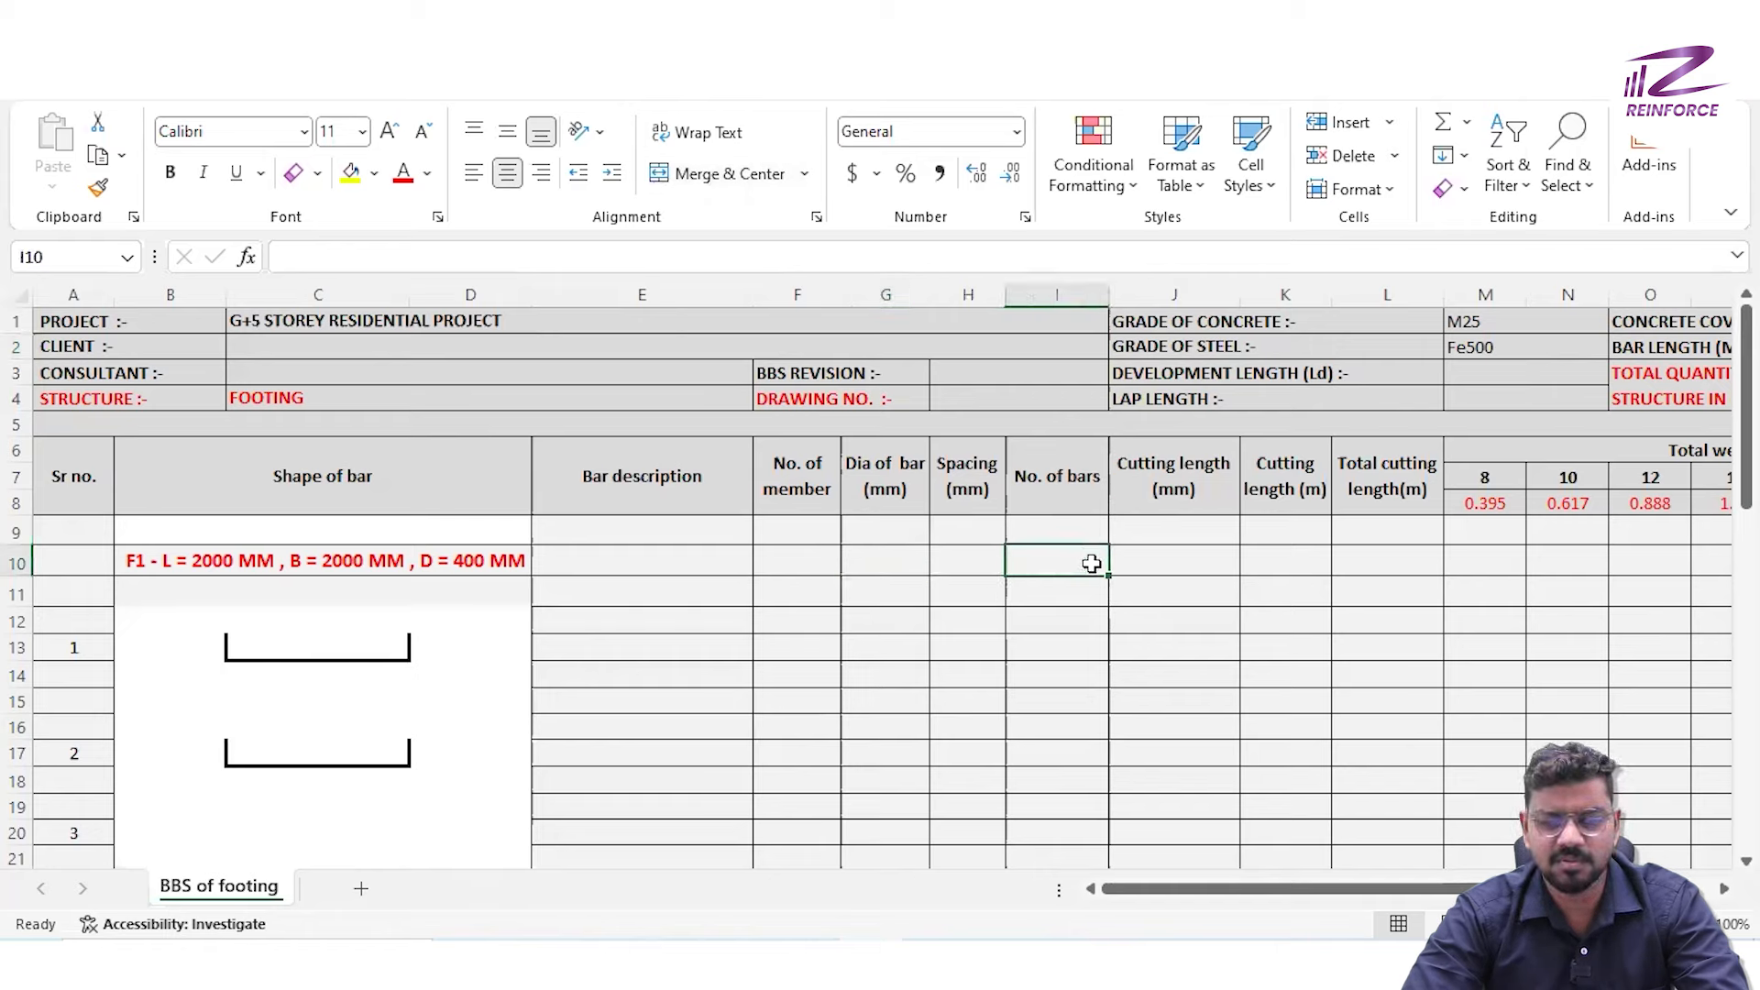
{"action": "left_click", "coordinate": [1198, 575]}
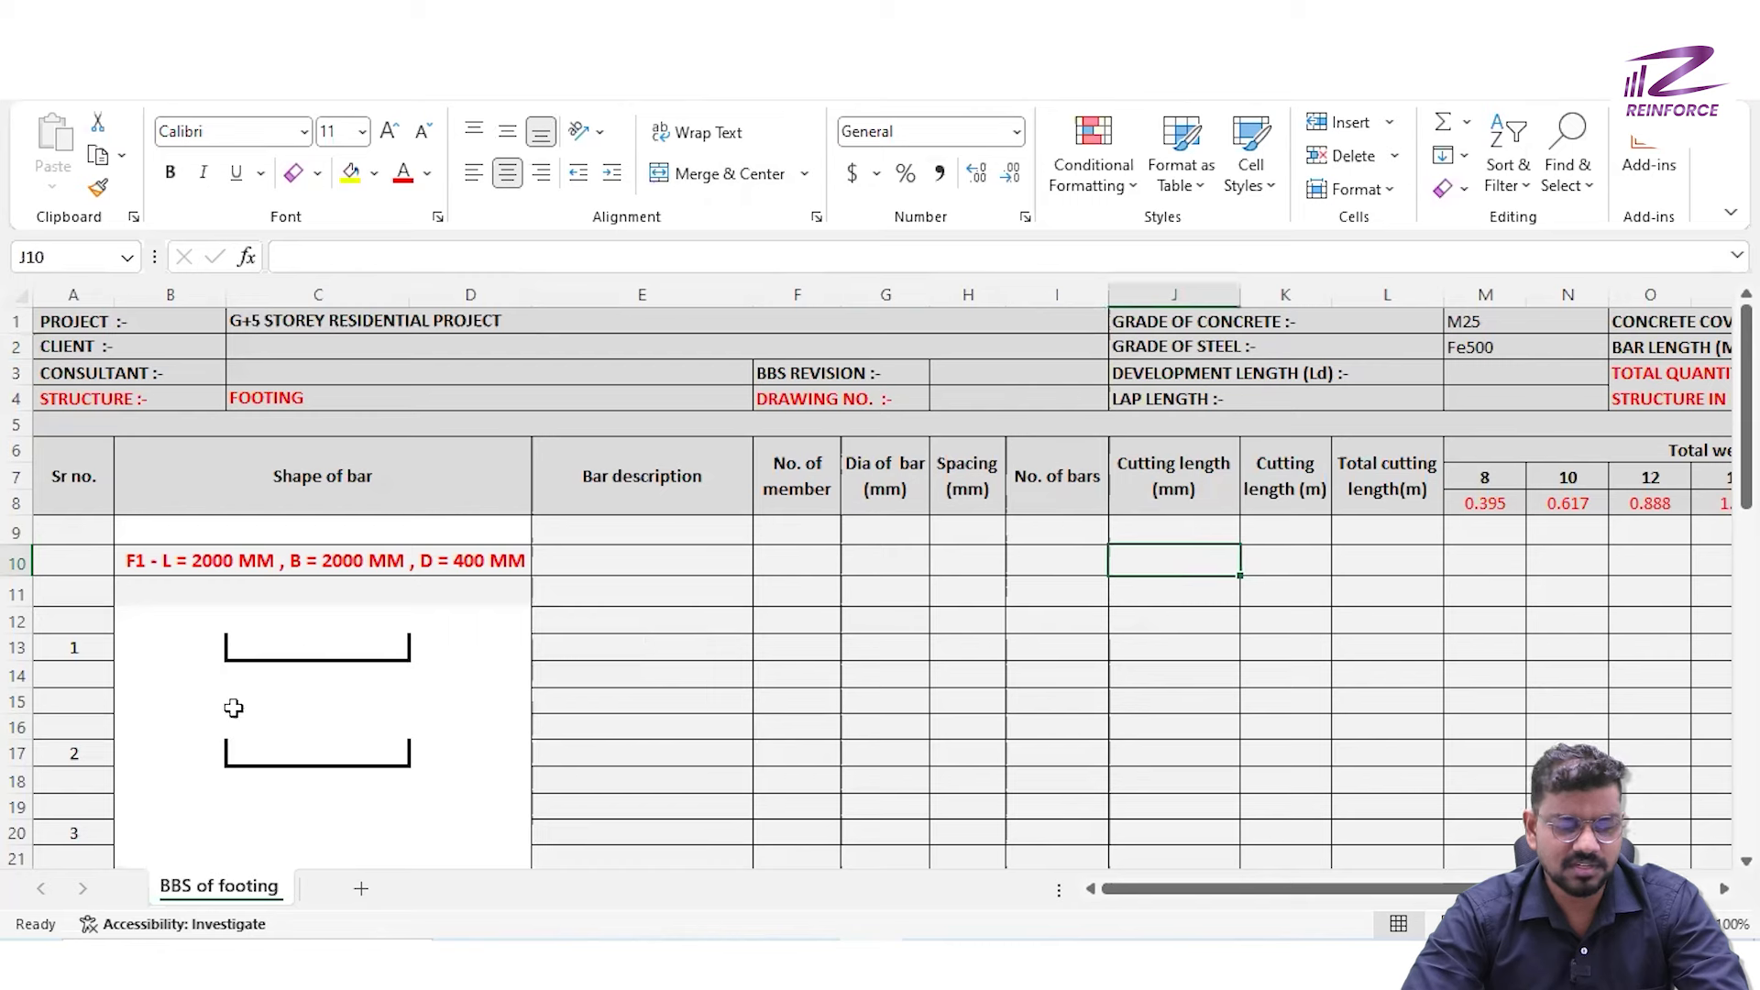
{"action": "left_click", "coordinate": [1277, 593]}
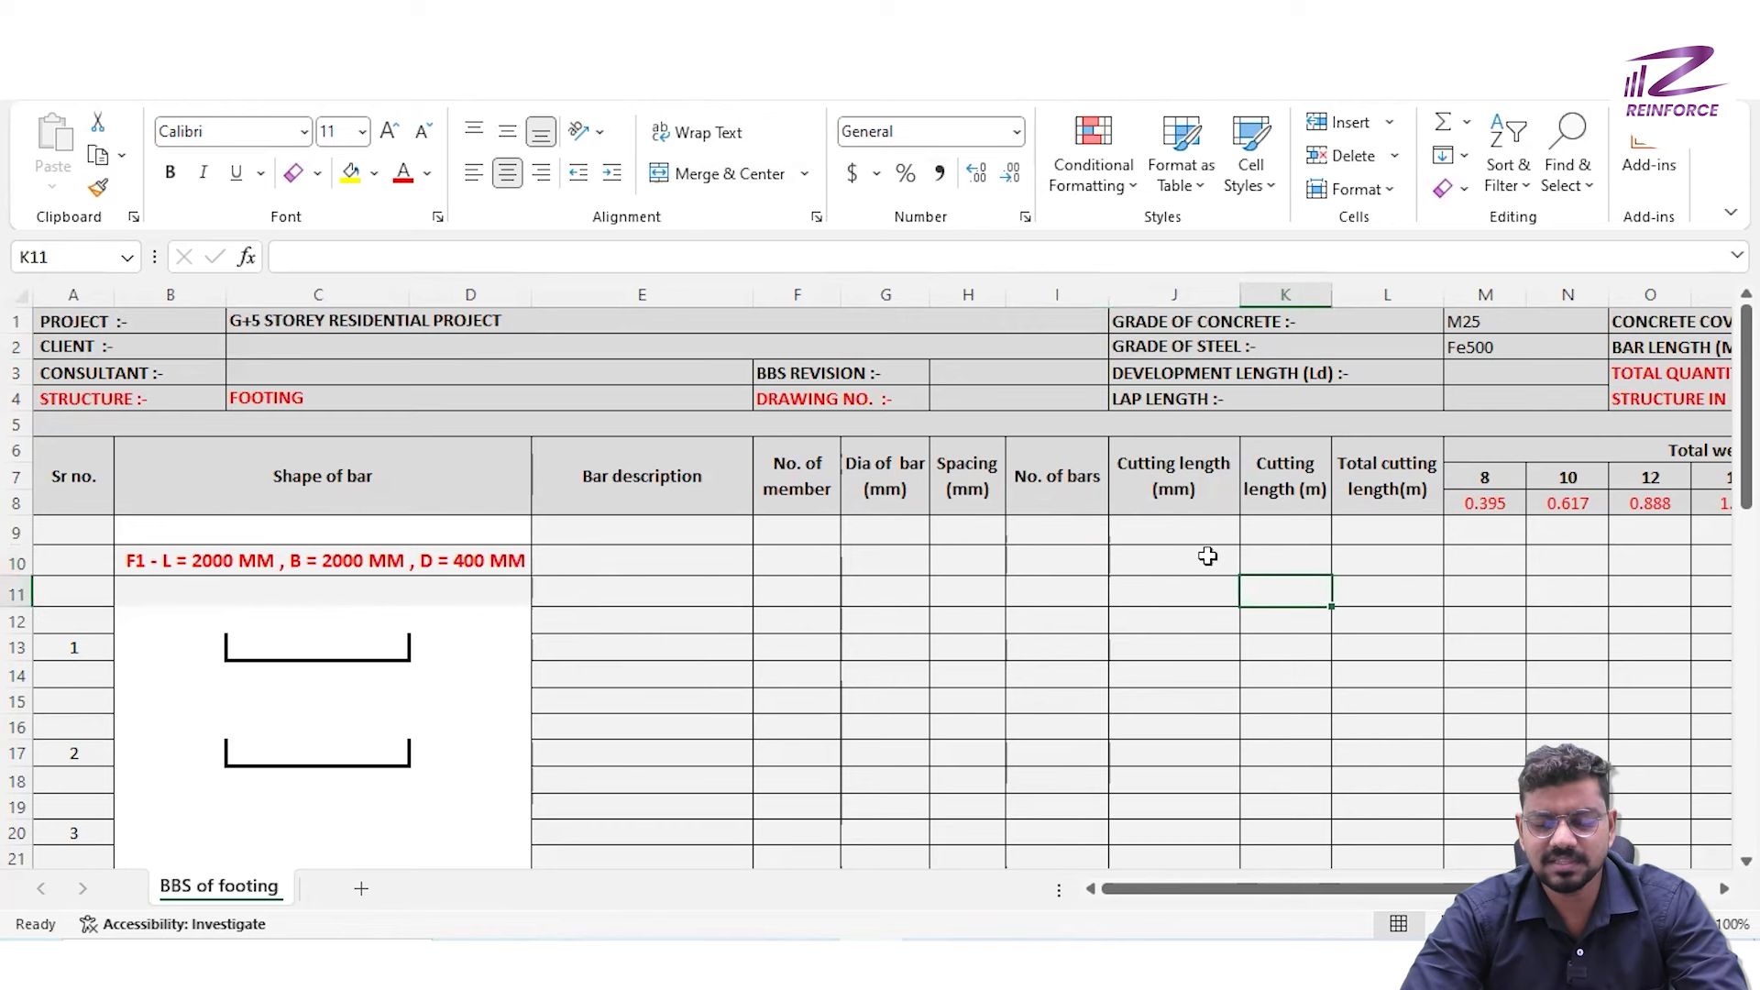
{"action": "scroll", "coordinate": [1207, 556], "scroll_direction": "right", "scroll_amount": 4}
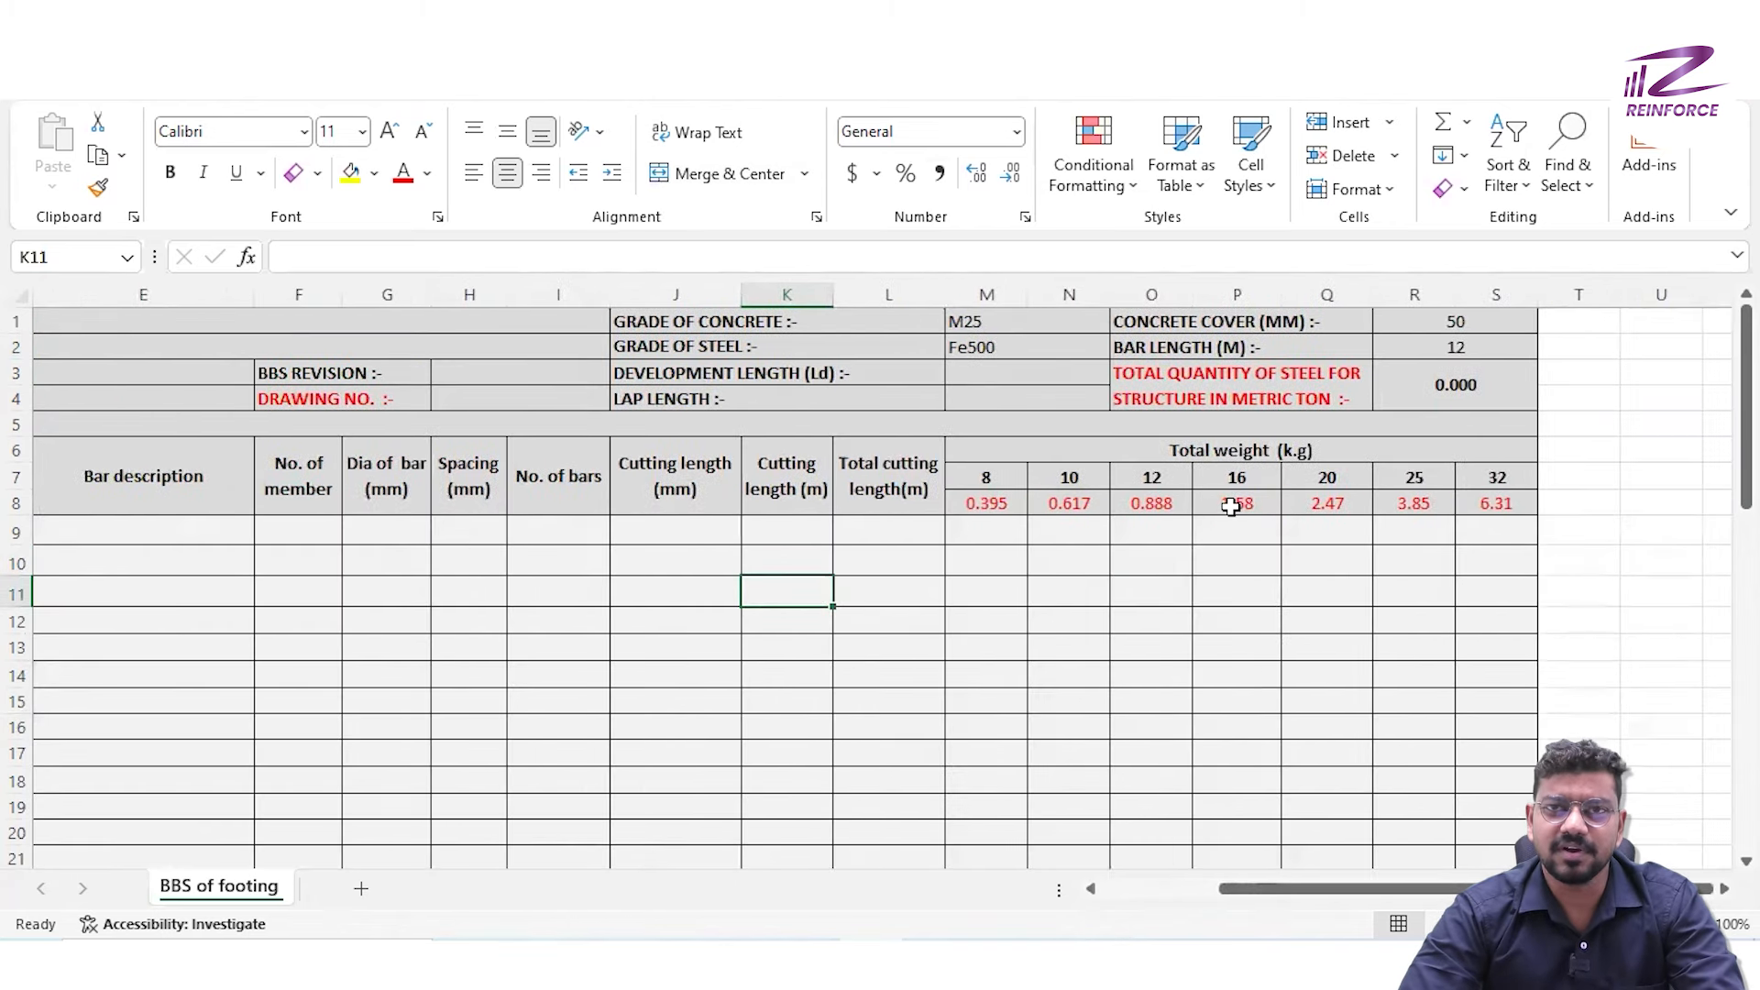
{"action": "scroll", "coordinate": [1231, 506], "scroll_direction": "left", "scroll_amount": 4}
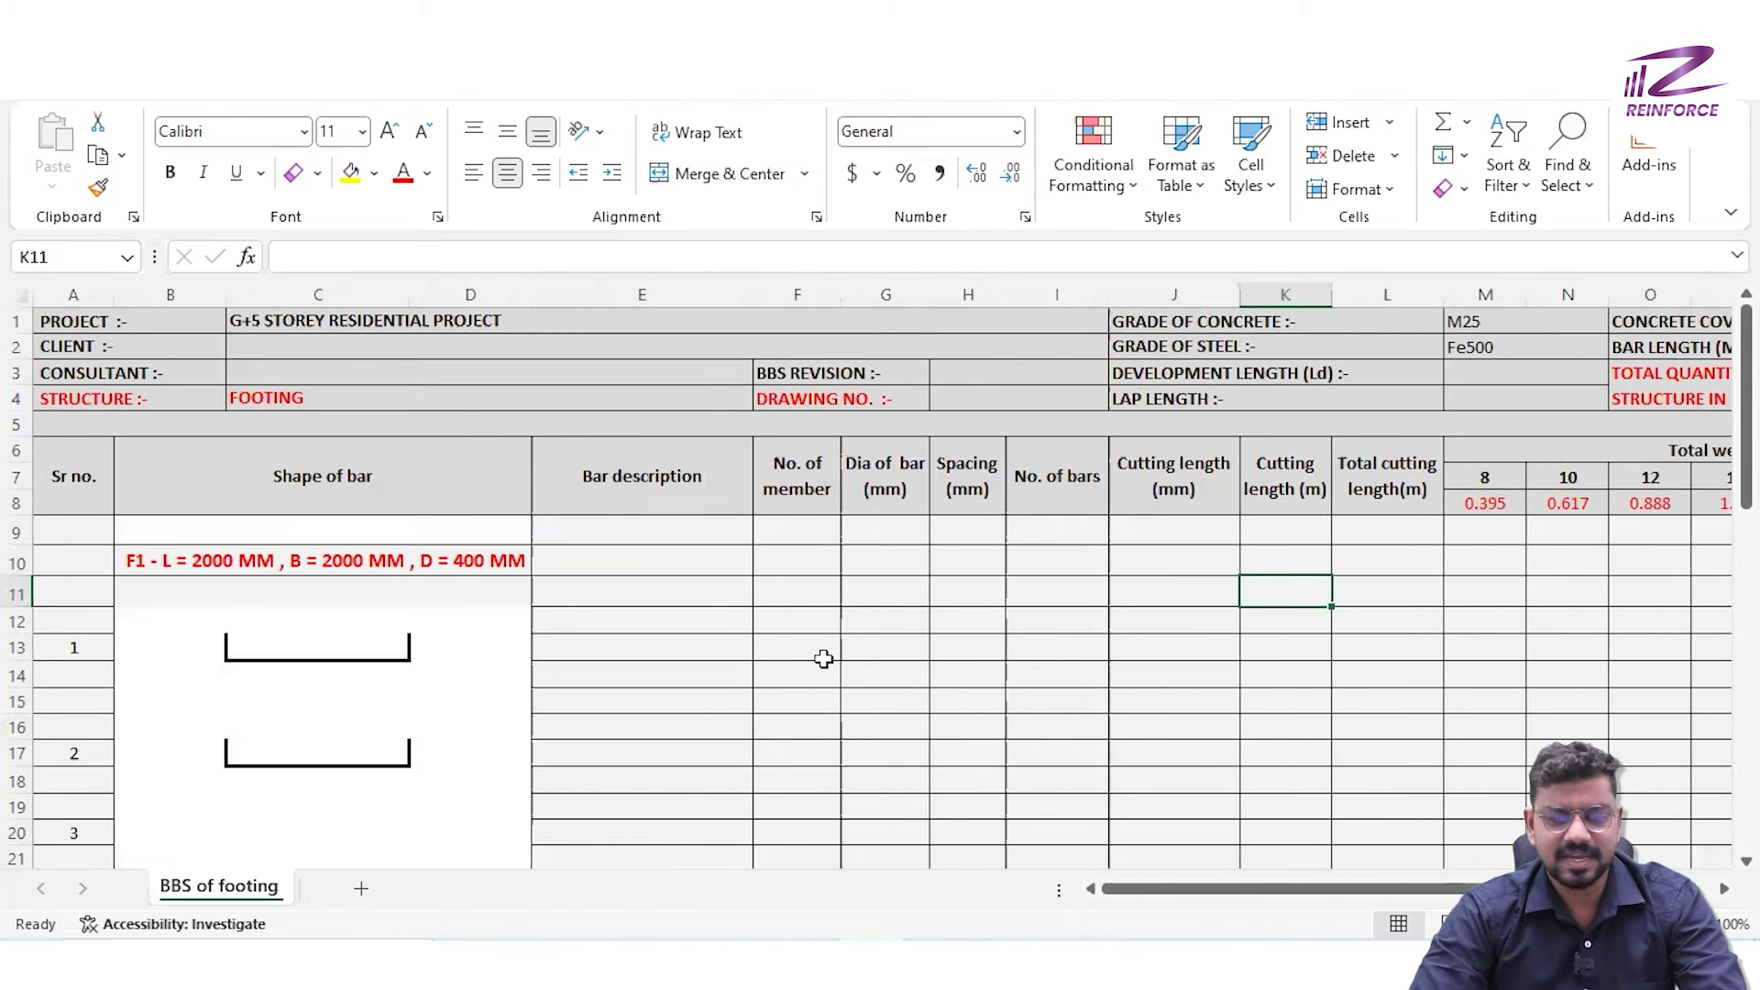
{"action": "left_click", "coordinate": [197, 654]}
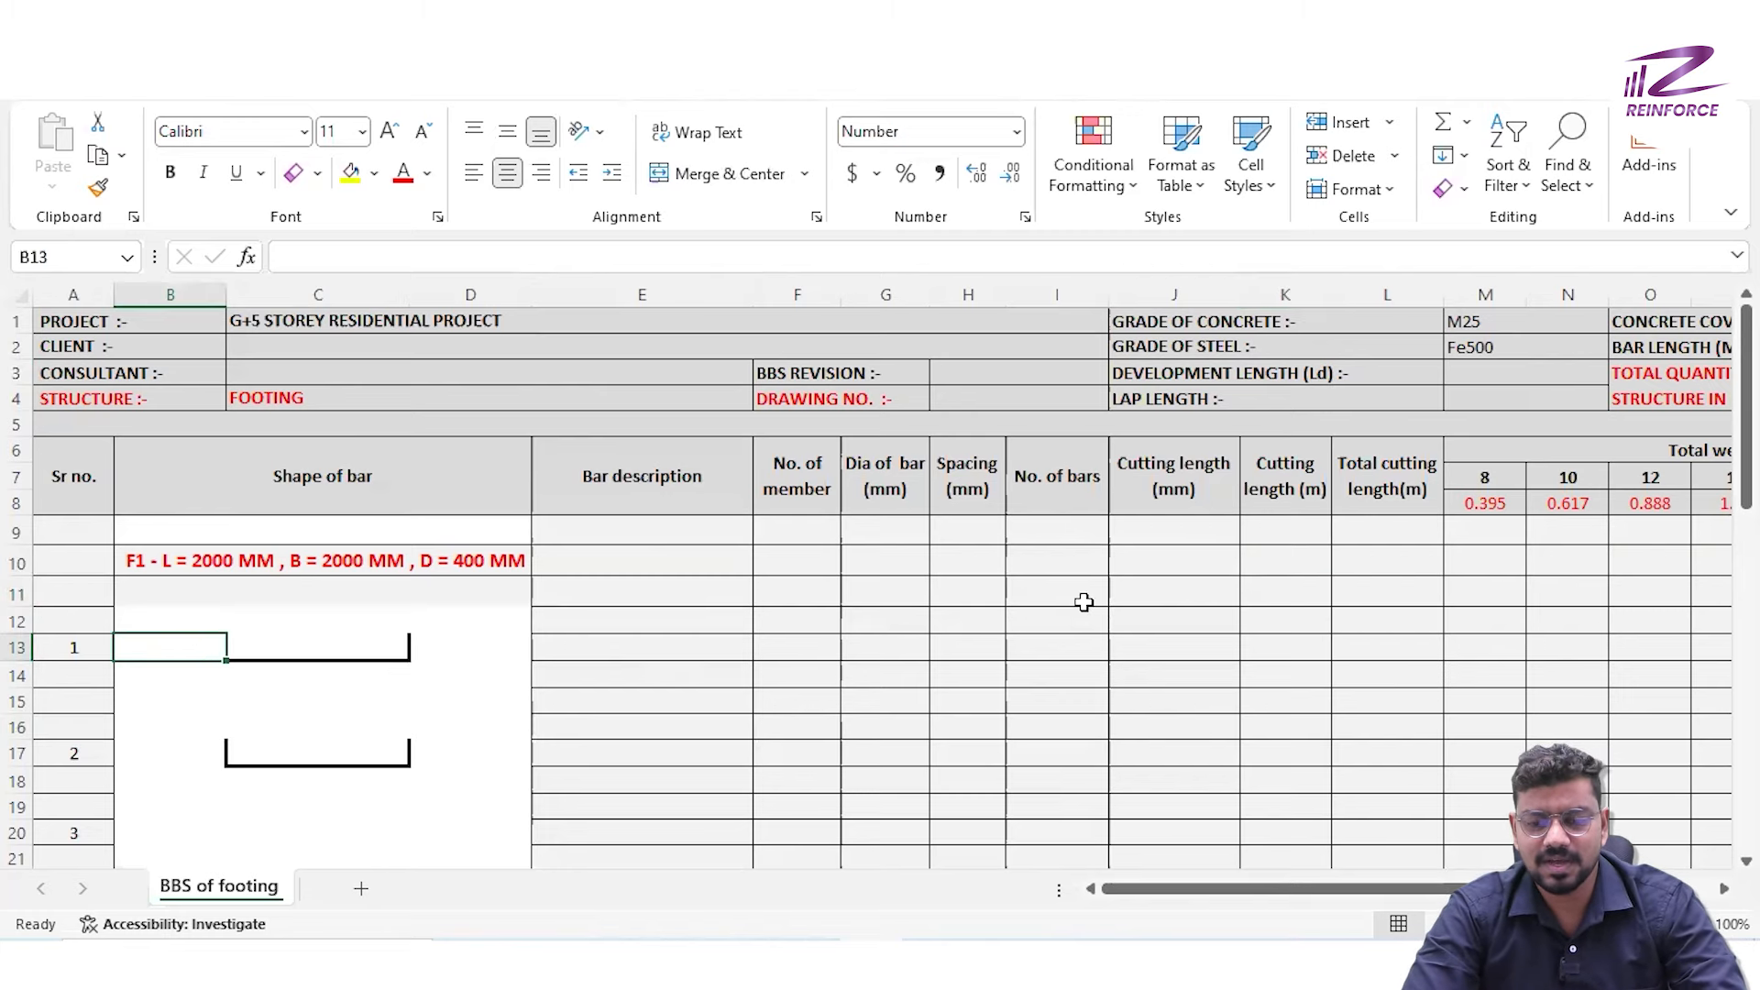
{"action": "scroll", "coordinate": [1085, 597], "scroll_direction": "right", "scroll_amount": 5}
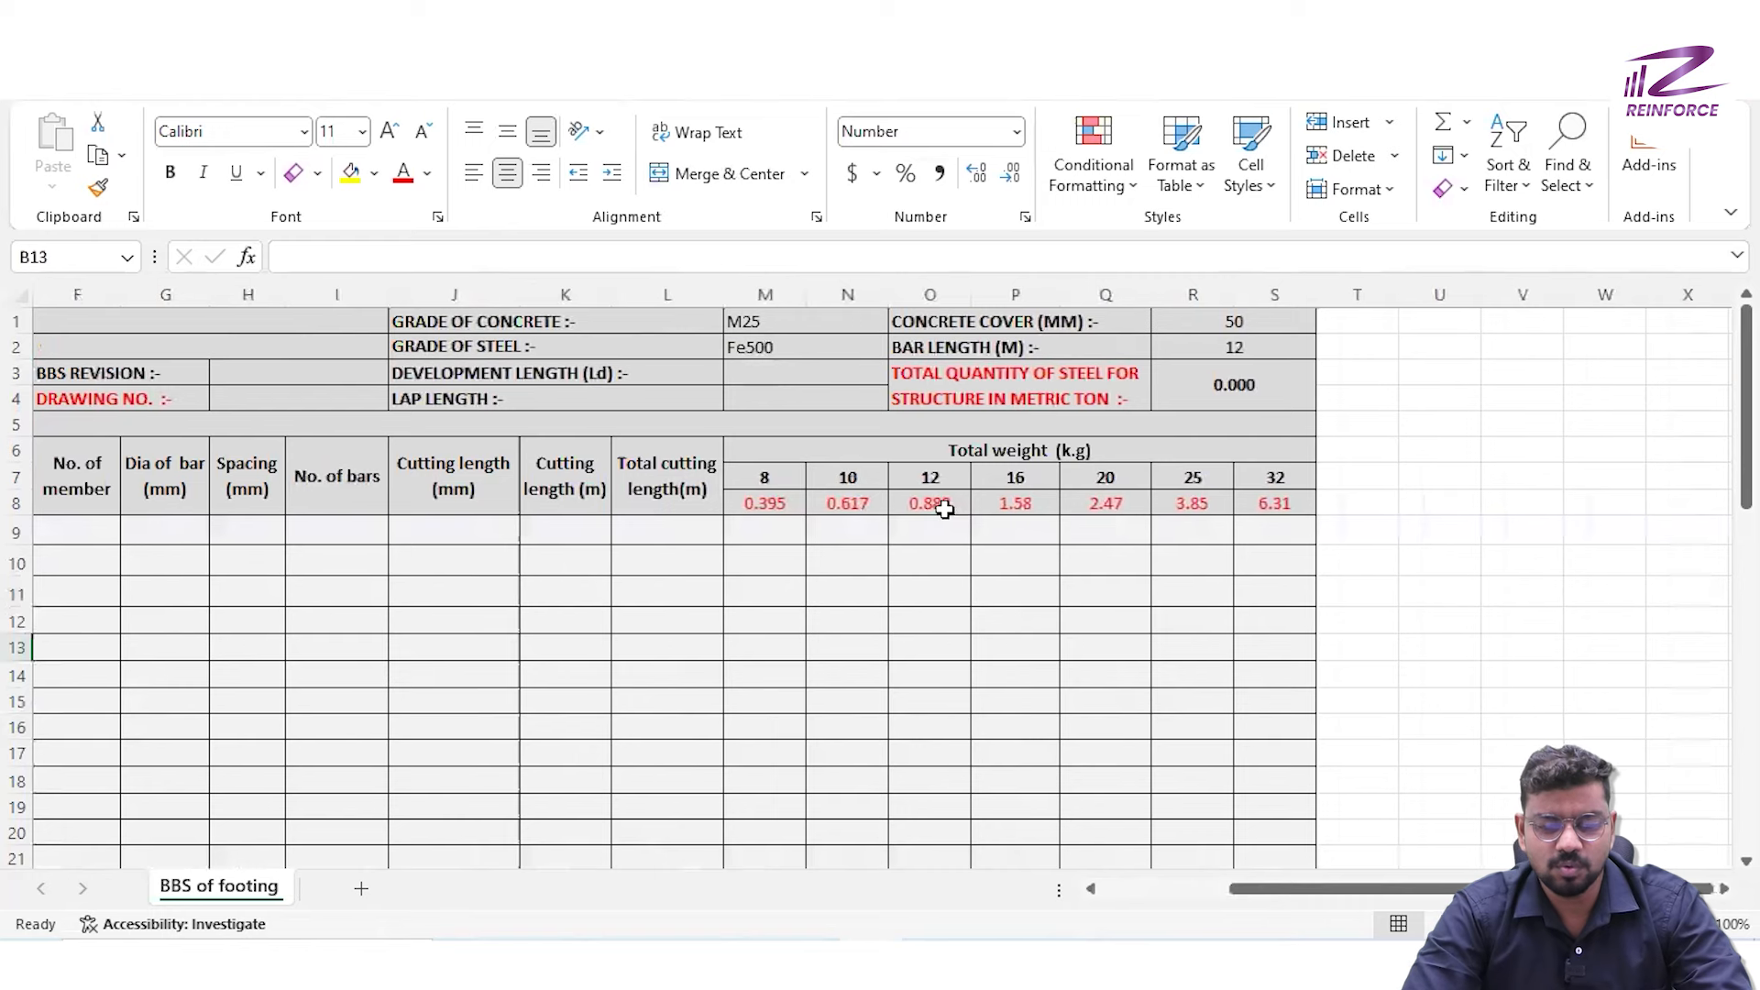
{"action": "scroll", "coordinate": [940, 734], "scroll_direction": "left", "scroll_amount": 5}
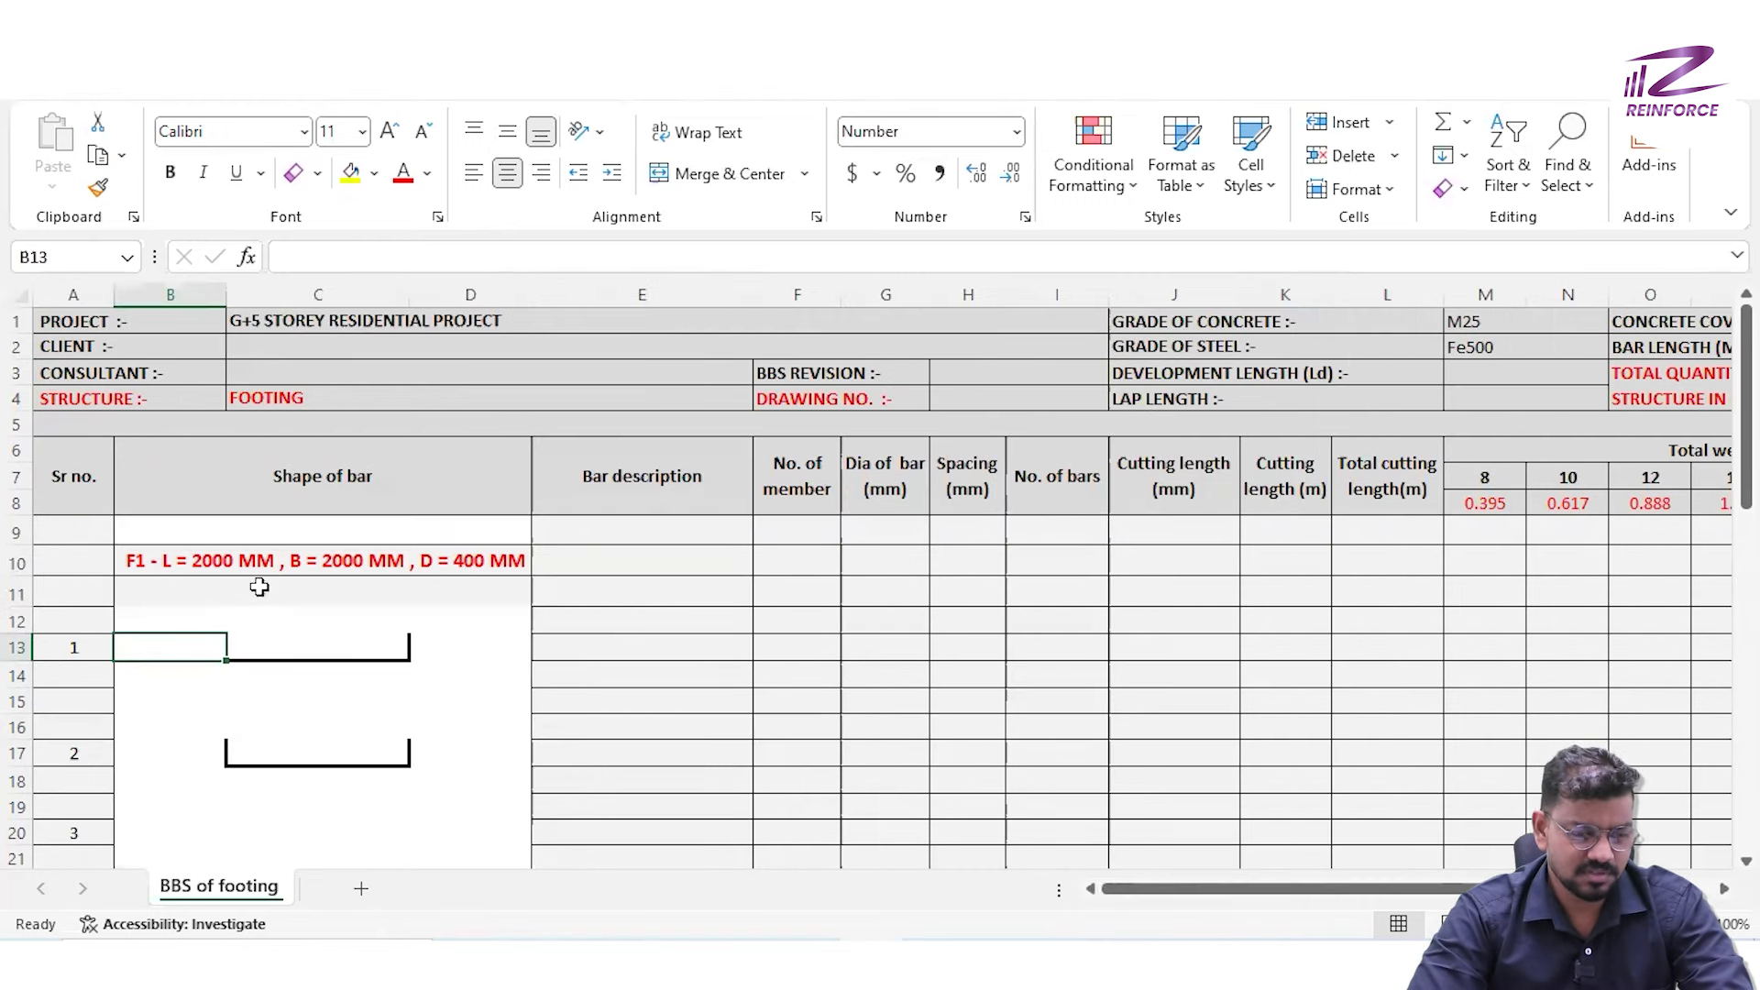
Open the F1 footing dimension text in cell B10 for editing at the end of its length value
{"action": "double_click", "coordinate": [257, 553]}
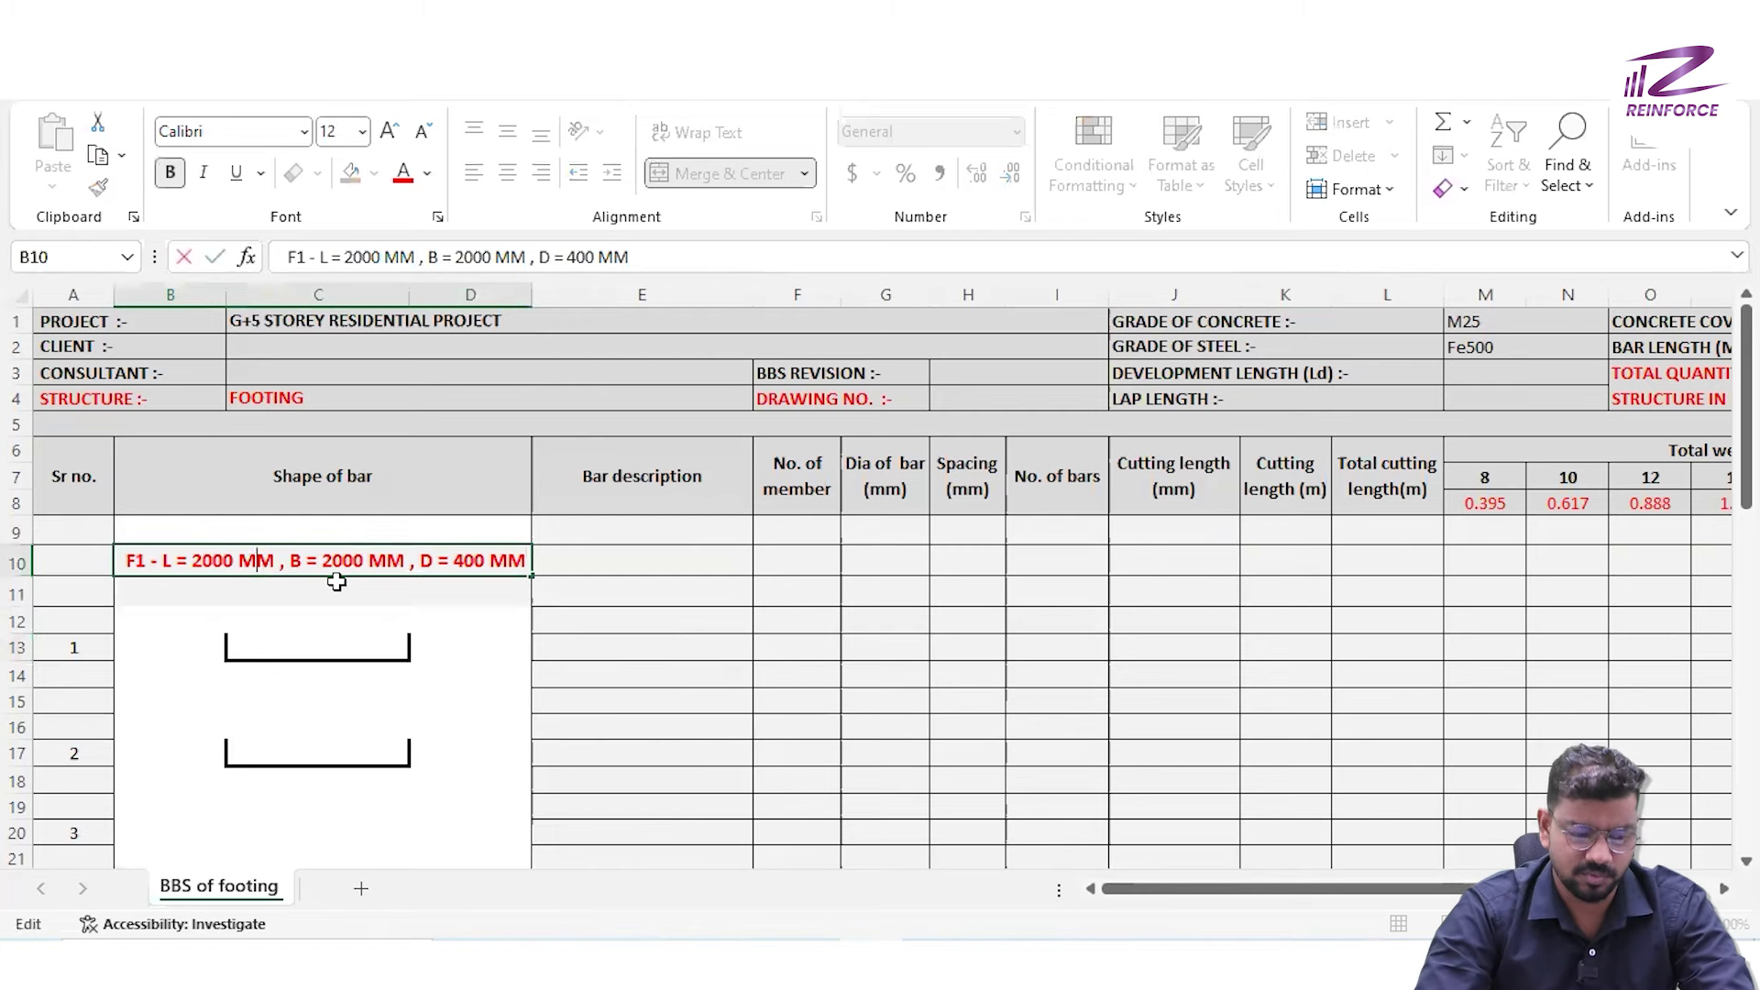
{"action": "key", "text": "Left"}
{"action": "key", "text": "Left"}
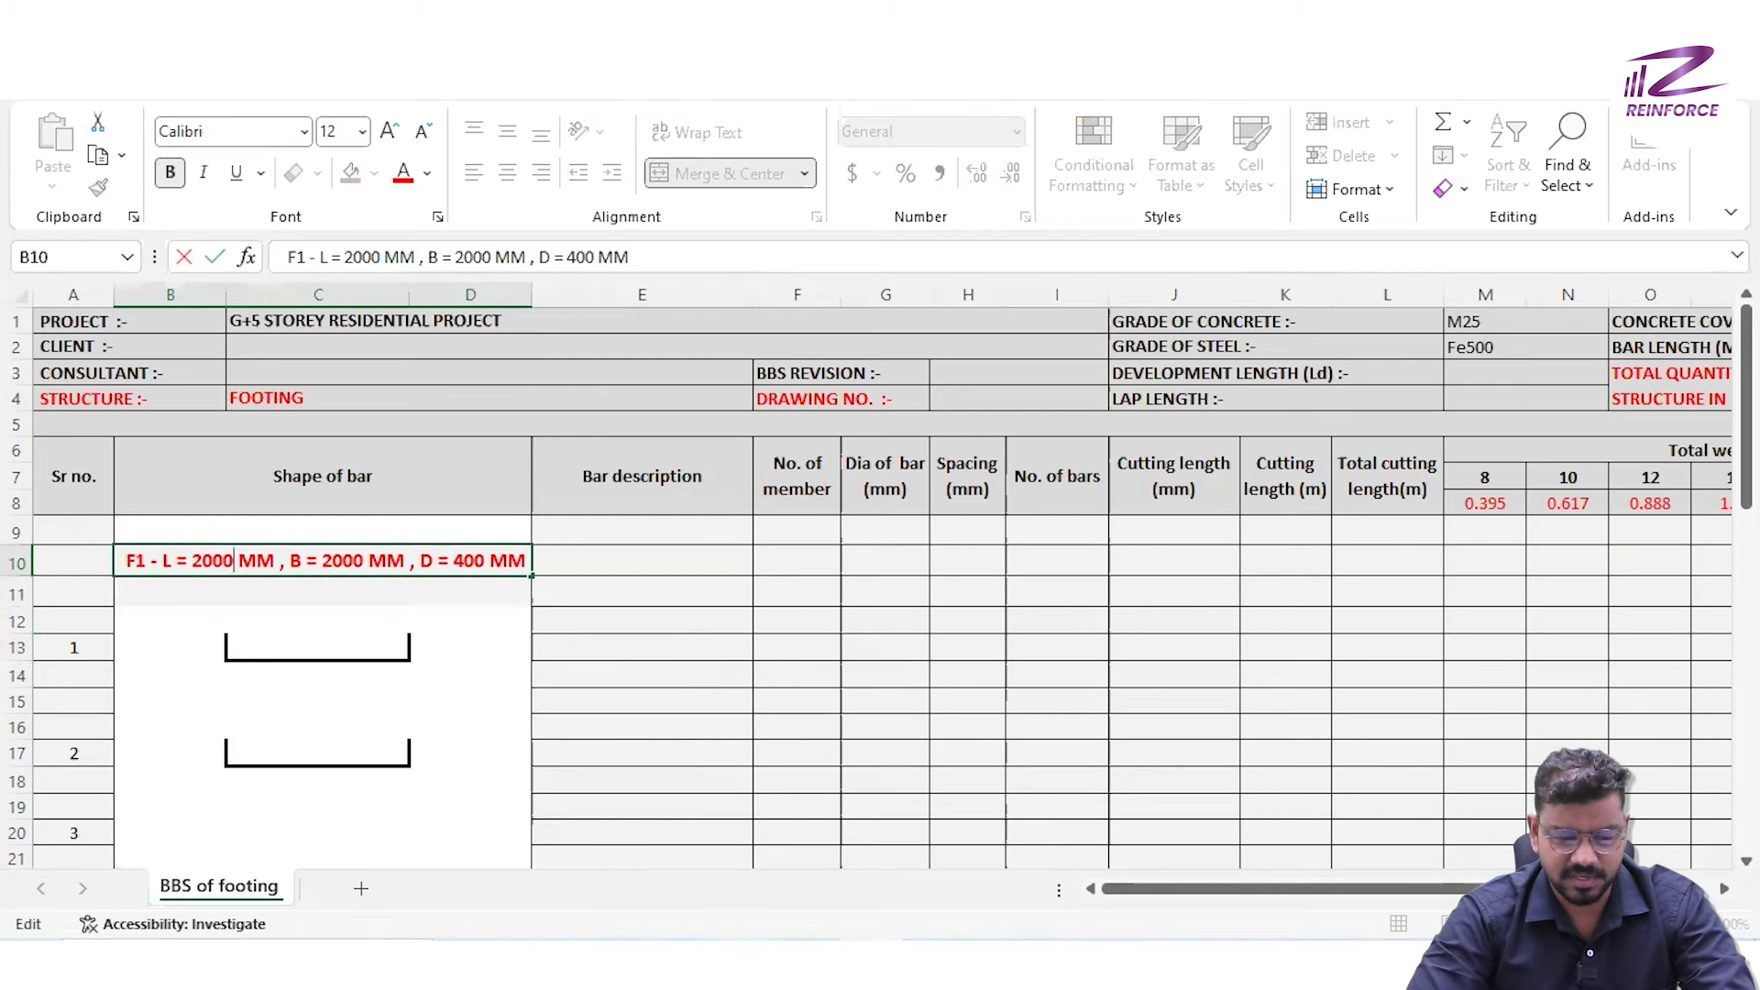
Switch to the structural drawing PDF and examine the typical footing plan, elevation and footing schedule for F1
{"action": "left_click", "coordinate": [838, 956]}
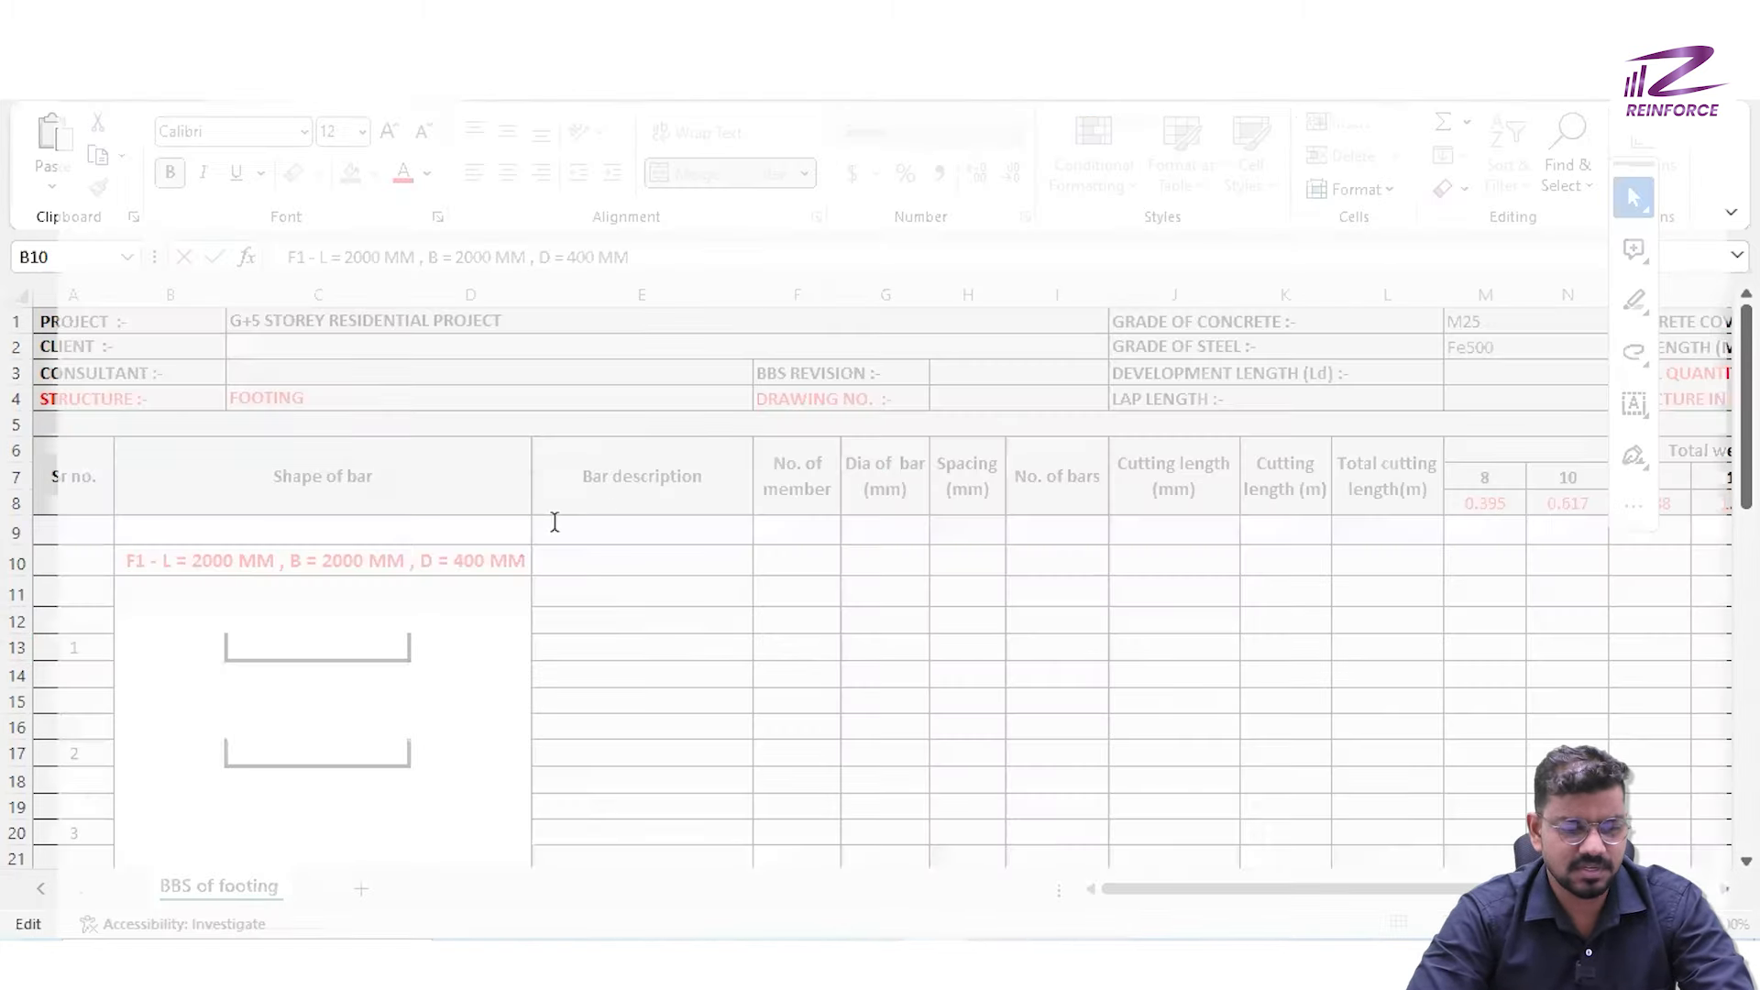
{"action": "scroll", "coordinate": [297, 298], "scroll_direction": "up", "scroll_amount": 3}
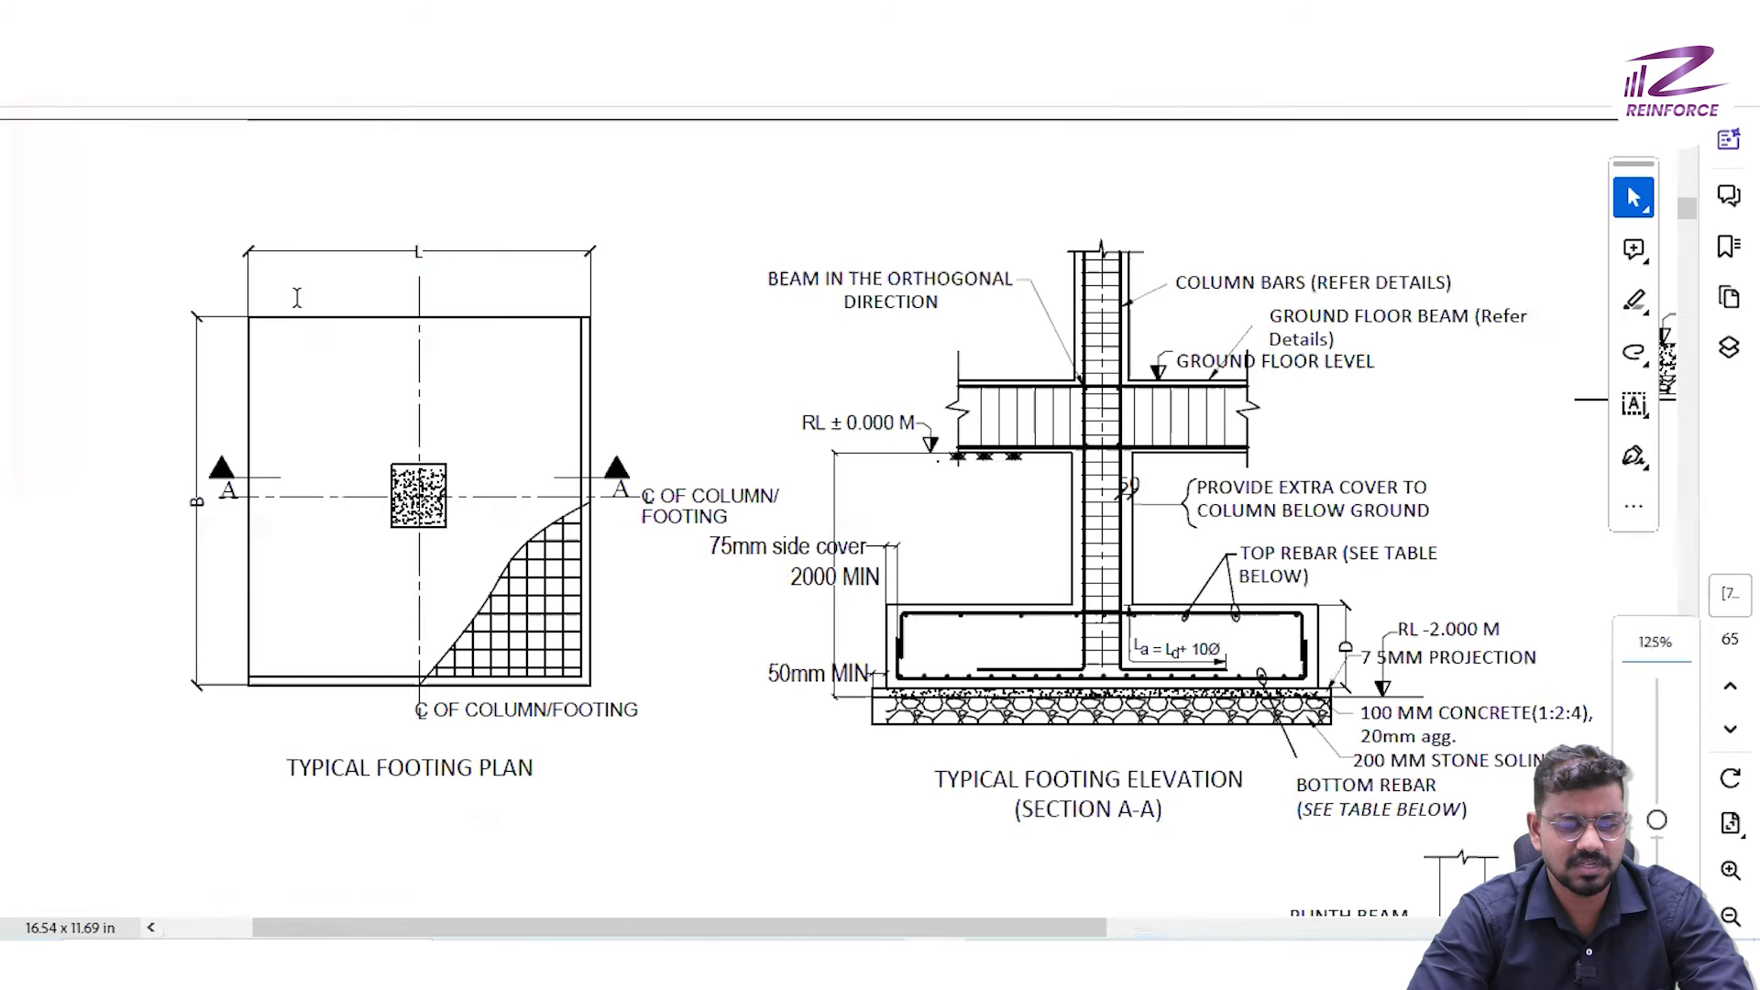
{"action": "scroll", "coordinate": [297, 299], "scroll_direction": "down", "scroll_amount": 8}
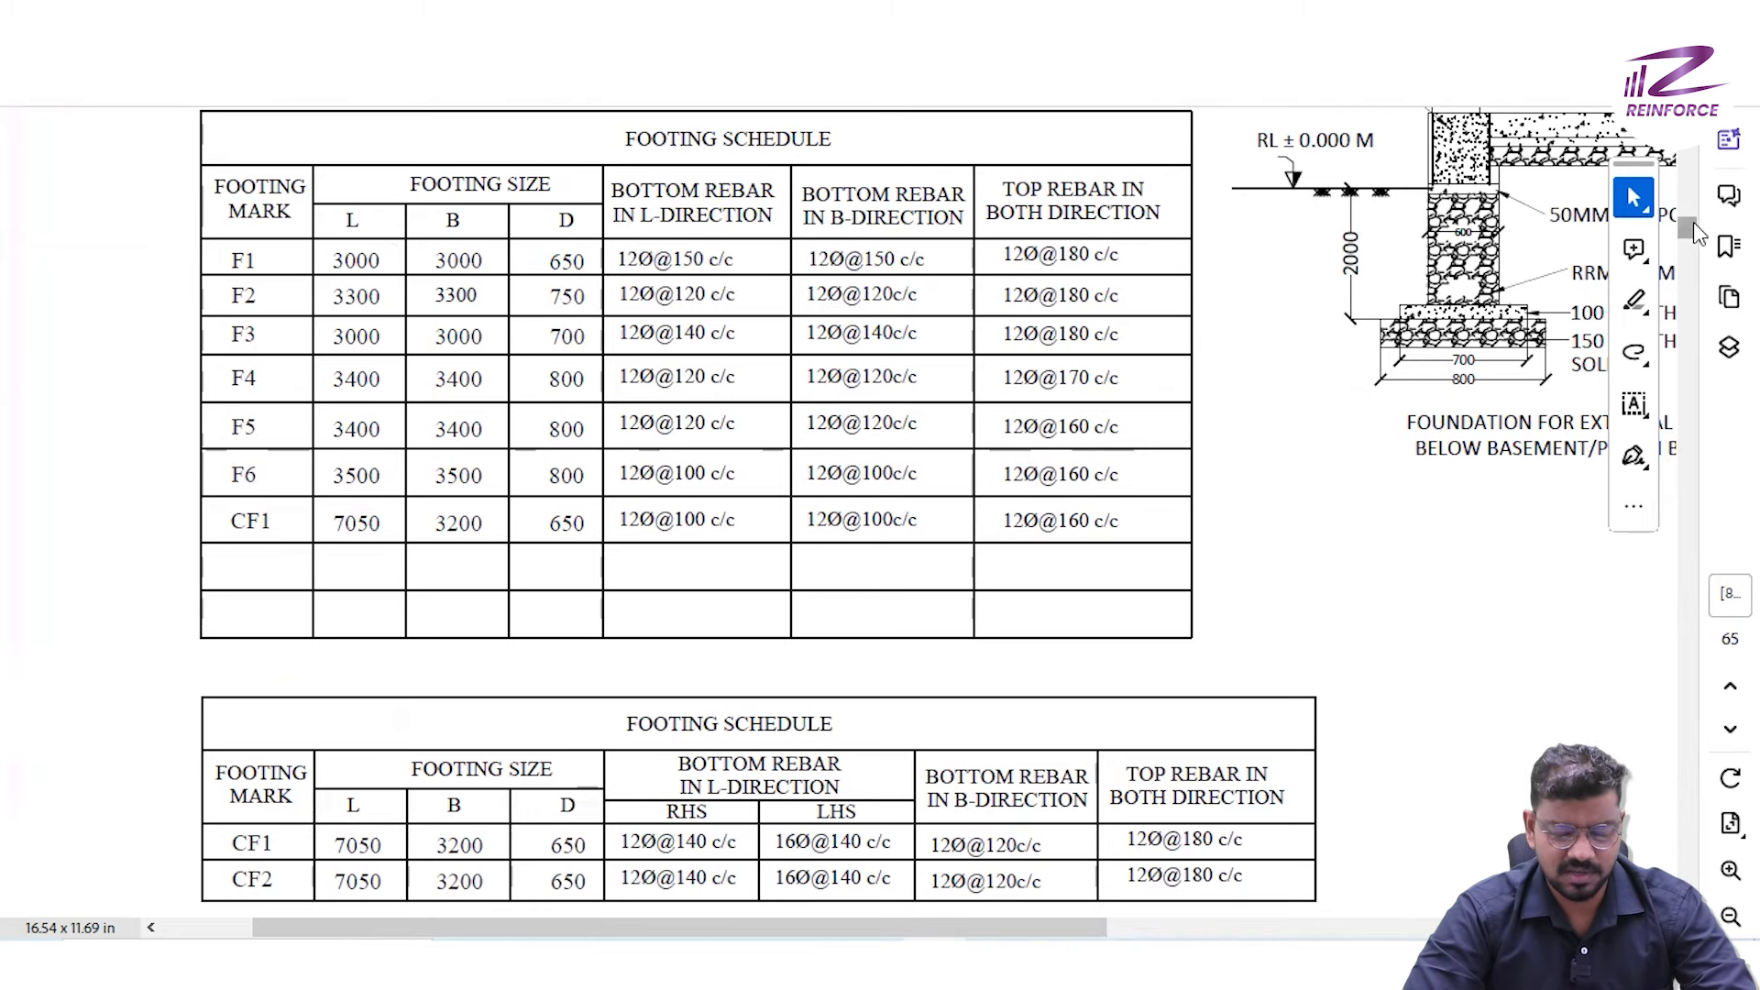
{"action": "left_click_drag", "start_coordinate": [1689, 226], "coordinate": [1698, 230]}
{"action": "scroll", "coordinate": [1228, 530], "scroll_direction": "up", "scroll_amount": 3}
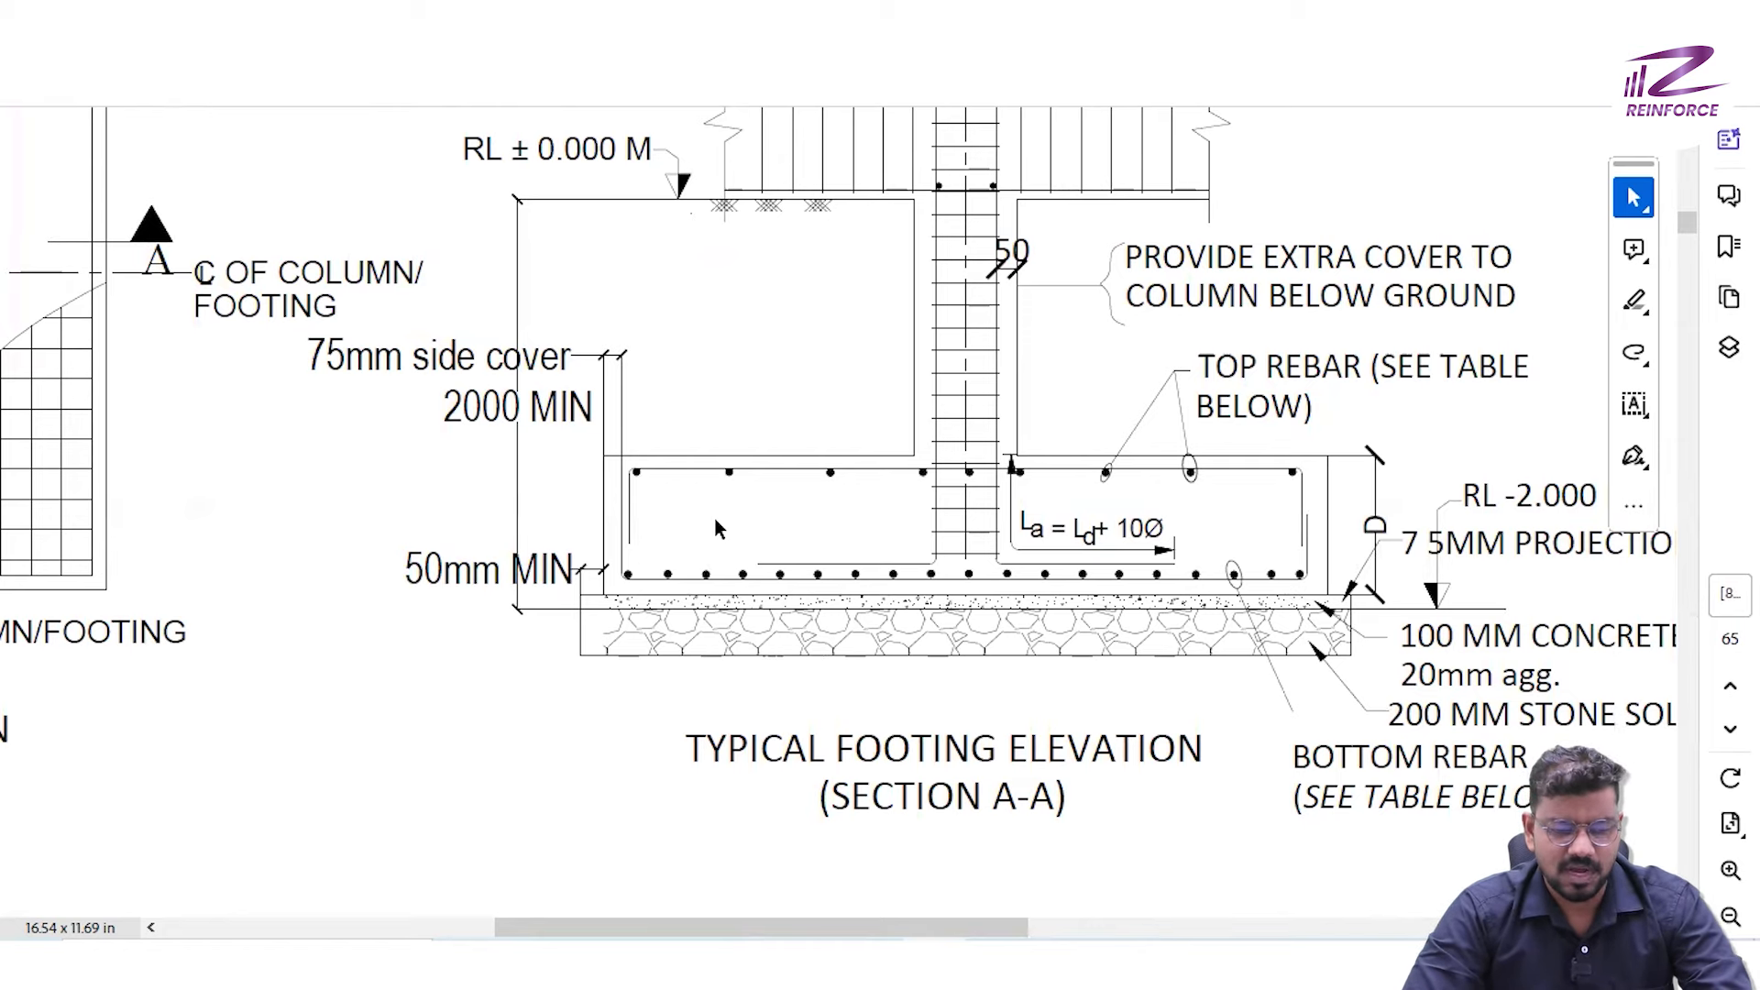
Check the drawing's general notes for the required foundation reinforcement cover, and return to the BBS of footing sheet
{"action": "scroll", "coordinate": [717, 529], "scroll_direction": "up", "scroll_amount": 15}
{"action": "scroll", "coordinate": [716, 529], "scroll_direction": "up", "scroll_amount": 20}
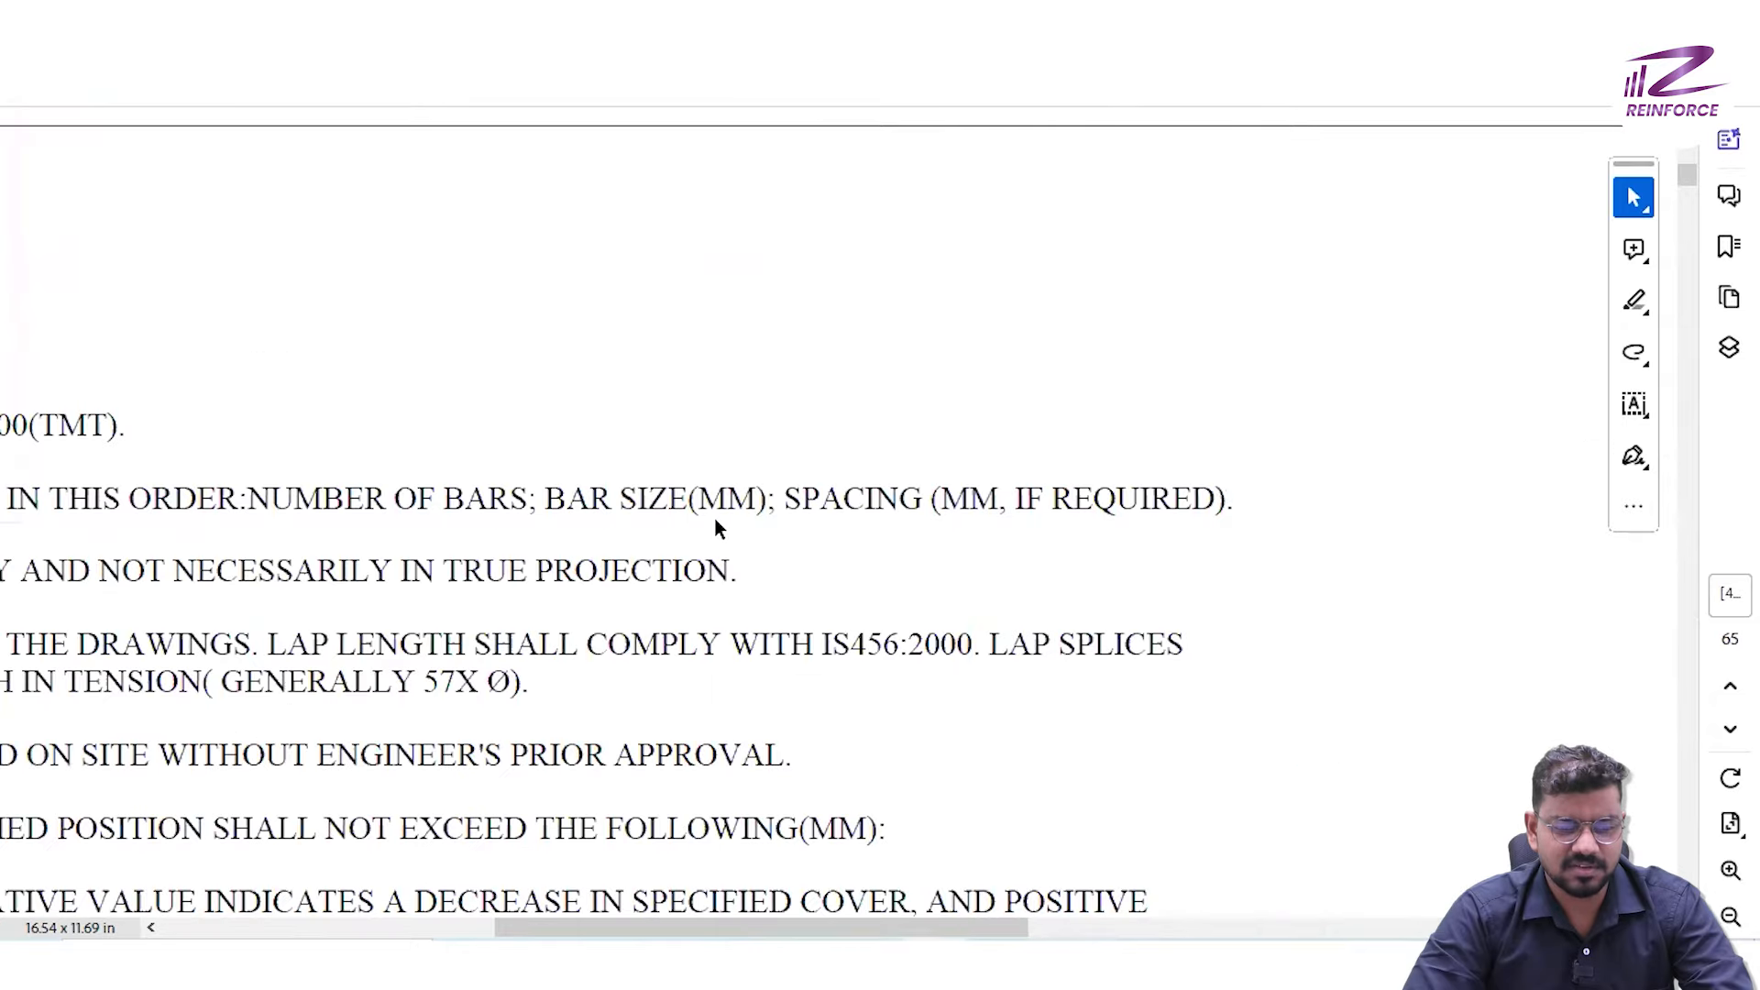
{"action": "scroll", "coordinate": [714, 518], "scroll_direction": "down", "scroll_amount": 4}
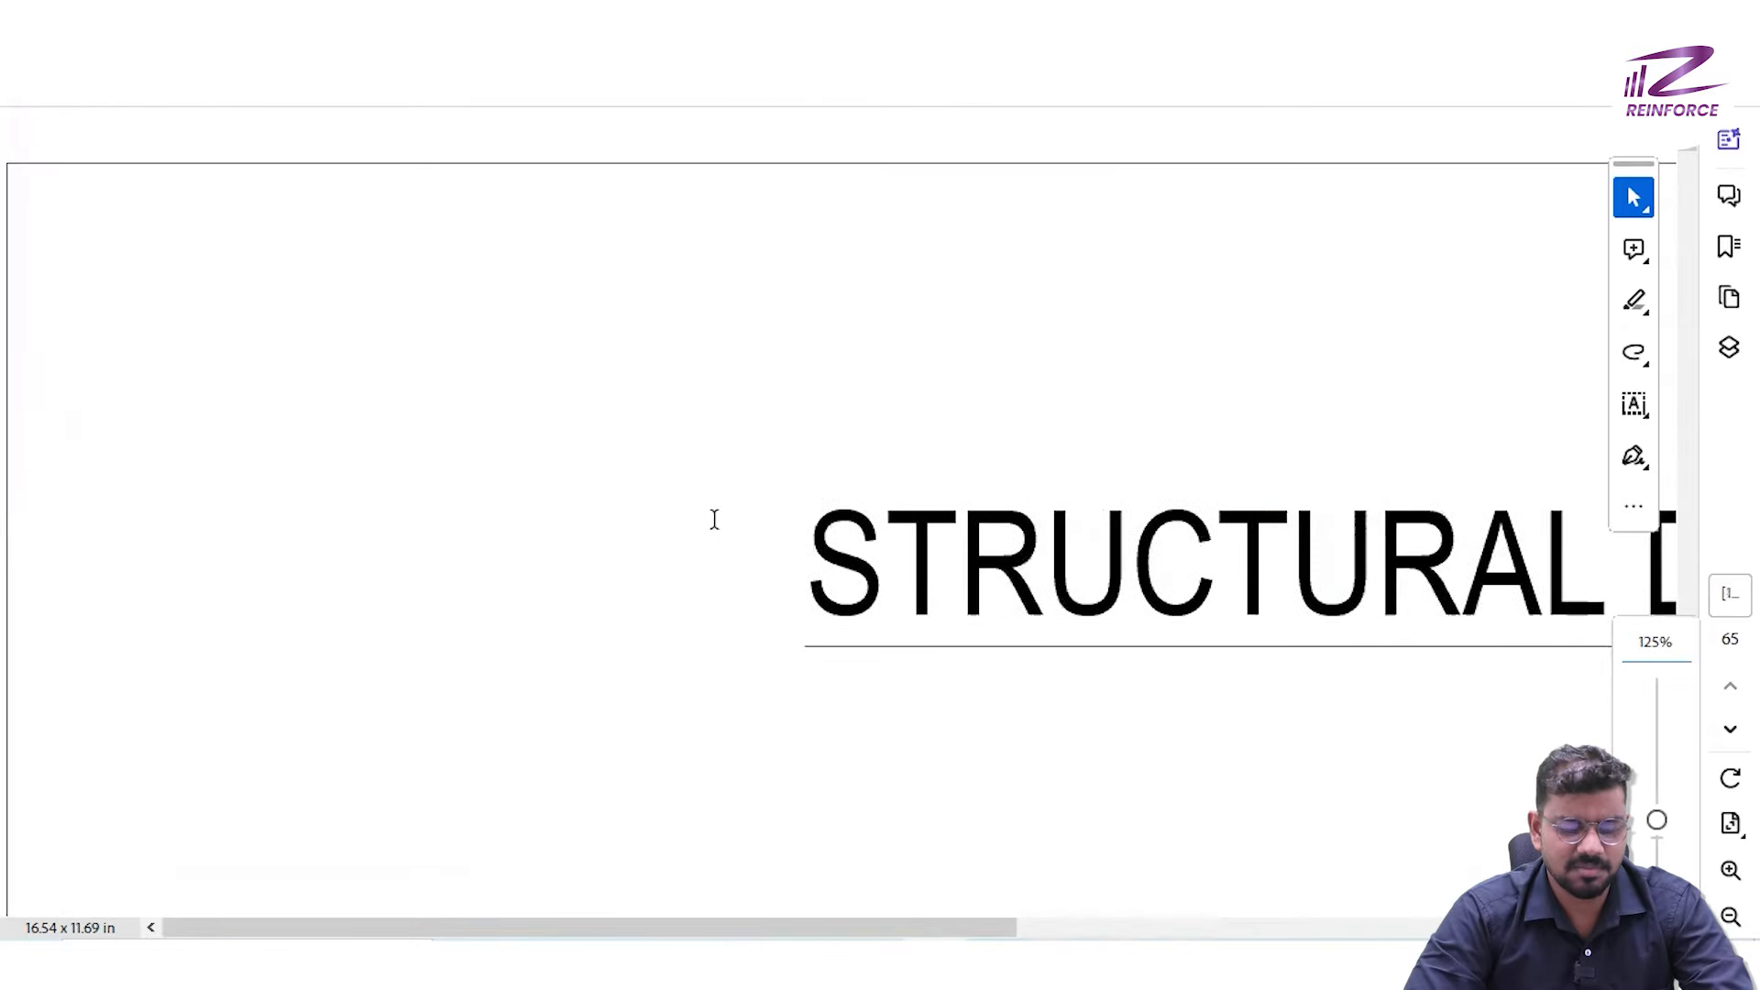
{"action": "scroll", "coordinate": [714, 519], "scroll_direction": "down", "scroll_amount": 3}
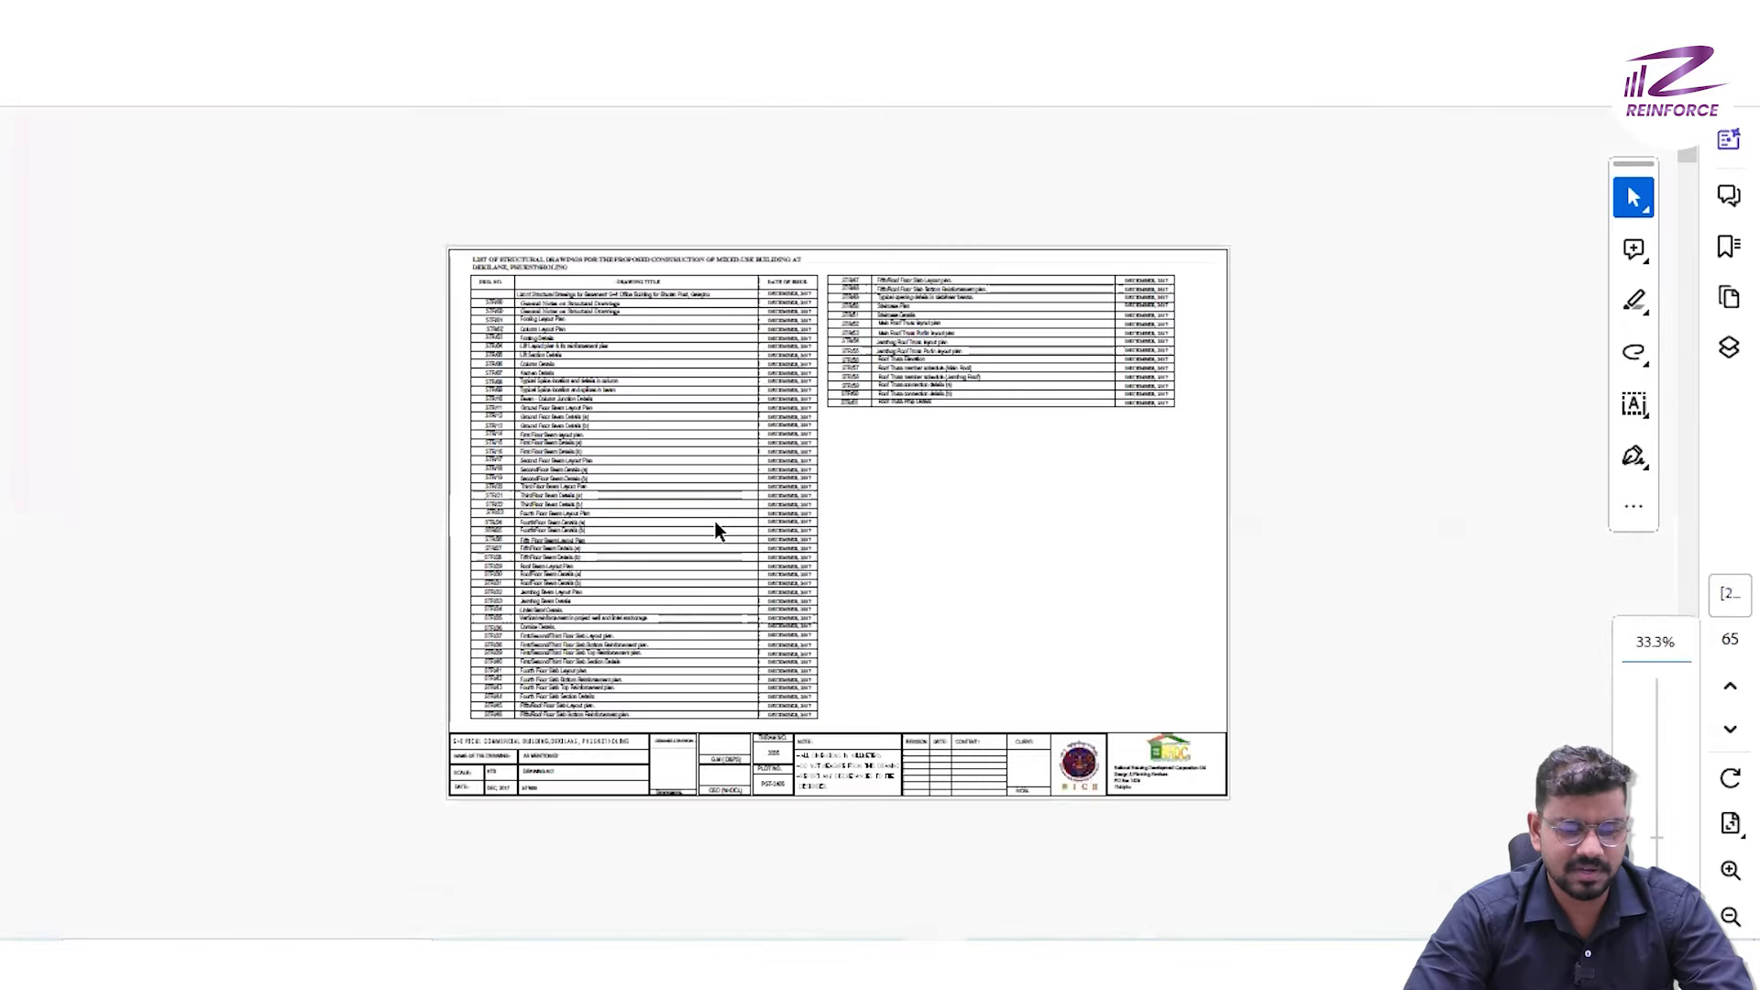
{"action": "scroll", "coordinate": [492, 396], "scroll_direction": "up", "scroll_amount": 4, "text": "ctrl"}
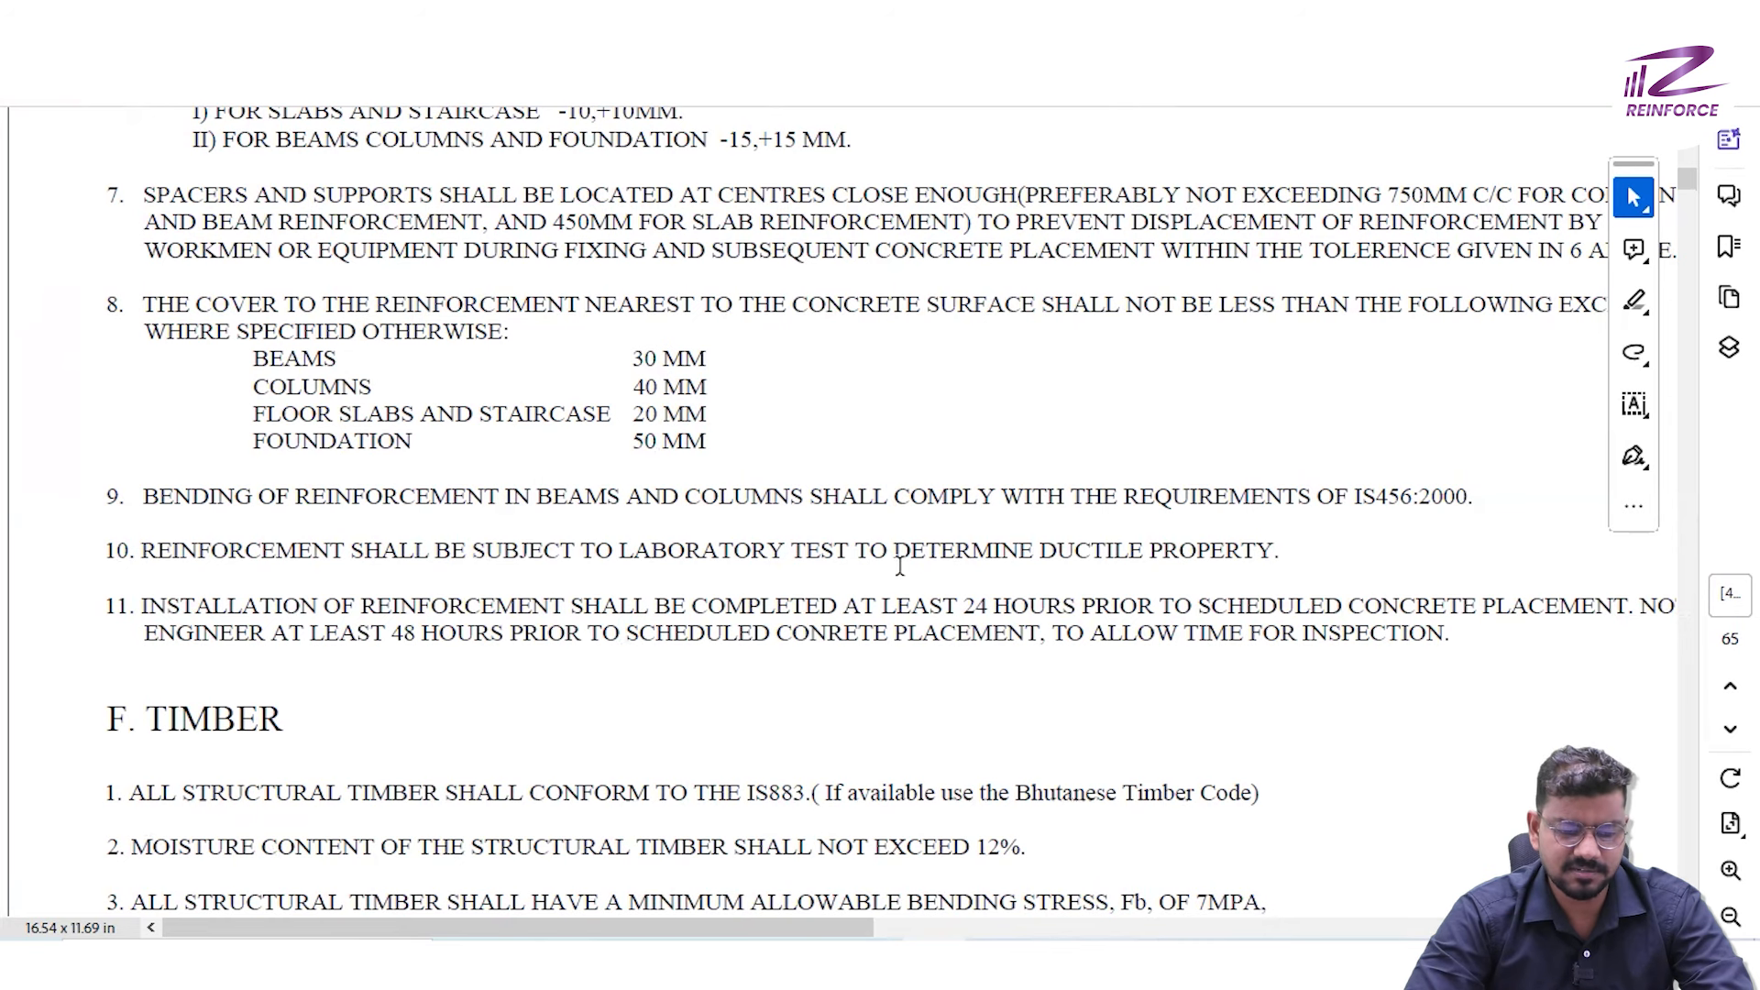
{"action": "scroll", "coordinate": [899, 566], "scroll_direction": "down", "scroll_amount": 2}
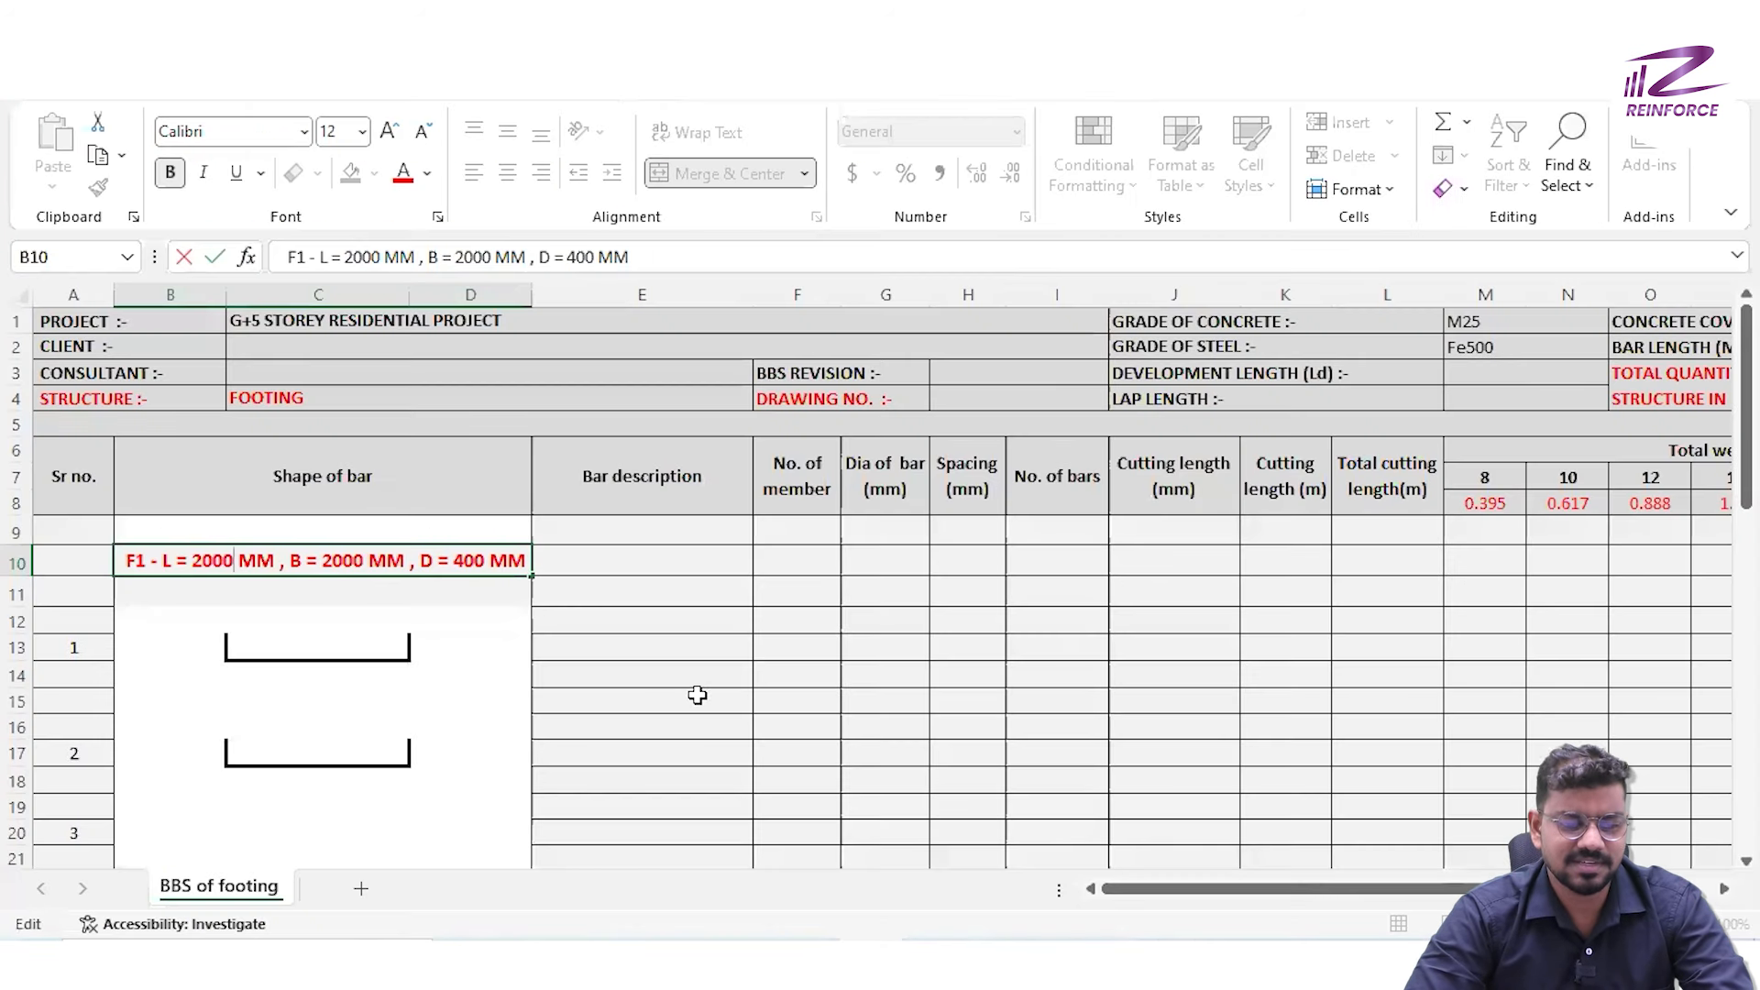
Set the length L in the F1 footing dimension text to 3000 MM
{"action": "key", "text": "BackSpace"}
{"action": "key", "text": "BackSpace"}
{"action": "key", "text": "BackSpace"}
{"action": "key", "text": "BackSpace"}
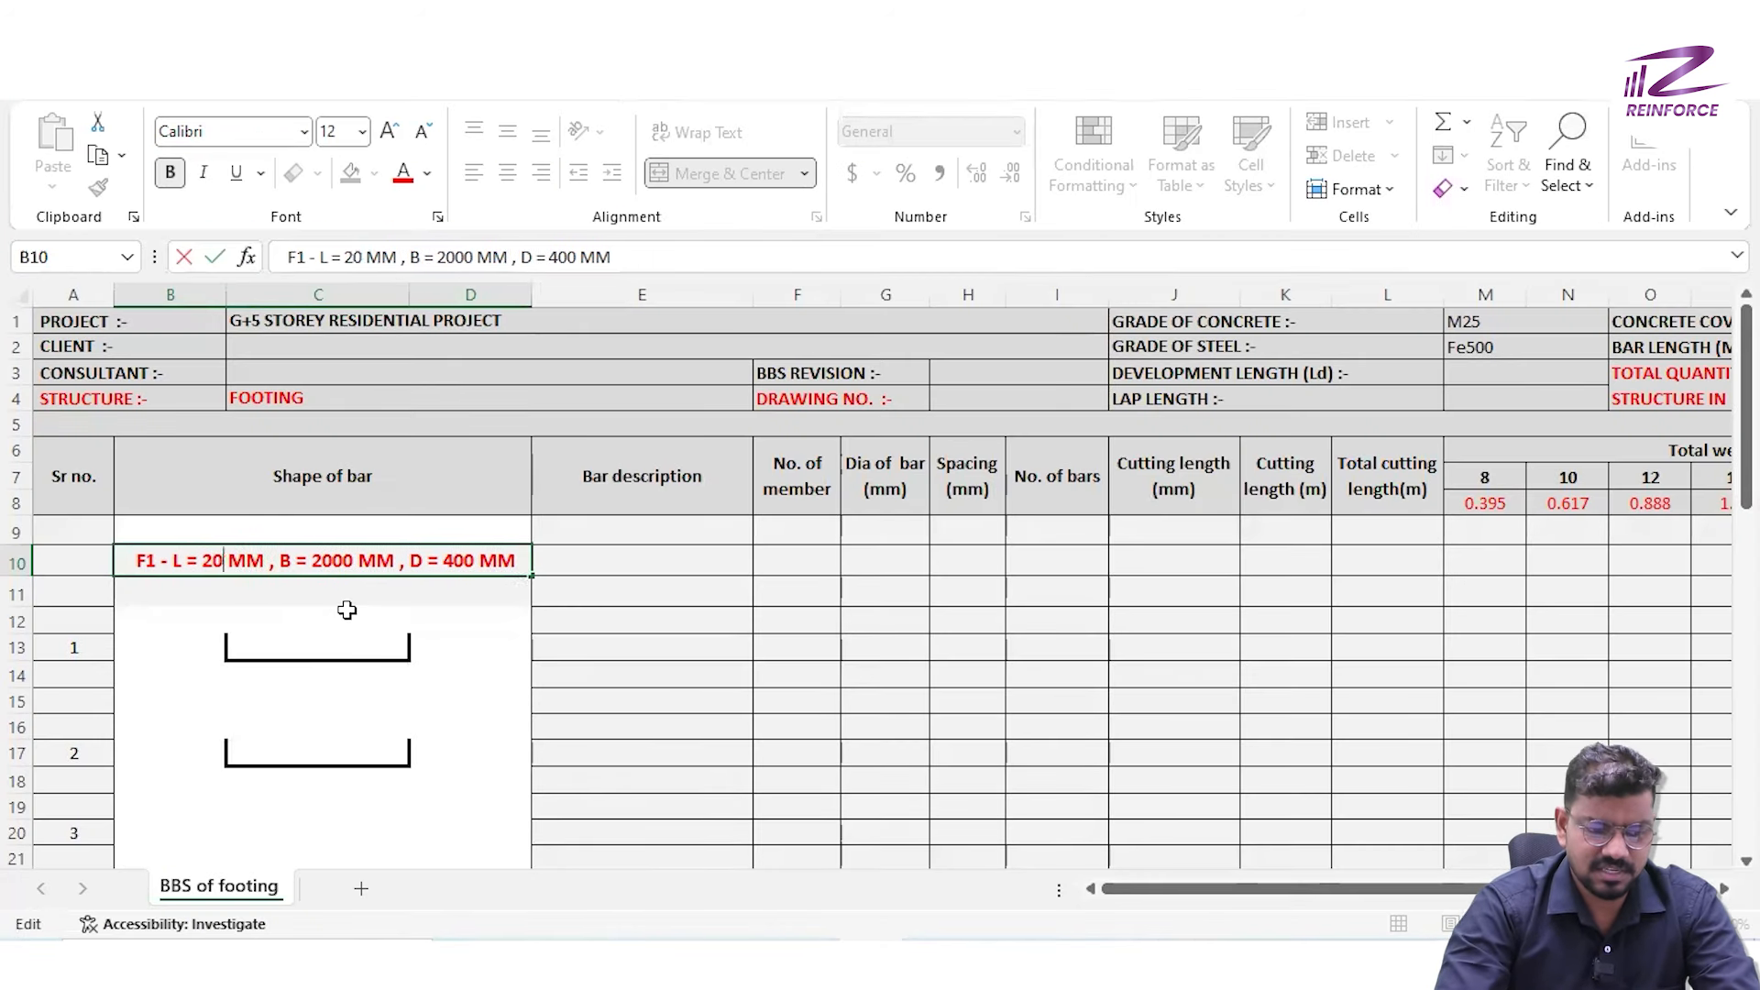
{"action": "type", "text": "3000"}
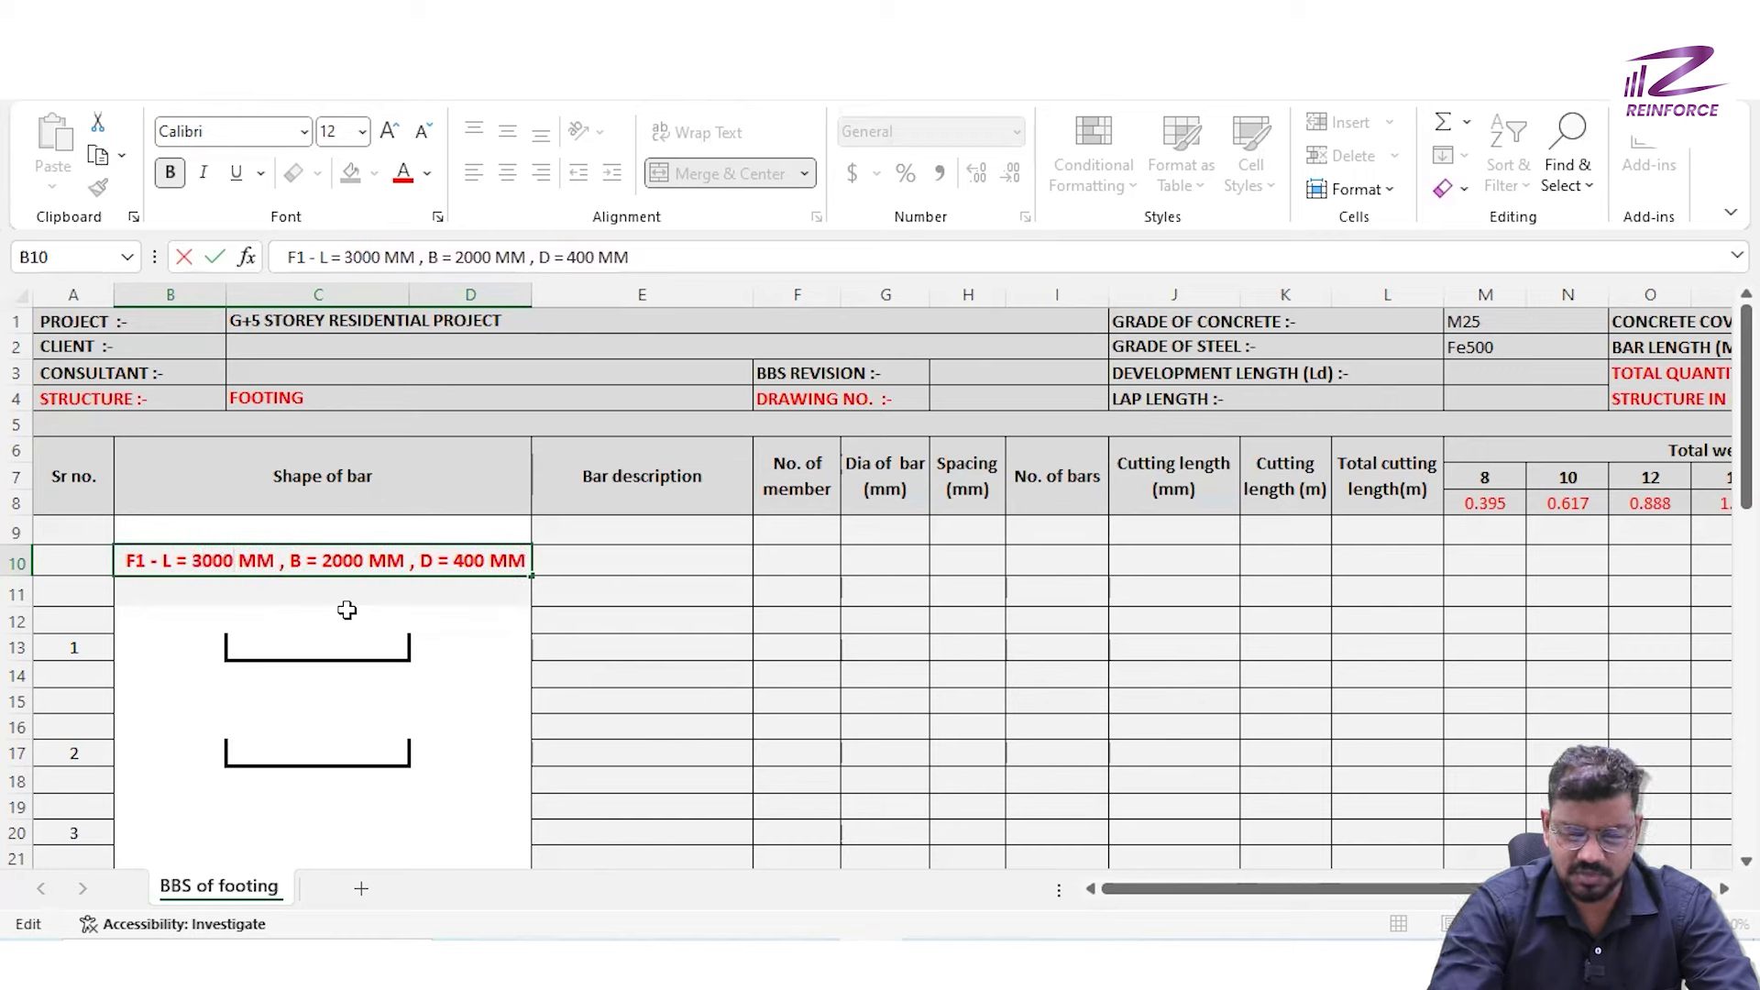
Set the breadth B in the F1 footing dimension text to 3000 MM
{"action": "key", "text": "BackSpace"}
{"action": "key", "text": "BackSpace"}
{"action": "key", "text": "BackSpace"}
{"action": "key", "text": "BackSpace"}
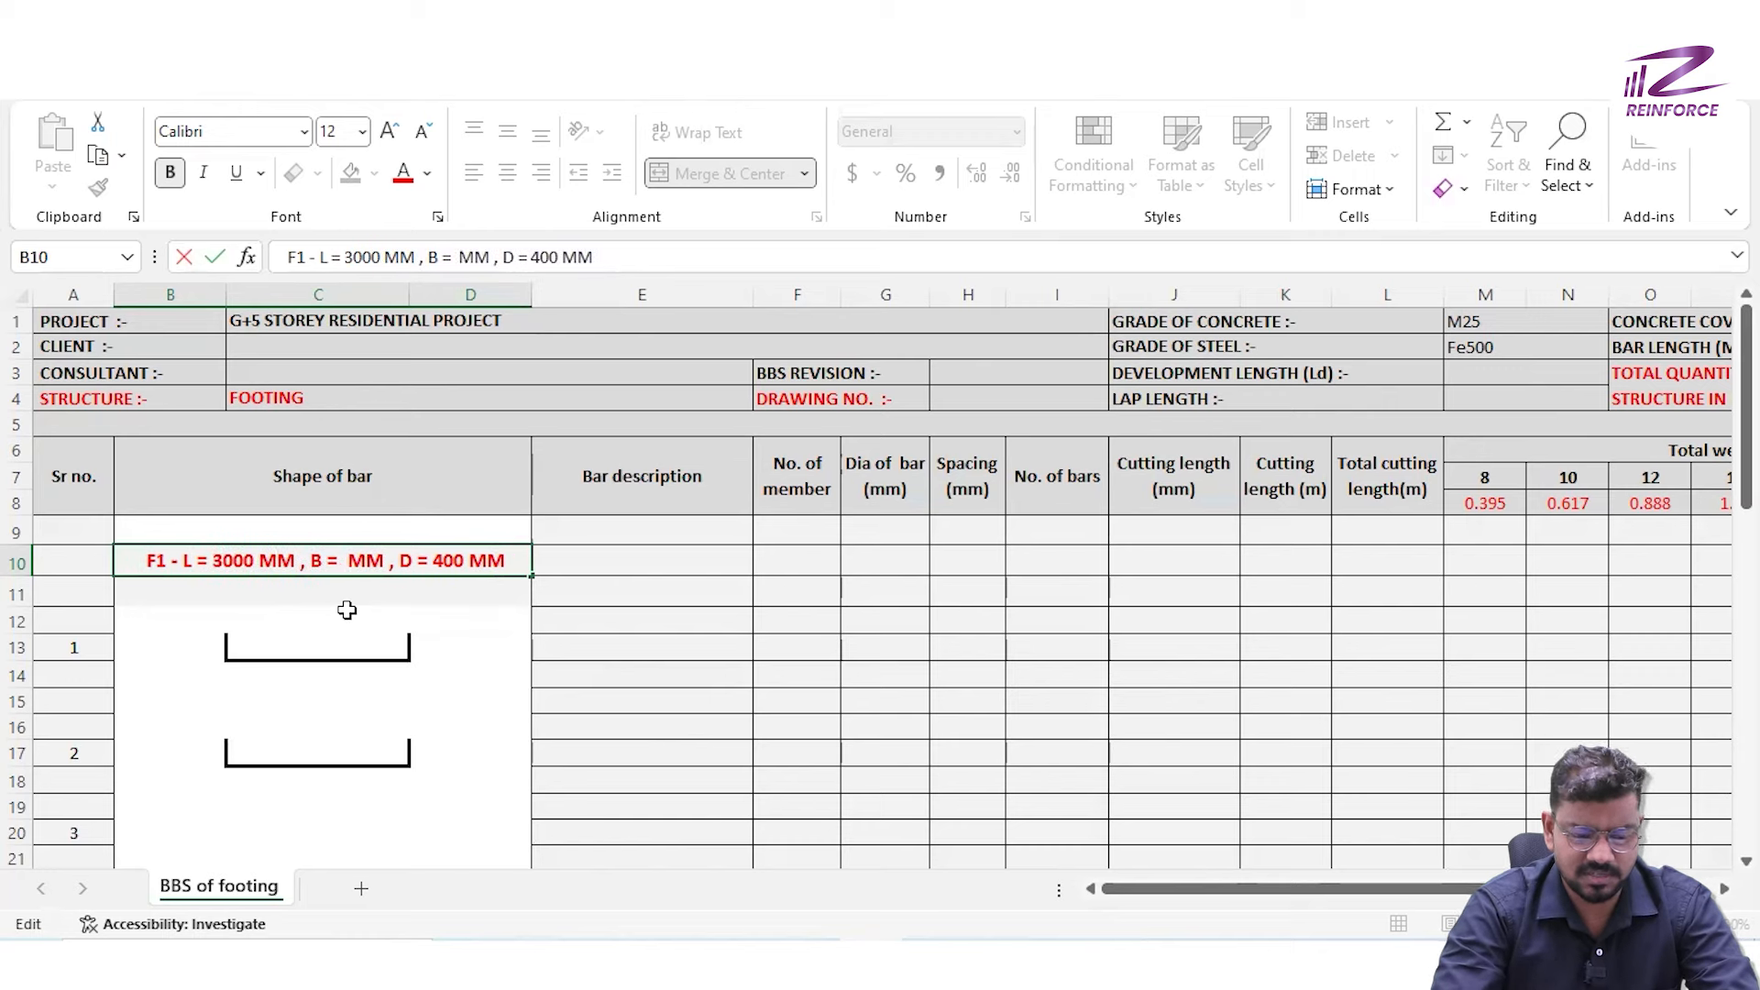
{"action": "type", "text": "3000"}
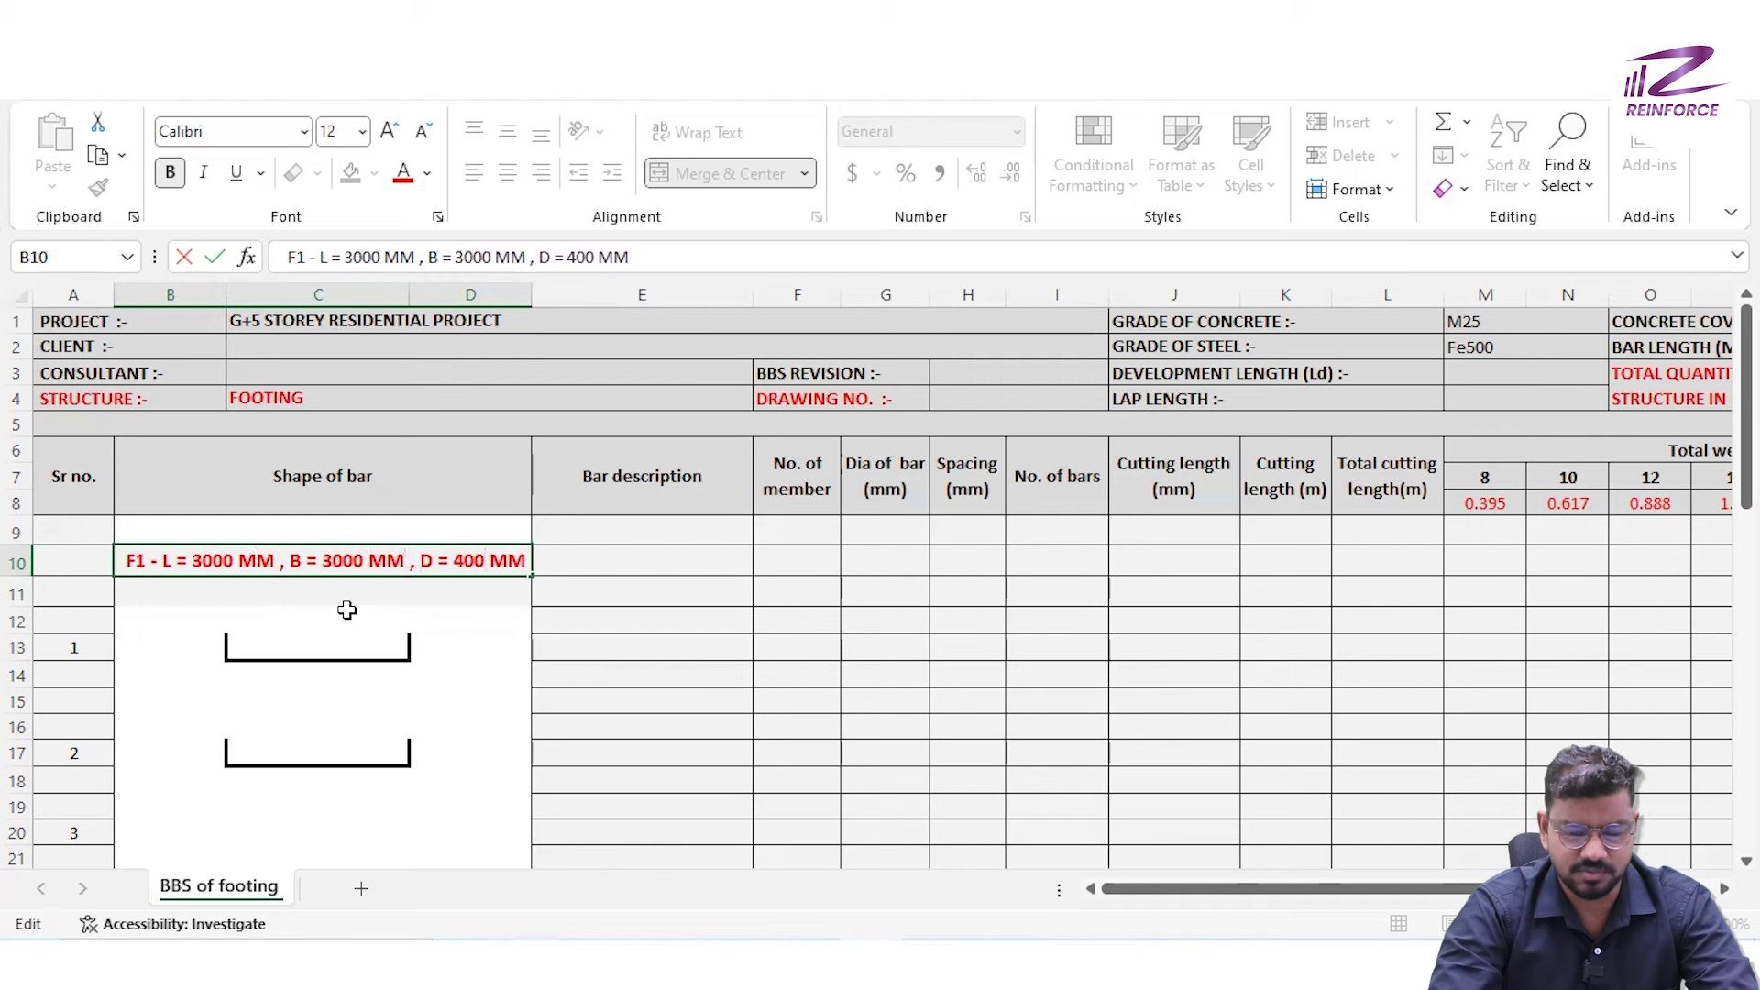
Set the depth D in the F1 footing dimension text to 650 MM
{"action": "key", "text": "BackSpace"}
{"action": "key", "text": "BackSpace"}
{"action": "key", "text": "BackSpace"}
{"action": "type", "text": "650"}
Enter "F1 footing L" as the bar description for bar 1 in E13, and select bar 2's description cell E17
{"action": "left_click", "coordinate": [677, 652]}
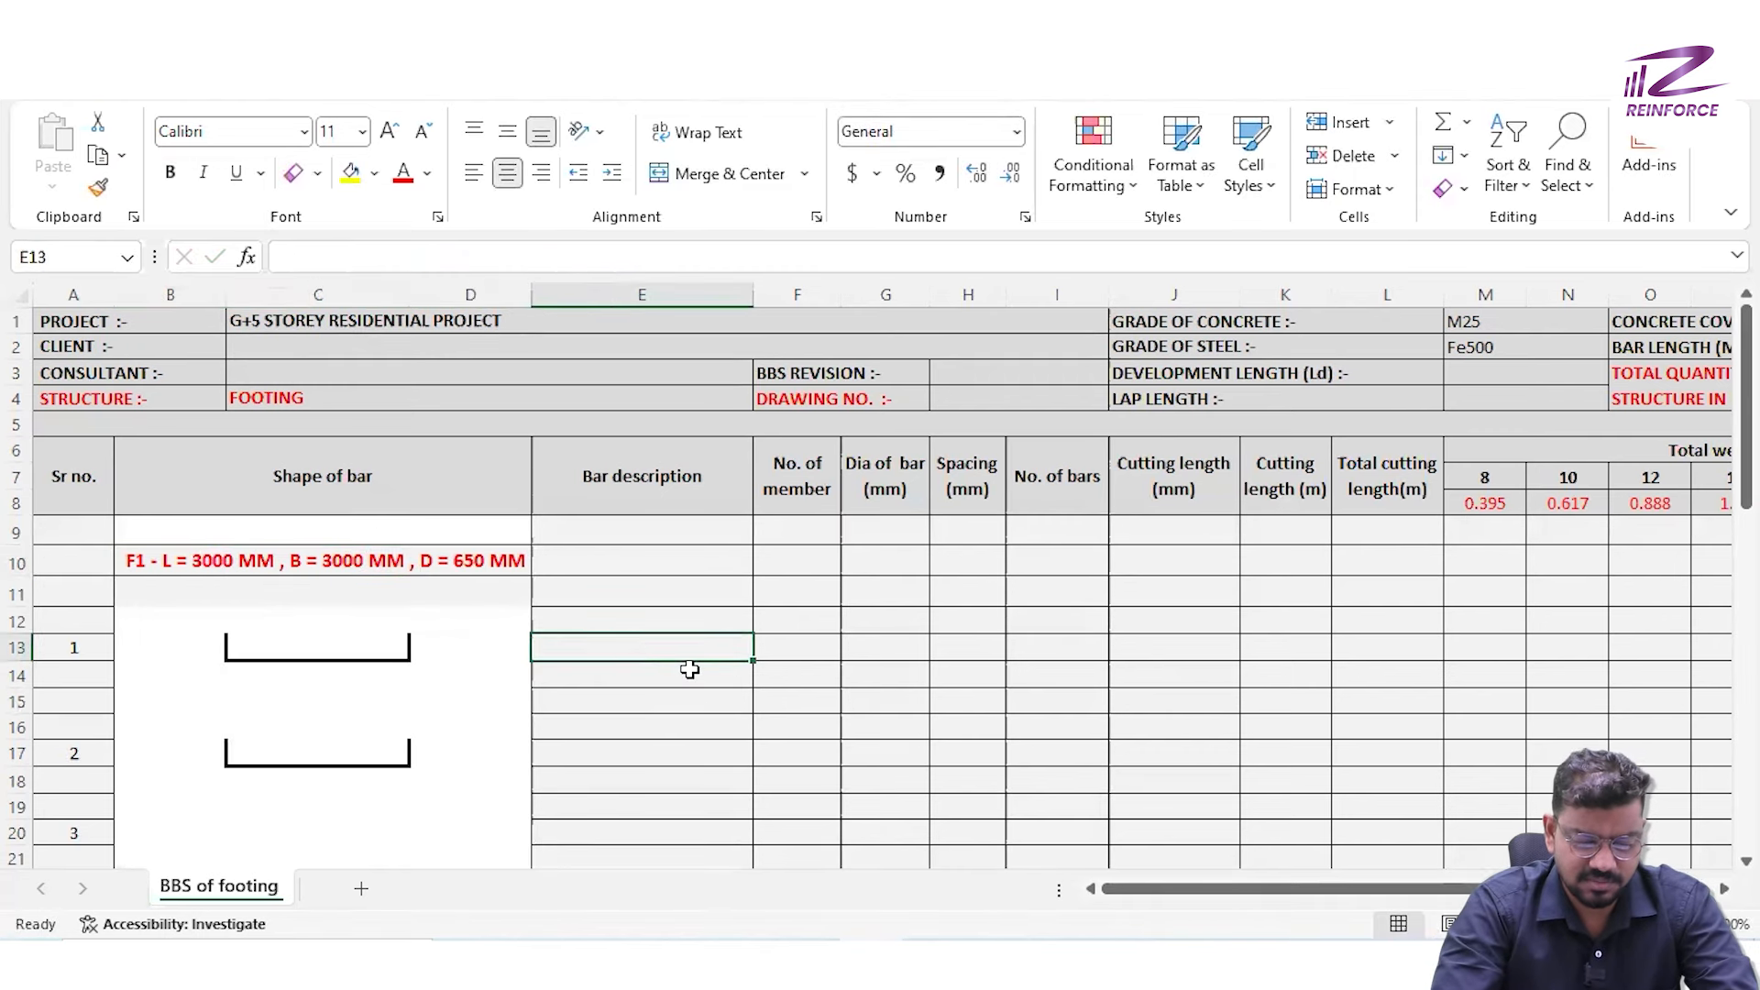
{"action": "type", "text": "F1 "}
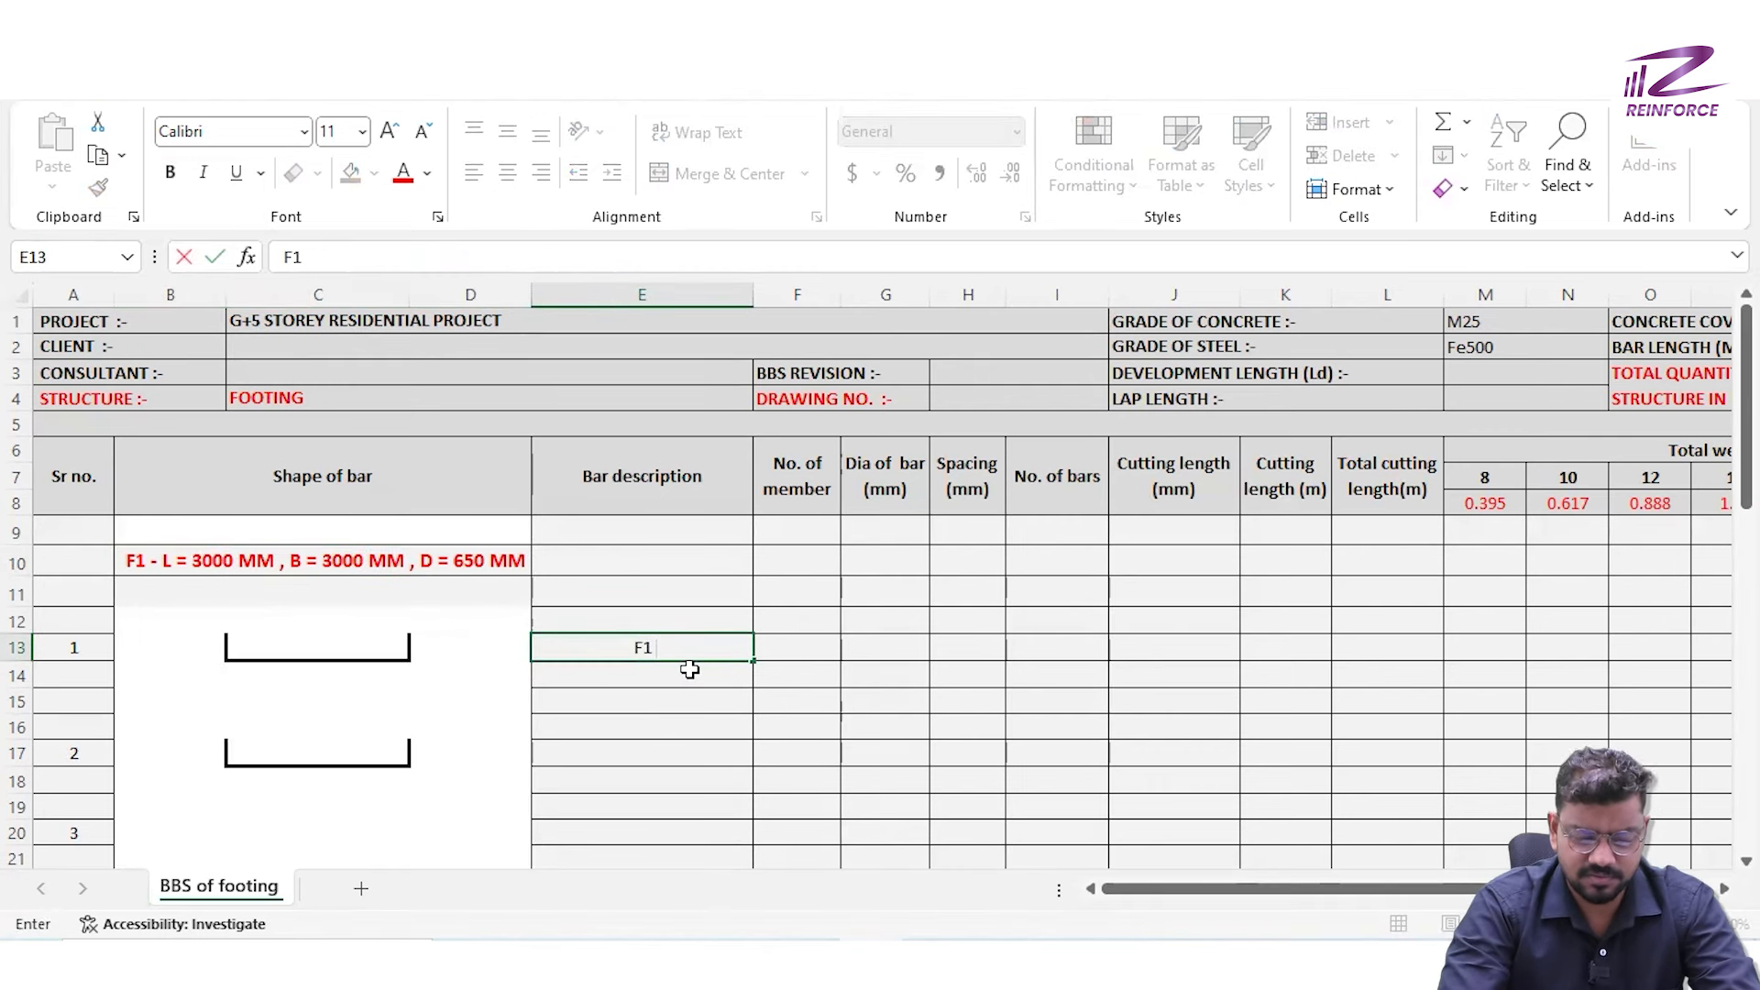
{"action": "type", "text": "footing L"}
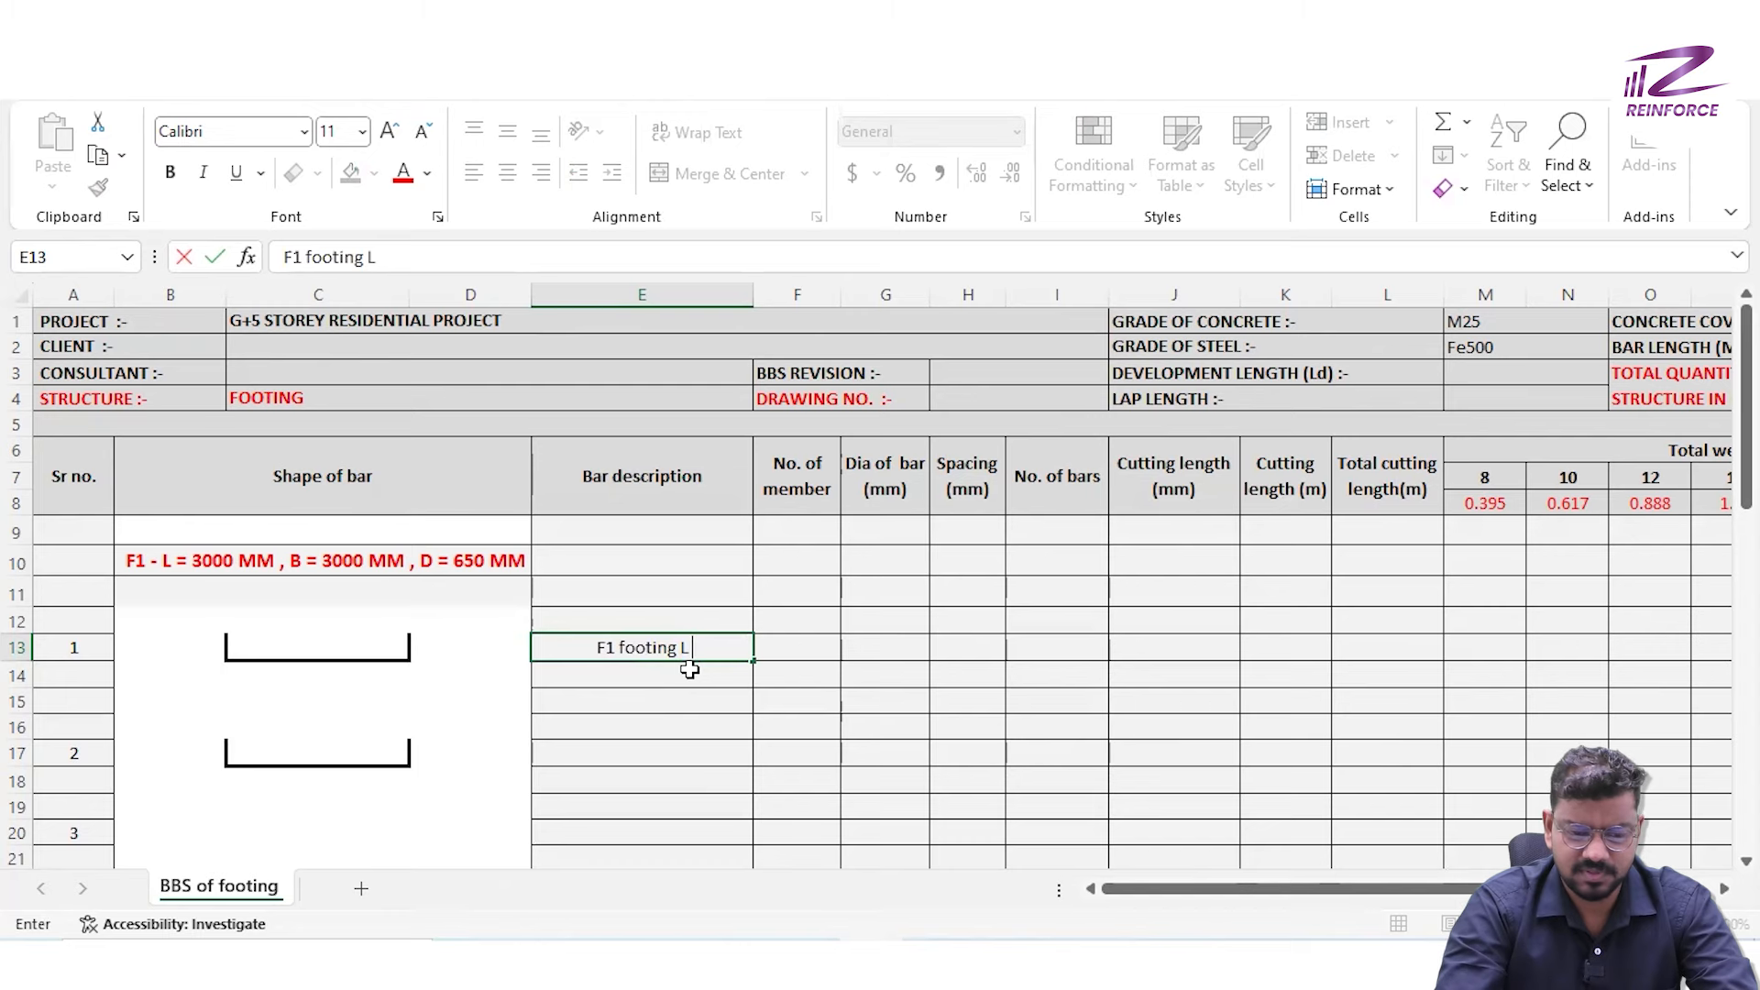
{"action": "key", "text": "Return"}
{"action": "key", "text": "Down"}
{"action": "key", "text": "Down"}
{"action": "key", "text": "Down"}
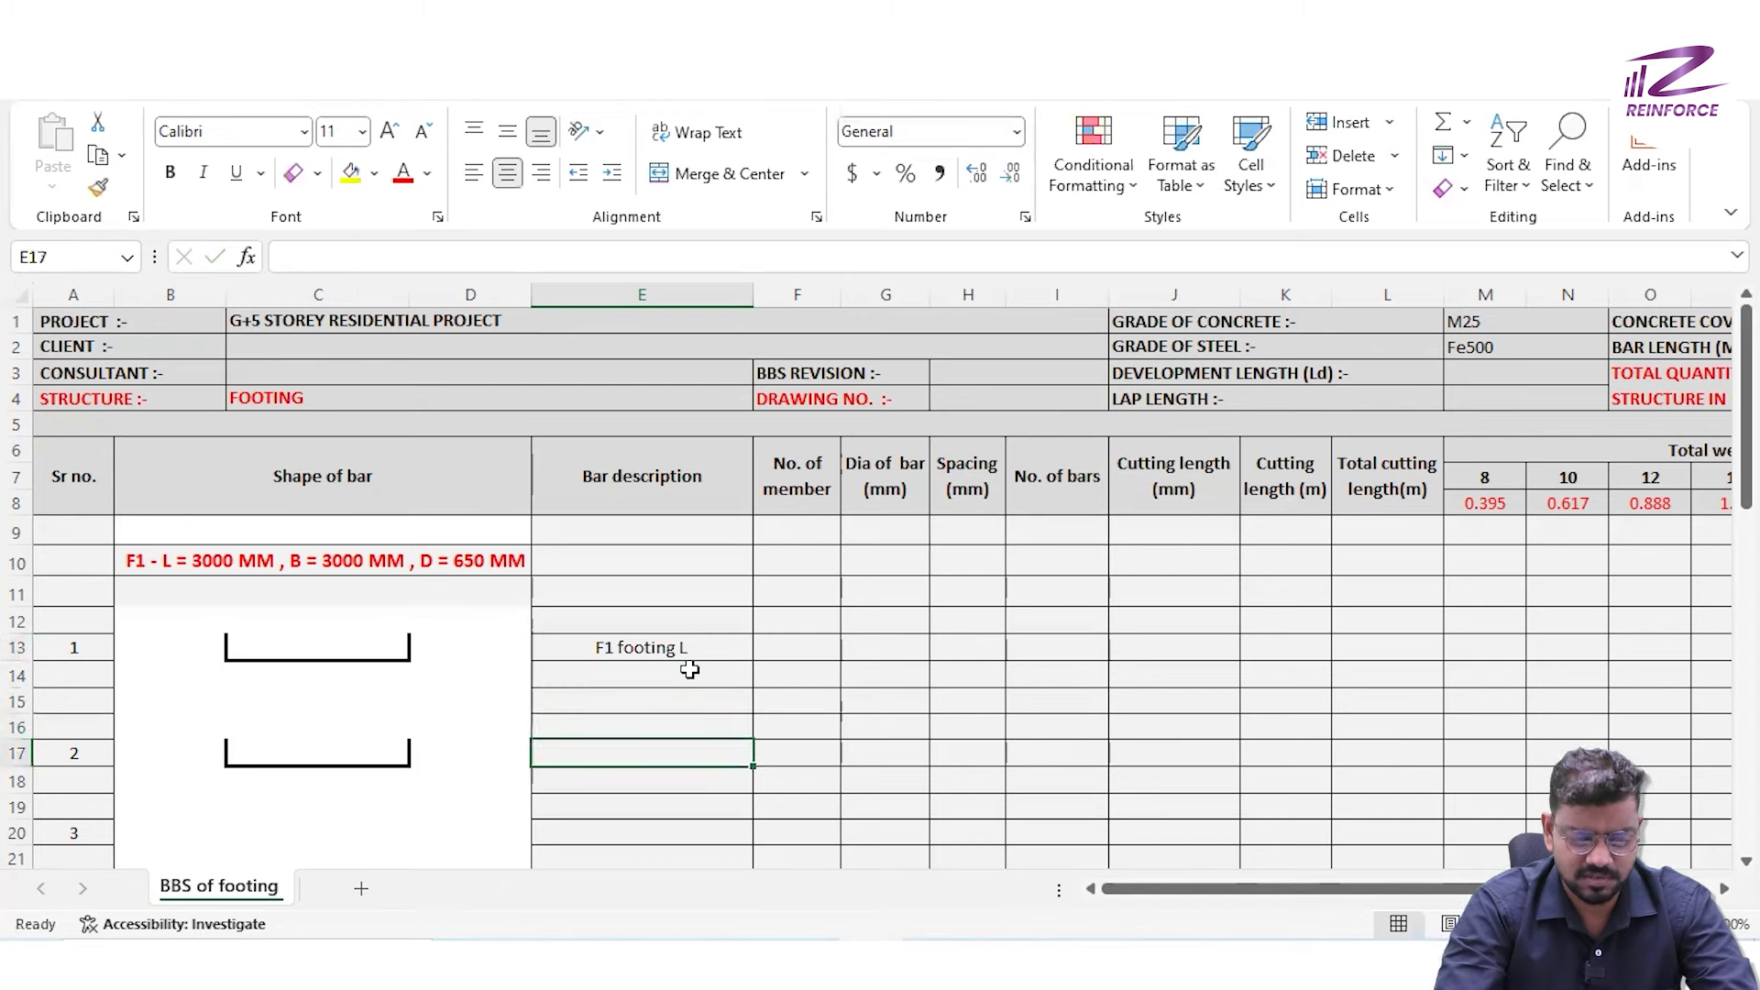
Enter "F1 footing B" as the bar description for bar 2 in E17
{"action": "type", "text": "F1 "}
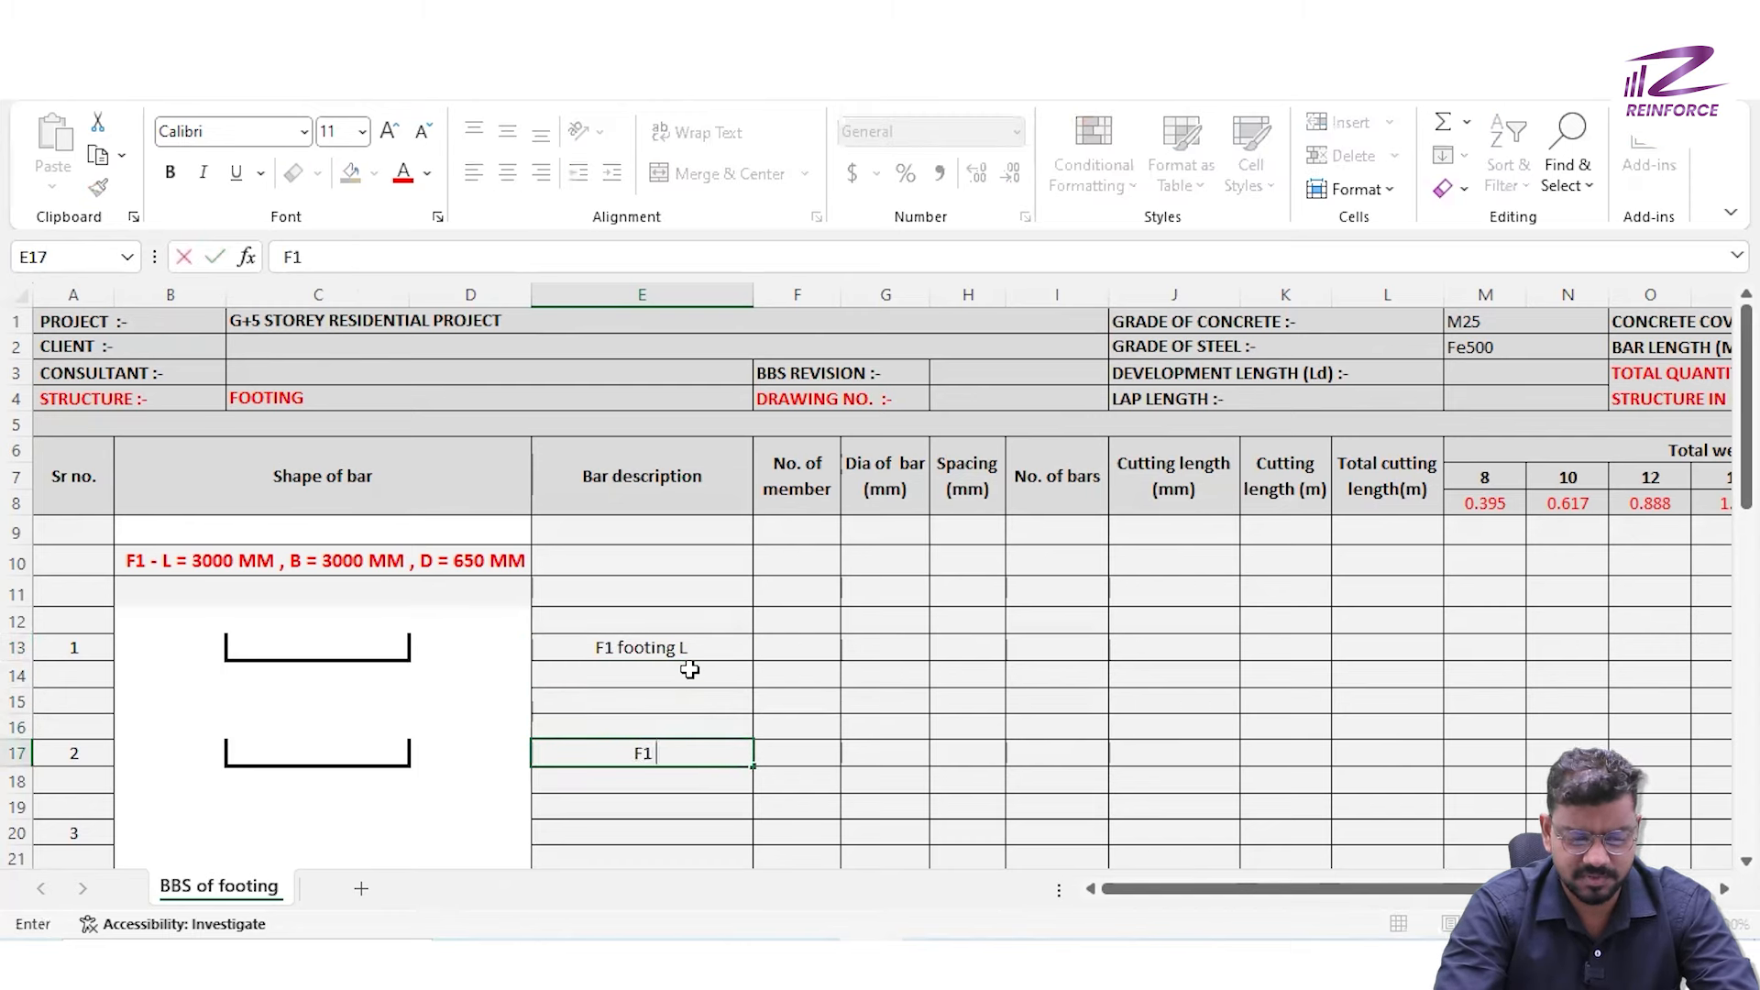
{"action": "type", "text": "footing B"}
{"action": "left_click", "coordinate": [912, 720]}
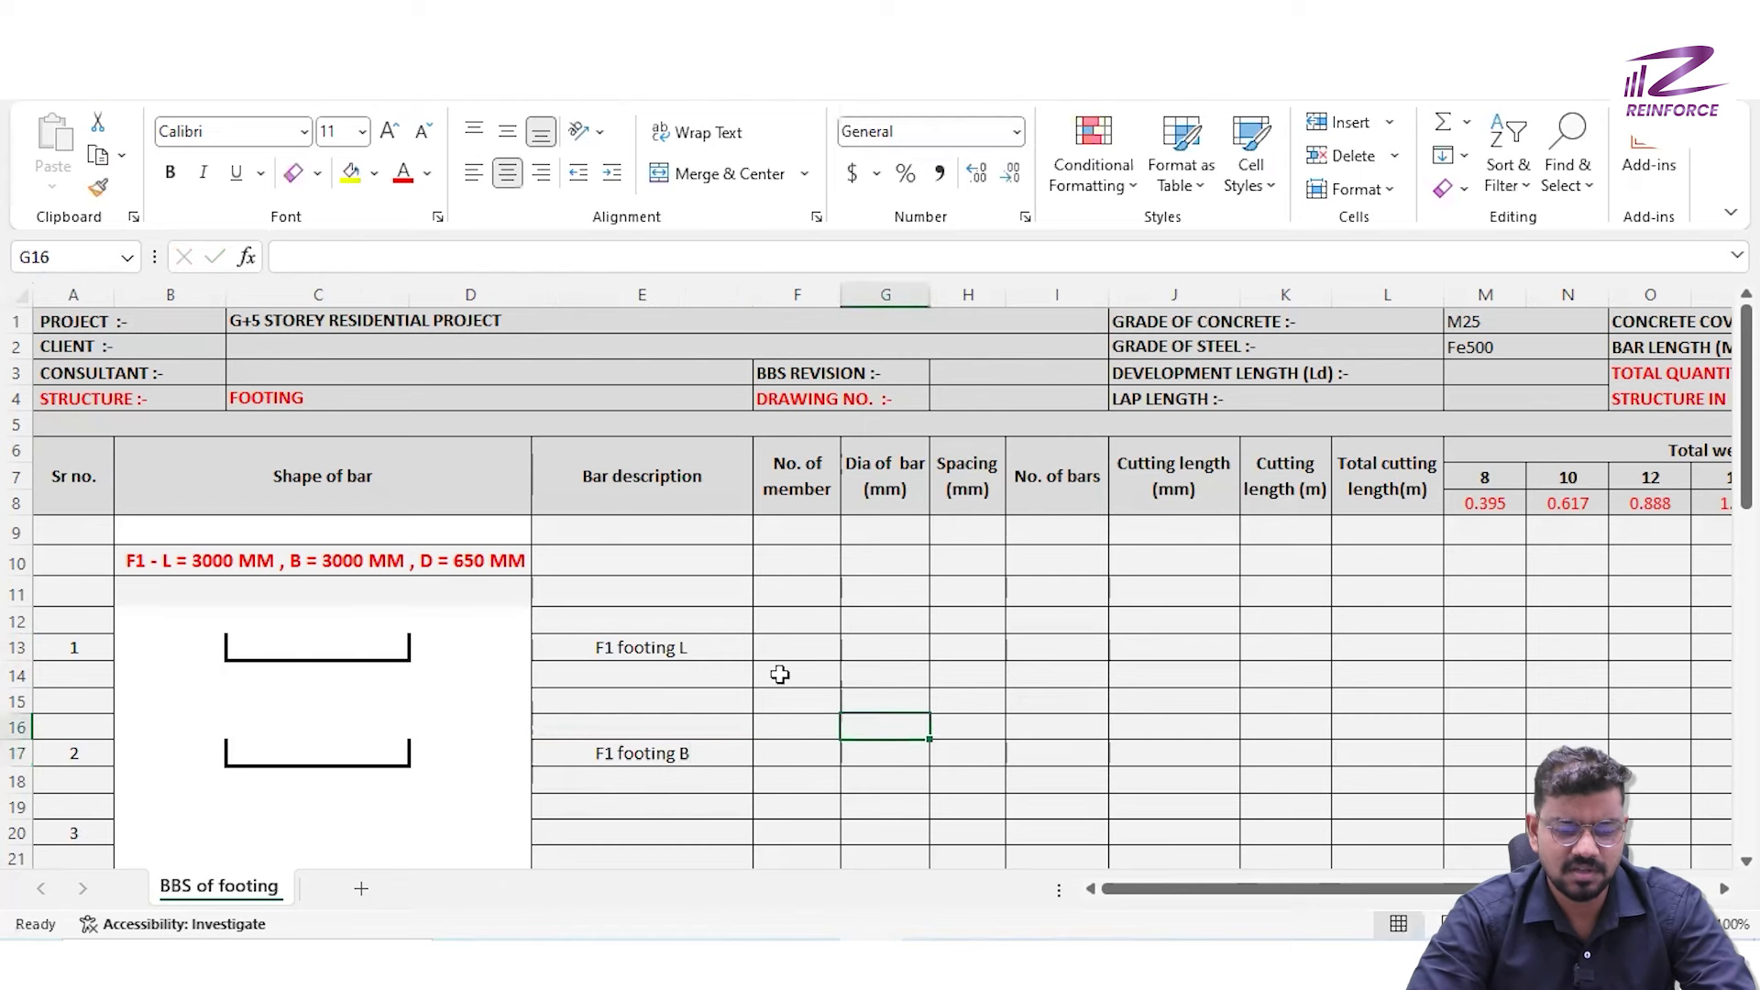
Enter 4 as the number of members for bar 1 in F13 and bar 2 in F17
{"action": "left_click", "coordinate": [779, 648]}
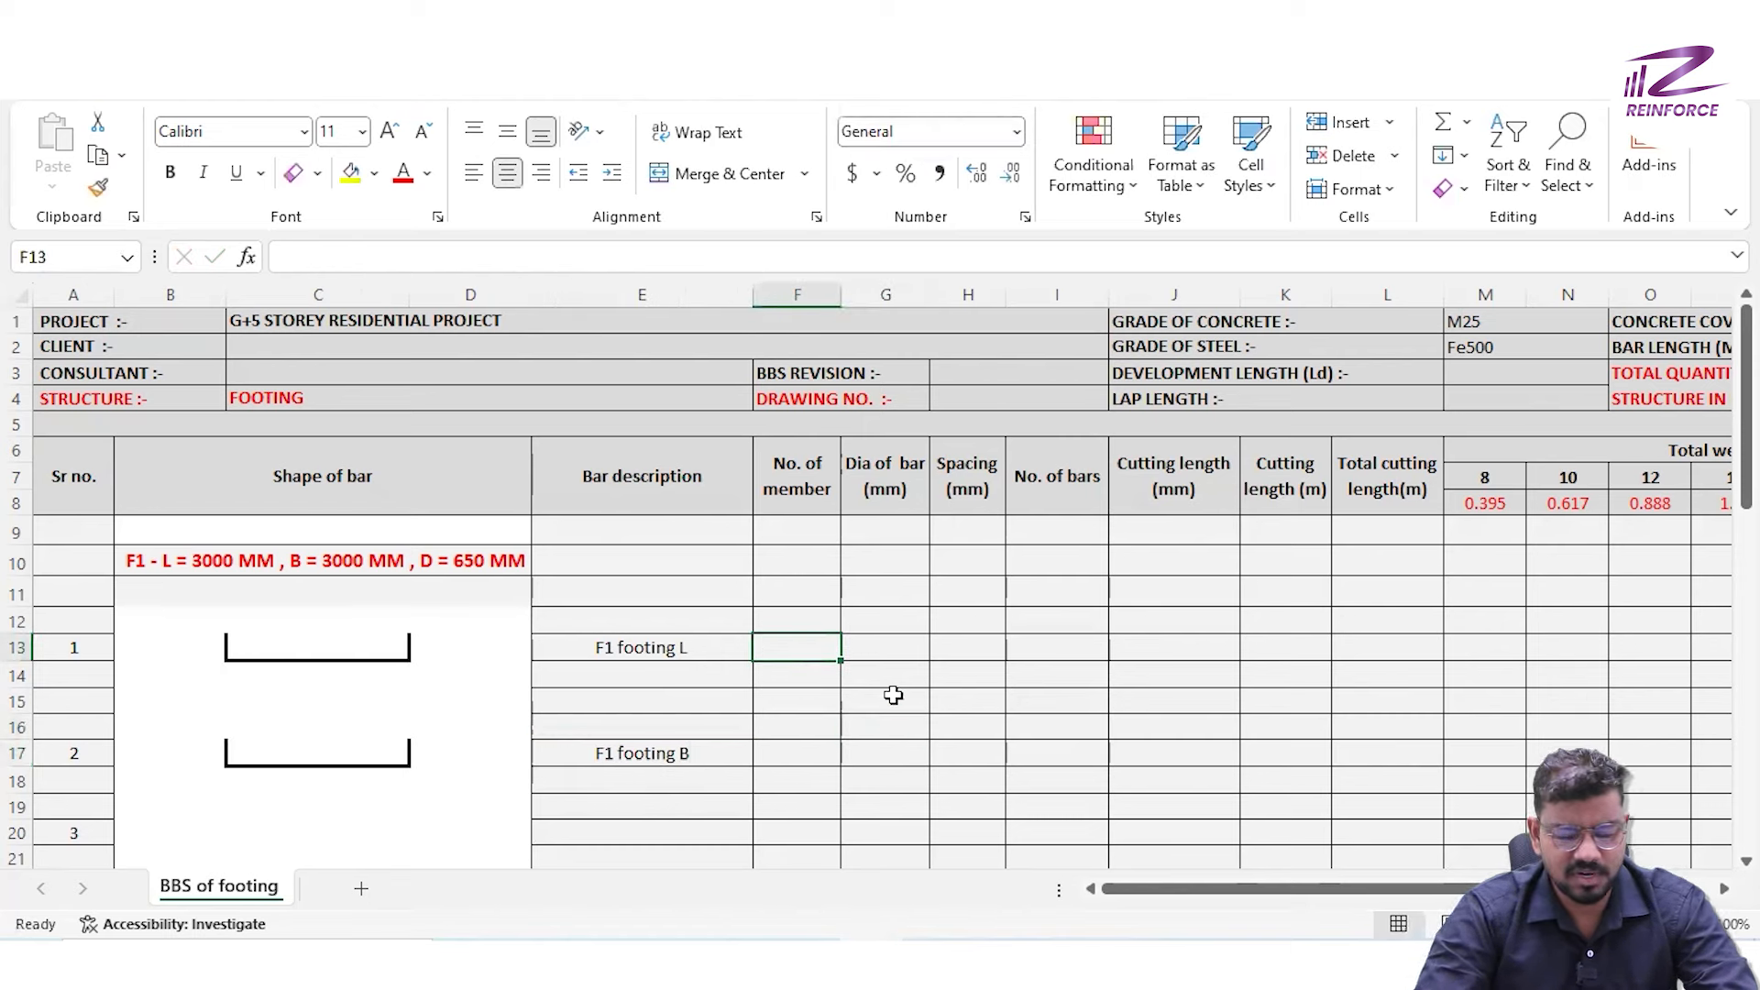
{"action": "type", "text": "4"}
{"action": "key", "text": "Return"}
{"action": "key", "text": "Return"}
{"action": "key", "text": "Return"}
{"action": "key", "text": "Return"}
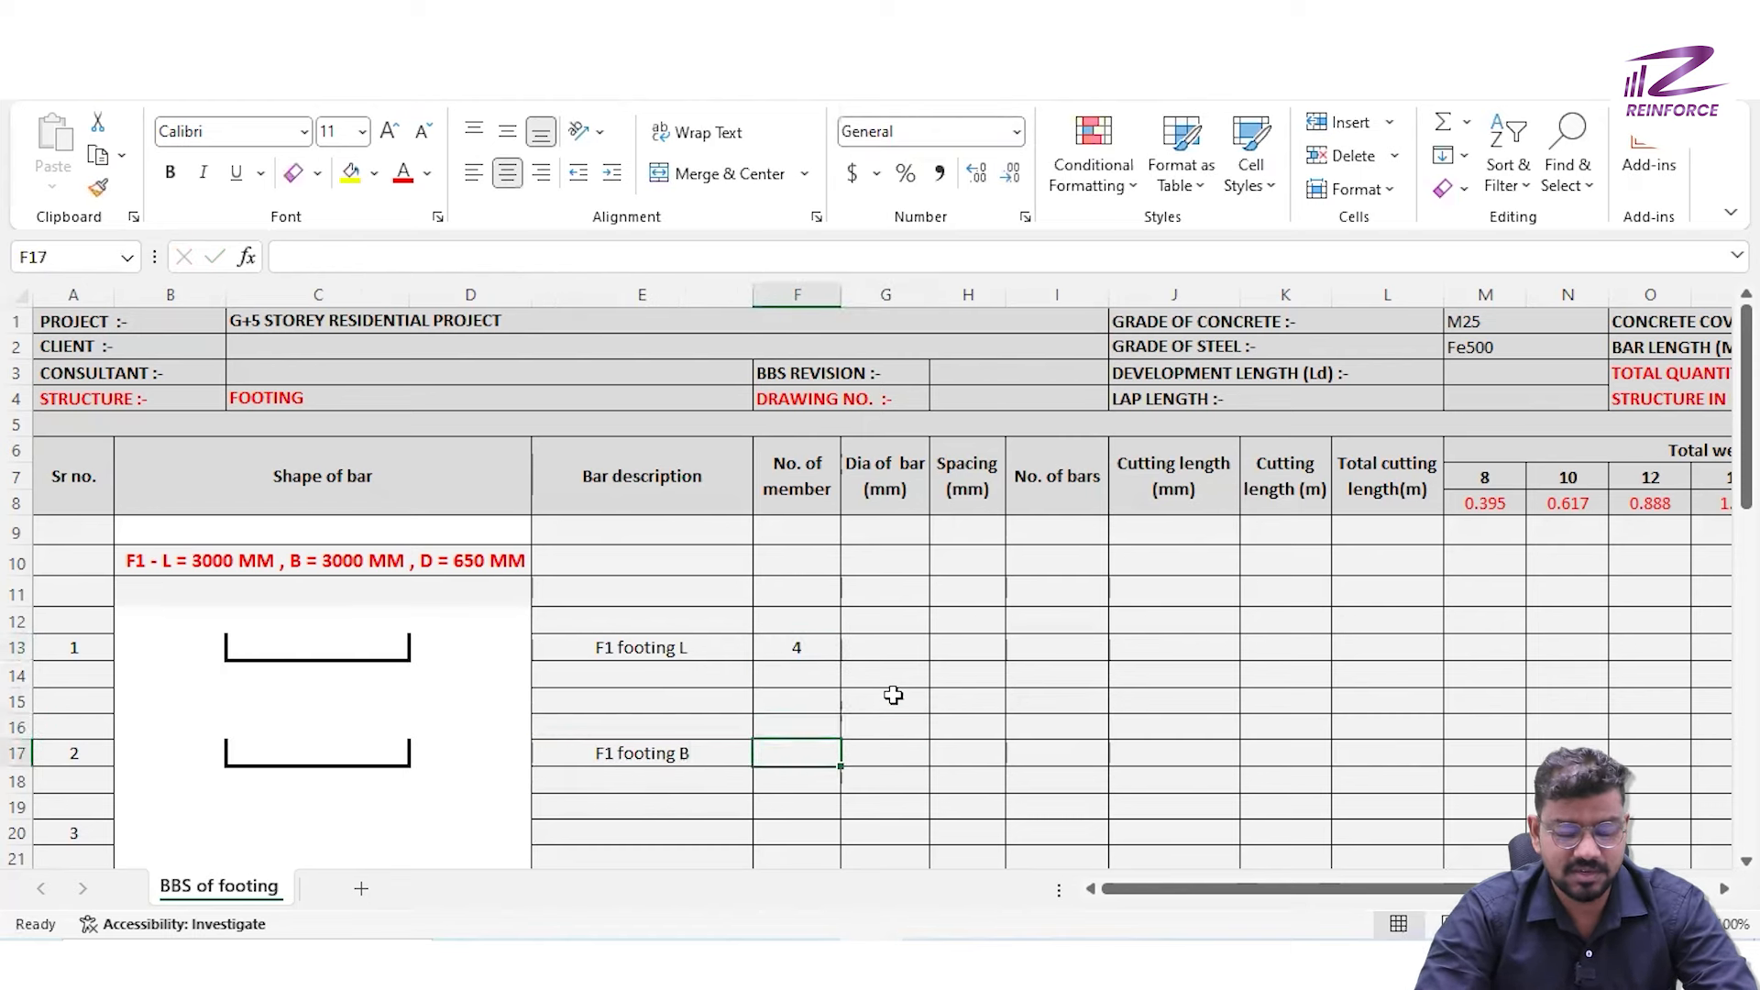
{"action": "type", "text": "4"}
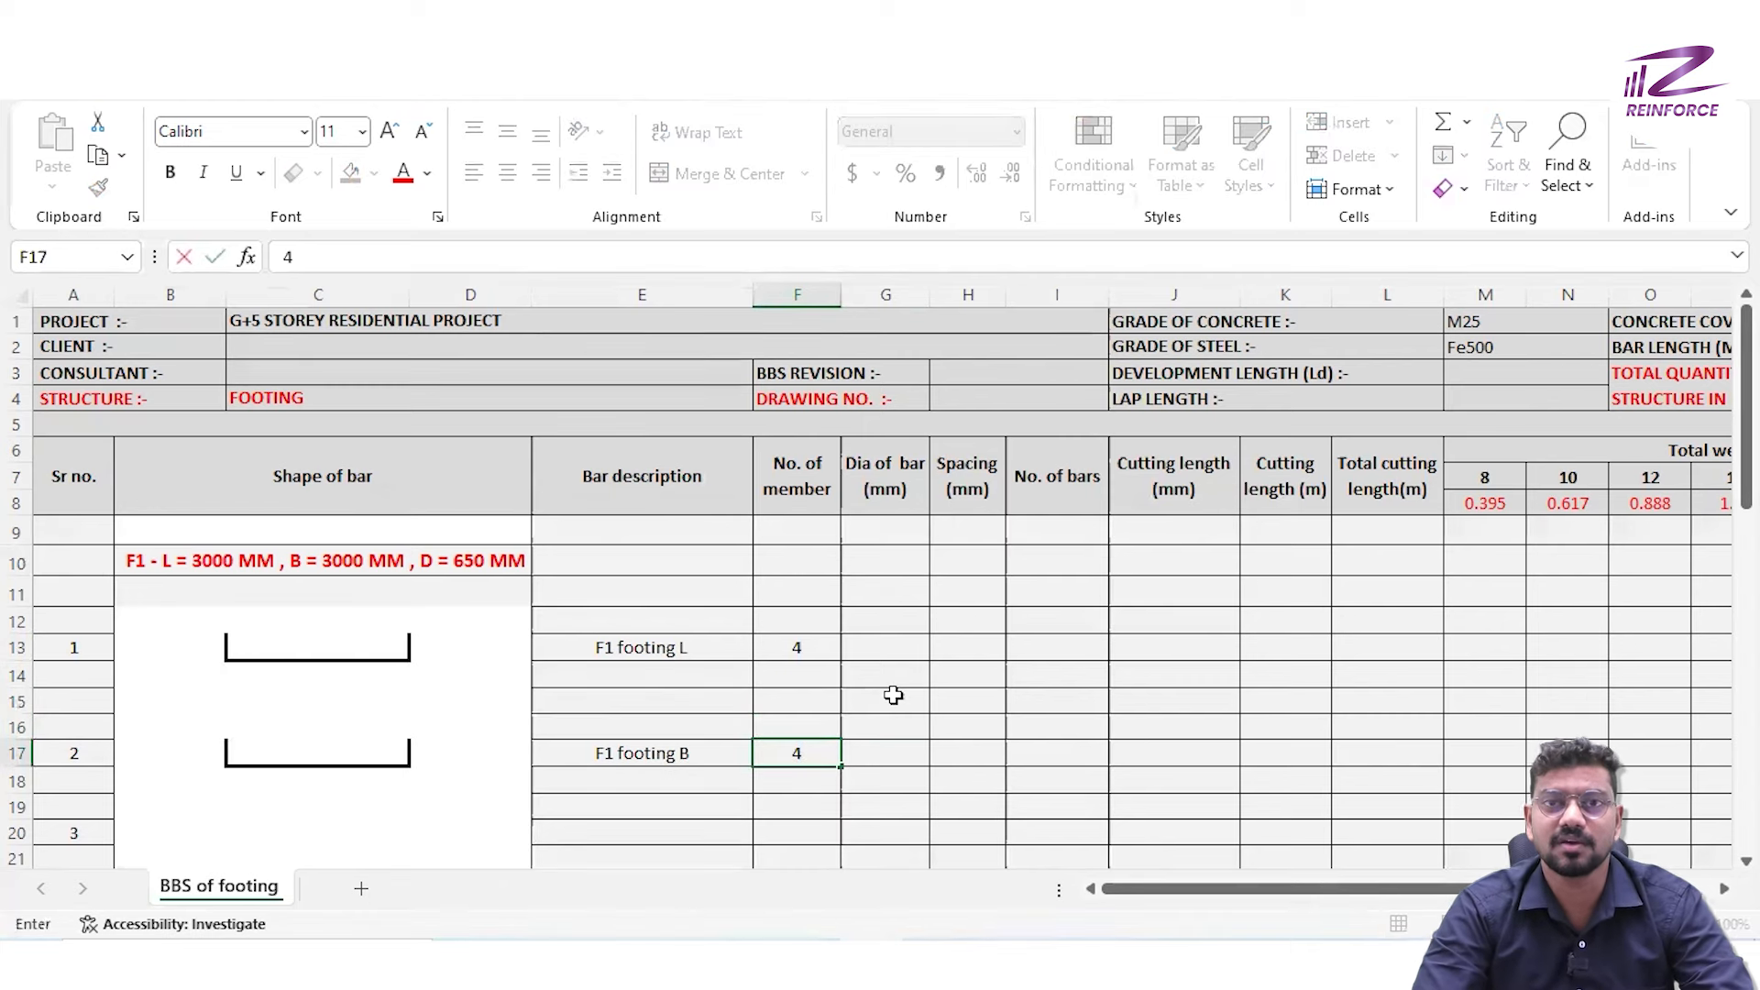
{"action": "key", "text": "Tab"}
Enter a bar diameter of 12 mm for bar 1 in G13 and bar 2 in G17
{"action": "key", "text": "Up"}
{"action": "key", "text": "Up"}
{"action": "key", "text": "Up"}
{"action": "key", "text": "Up"}
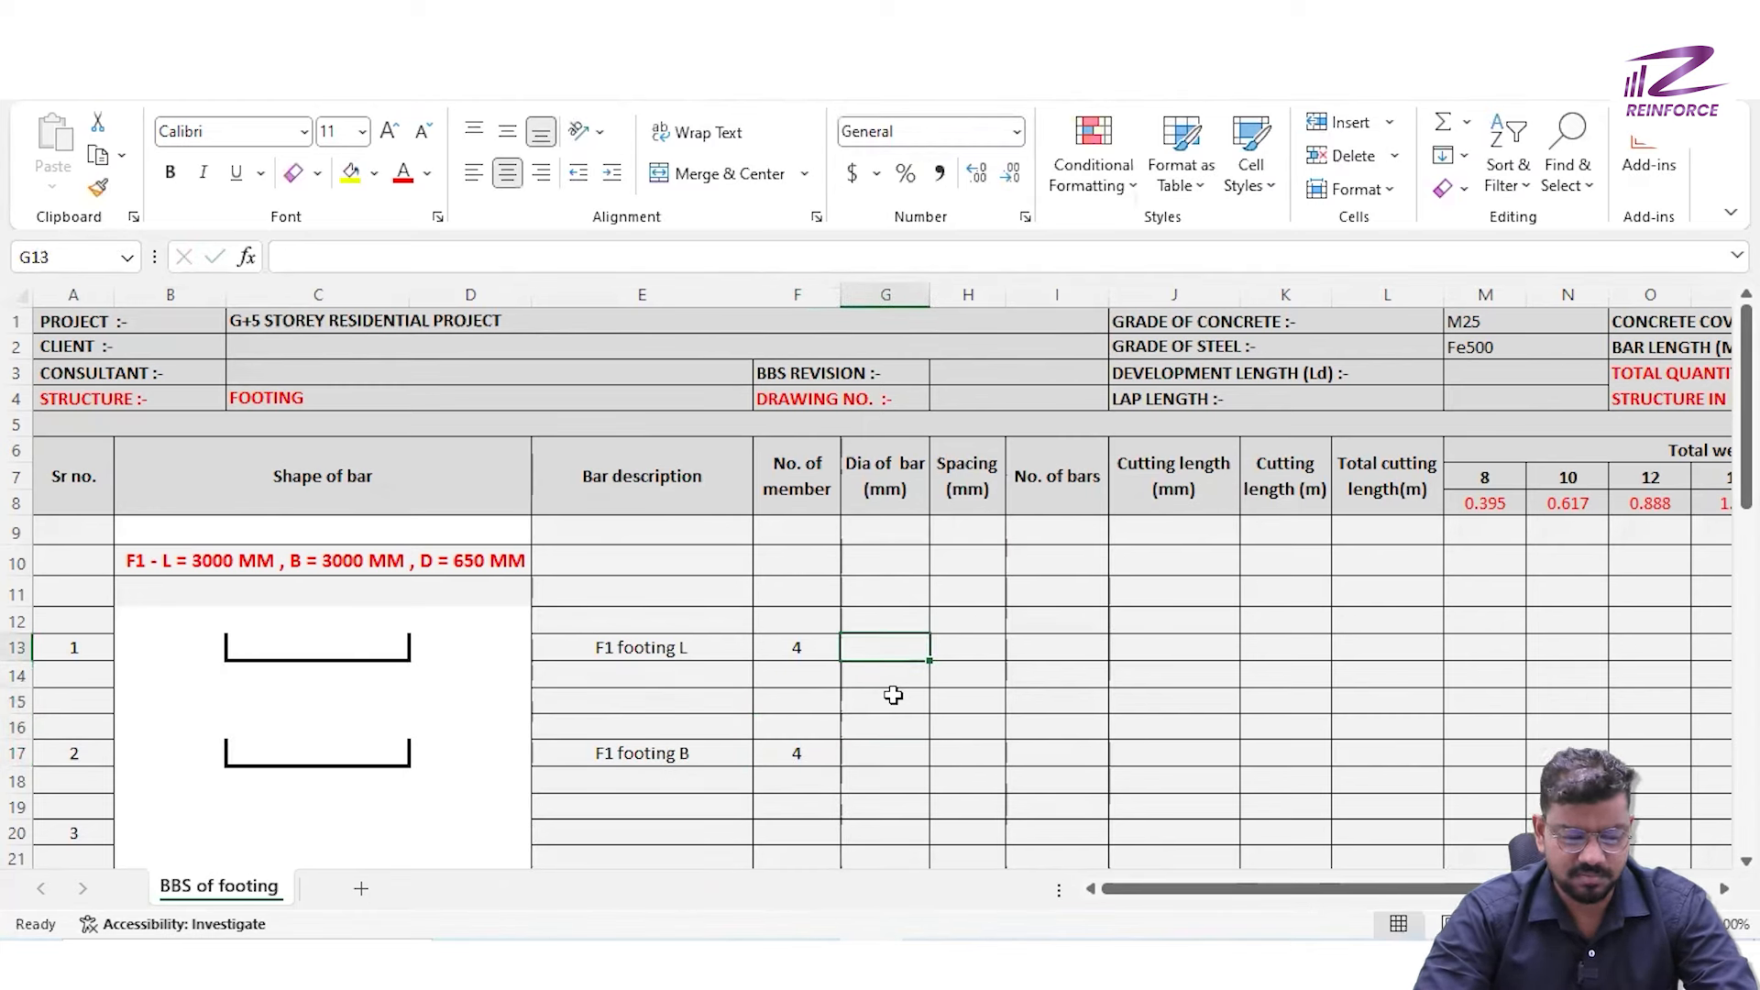
{"action": "type", "text": "12"}
{"action": "left_click", "coordinate": [893, 696]}
{"action": "key", "text": "Down"}
{"action": "key", "text": "Down"}
{"action": "key", "text": "Down"}
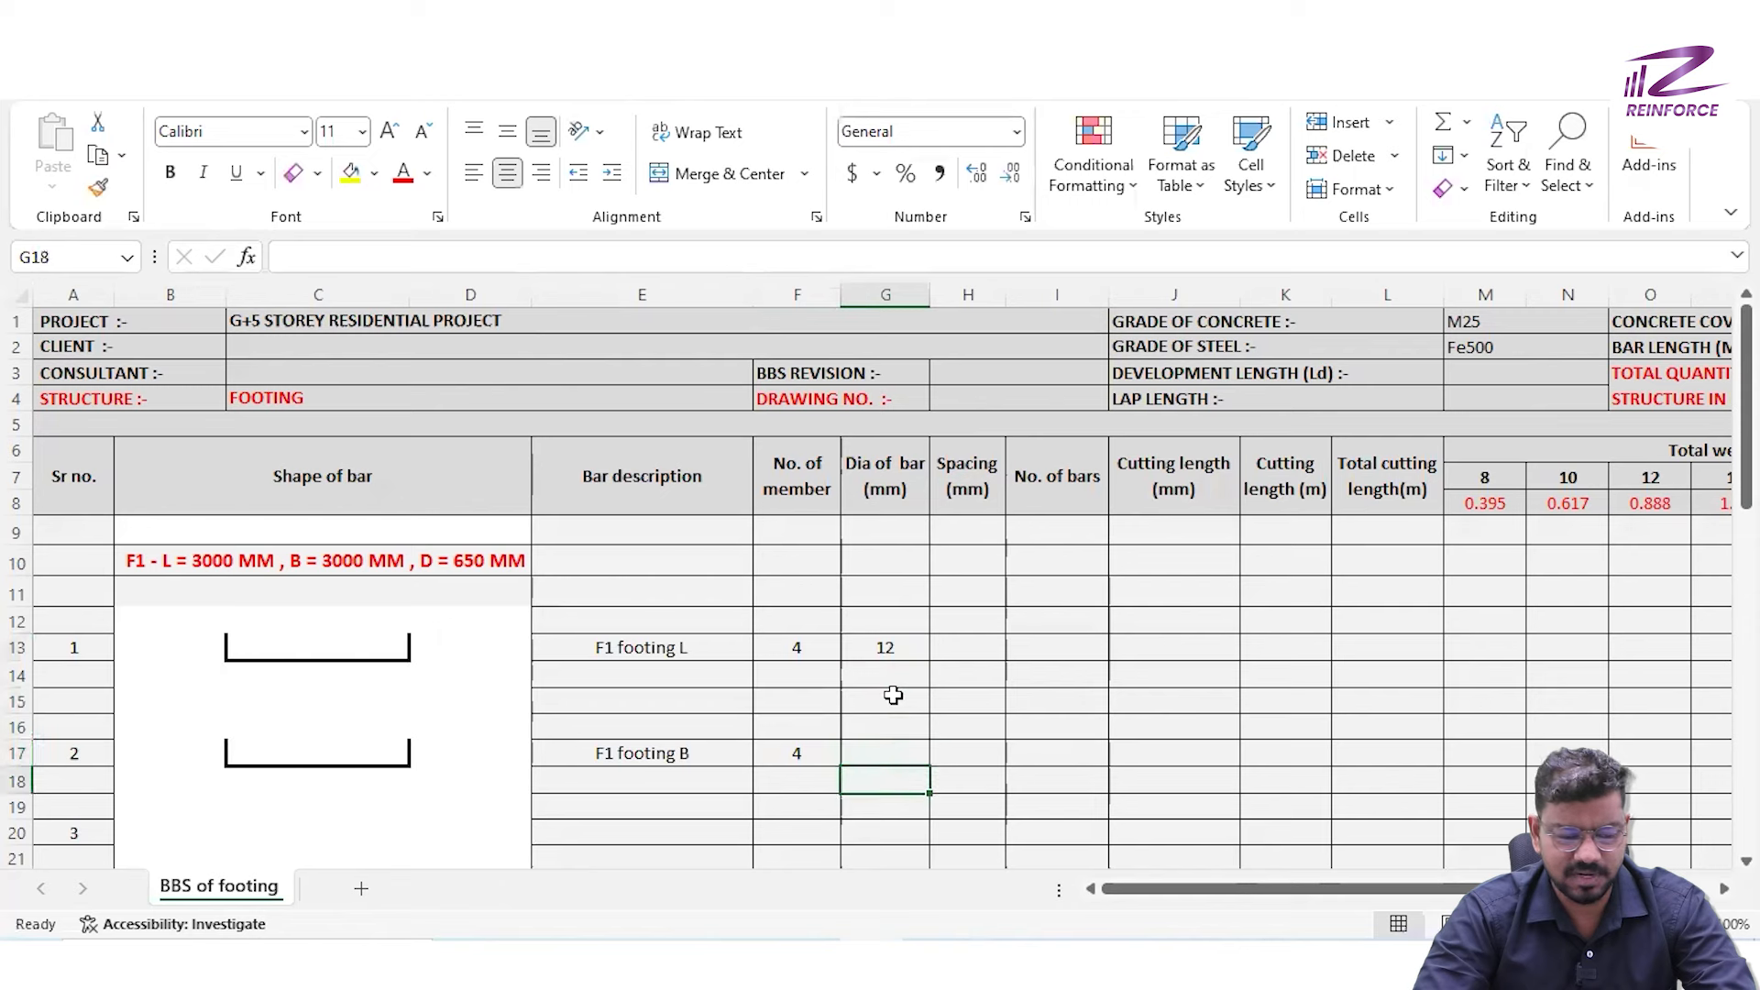
{"action": "key", "text": "Up"}
{"action": "type", "text": "12"}
{"action": "left_click", "coordinate": [893, 696]}
Enter a bar spacing of 150 mm for bar 1 in H13 and bar 2 in H17
{"action": "key", "text": "Up"}
{"action": "key", "text": "Up"}
{"action": "key", "text": "Right"}
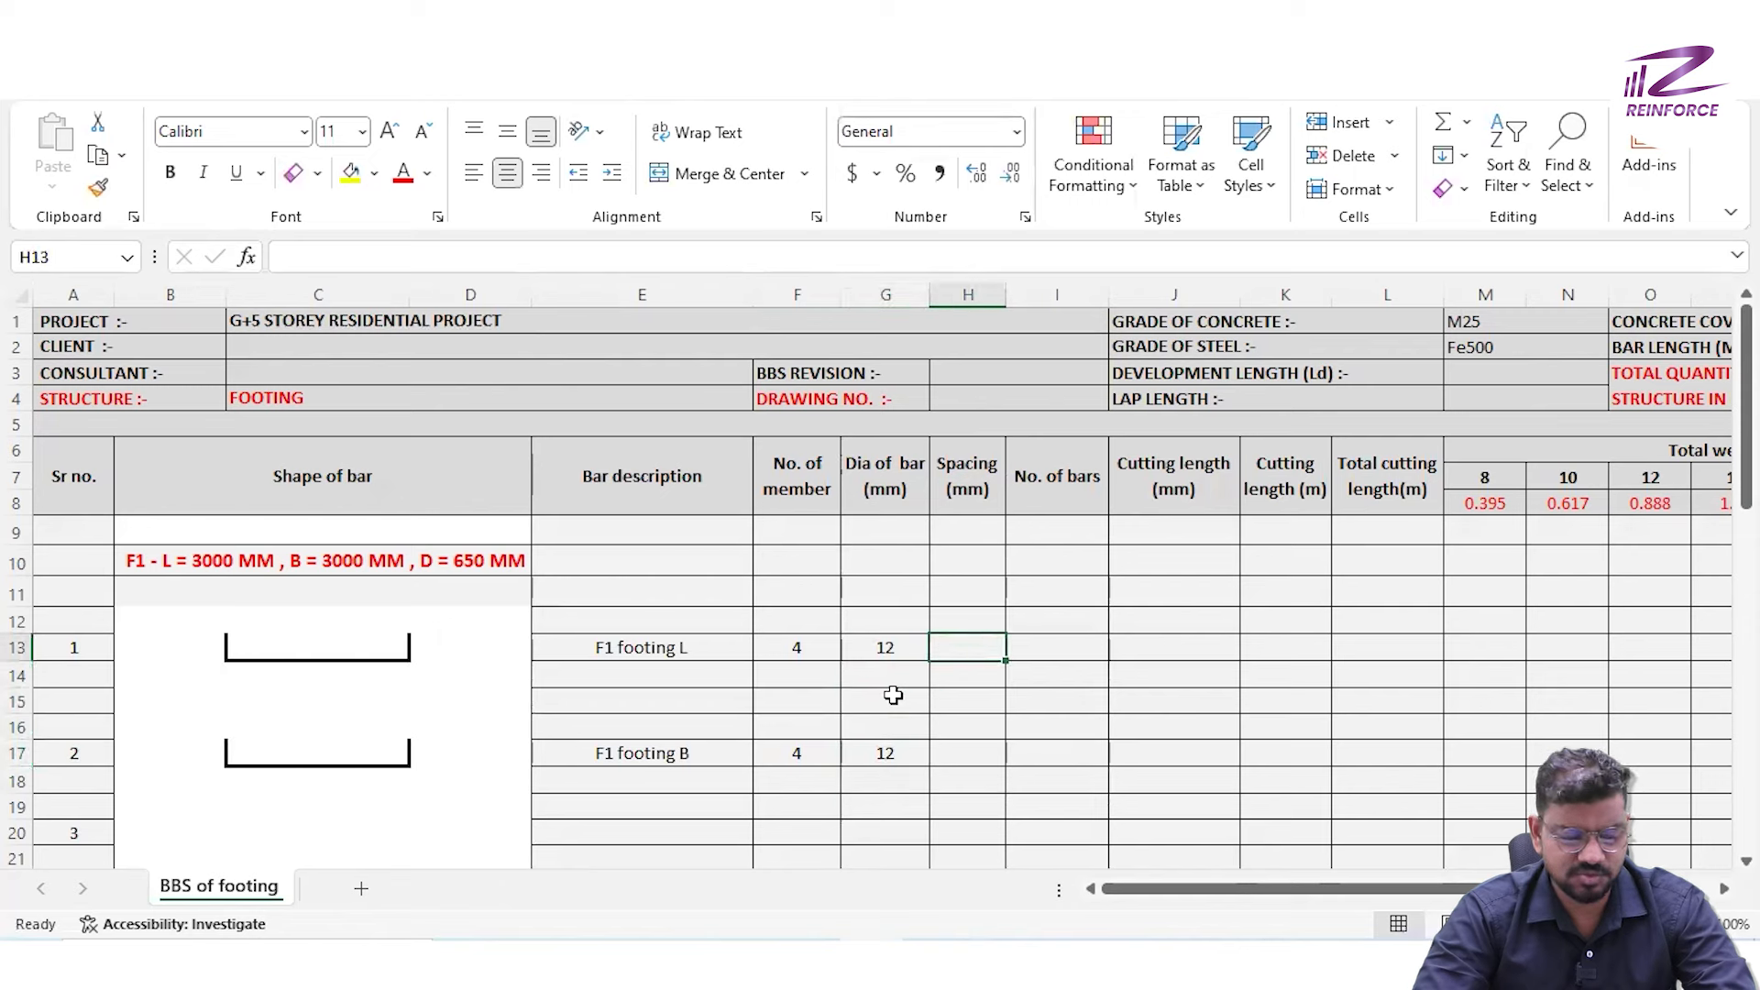
{"action": "type", "text": "150"}
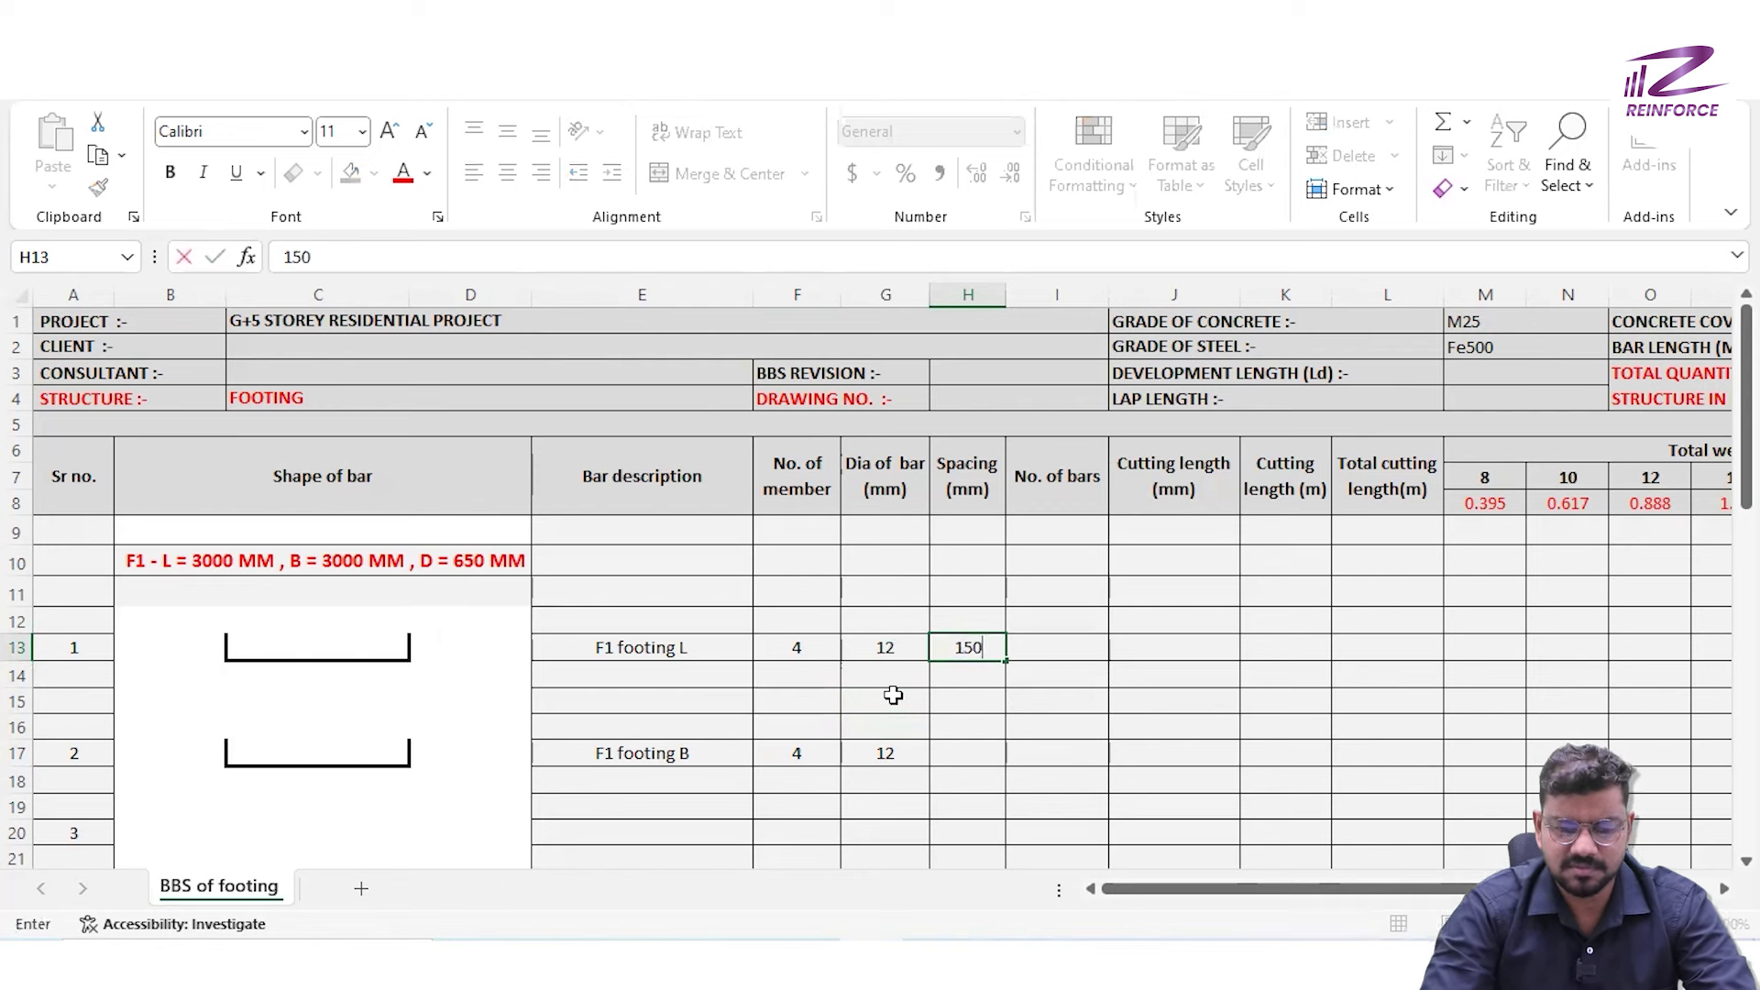
{"action": "key", "text": "Tab"}
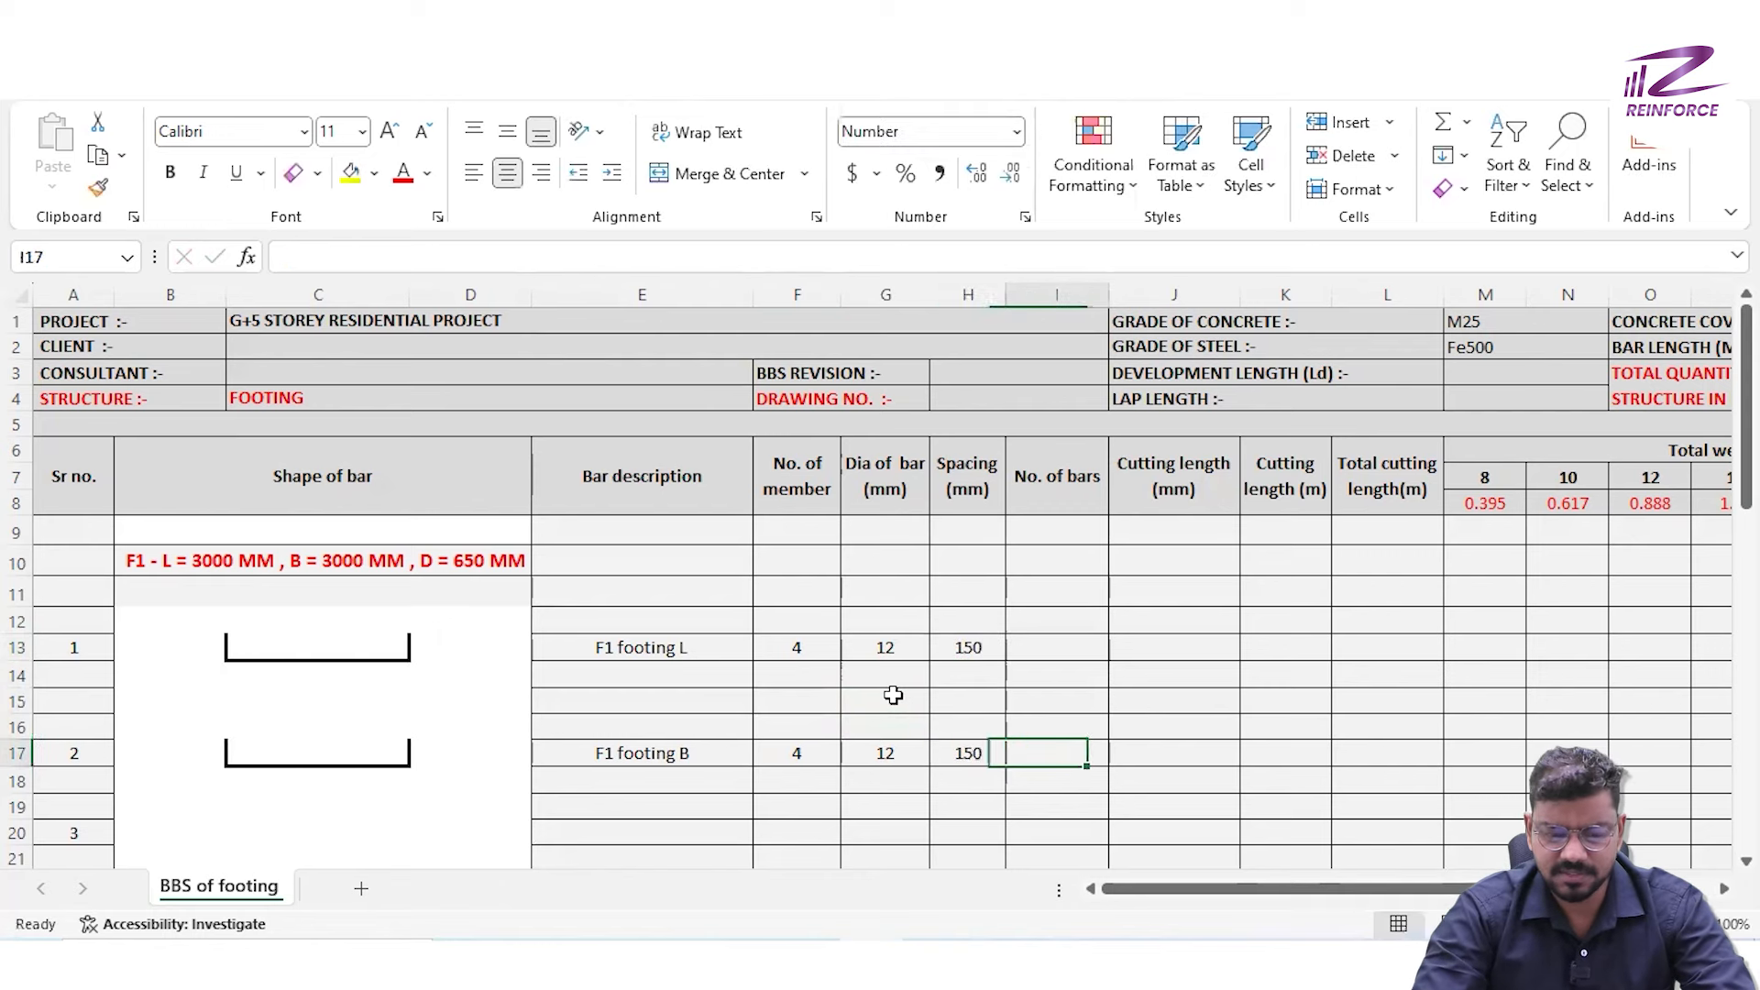
Calculate bar 1's number of bars in I13 with the formula =C18/H13+1
{"action": "key", "text": "Up"}
{"action": "key", "text": "Up"}
{"action": "key", "text": "Up"}
{"action": "key", "text": "Up"}
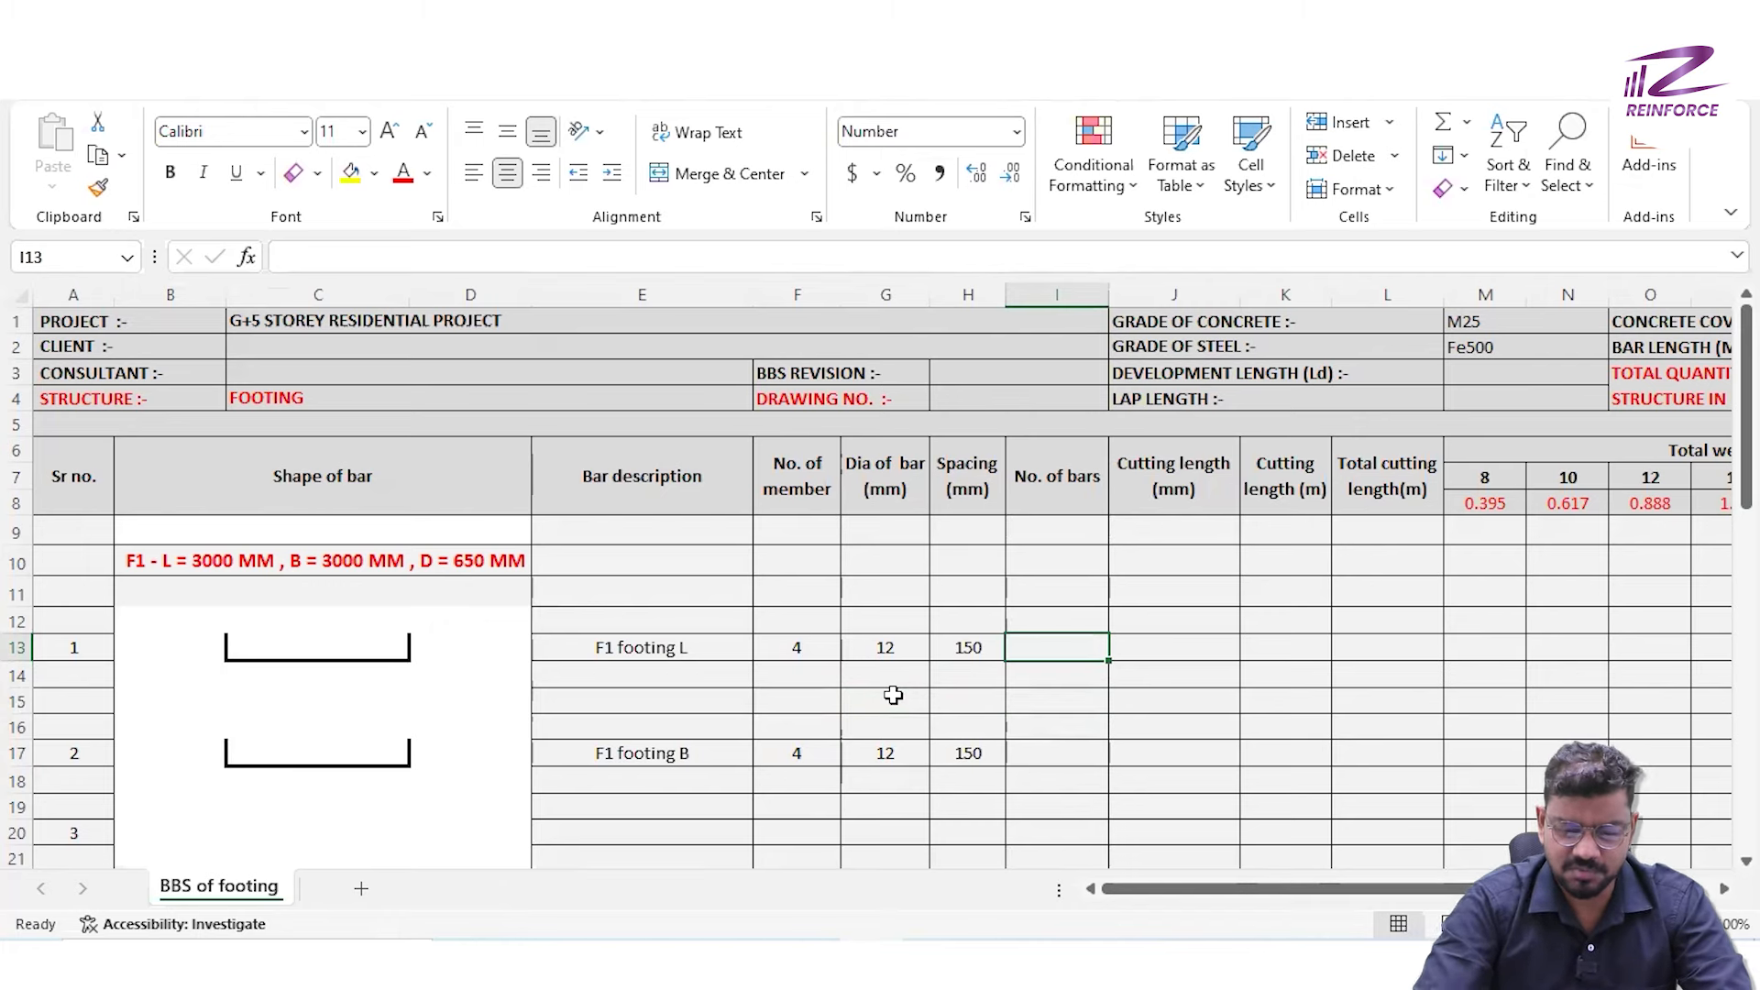
{"action": "type", "text": "="}
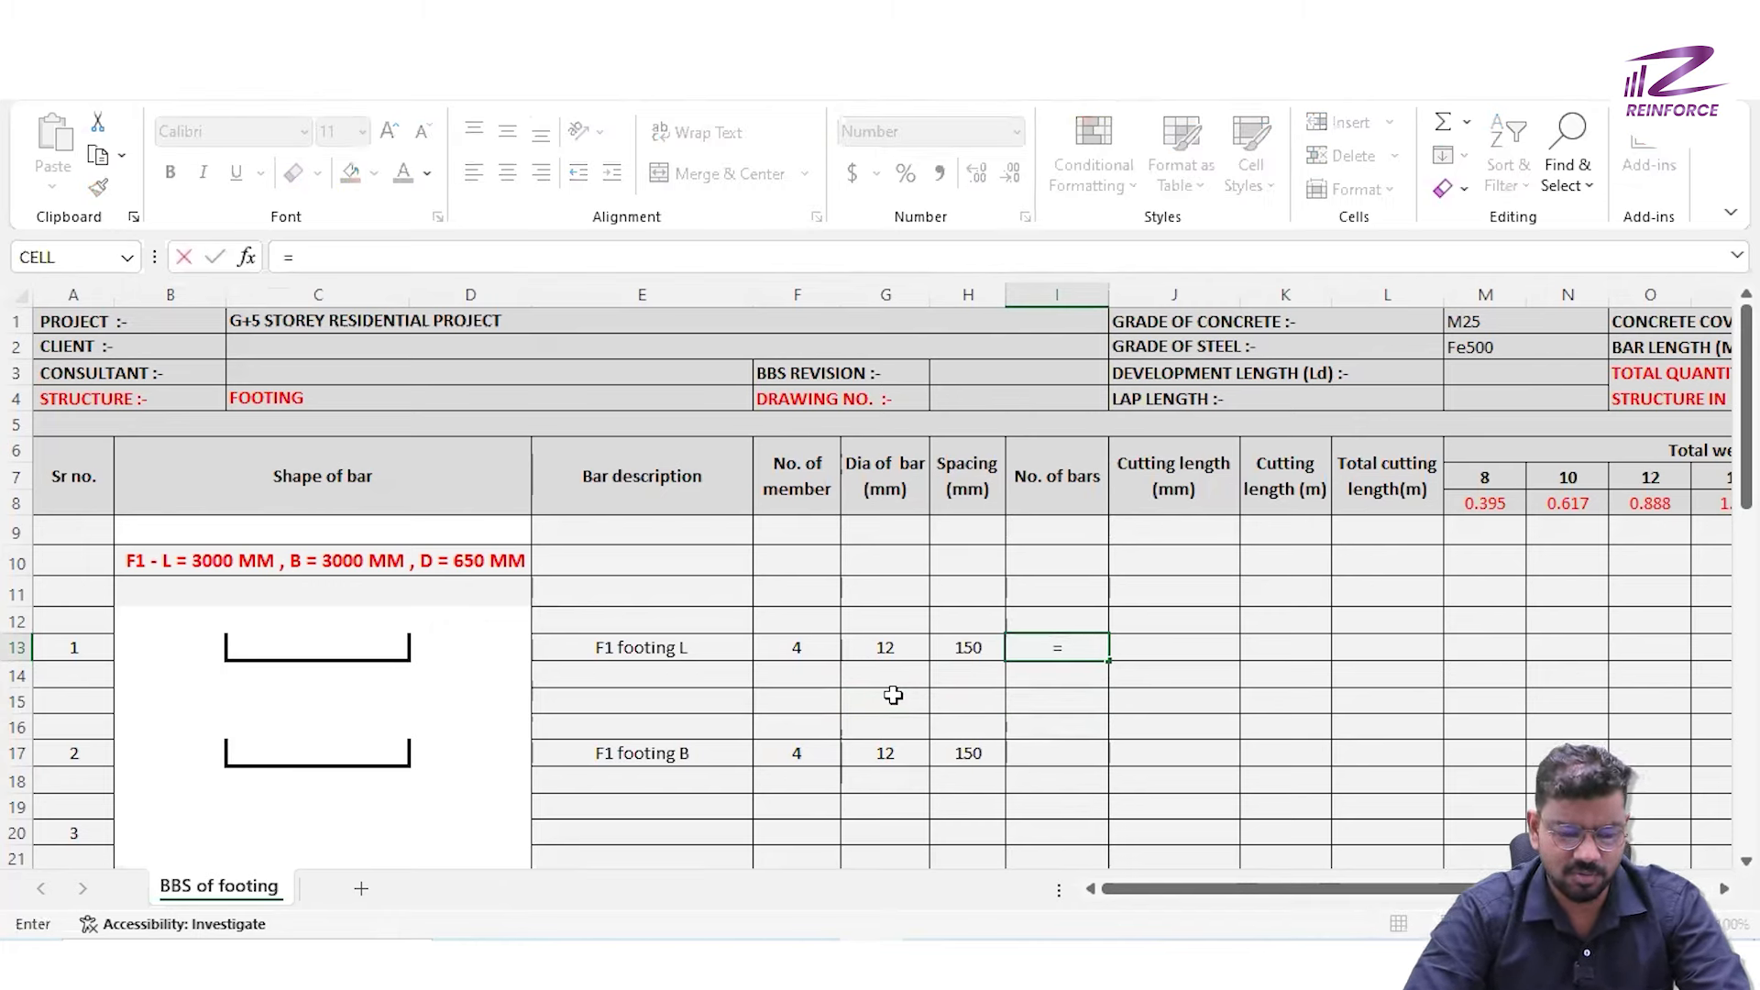
{"action": "left_click", "coordinate": [311, 781]}
{"action": "type", "text": "/"}
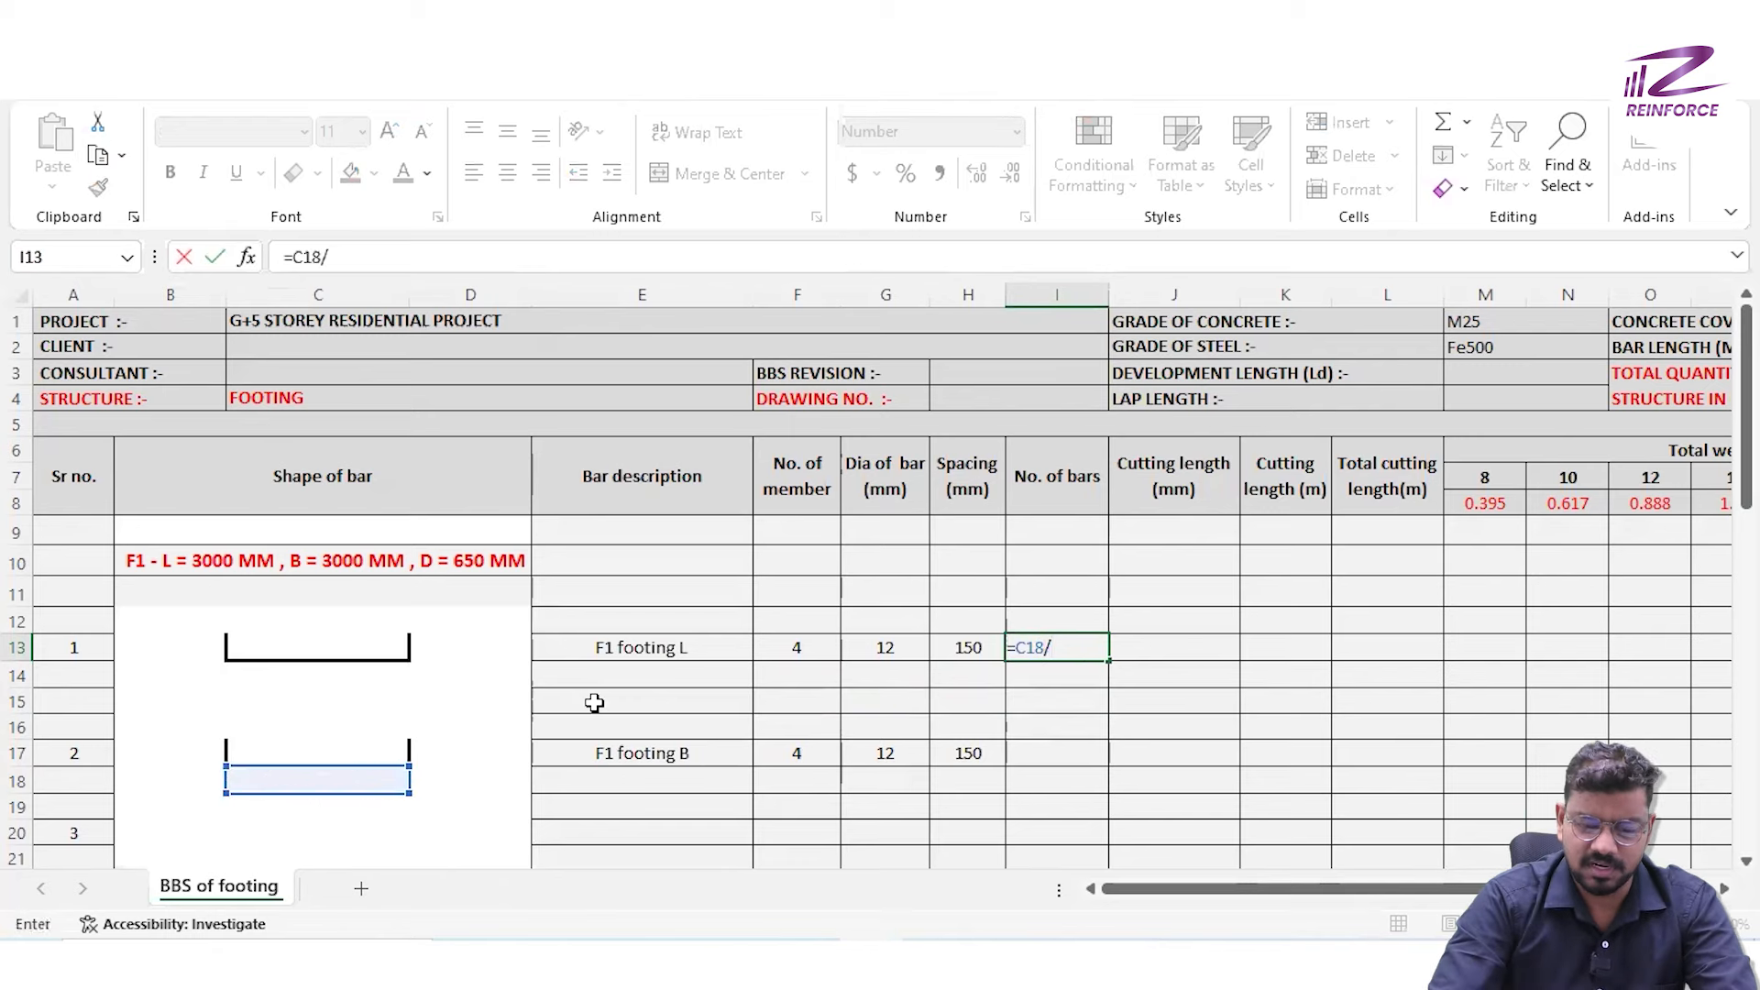
{"action": "left_click", "coordinate": [962, 644]}
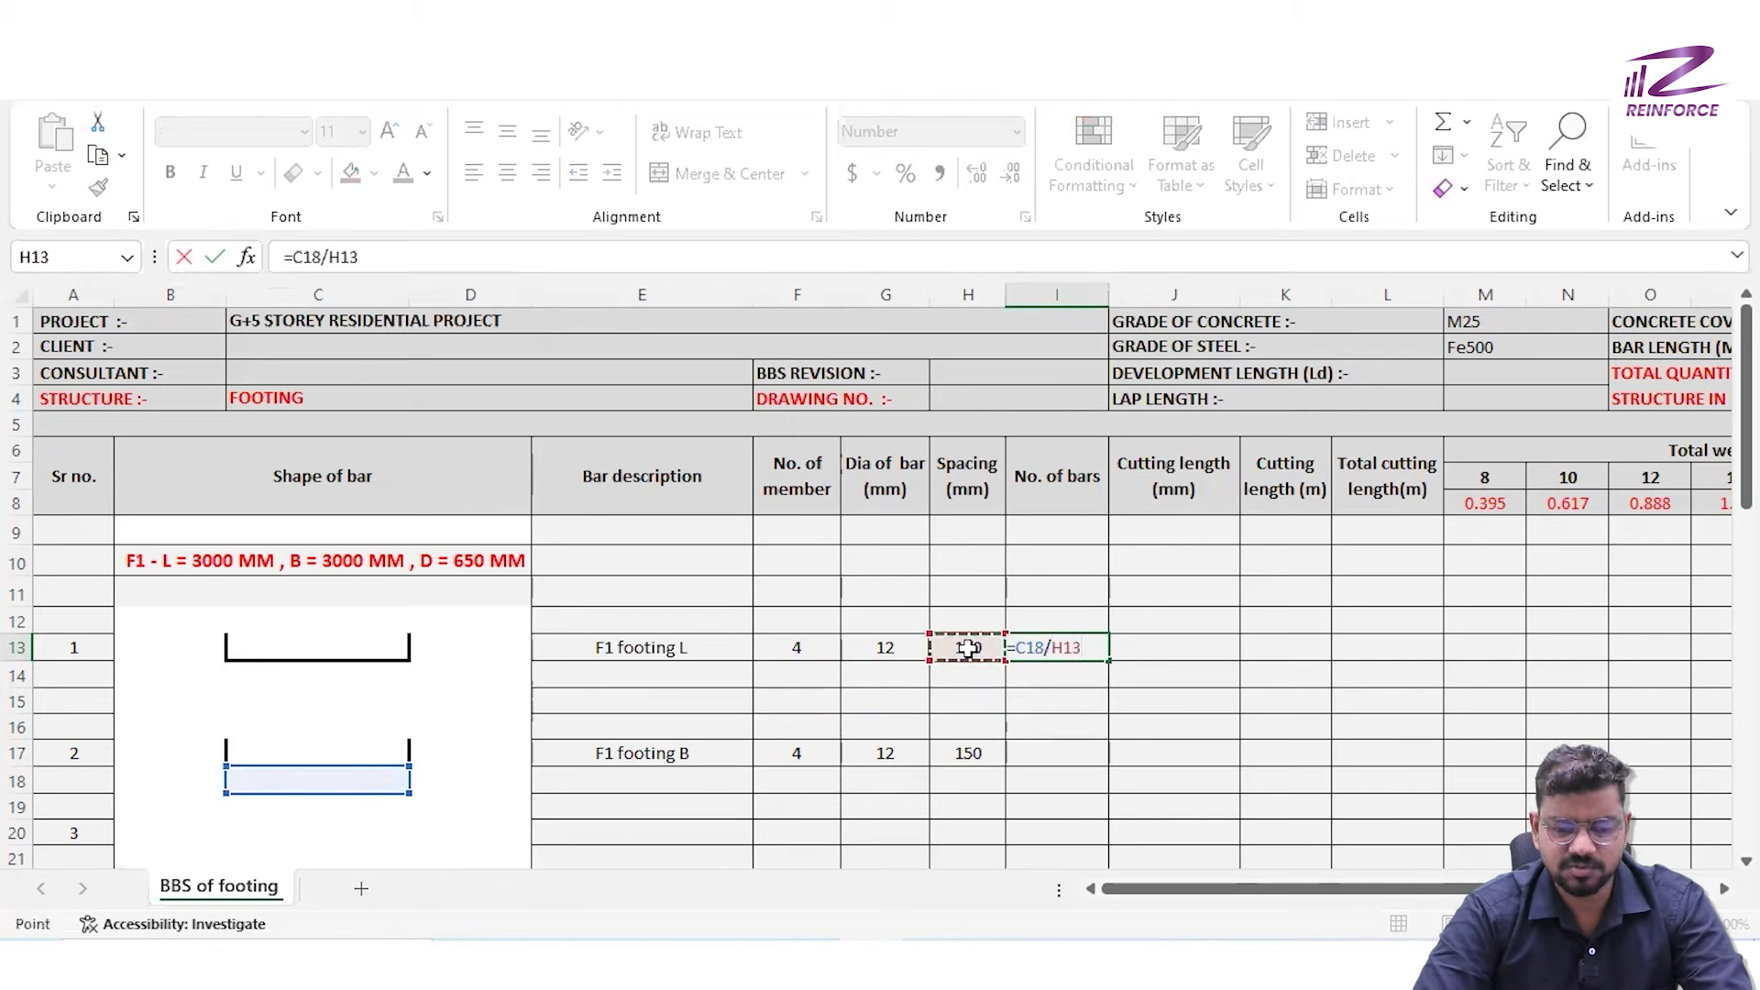
{"action": "type", "text": "+1"}
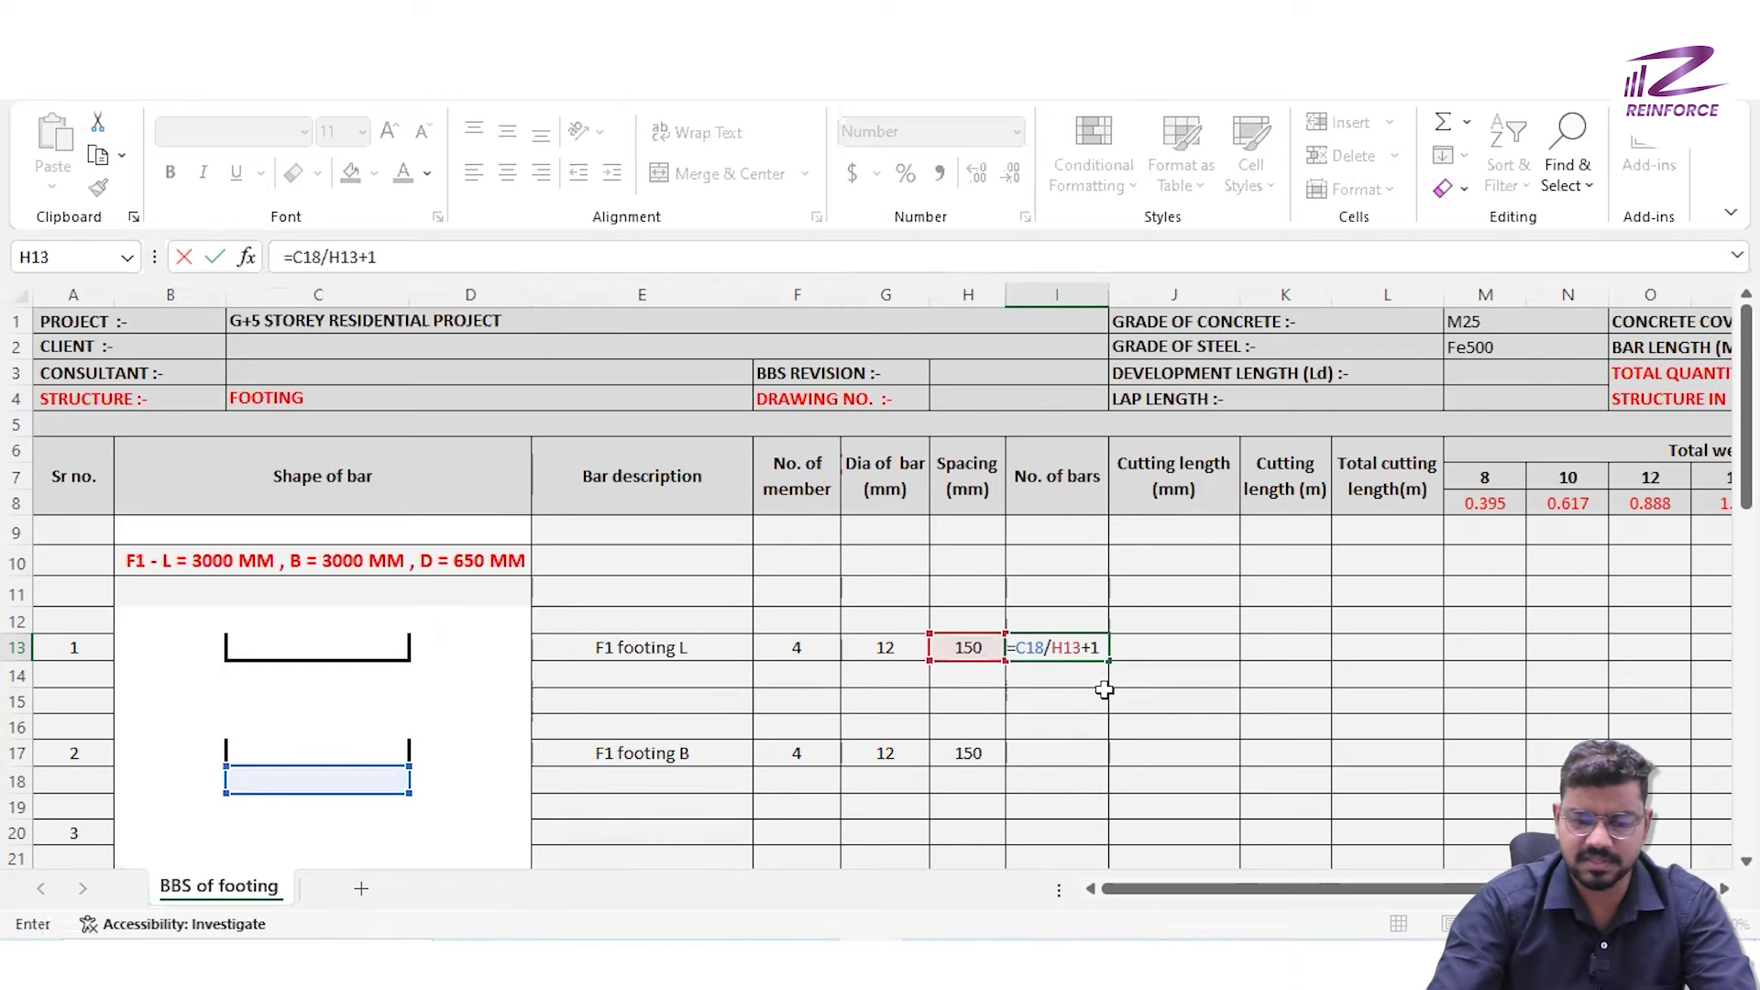
{"action": "key", "text": "Return"}
{"action": "key", "text": "Up"}
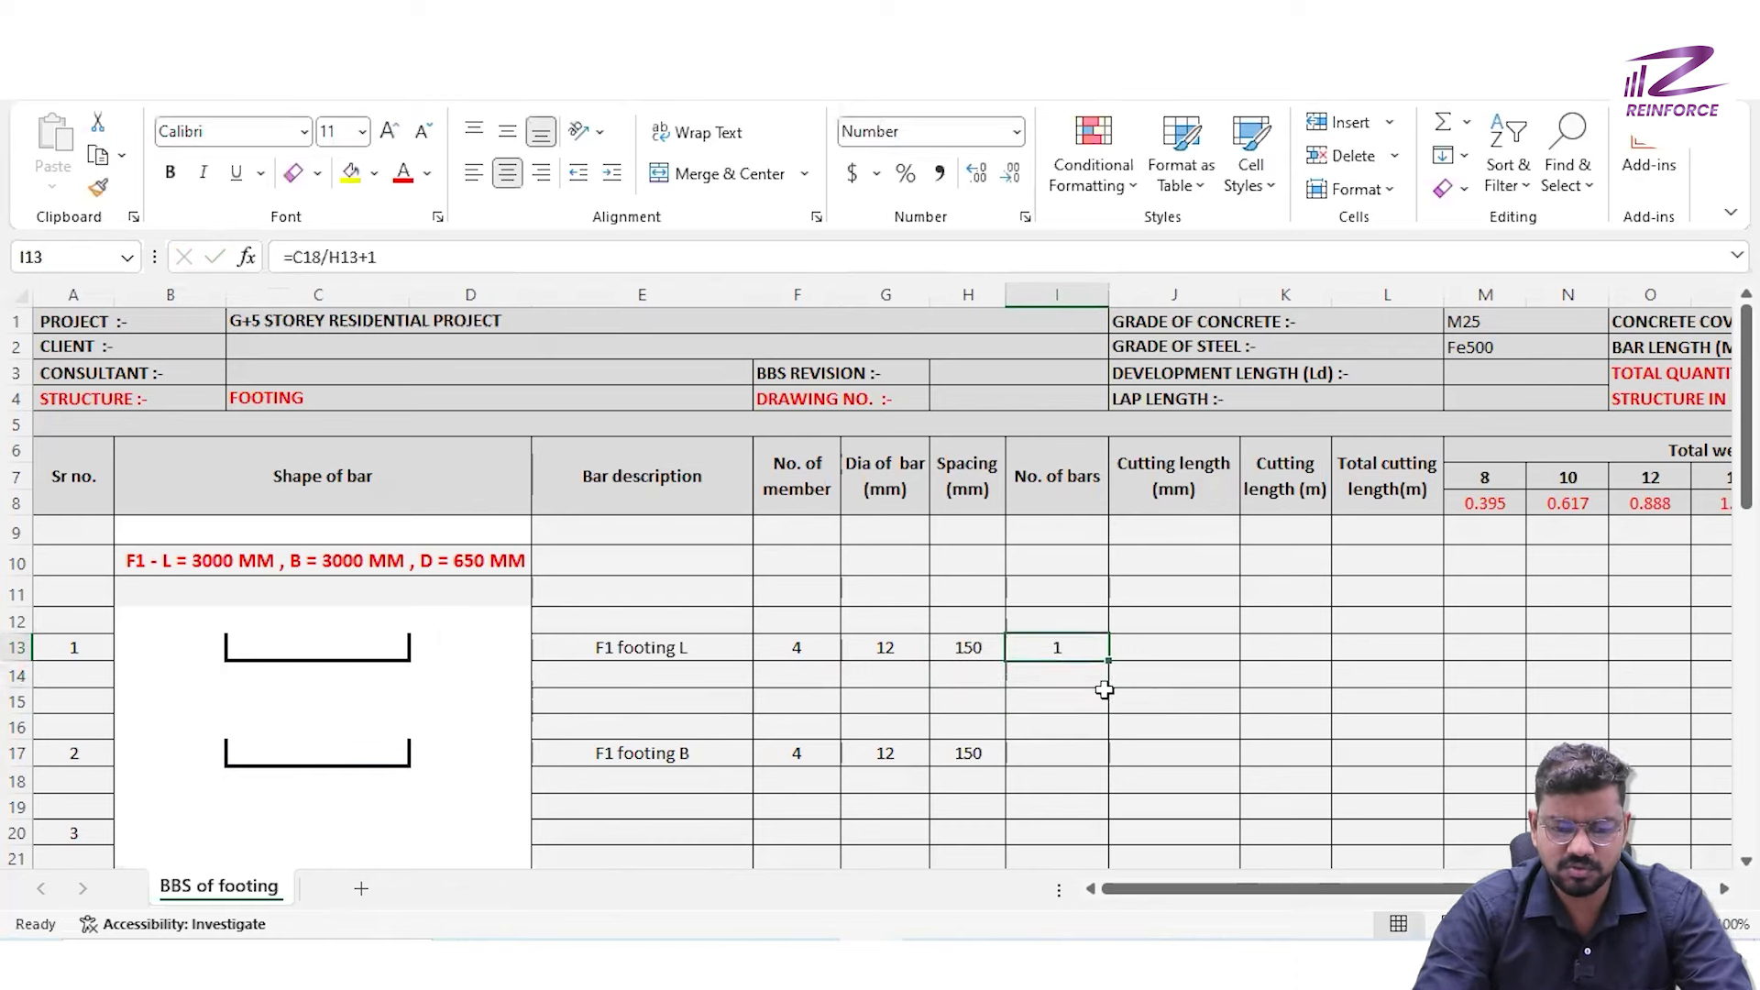
Calculate bar 1's cutting length in millimetres in J13 with the formula =B13+C14+D13-50-50
{"action": "left_click", "coordinate": [1162, 648]}
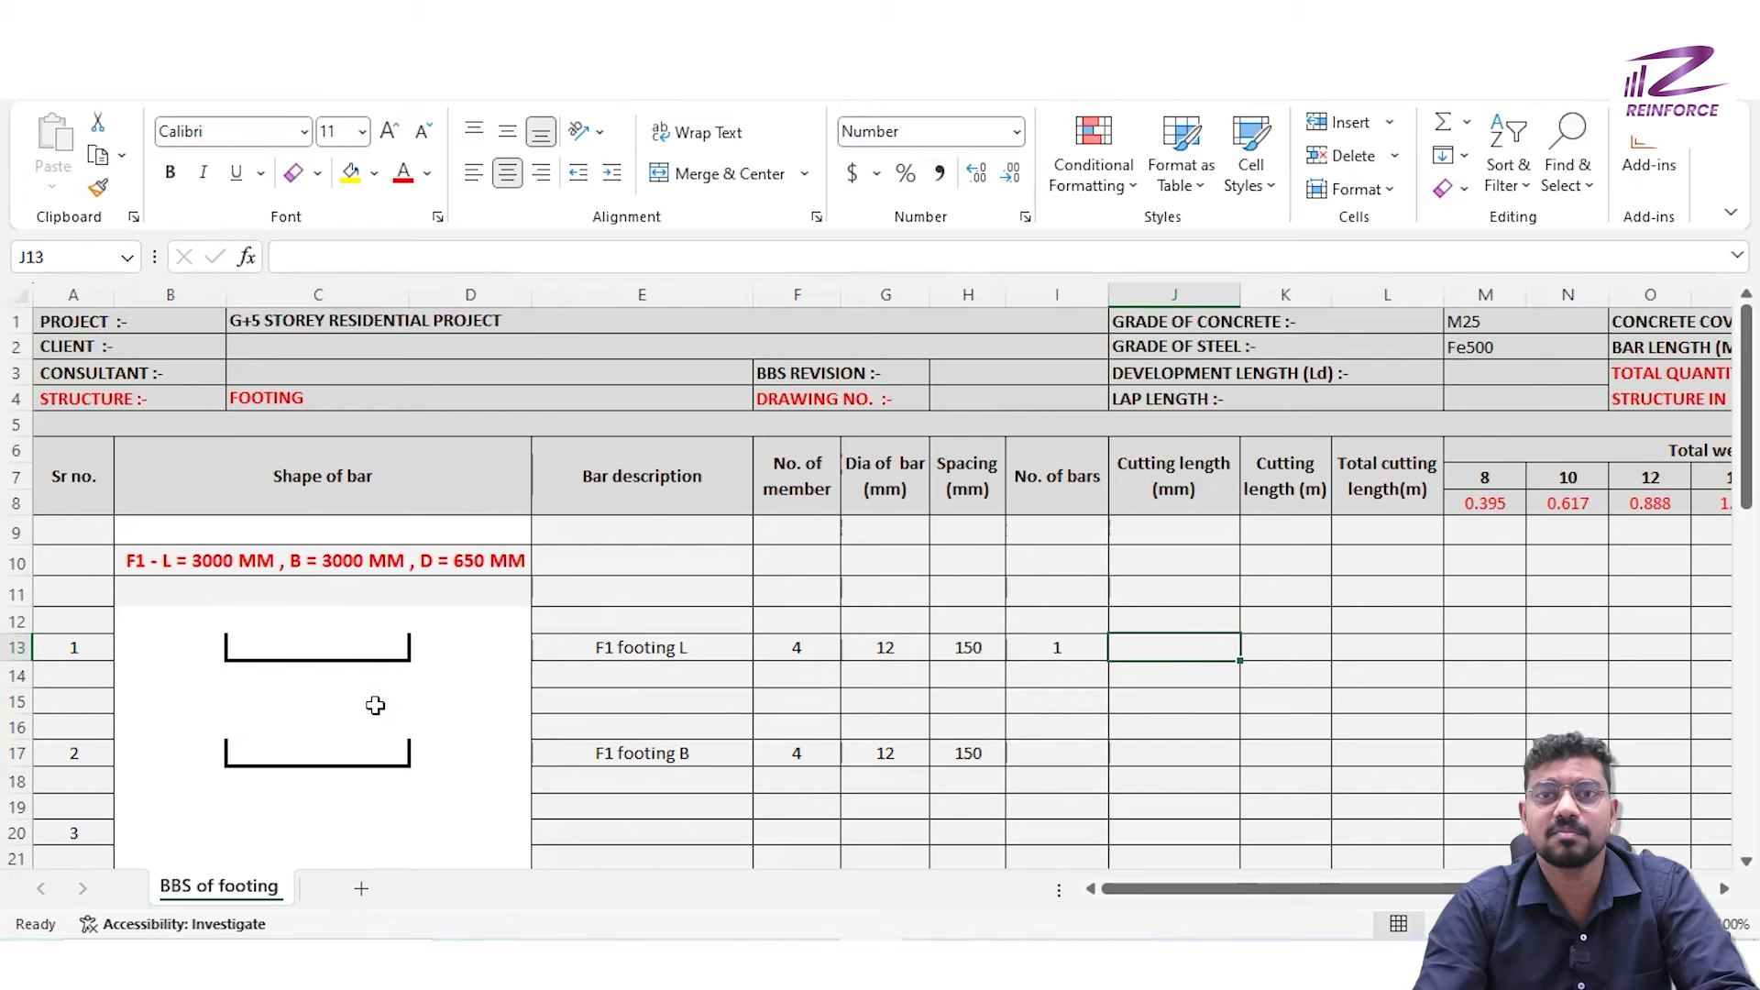
{"action": "type", "text": "="}
{"action": "key", "text": "Left"}
{"action": "key", "text": "Left"}
{"action": "key", "text": "Left"}
{"action": "key", "text": "Left"}
{"action": "key", "text": "Left"}
{"action": "key", "text": "Left"}
{"action": "key", "text": "Left"}
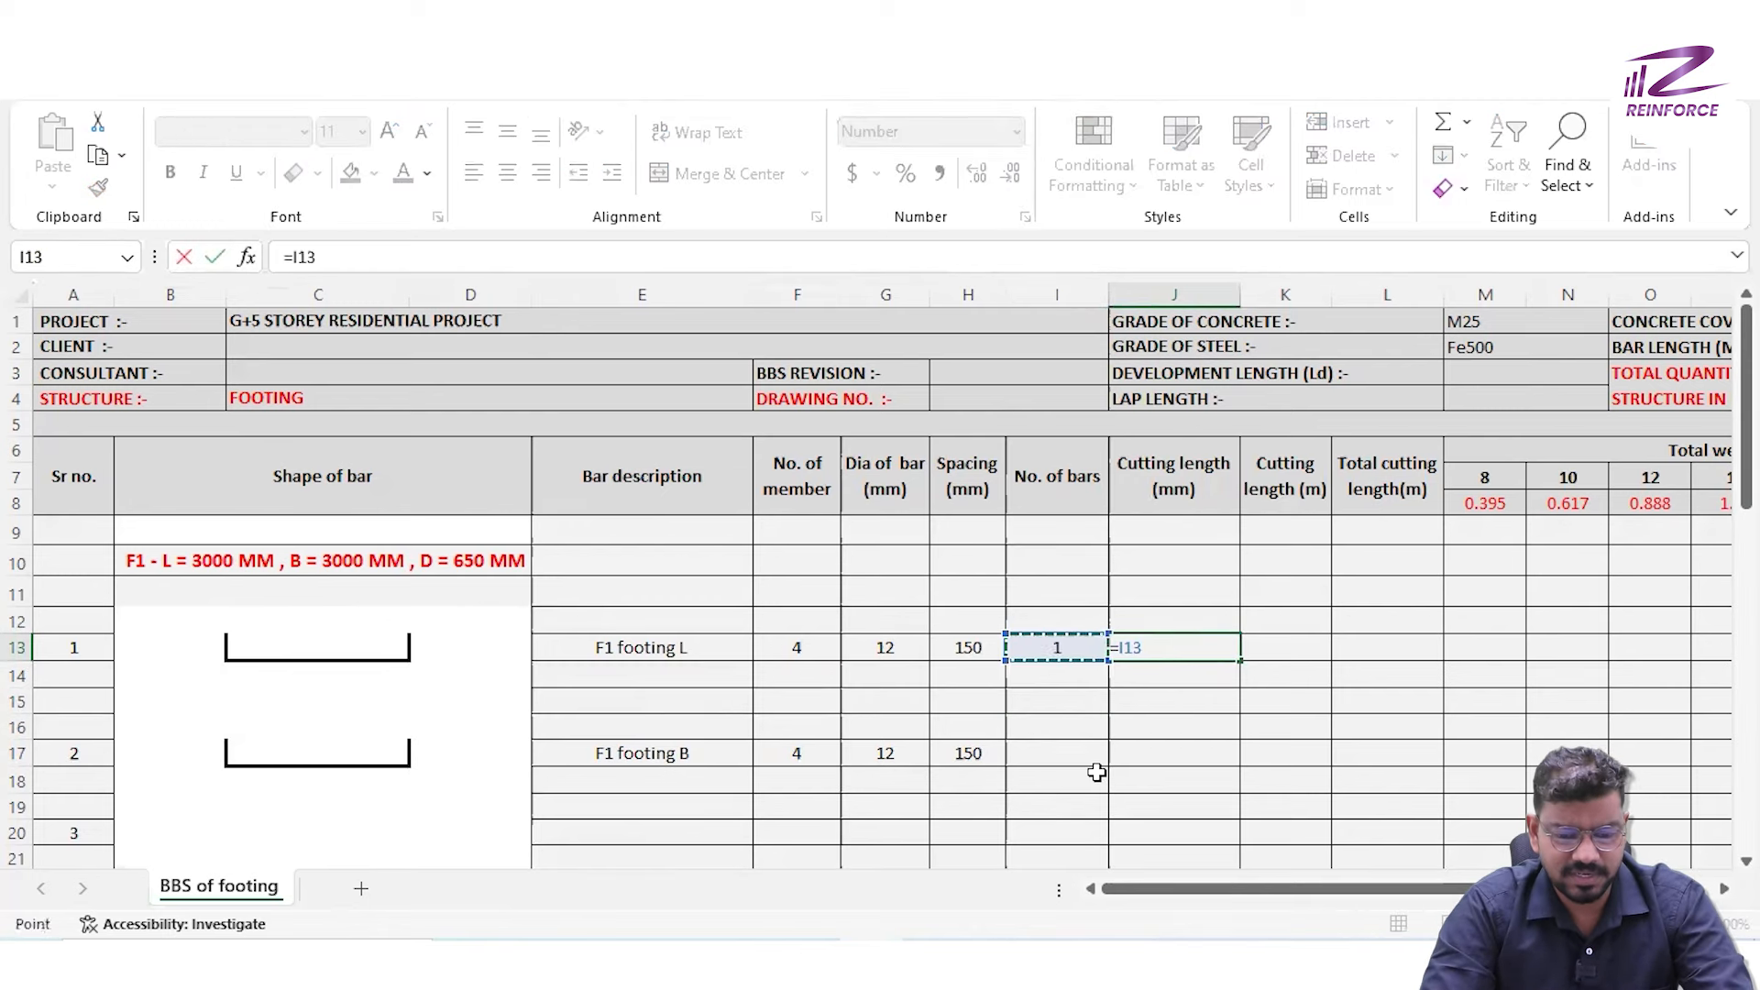
{"action": "key", "text": "Left"}
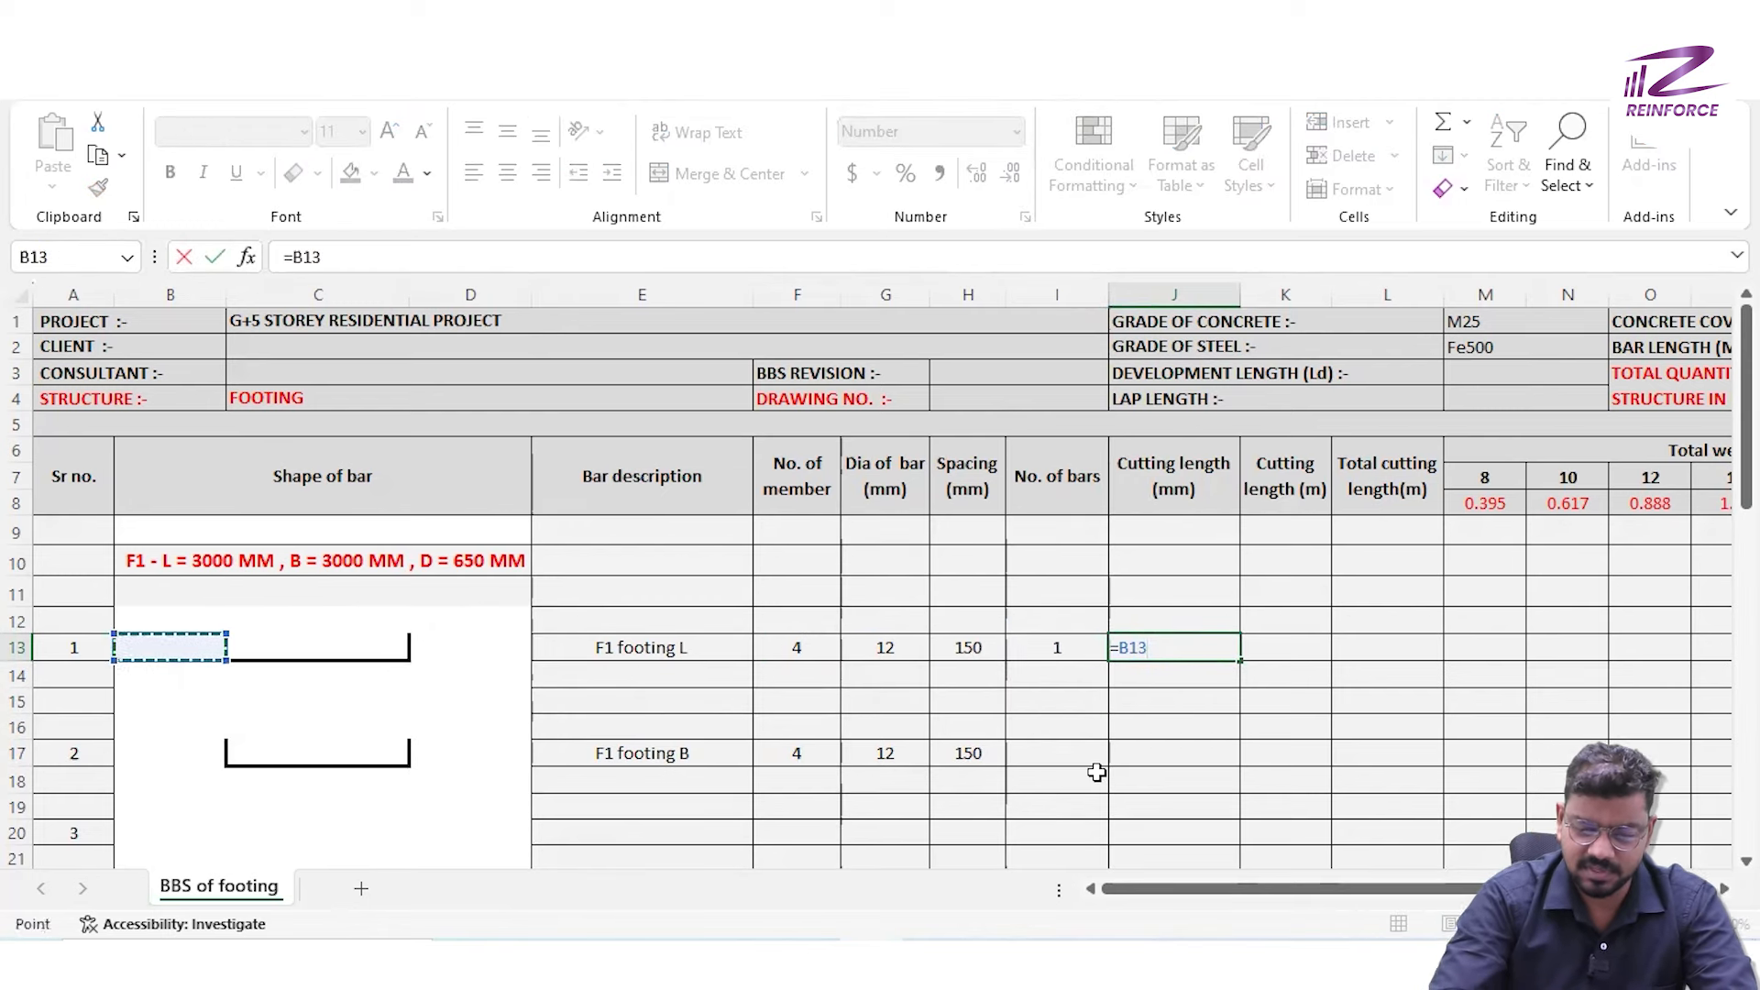
{"action": "type", "text": "+"}
{"action": "key", "text": "Left"}
{"action": "key", "text": "Left"}
{"action": "key", "text": "Left"}
{"action": "key", "text": "Left"}
{"action": "key", "text": "Left"}
{"action": "key", "text": "Left"}
{"action": "key", "text": "Left"}
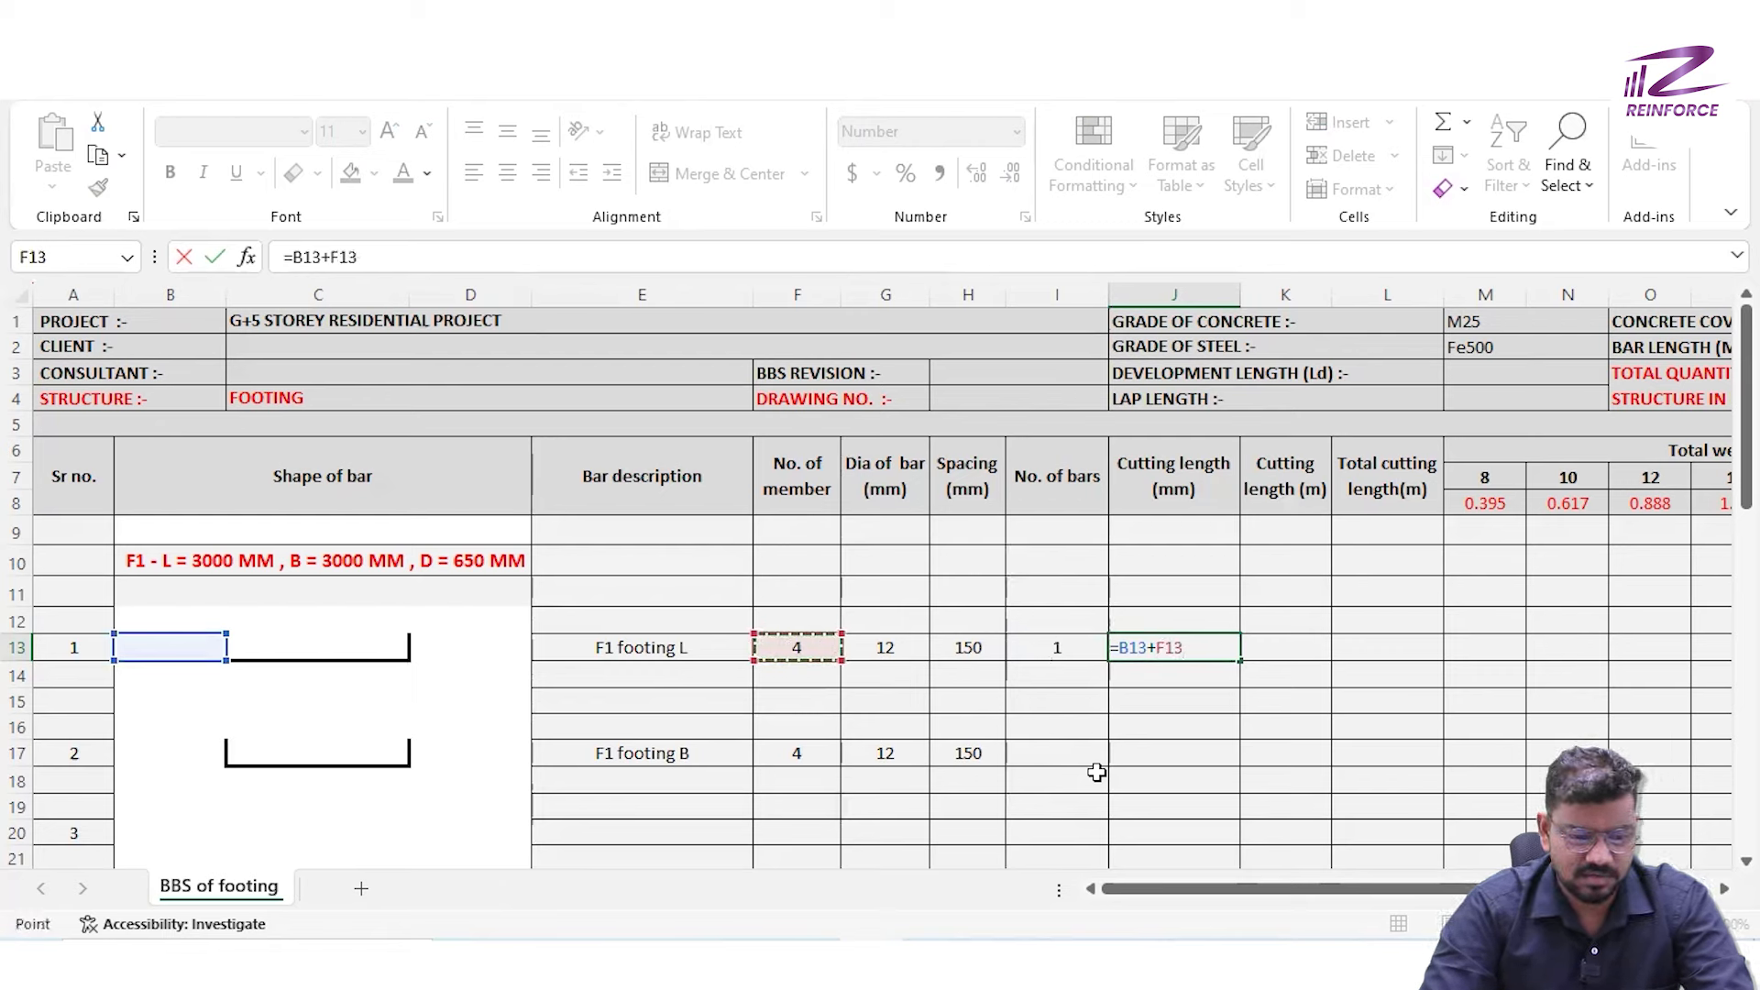
{"action": "key", "text": "Down"}
{"action": "type", "text": "+"}
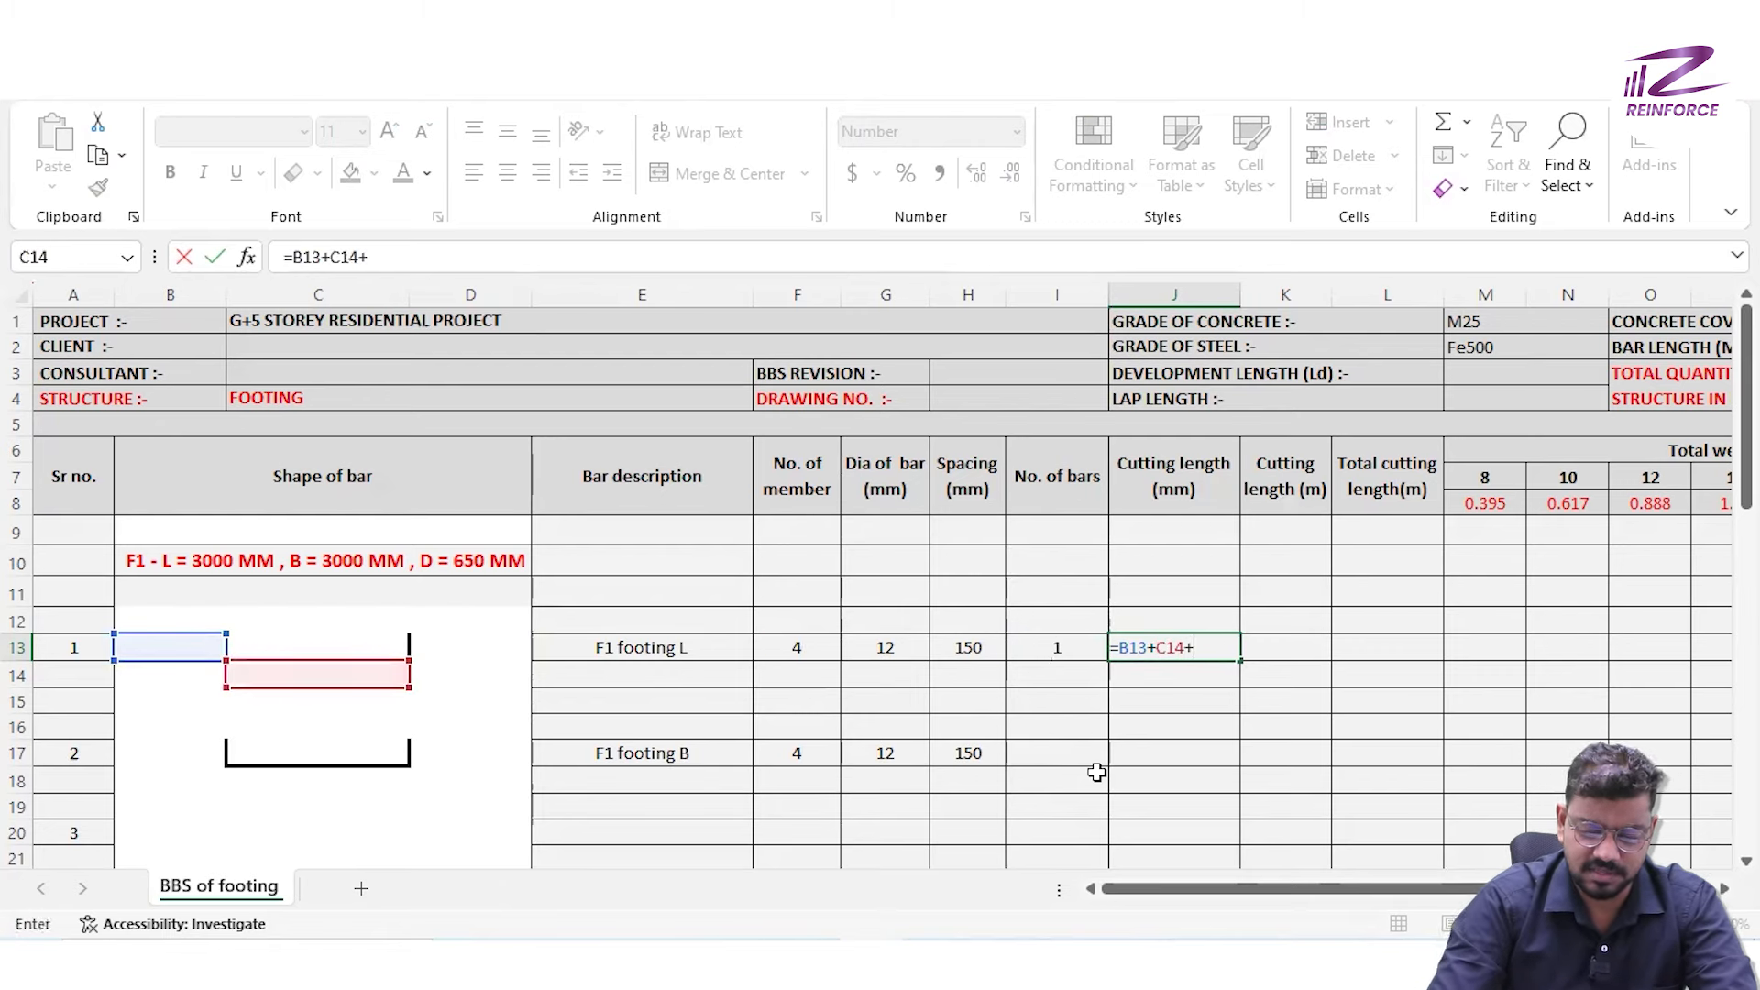
{"action": "key", "text": "Left"}
{"action": "key", "text": "Left"}
{"action": "key", "text": "Left"}
{"action": "key", "text": "Left"}
{"action": "key", "text": "Left"}
{"action": "key", "text": "Left"}
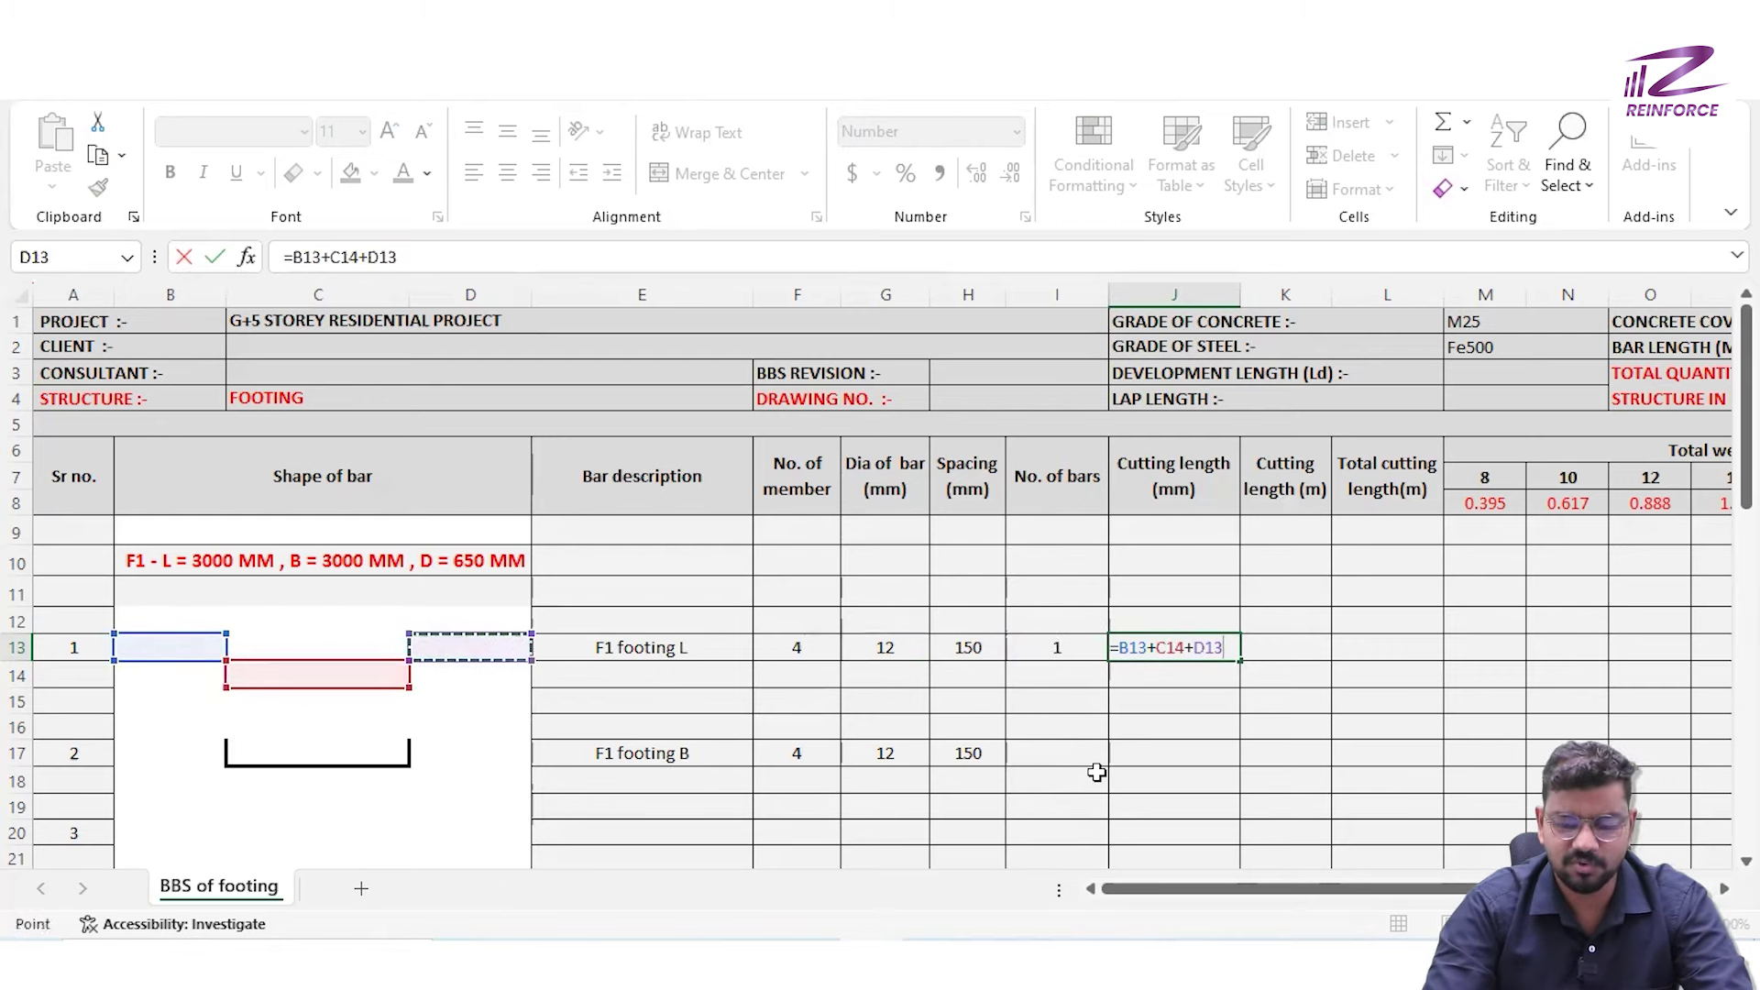
{"action": "type", "text": "-5"}
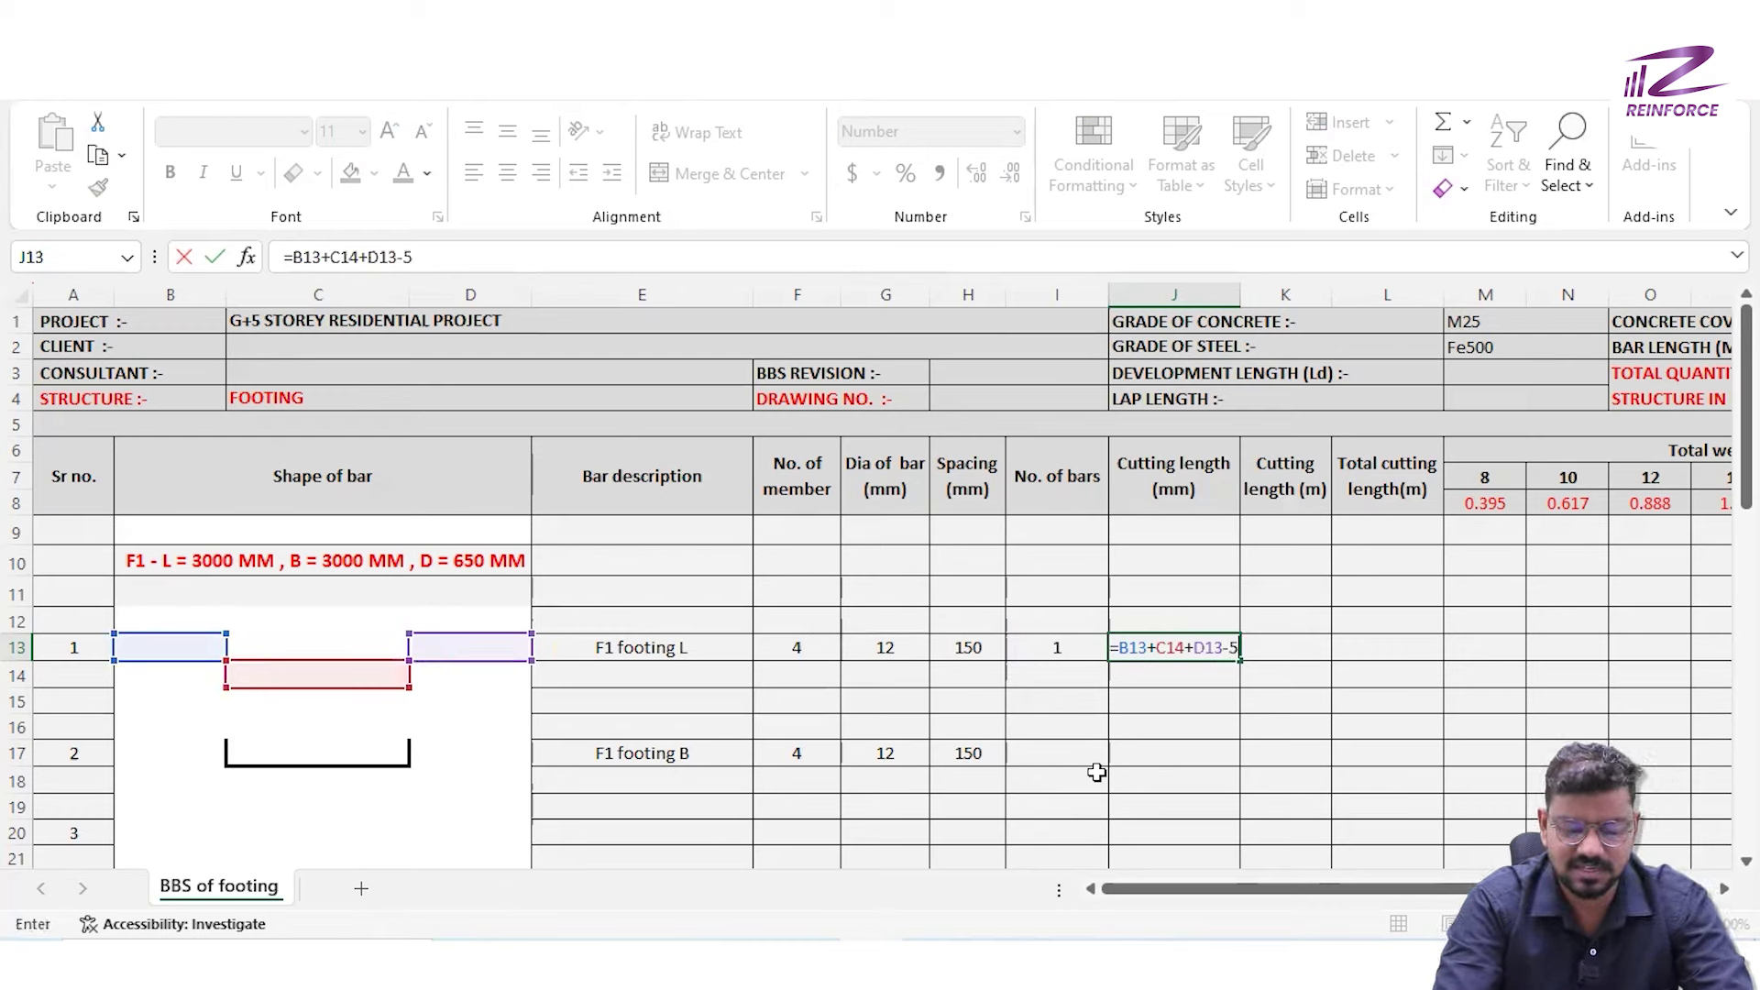
{"action": "type", "text": "0-50"}
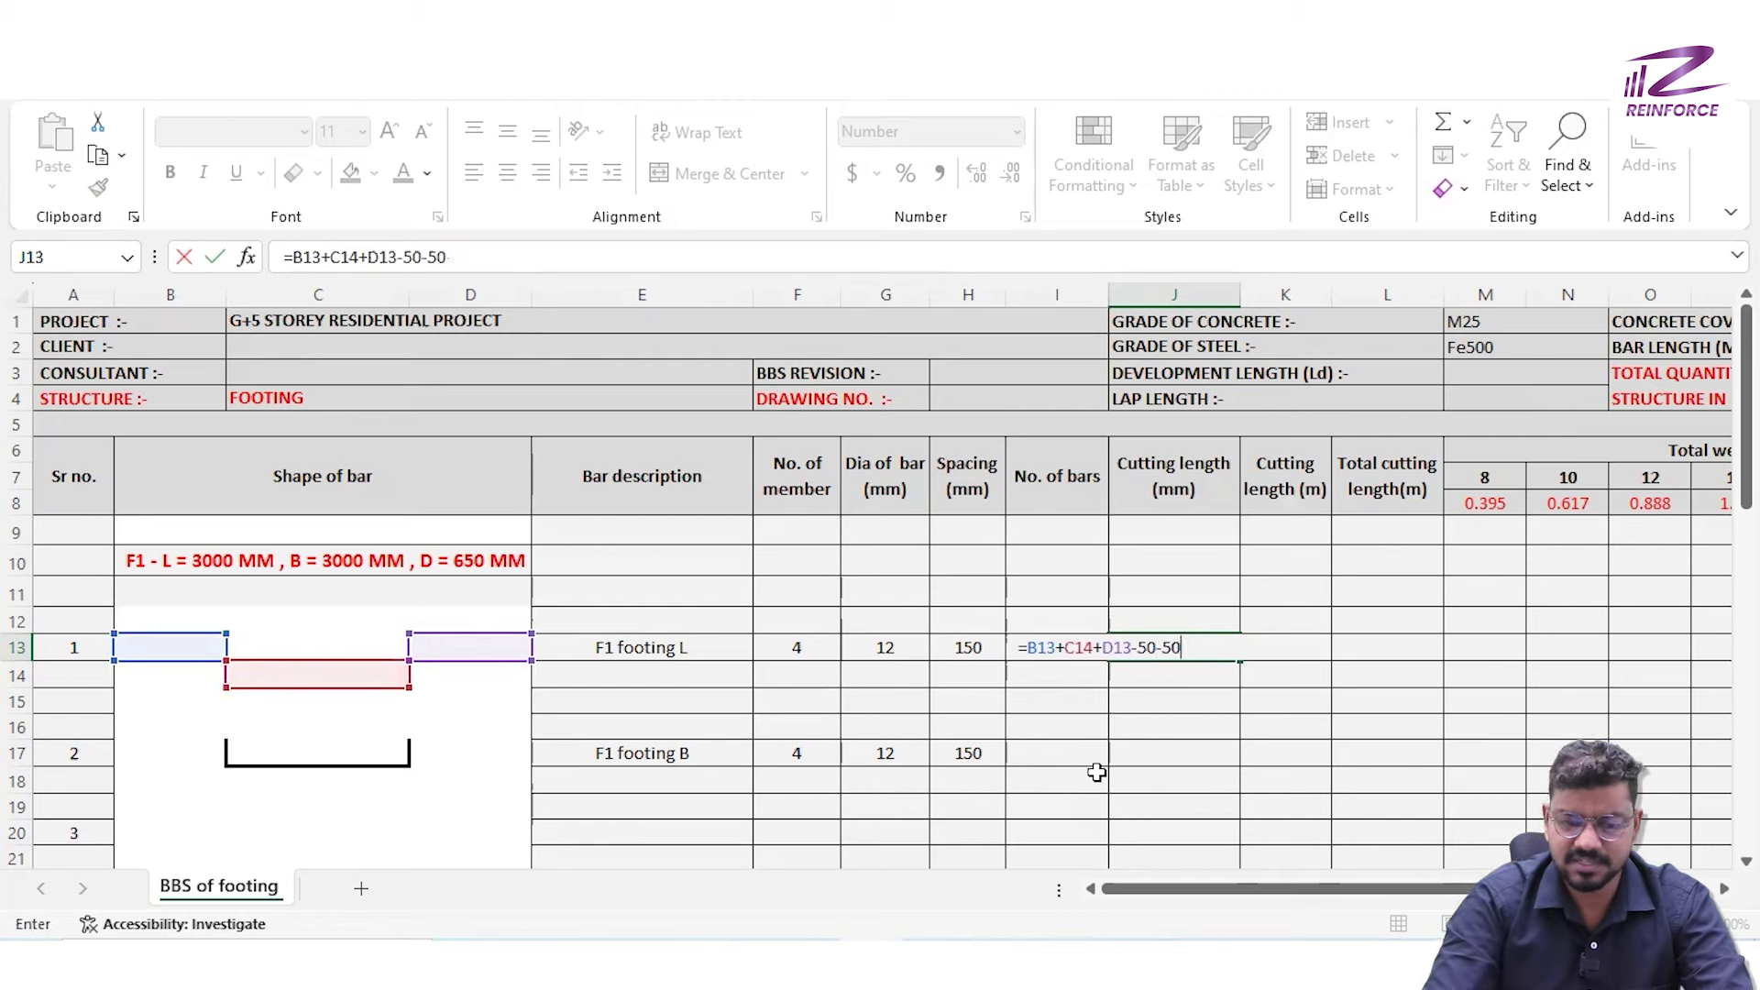
{"action": "key", "text": "ctrl+Return"}
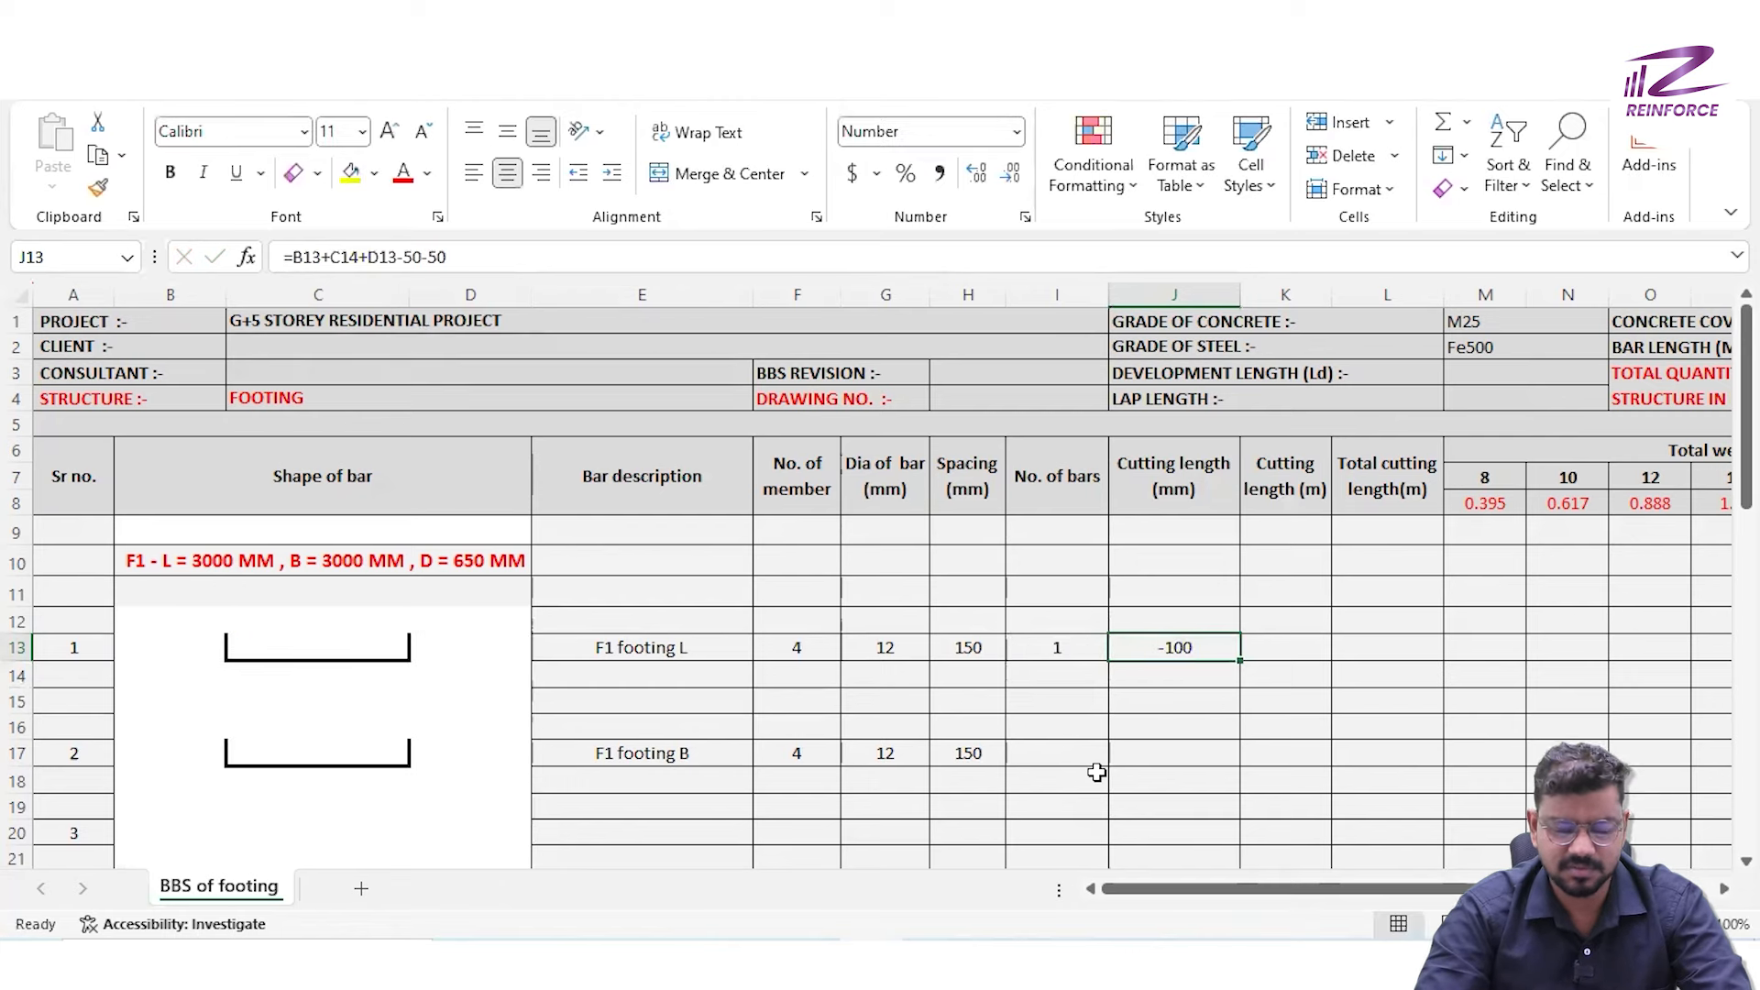
Convert bar 1's cutting length to metres in K13 with the formula =J13/1000
{"action": "key", "text": "Right"}
{"action": "type", "text": "="}
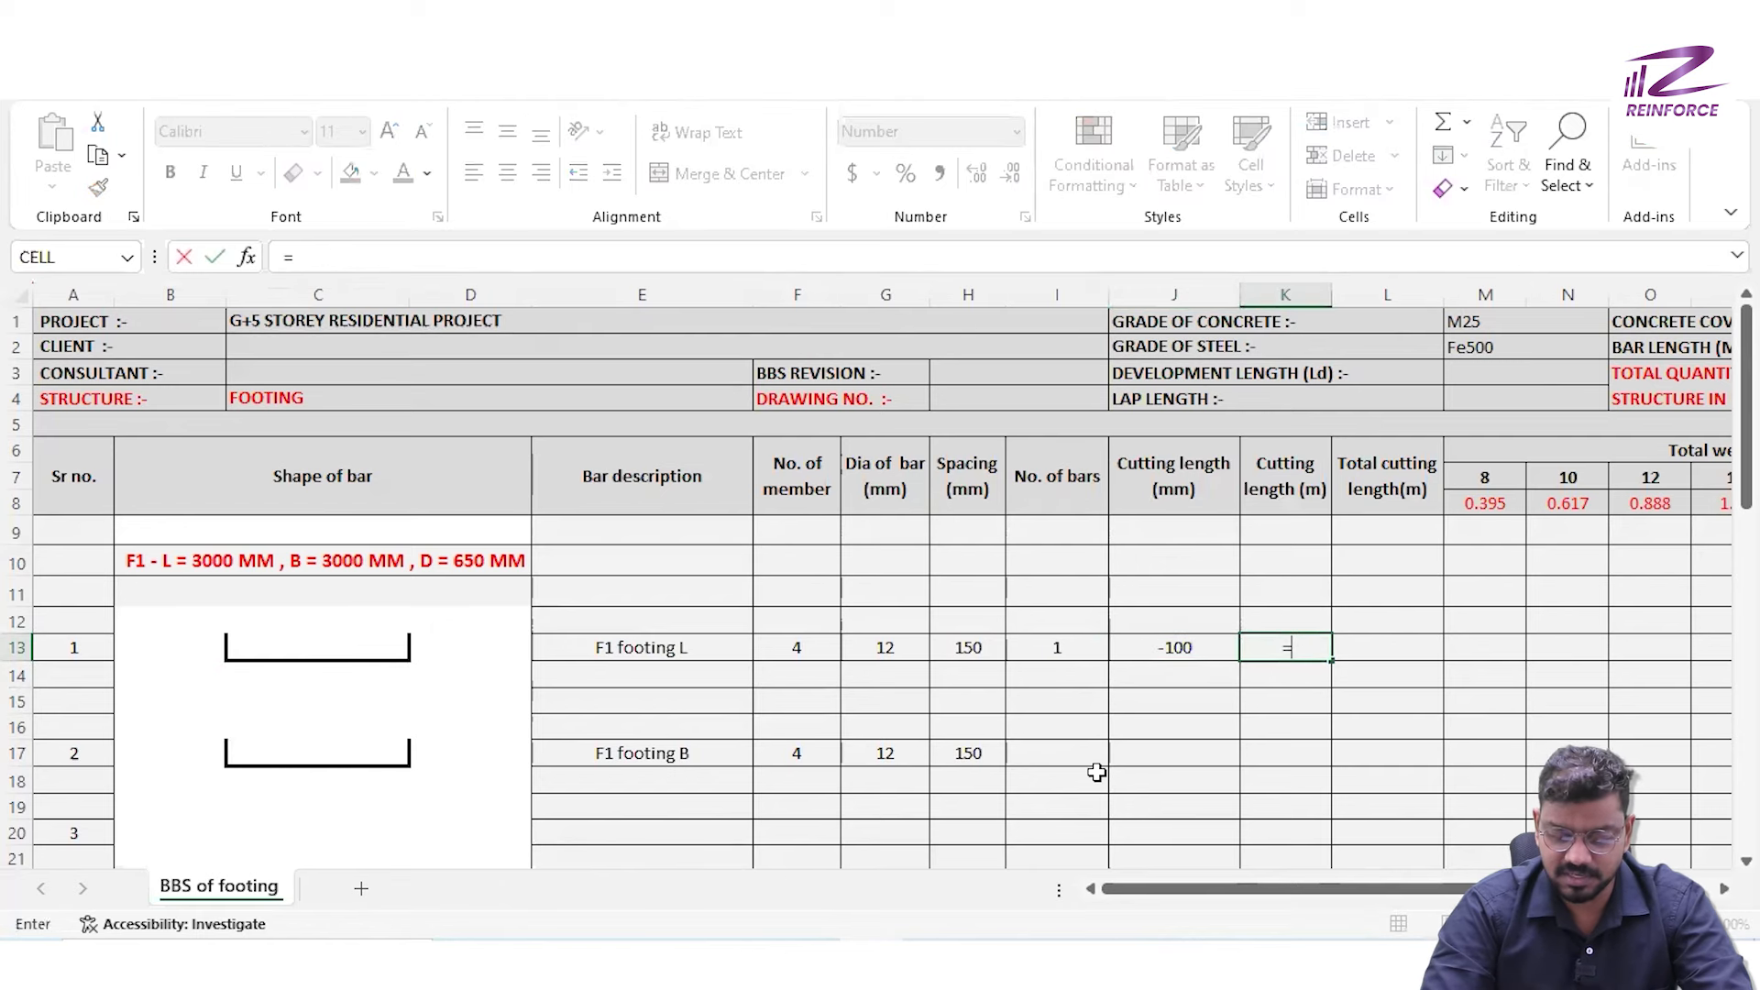
{"action": "key", "text": "Left"}
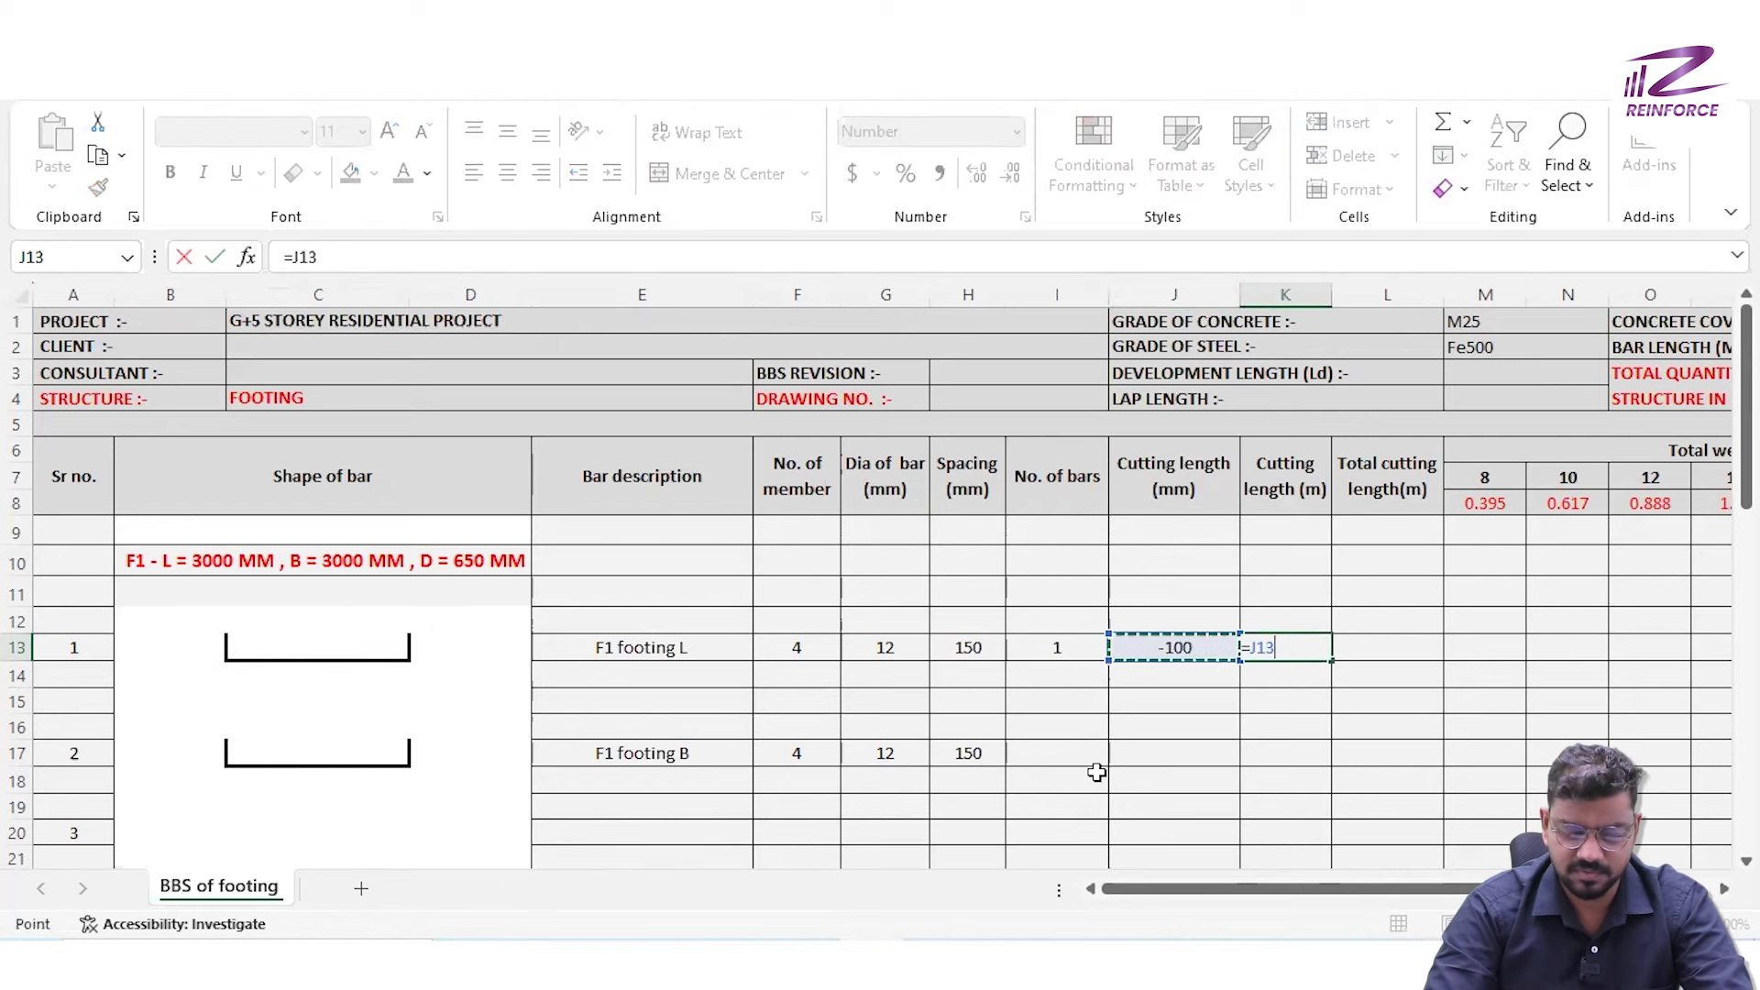
{"action": "type", "text": "/1000"}
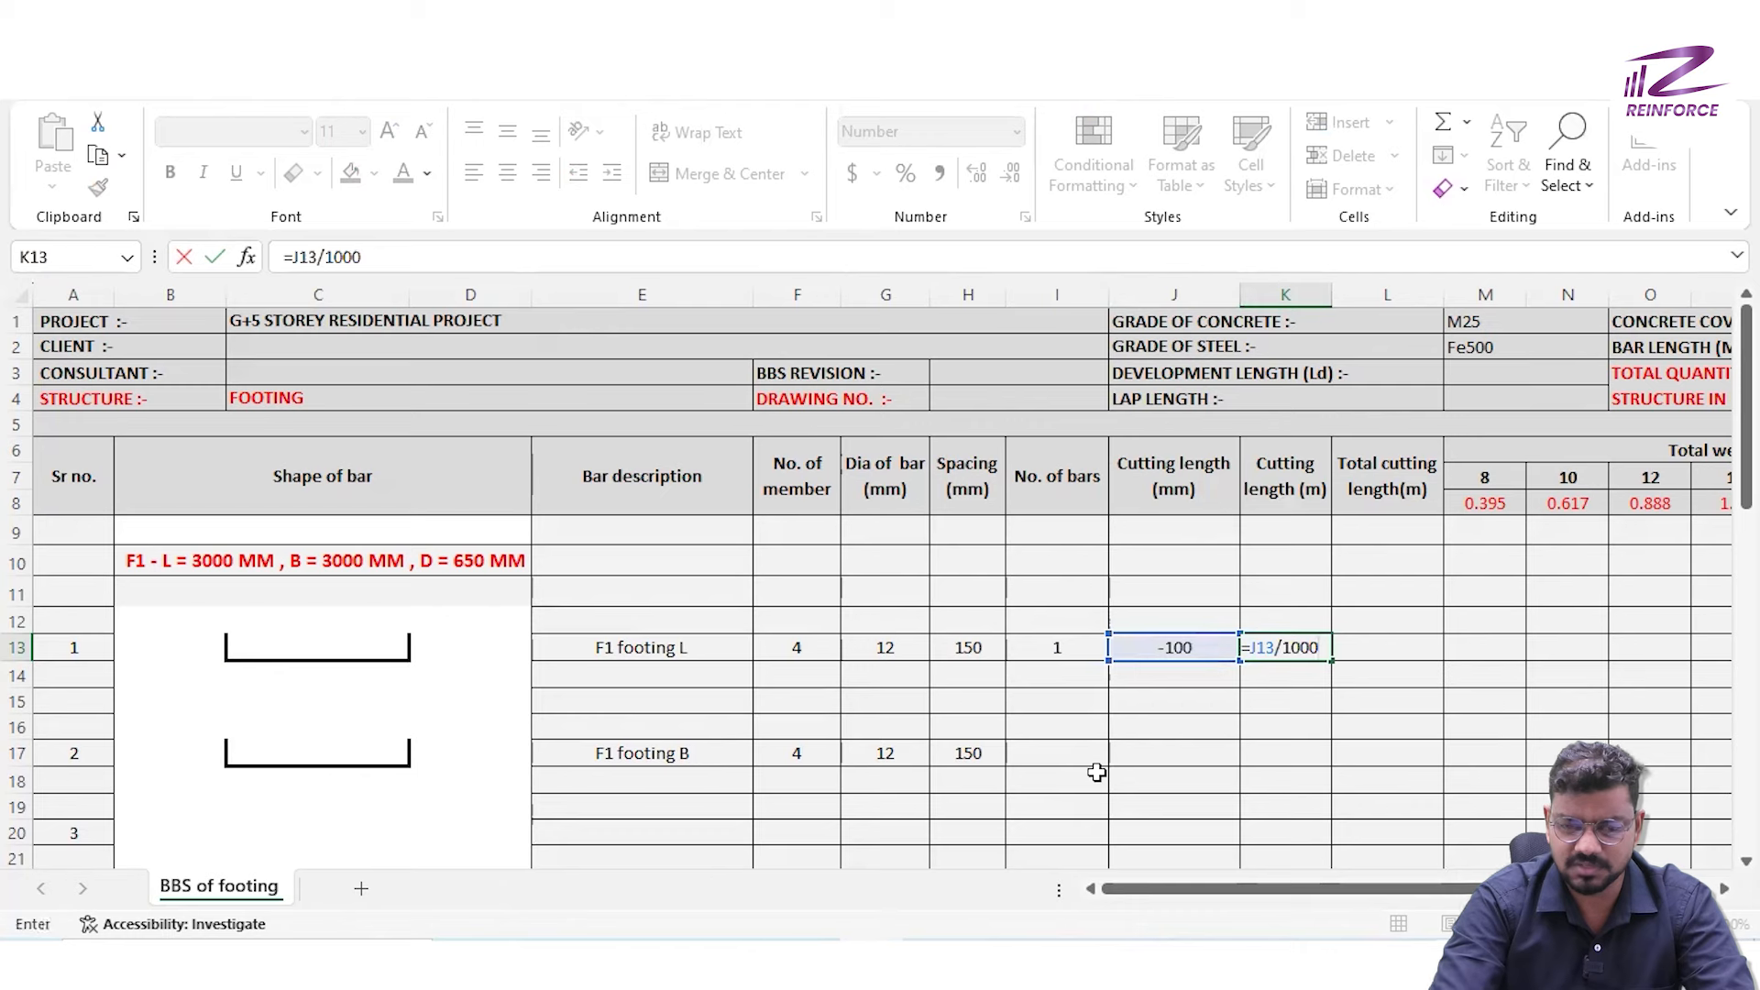
{"action": "key", "text": "ctrl+Return"}
Calculate bar 1's total cutting length in L13 with the formula =K13*I13*F13
{"action": "key", "text": "Right"}
{"action": "type", "text": "="}
{"action": "key", "text": "Left"}
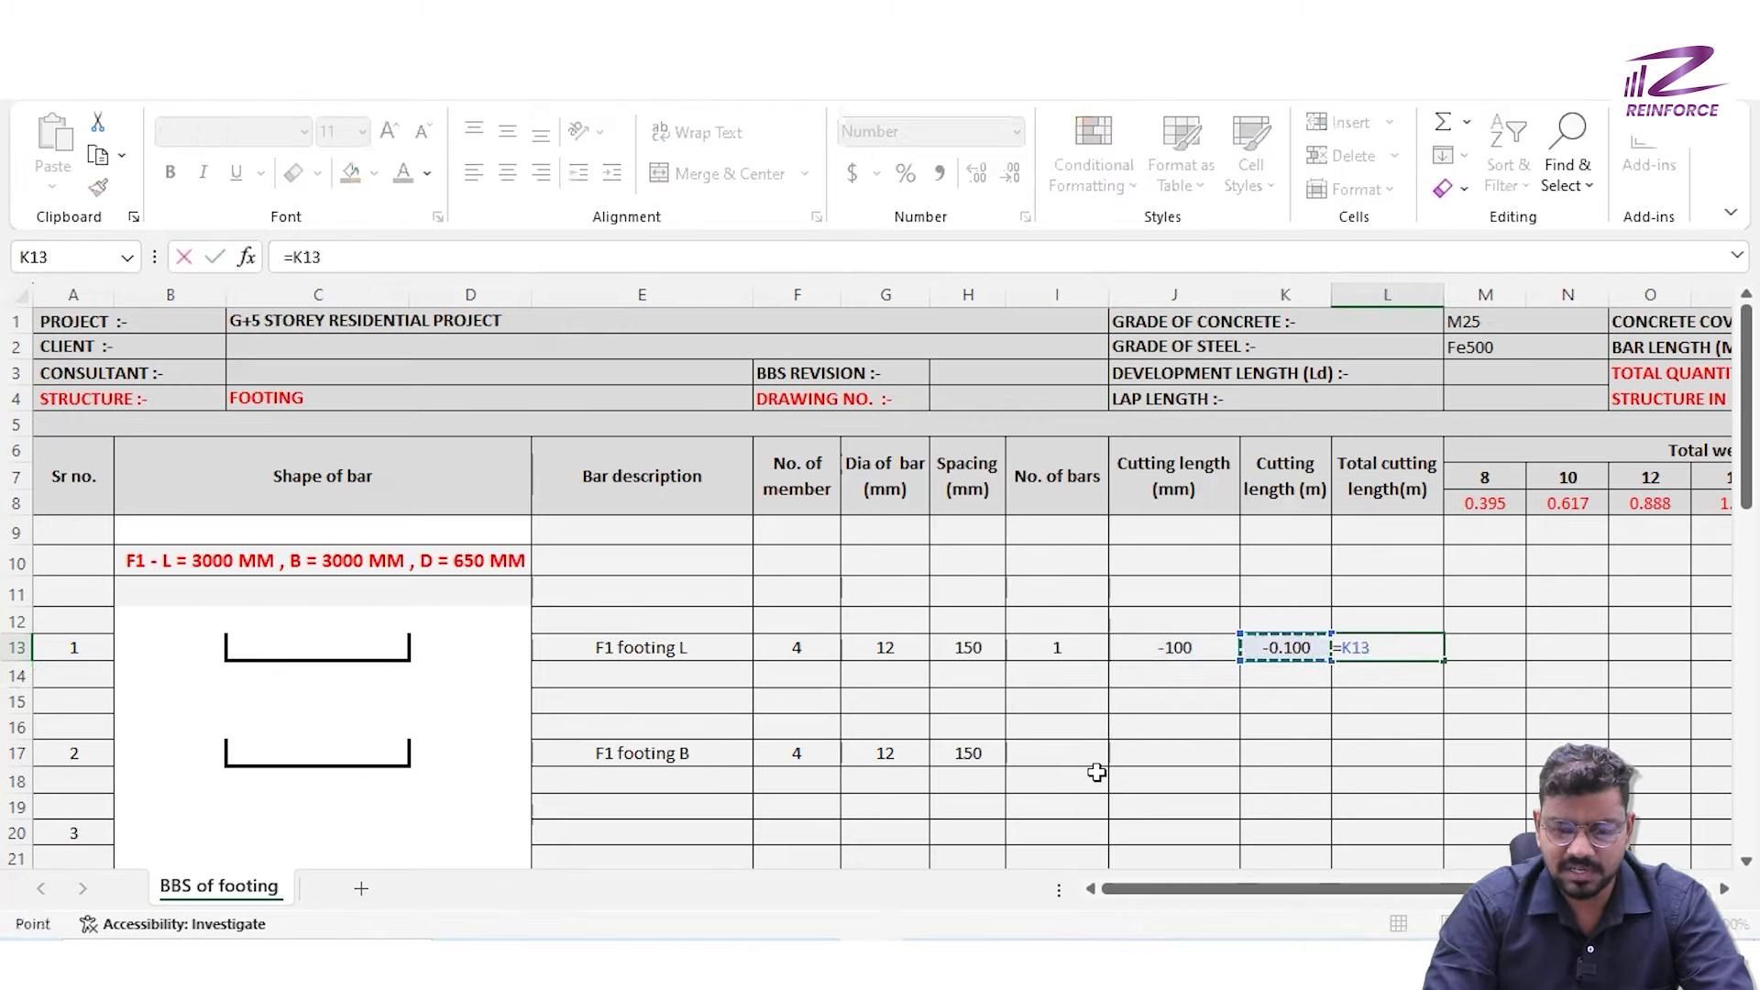
{"action": "type", "text": "*"}
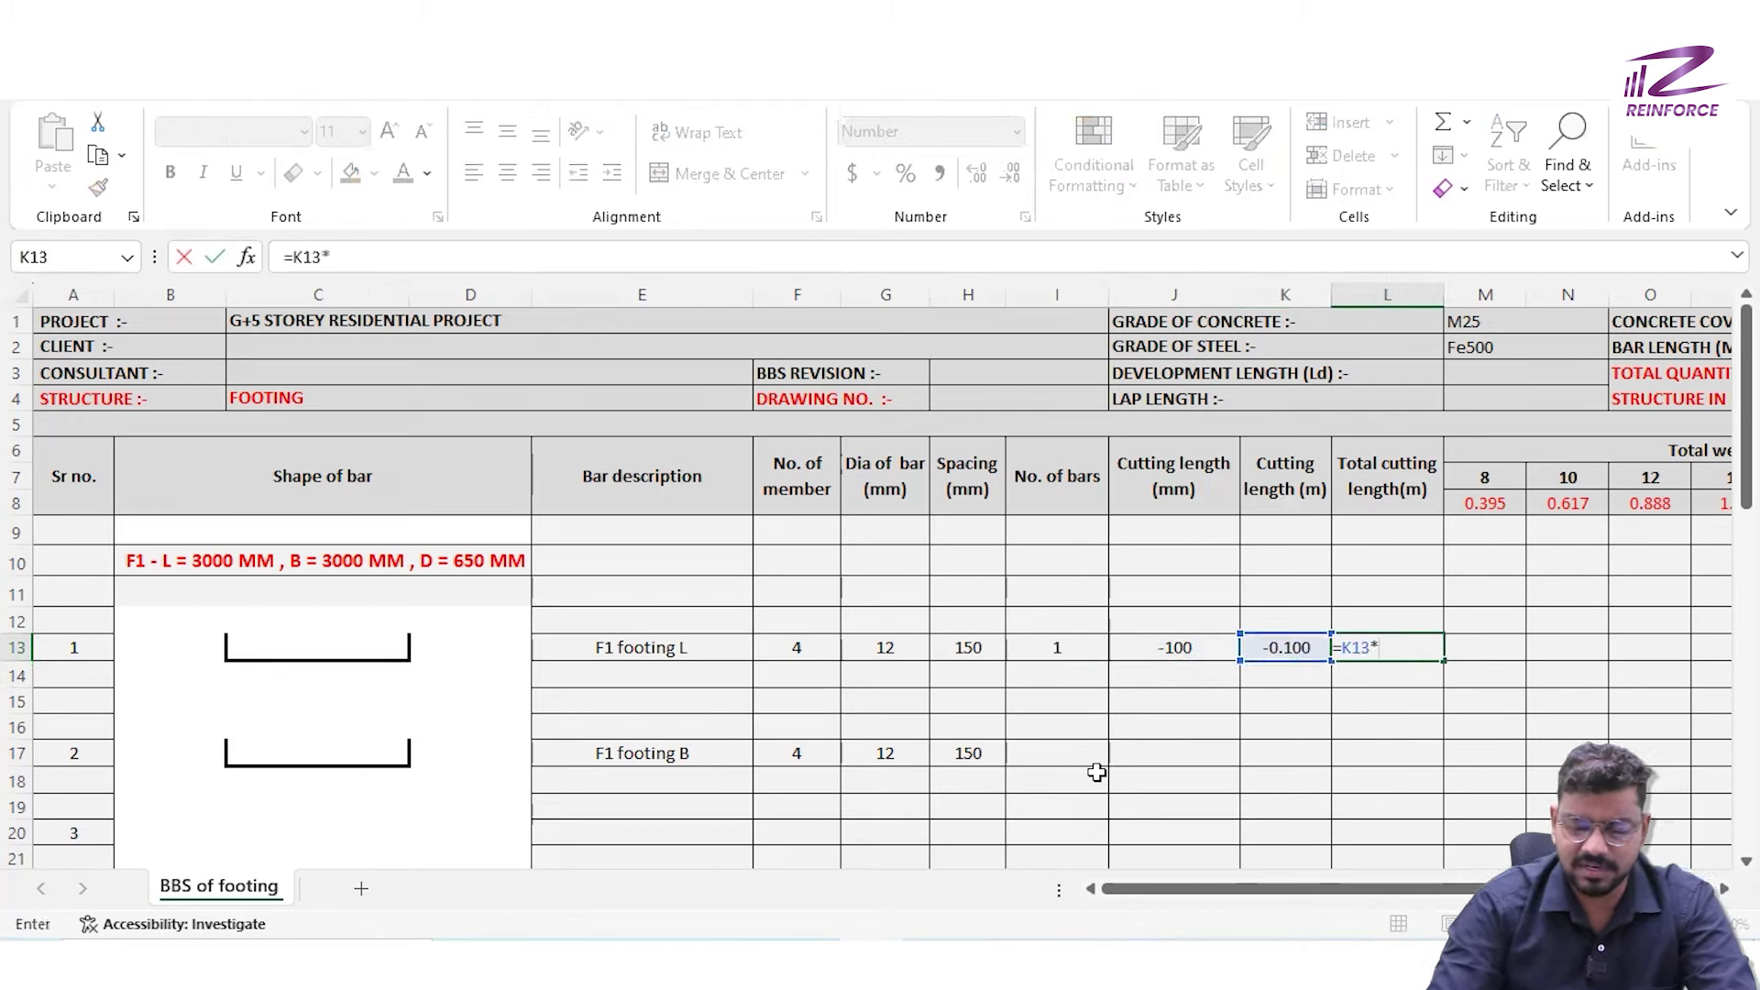
{"action": "key", "text": "Left"}
{"action": "key", "text": "Left"}
{"action": "key", "text": "Left"}
{"action": "key", "text": "Left"}
{"action": "key", "text": "Right"}
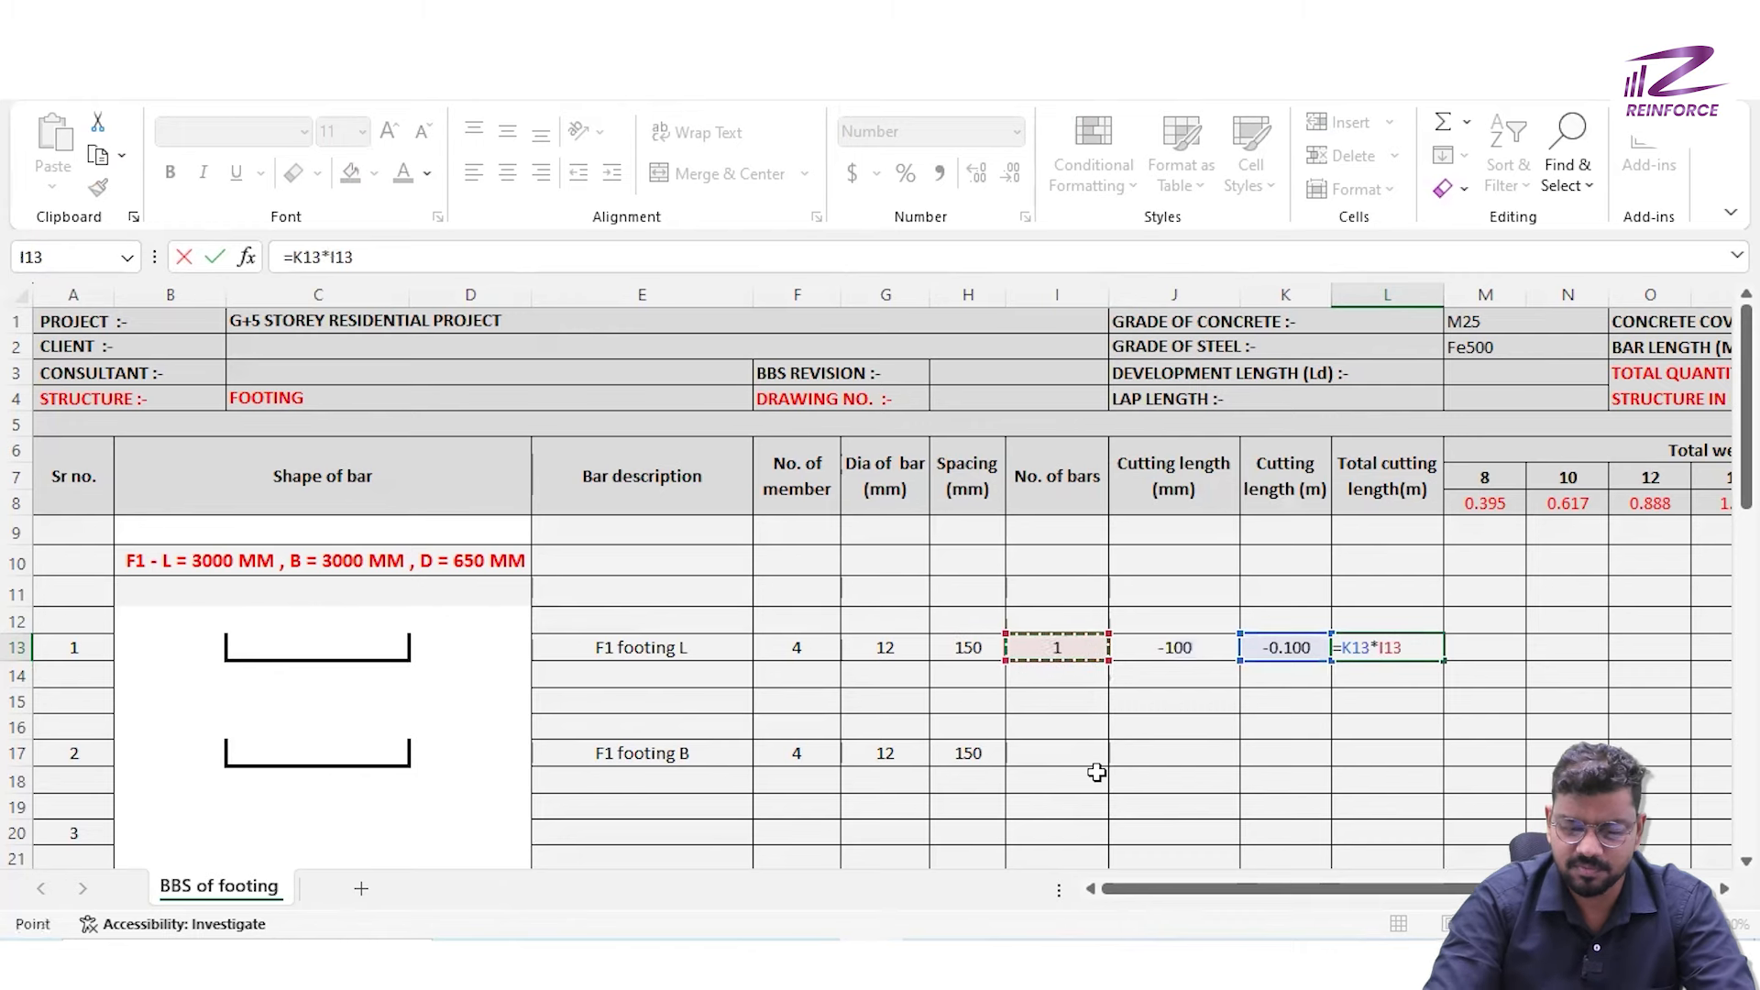
{"action": "type", "text": "*"}
{"action": "key", "text": "Left"}
{"action": "key", "text": "Left"}
{"action": "key", "text": "Left"}
{"action": "key", "text": "Left"}
{"action": "key", "text": "Left"}
{"action": "key", "text": "Left"}
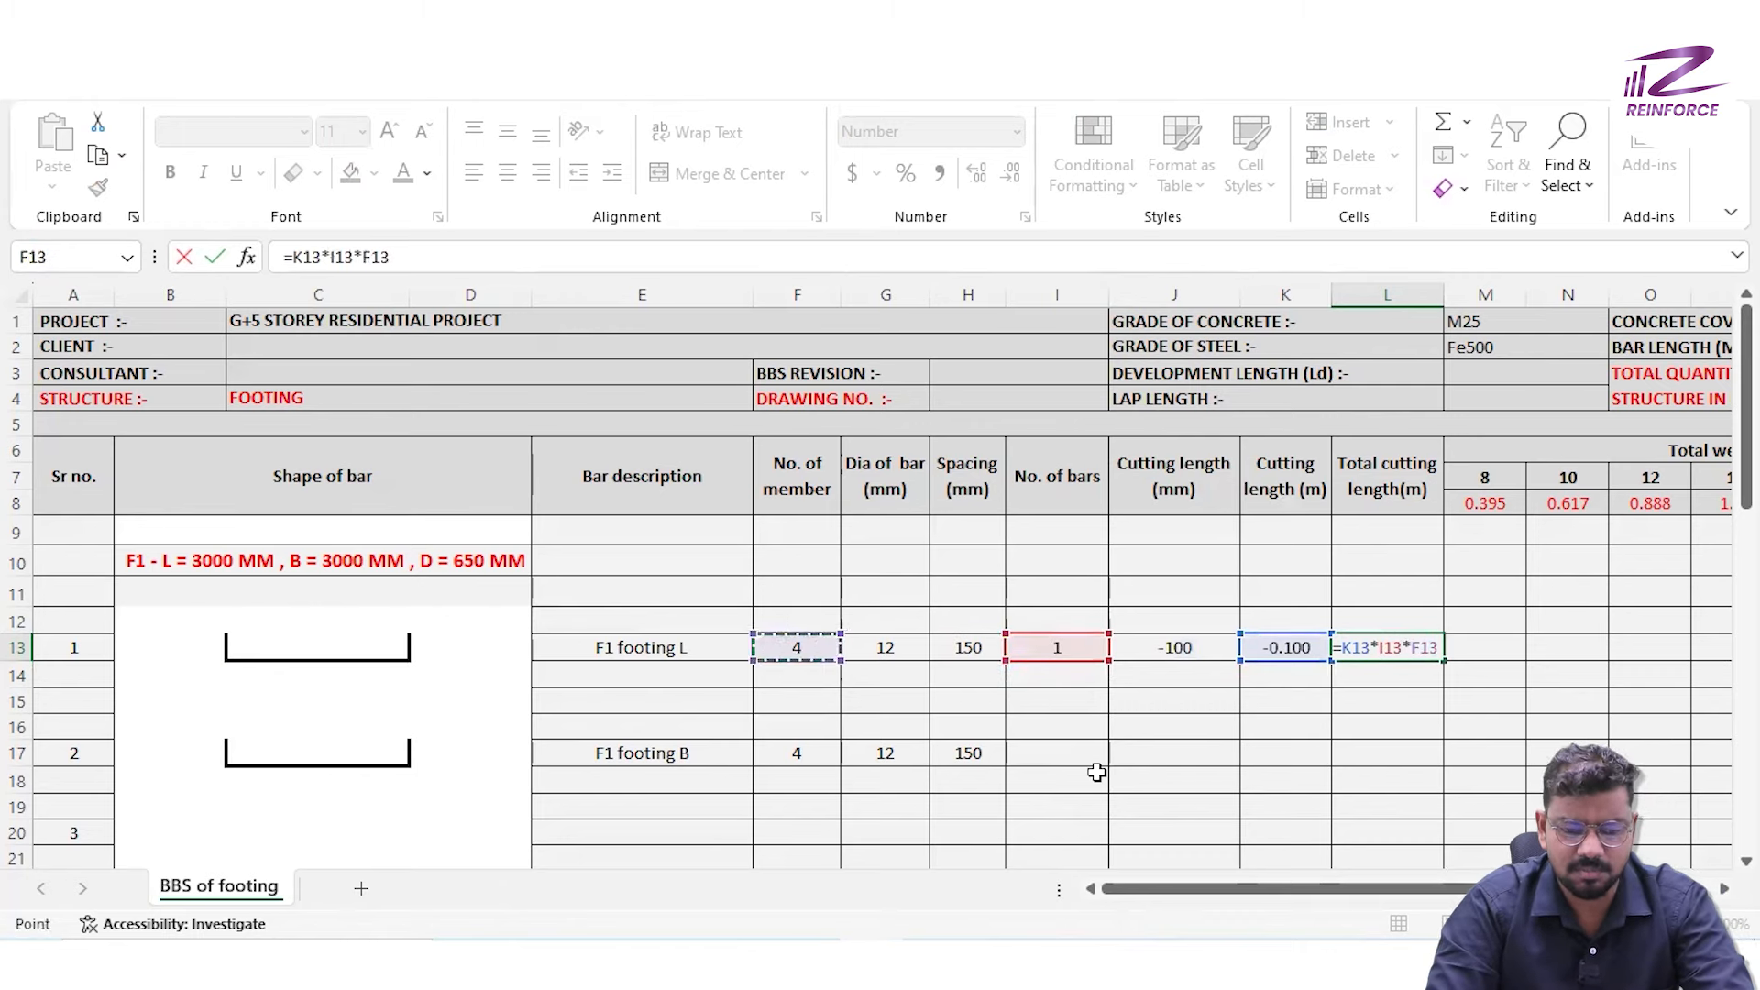
{"action": "key", "text": "Return"}
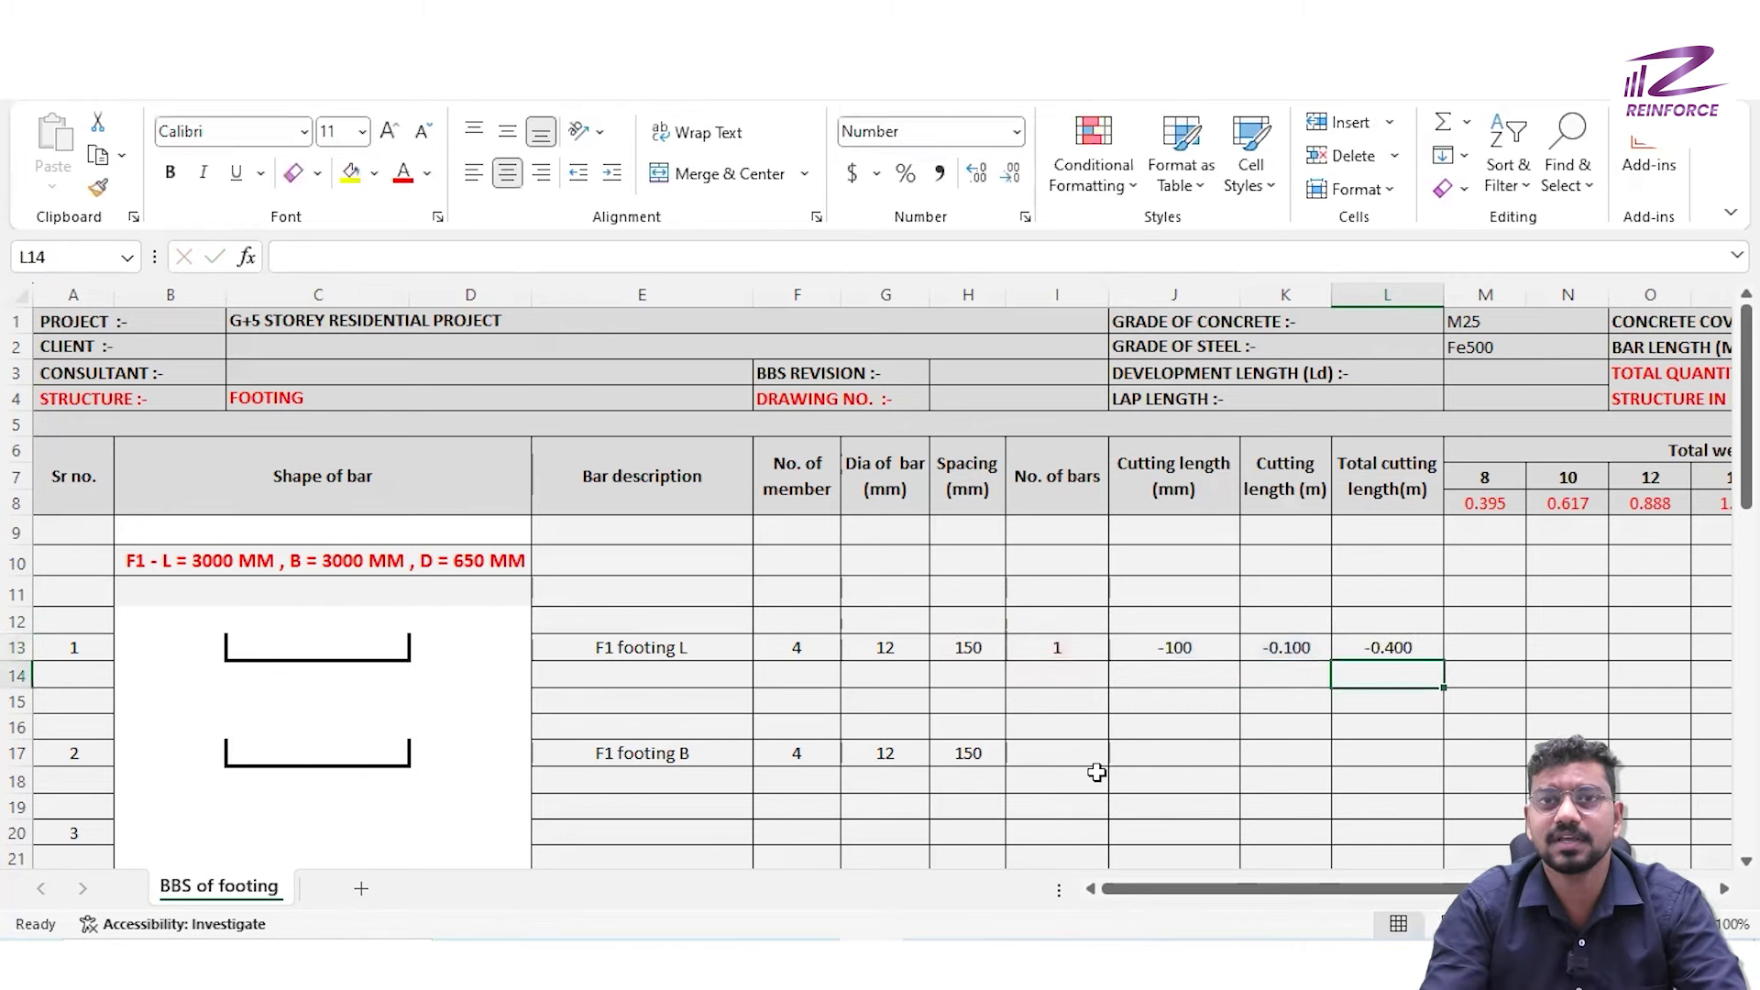
Calculate bar 1's 12 mm steel weight in O13 with the formula =L13*O8
{"action": "key", "text": "Up"}
{"action": "key", "text": "Right"}
{"action": "key", "text": "Right"}
{"action": "key", "text": "Right"}
{"action": "key", "text": "Right"}
{"action": "key", "text": "Right"}
{"action": "key", "text": "Right"}
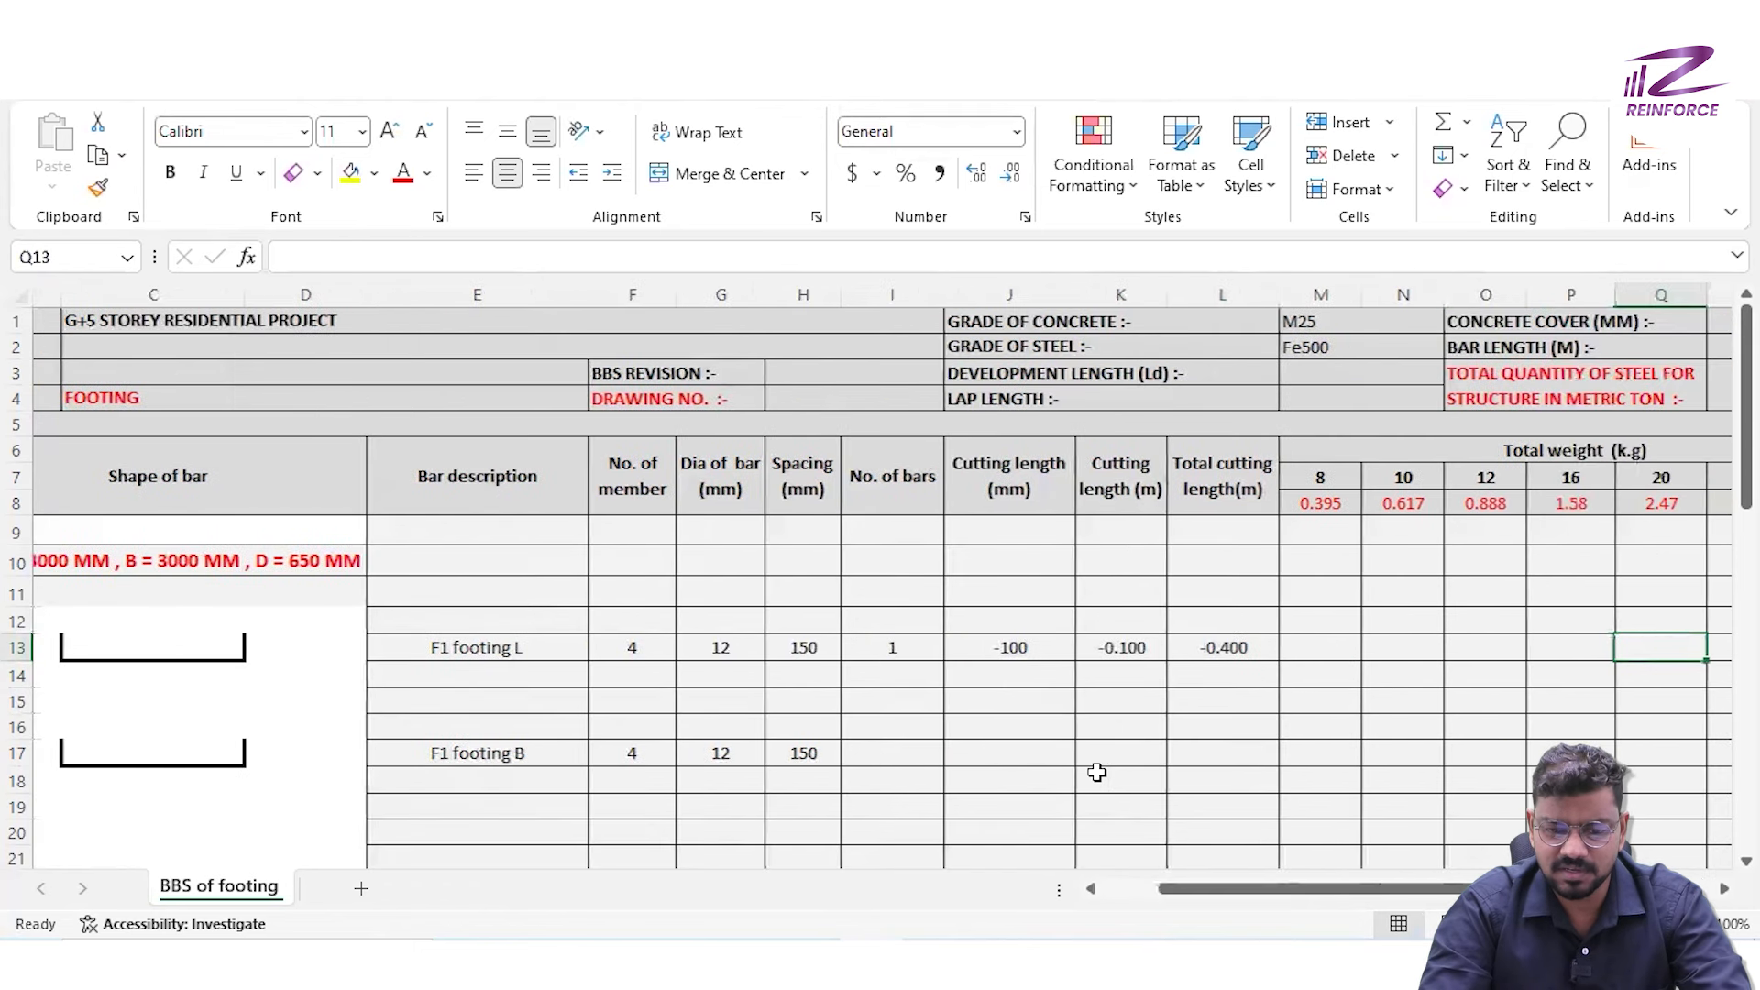
{"action": "key", "text": "Left"}
{"action": "key", "text": "Left"}
{"action": "key", "text": "Left"}
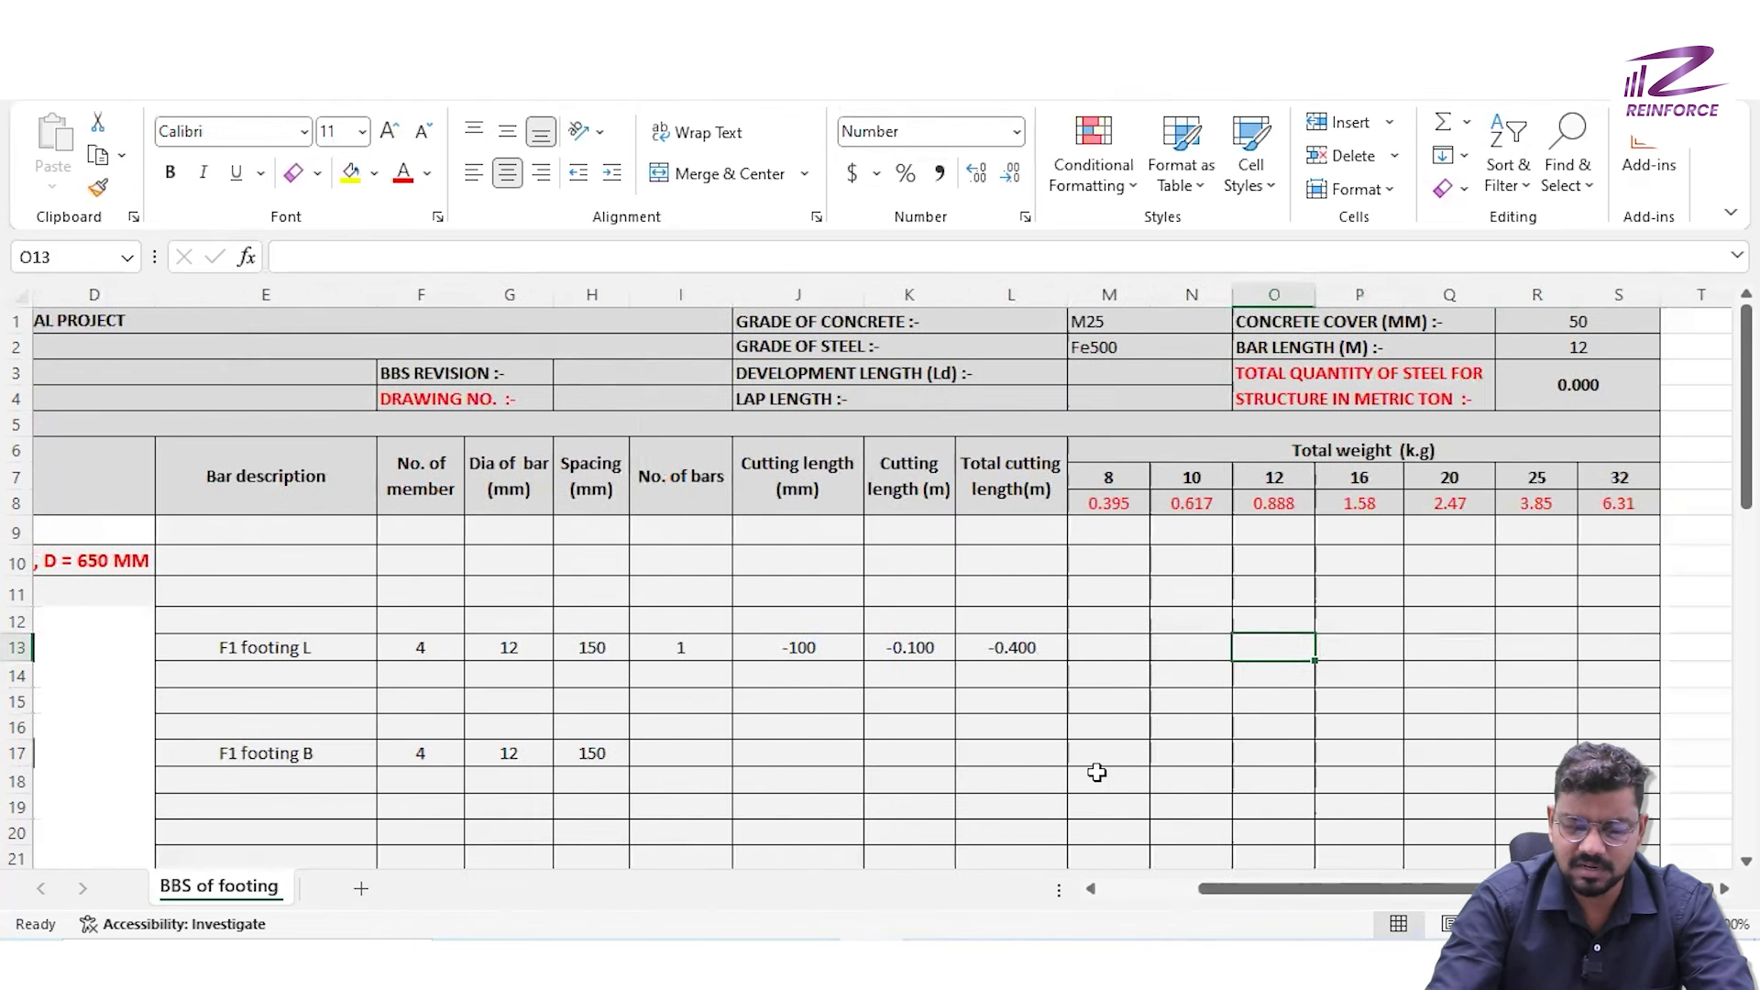
{"action": "type", "text": "="}
{"action": "key", "text": "Left"}
{"action": "key", "text": "Left"}
{"action": "key", "text": "Left"}
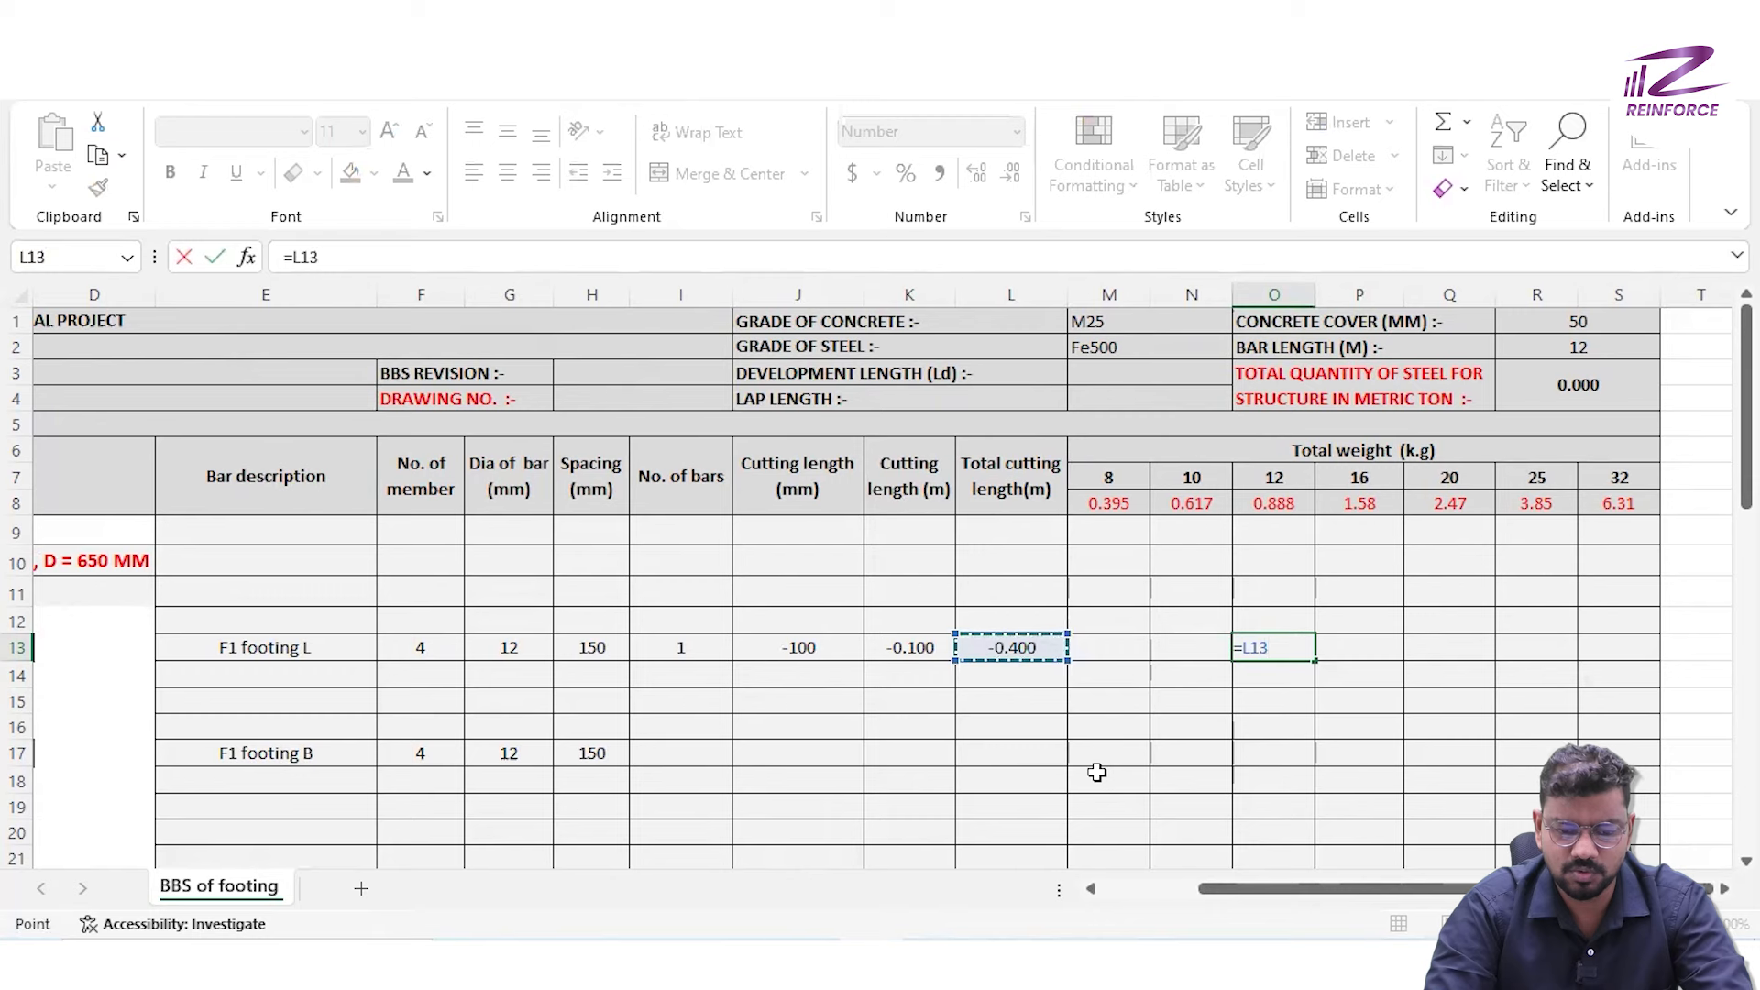
{"action": "type", "text": "*"}
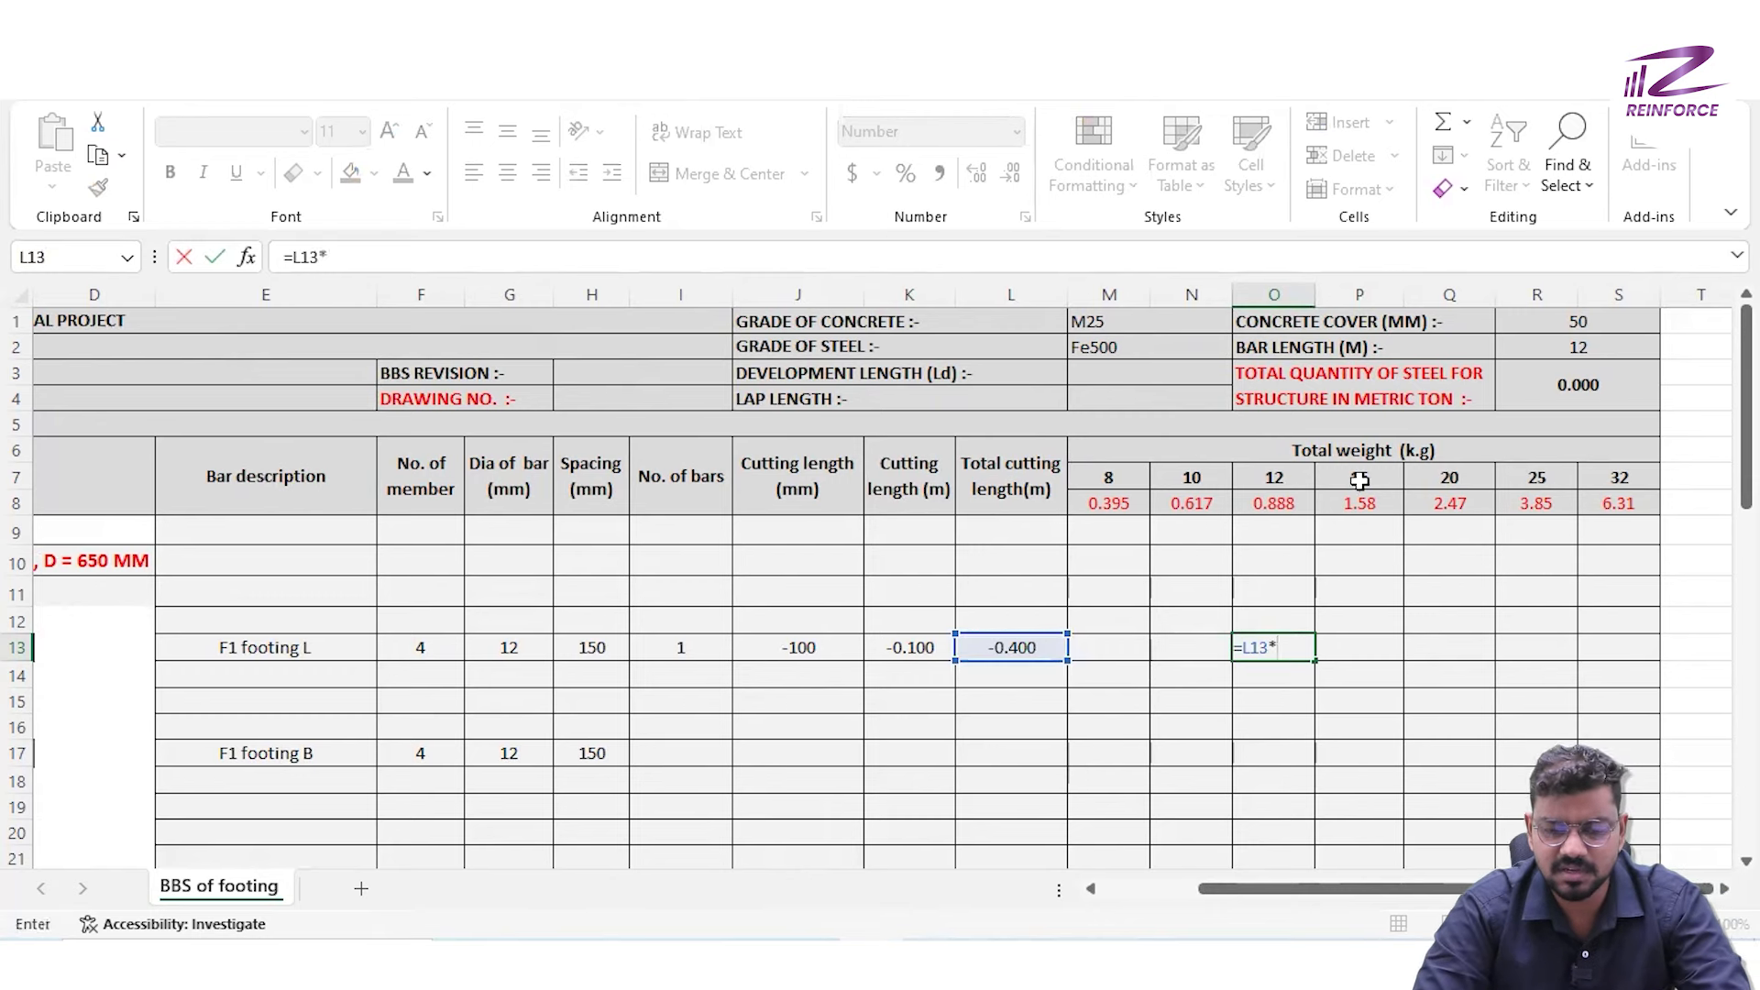
{"action": "left_click", "coordinate": [1271, 506]}
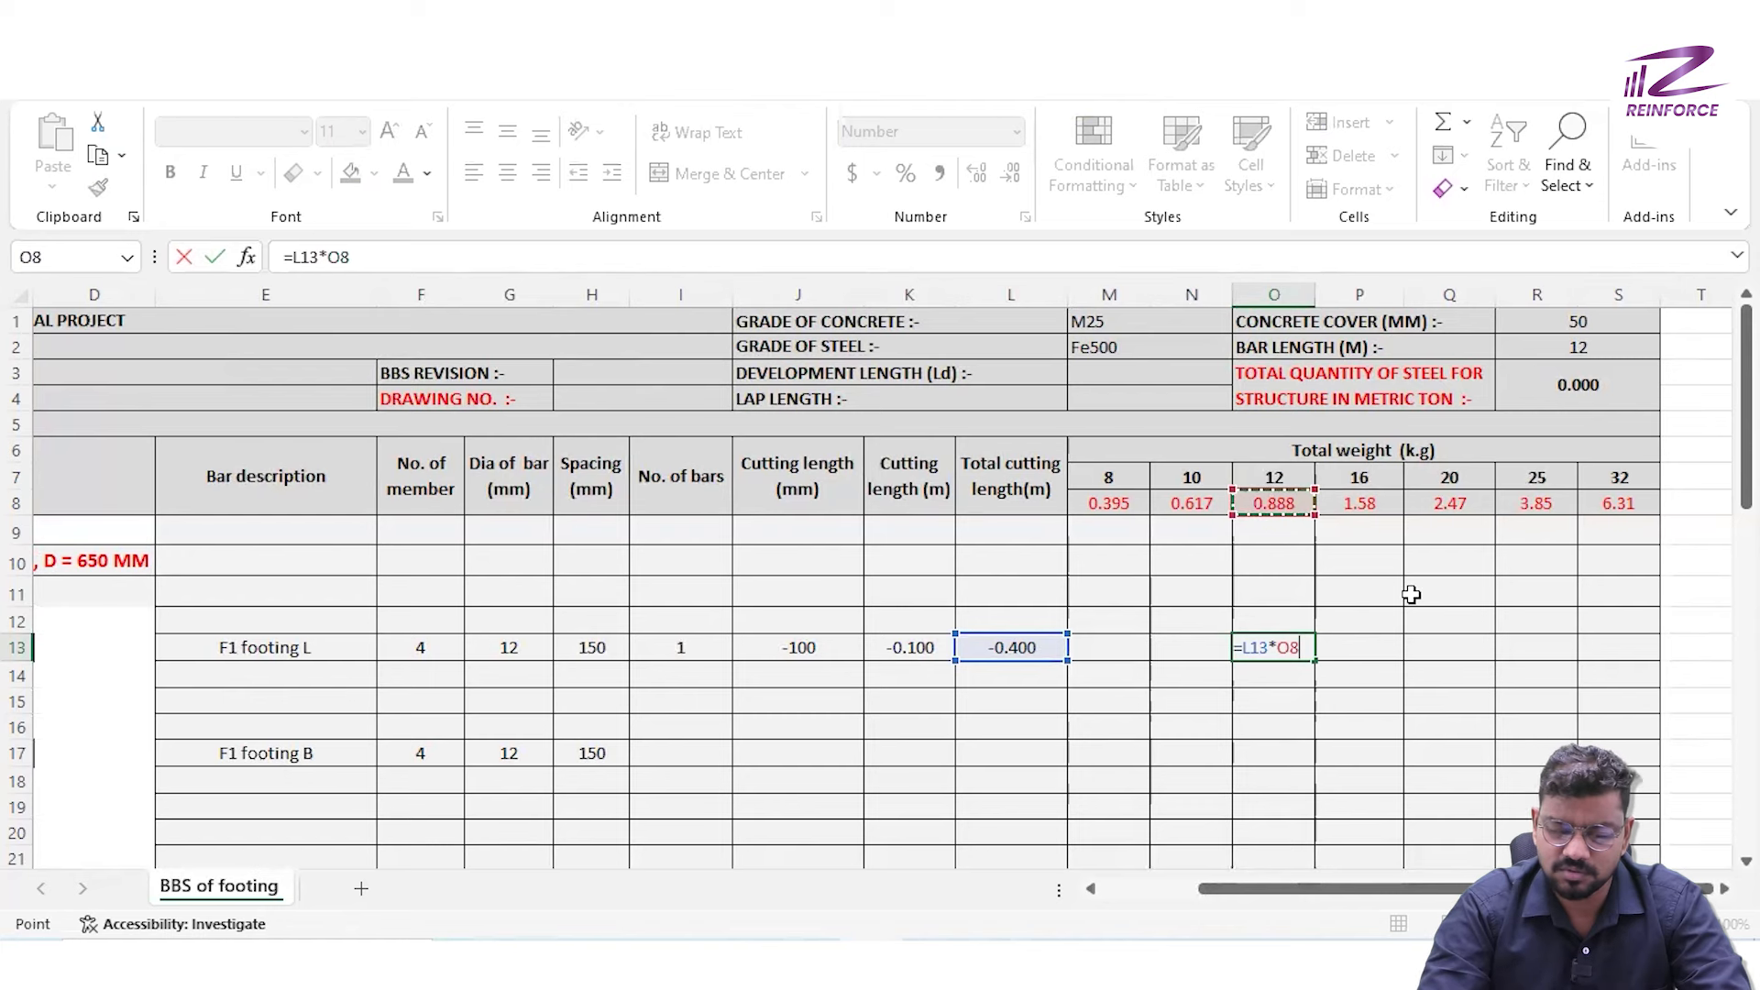
{"action": "key", "text": "Return"}
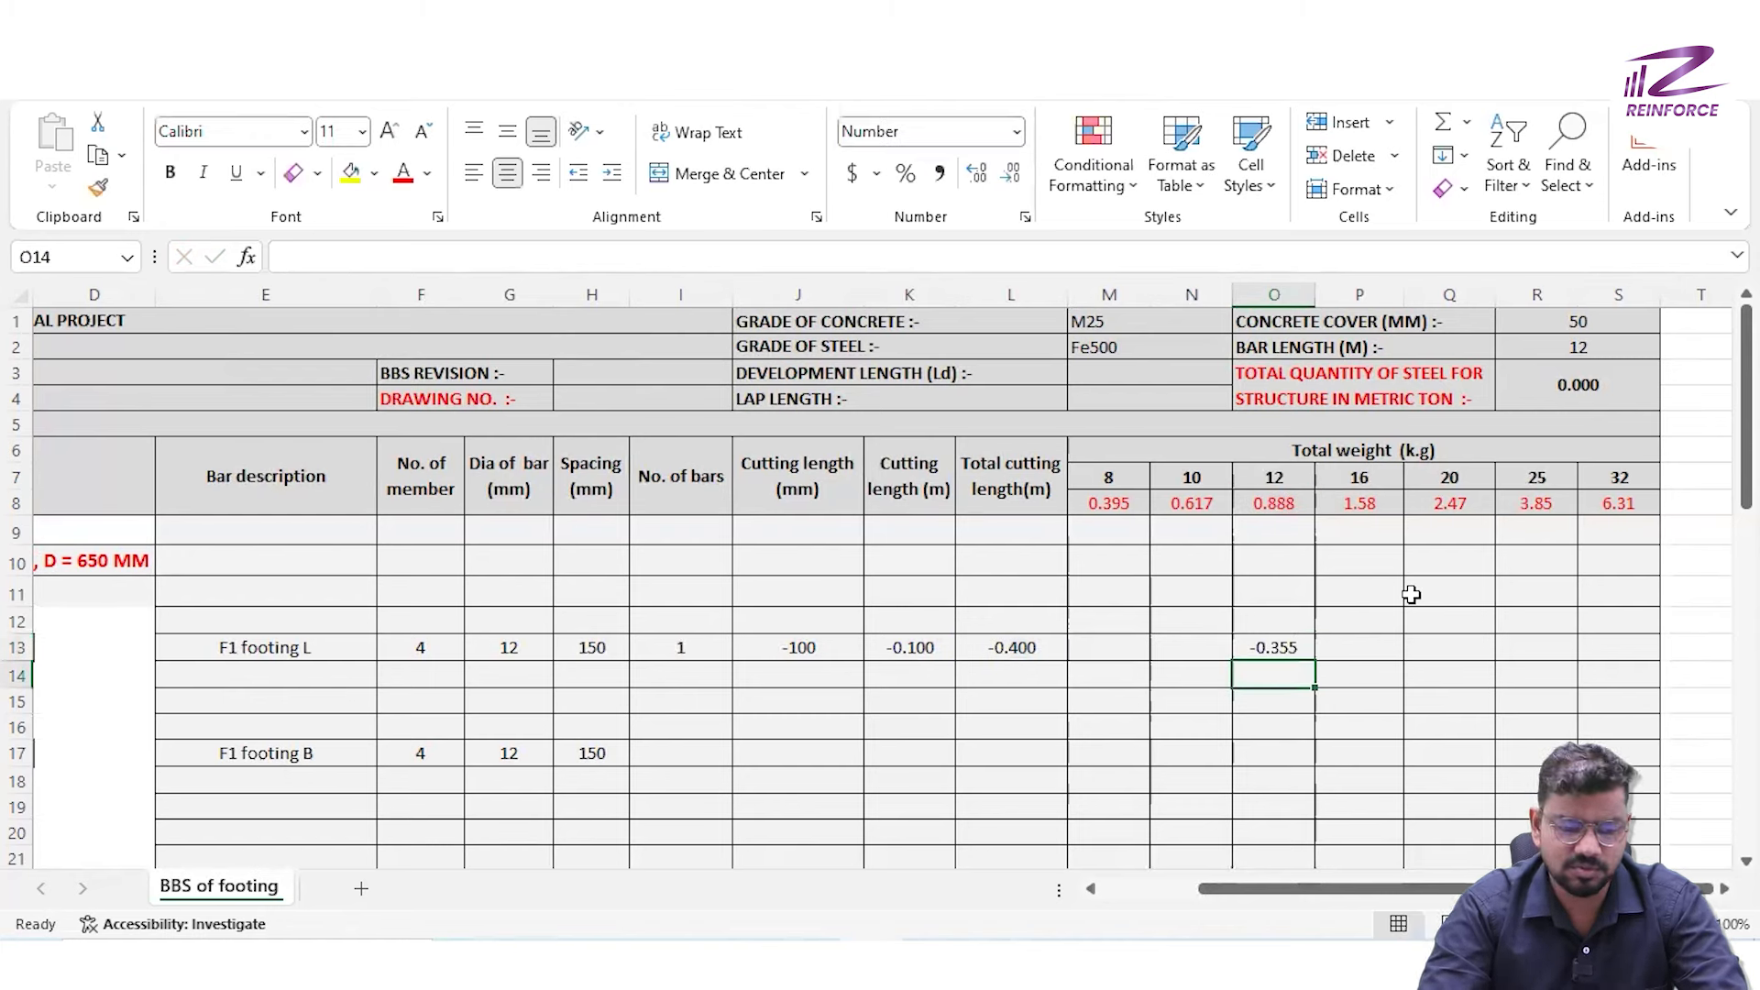
Copy bar 1's formulas from I13:S13 into bar 2's row, starting at I17
{"action": "left_click", "coordinate": [682, 641]}
{"action": "left_click_drag", "start_coordinate": [682, 642], "coordinate": [1580, 641]}
{"action": "scroll", "coordinate": [1174, 716], "scroll_direction": "down", "scroll_amount": 1}
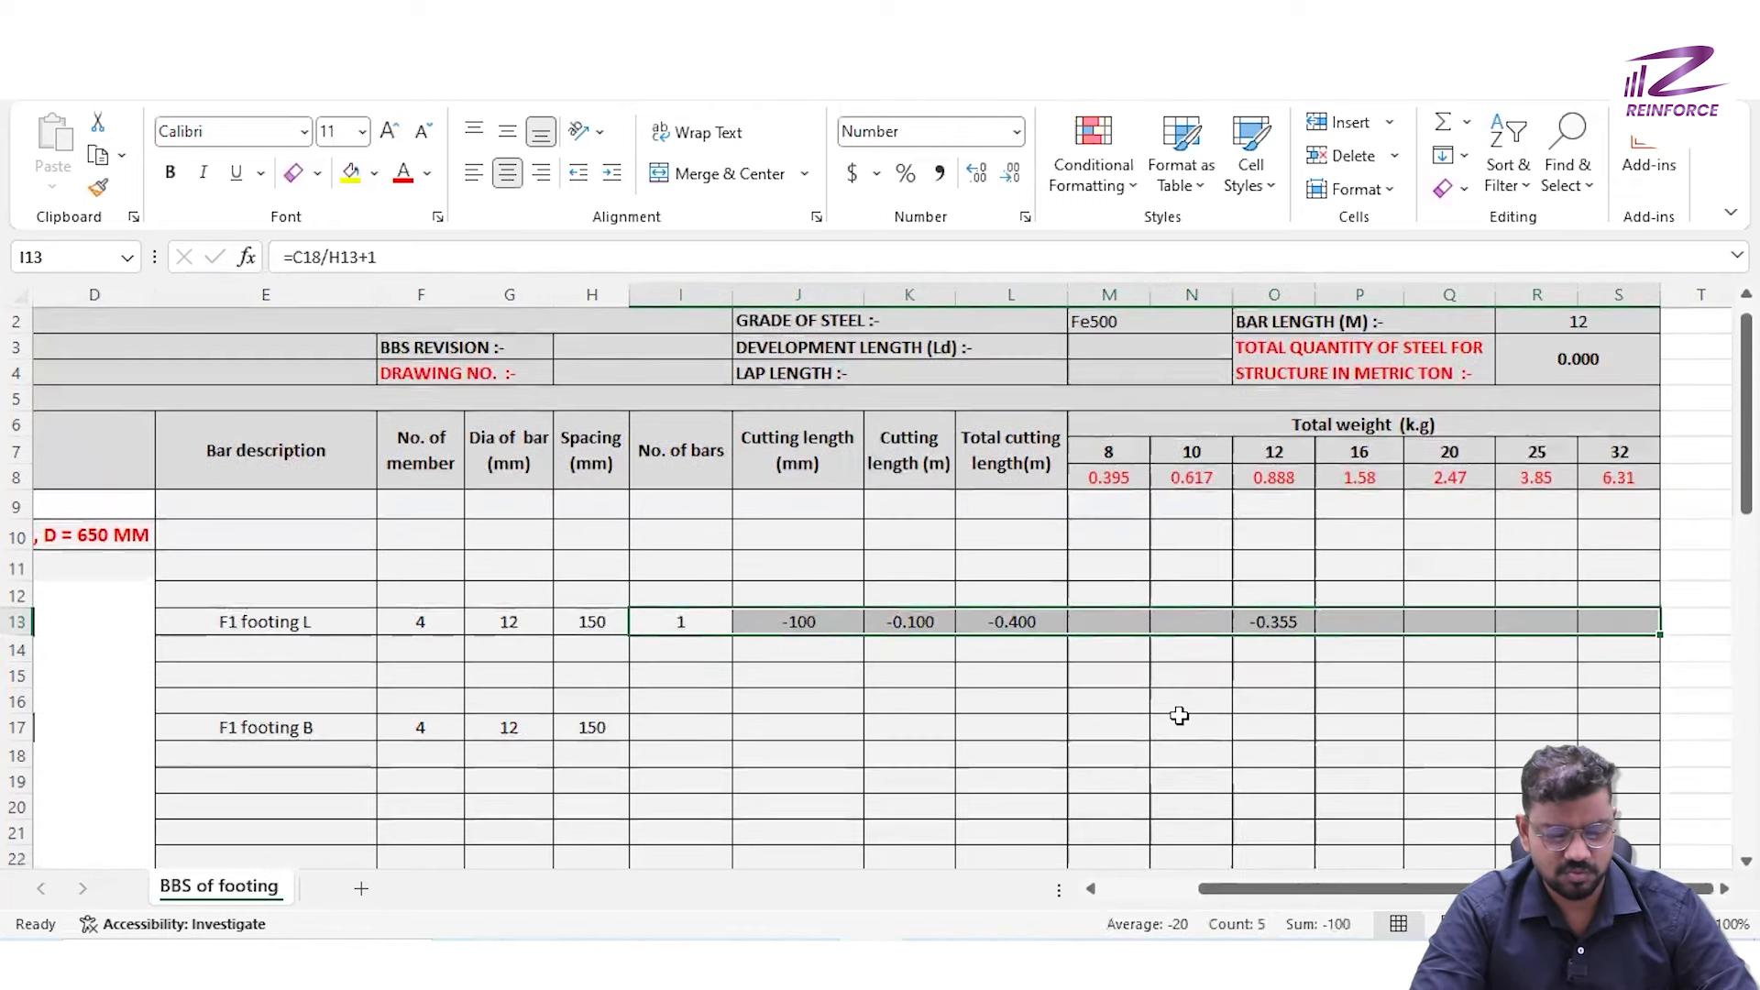
{"action": "key", "text": "ctrl+c"}
{"action": "left_click", "coordinate": [688, 734]}
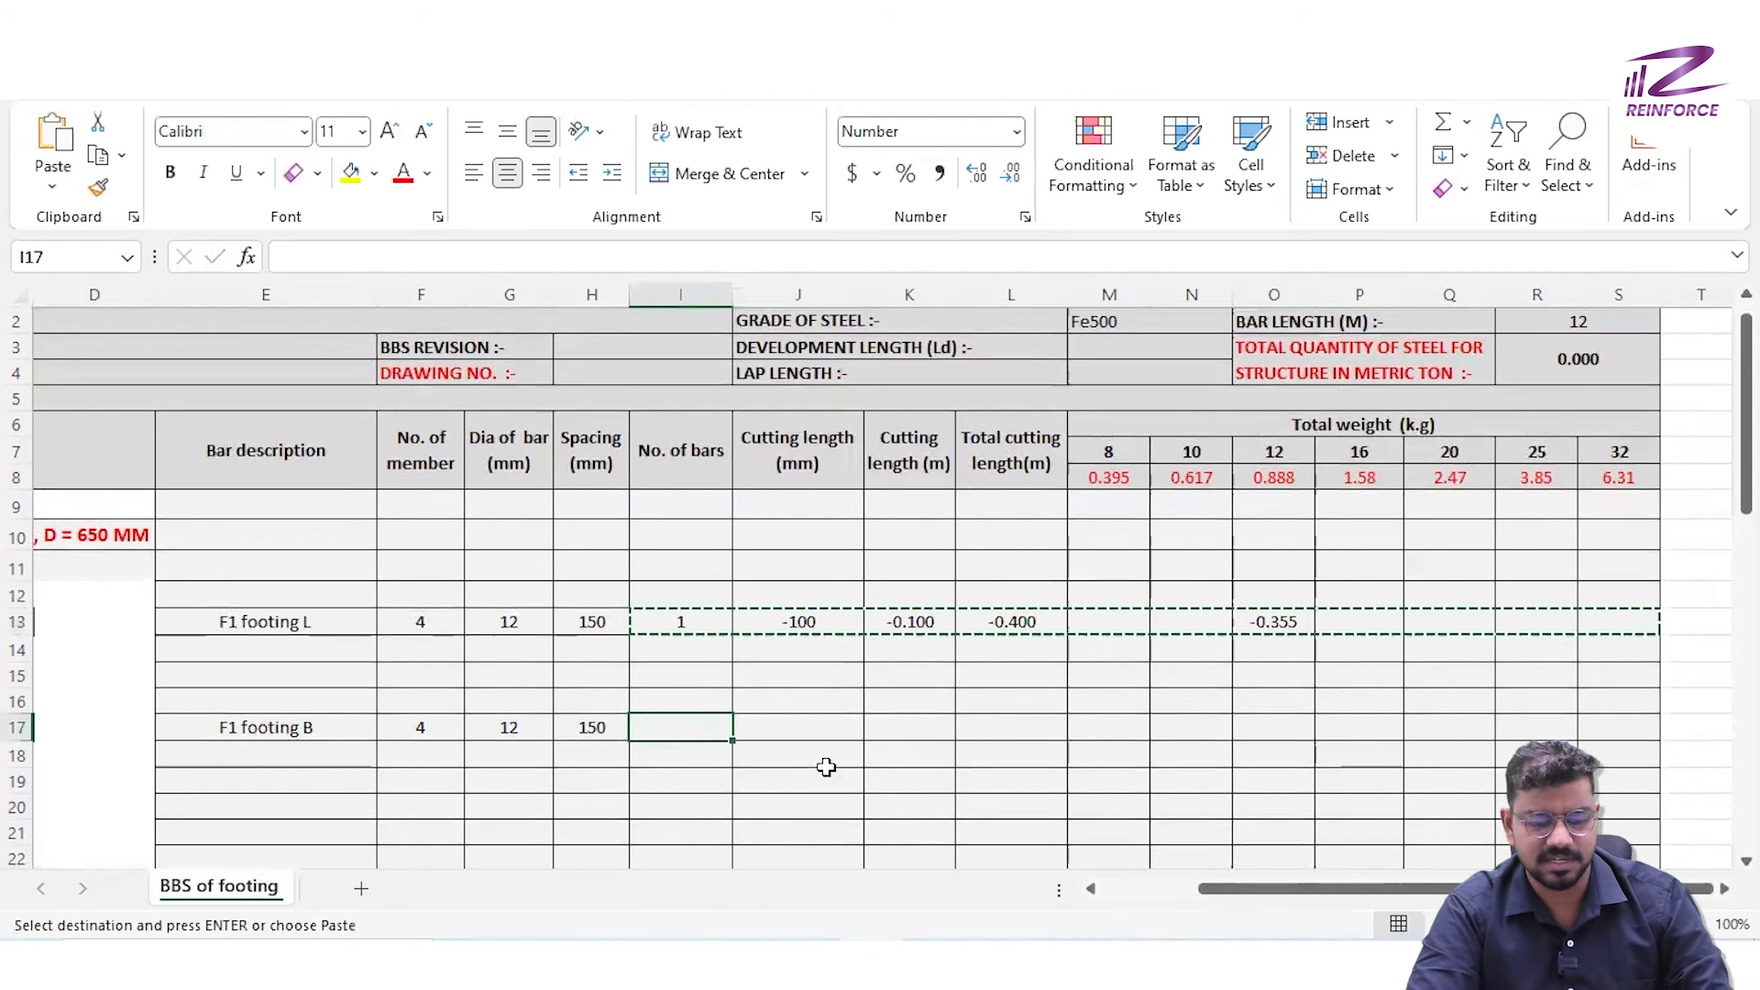
{"action": "key", "text": "ctrl+v"}
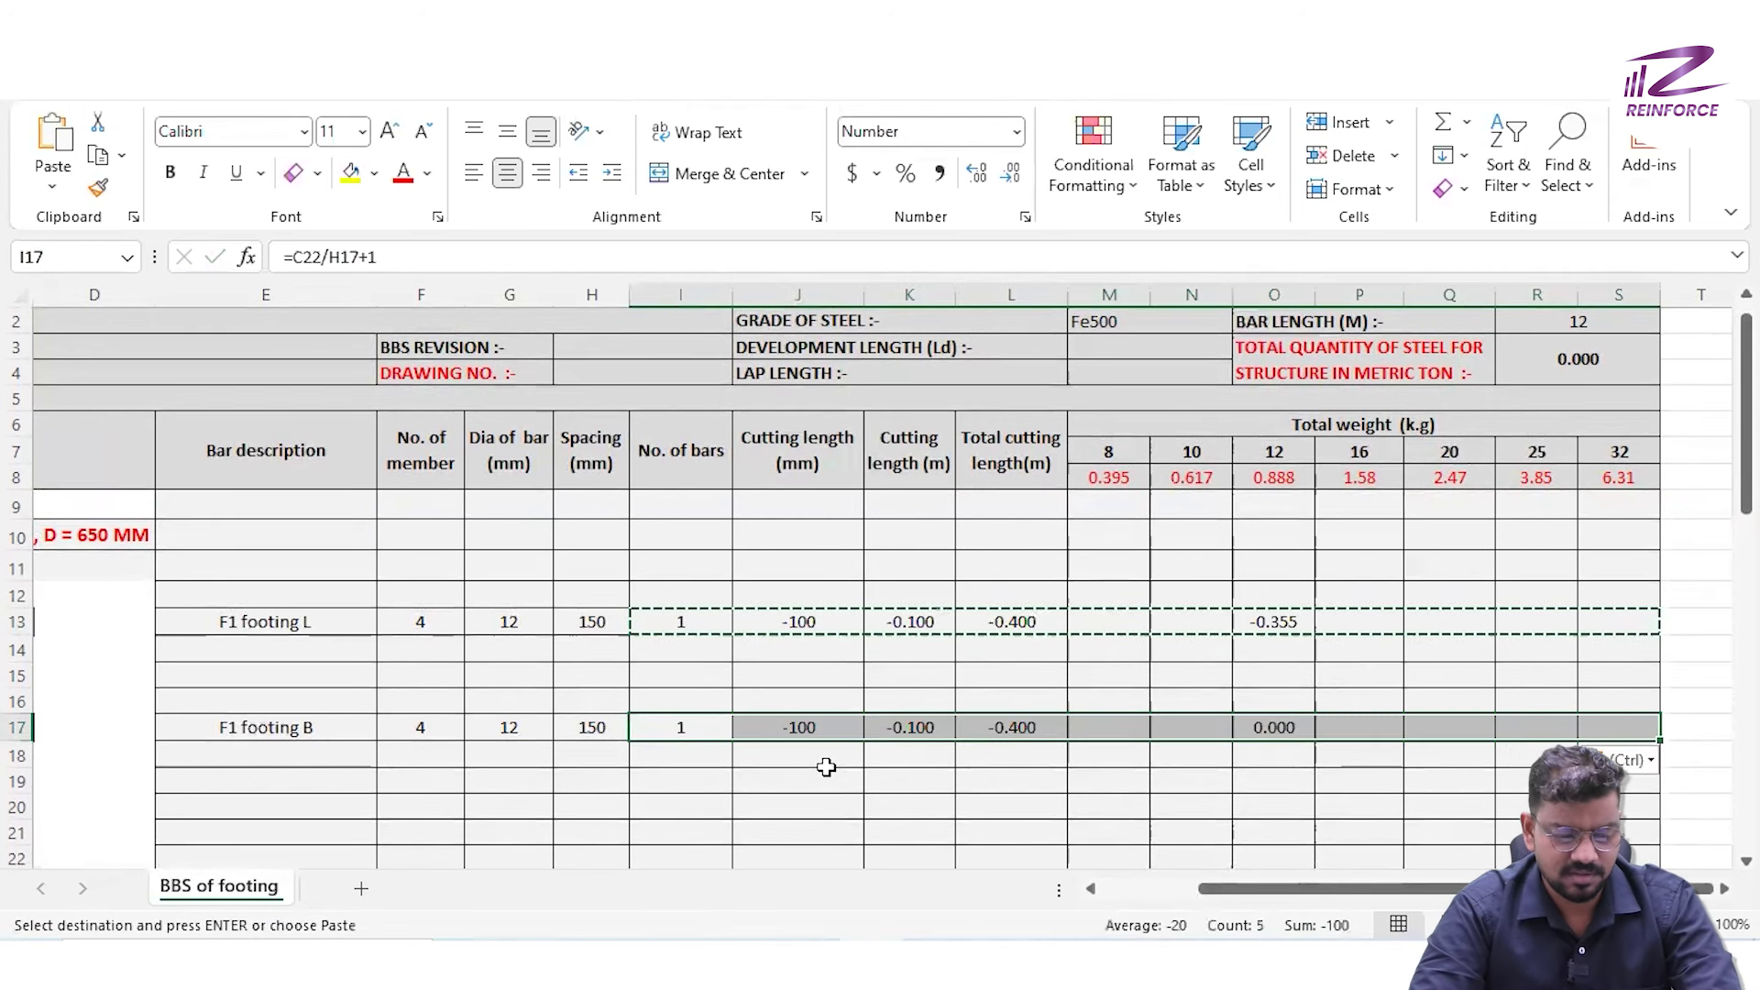
{"action": "key", "text": "Escape"}
{"action": "scroll", "coordinate": [826, 768], "scroll_direction": "left", "scroll_amount": 3}
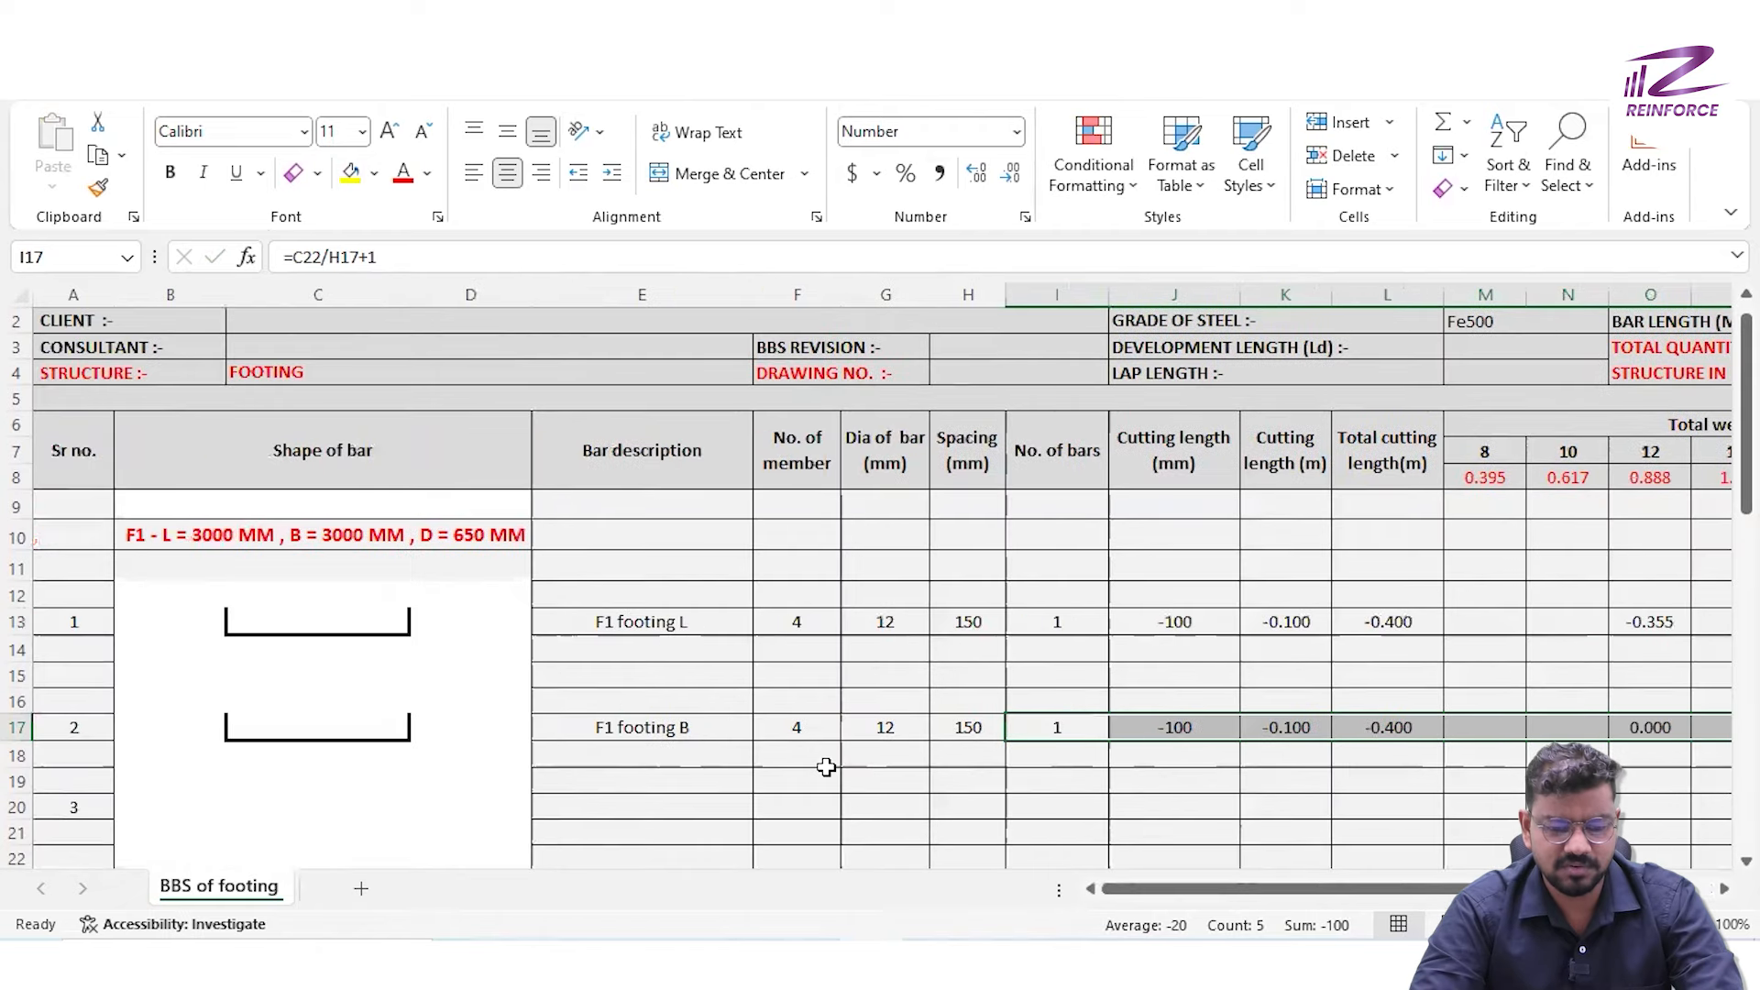
{"action": "scroll", "coordinate": [826, 768], "scroll_direction": "down", "scroll_amount": 3}
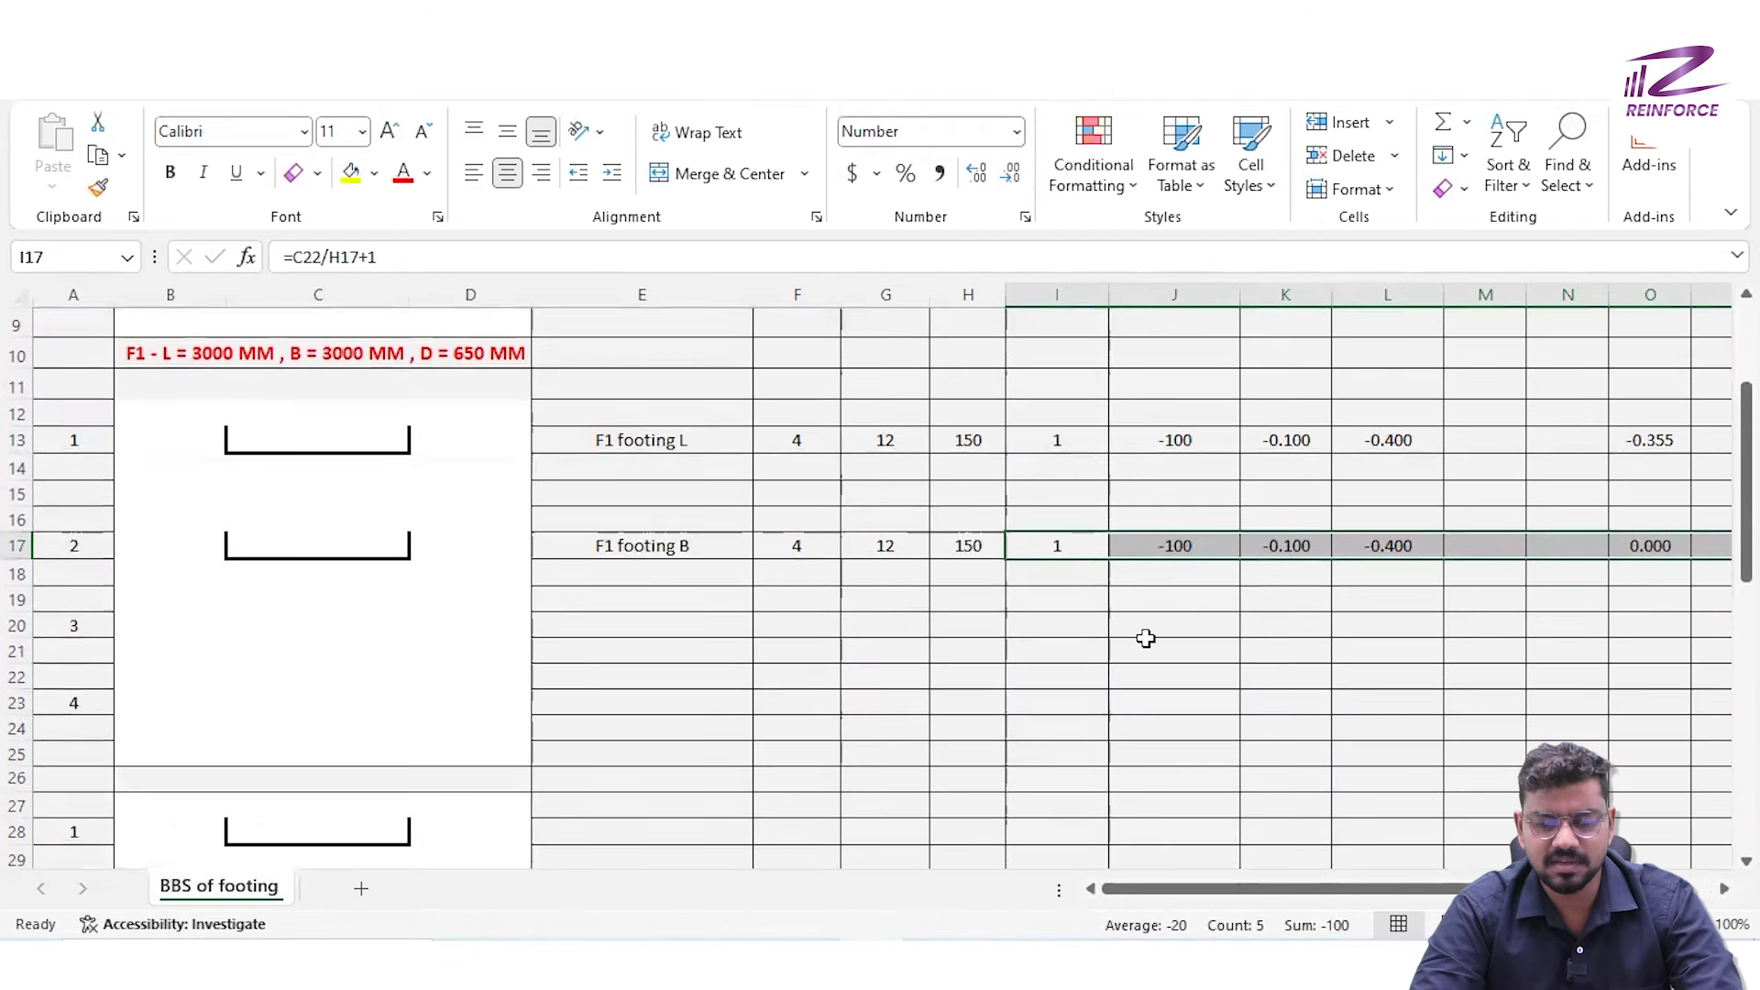
{"action": "left_click", "coordinate": [1175, 641]}
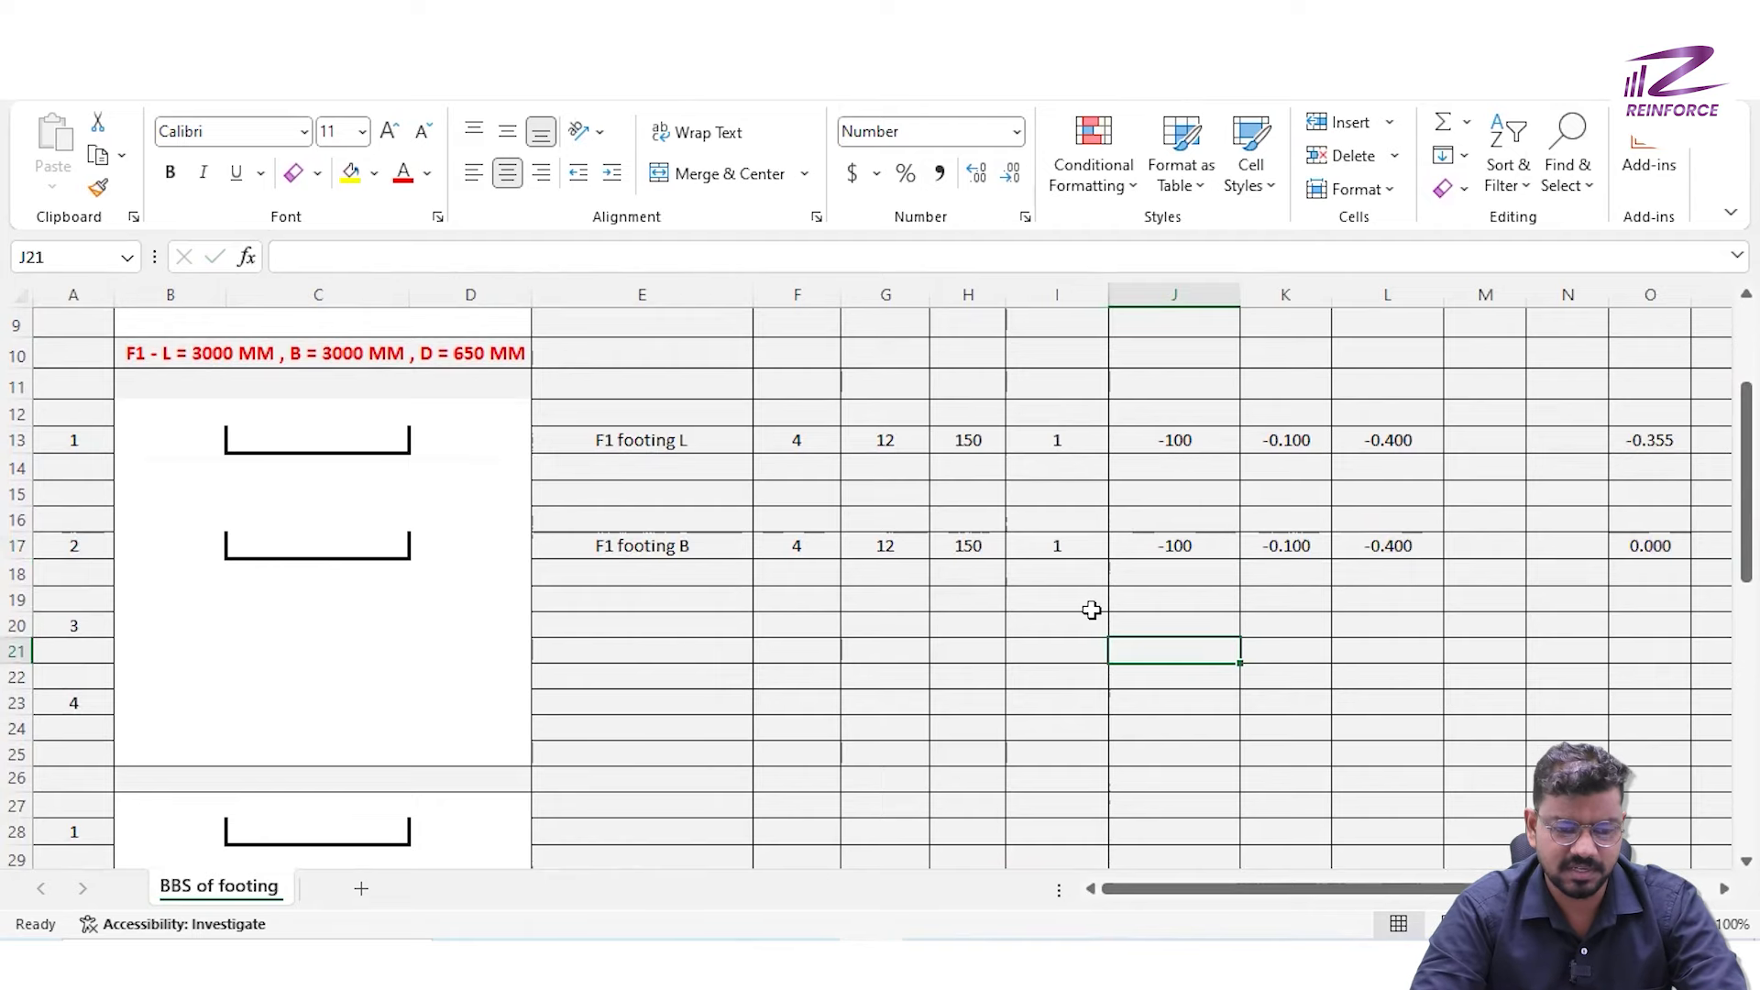
Enter bar 1's bottom length in C14 with the formula =3000-50-50
{"action": "scroll", "coordinate": [1089, 609], "scroll_direction": "up", "scroll_amount": 2}
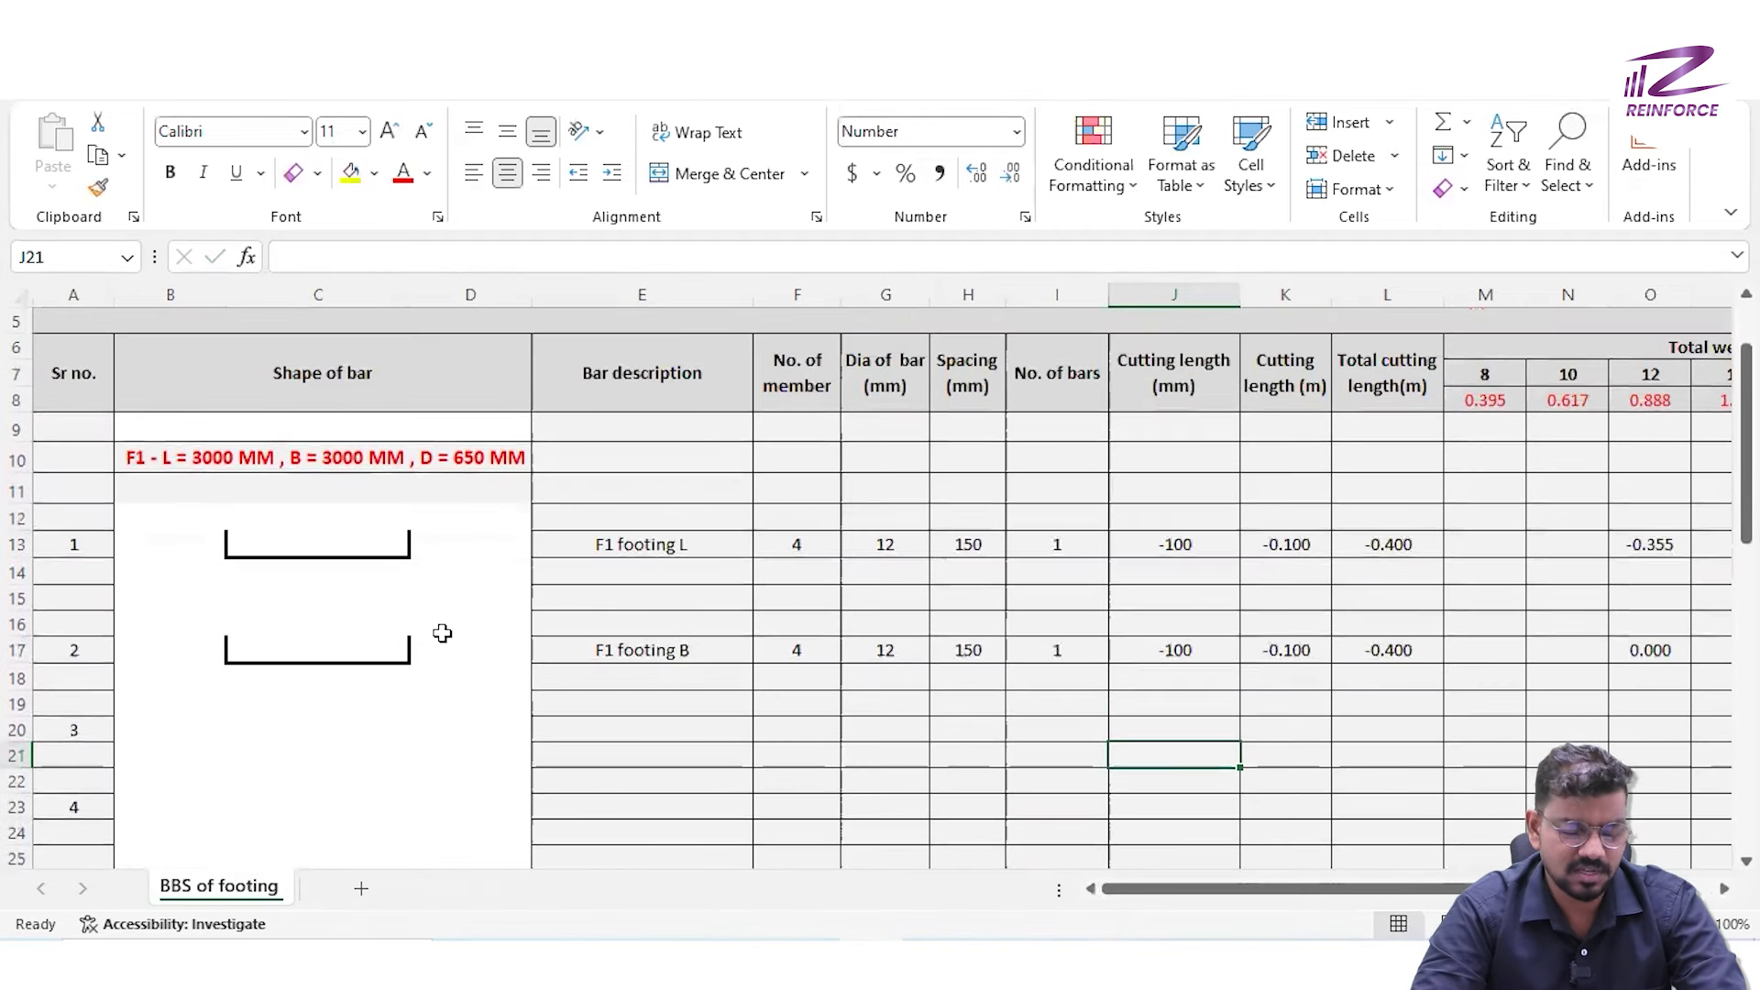
{"action": "scroll", "coordinate": [443, 633], "scroll_direction": "up", "scroll_amount": 1}
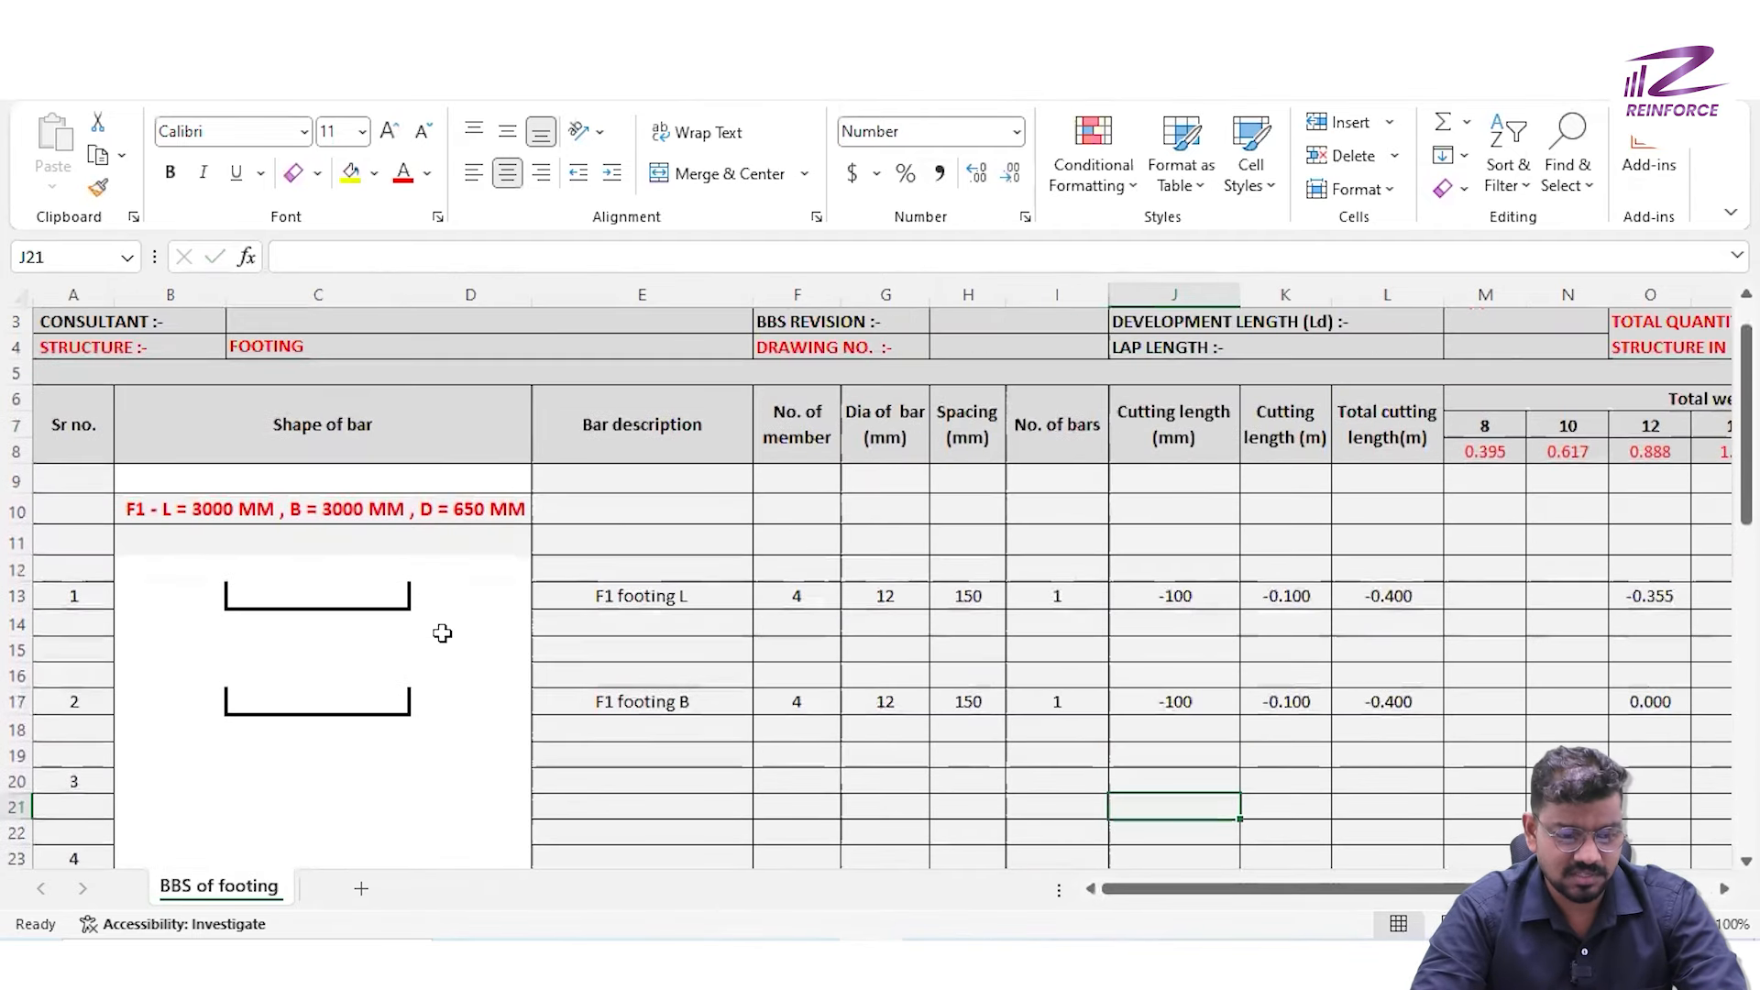
{"action": "left_click", "coordinate": [195, 595]}
{"action": "left_click", "coordinate": [275, 620]}
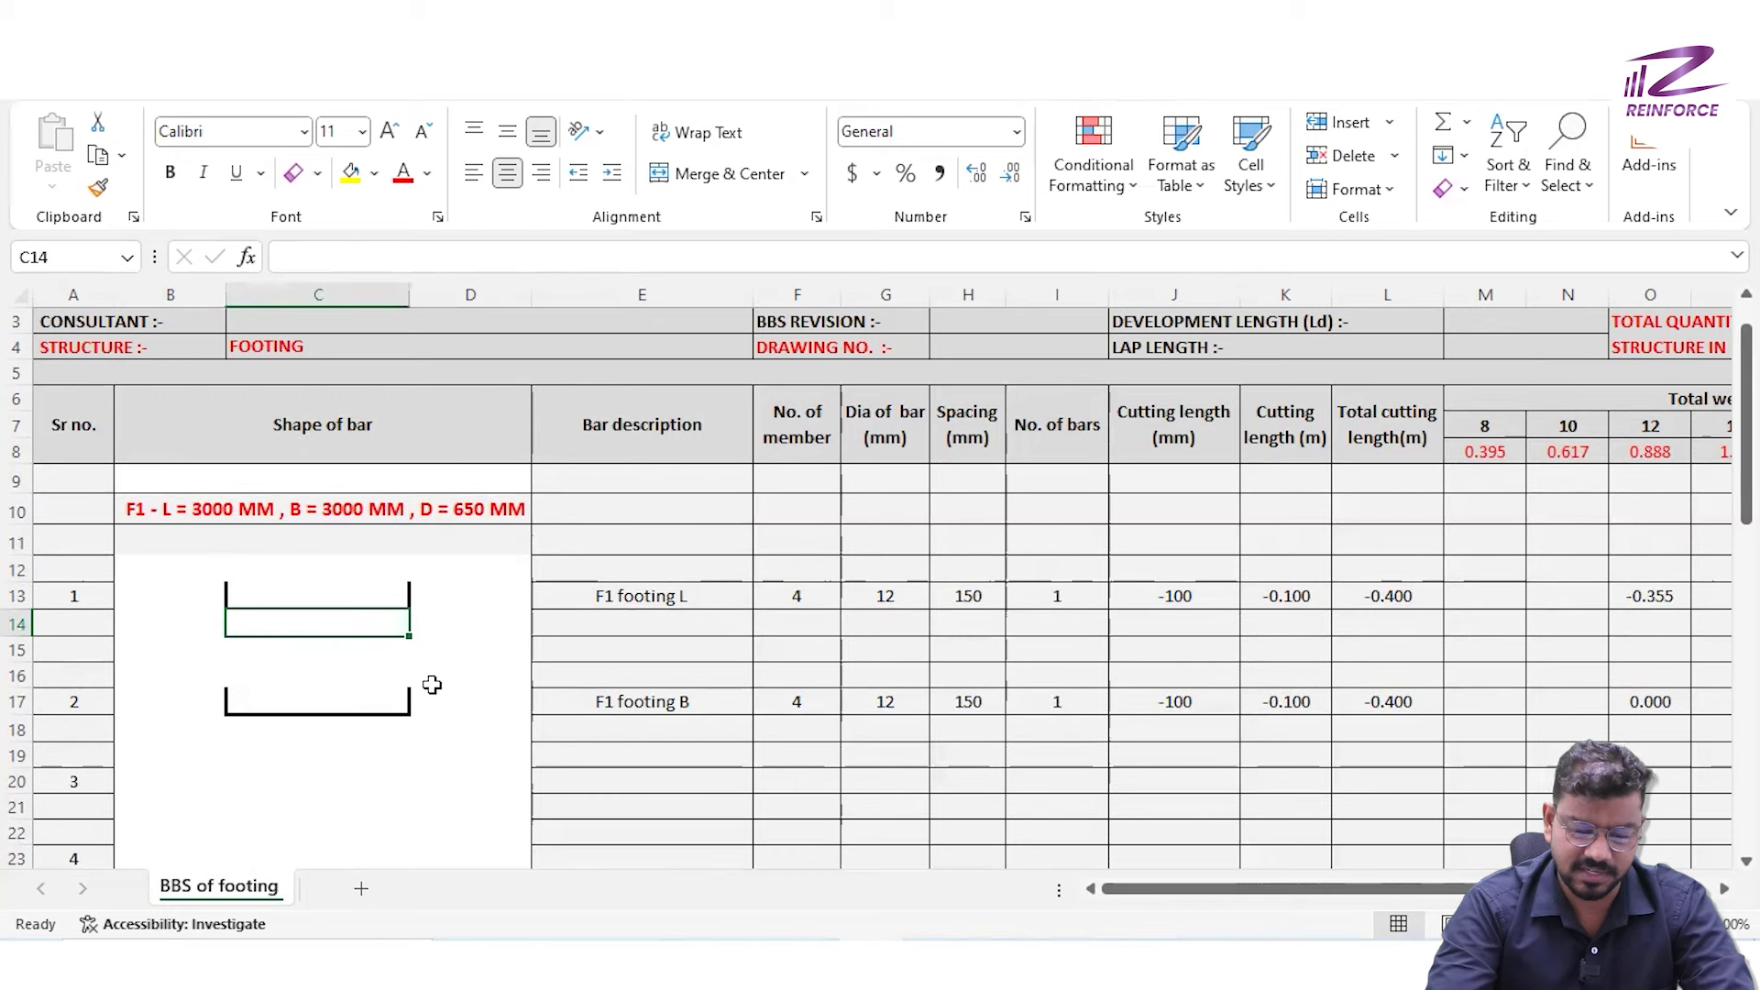
{"action": "type", "text": "=3000"}
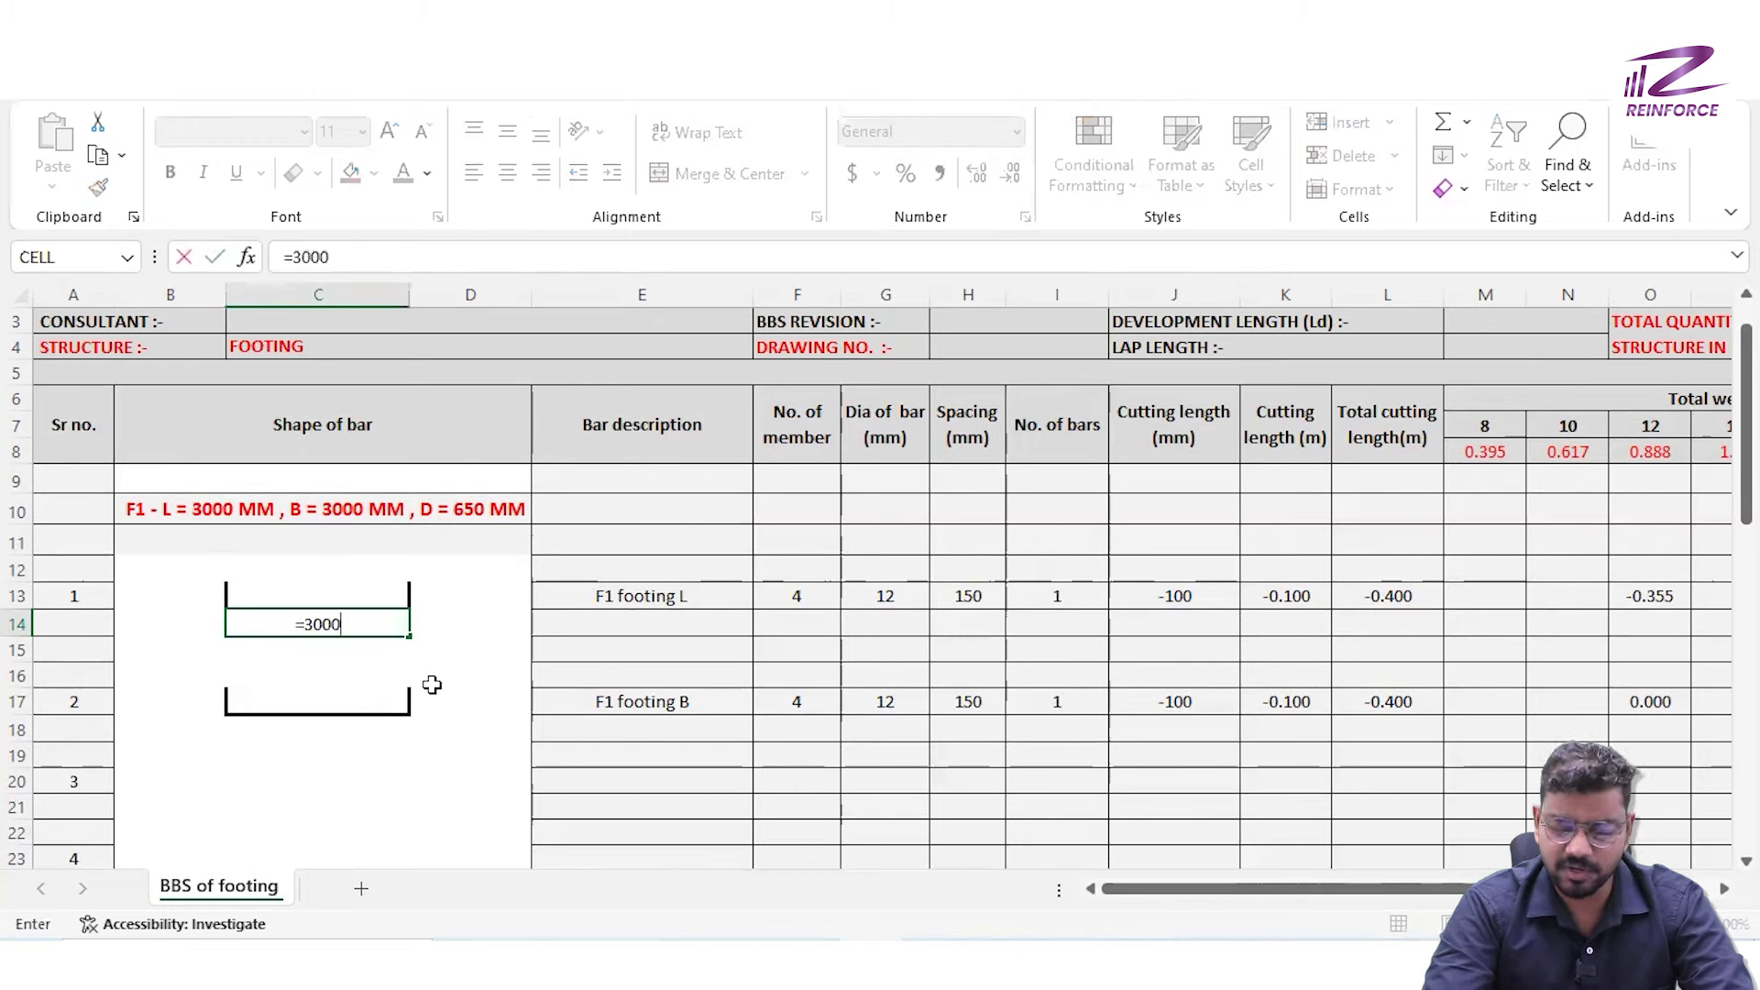
{"action": "type", "text": "-50-50"}
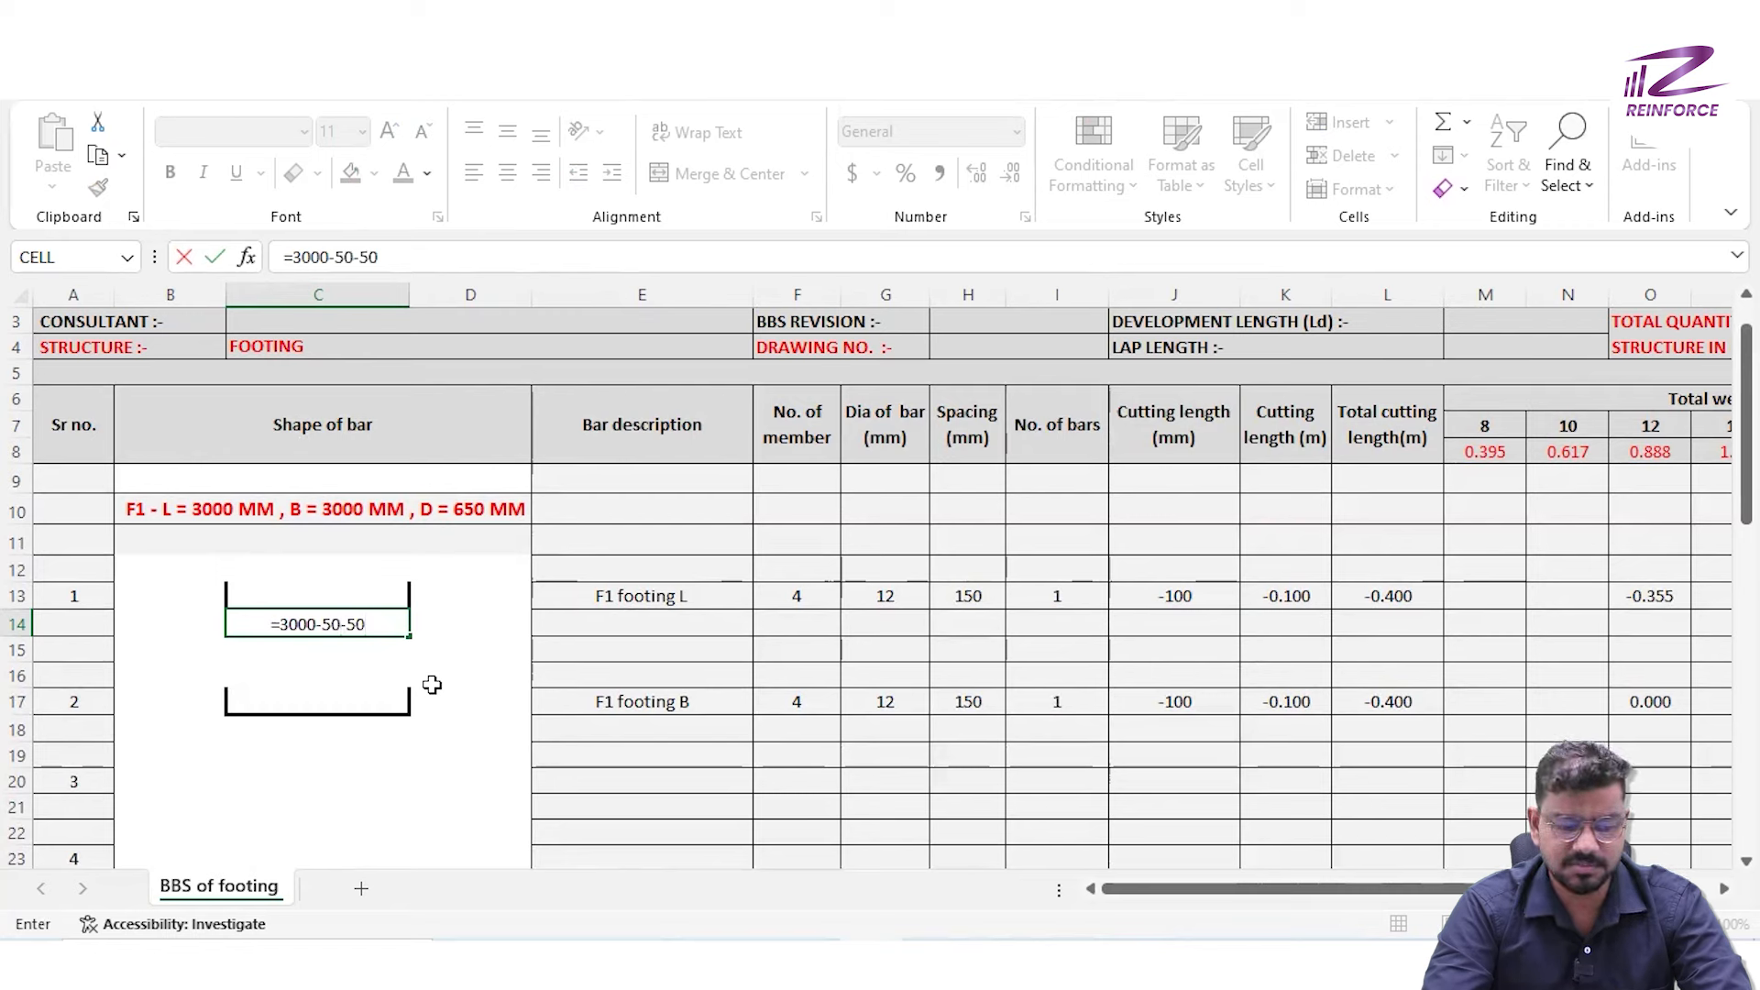
{"action": "key", "text": "Return"}
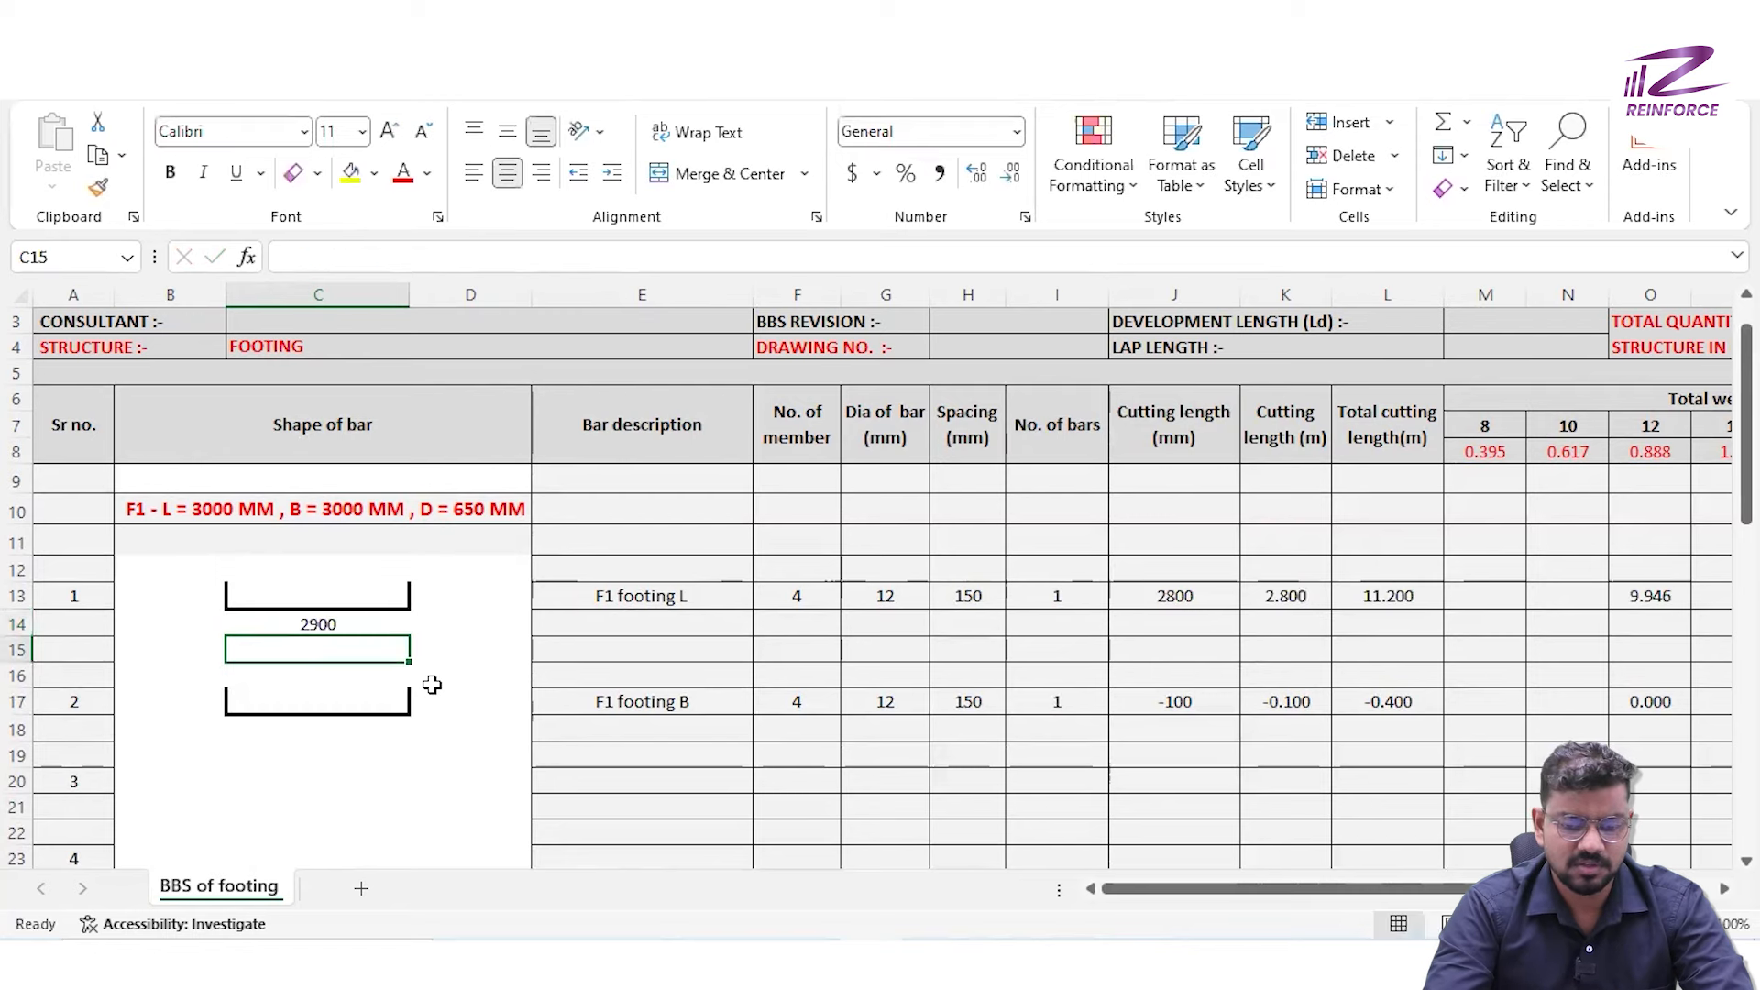
Enter the right leg height of bar 1 in D13 with the formula =650-50-50
{"action": "key", "text": "Up"}
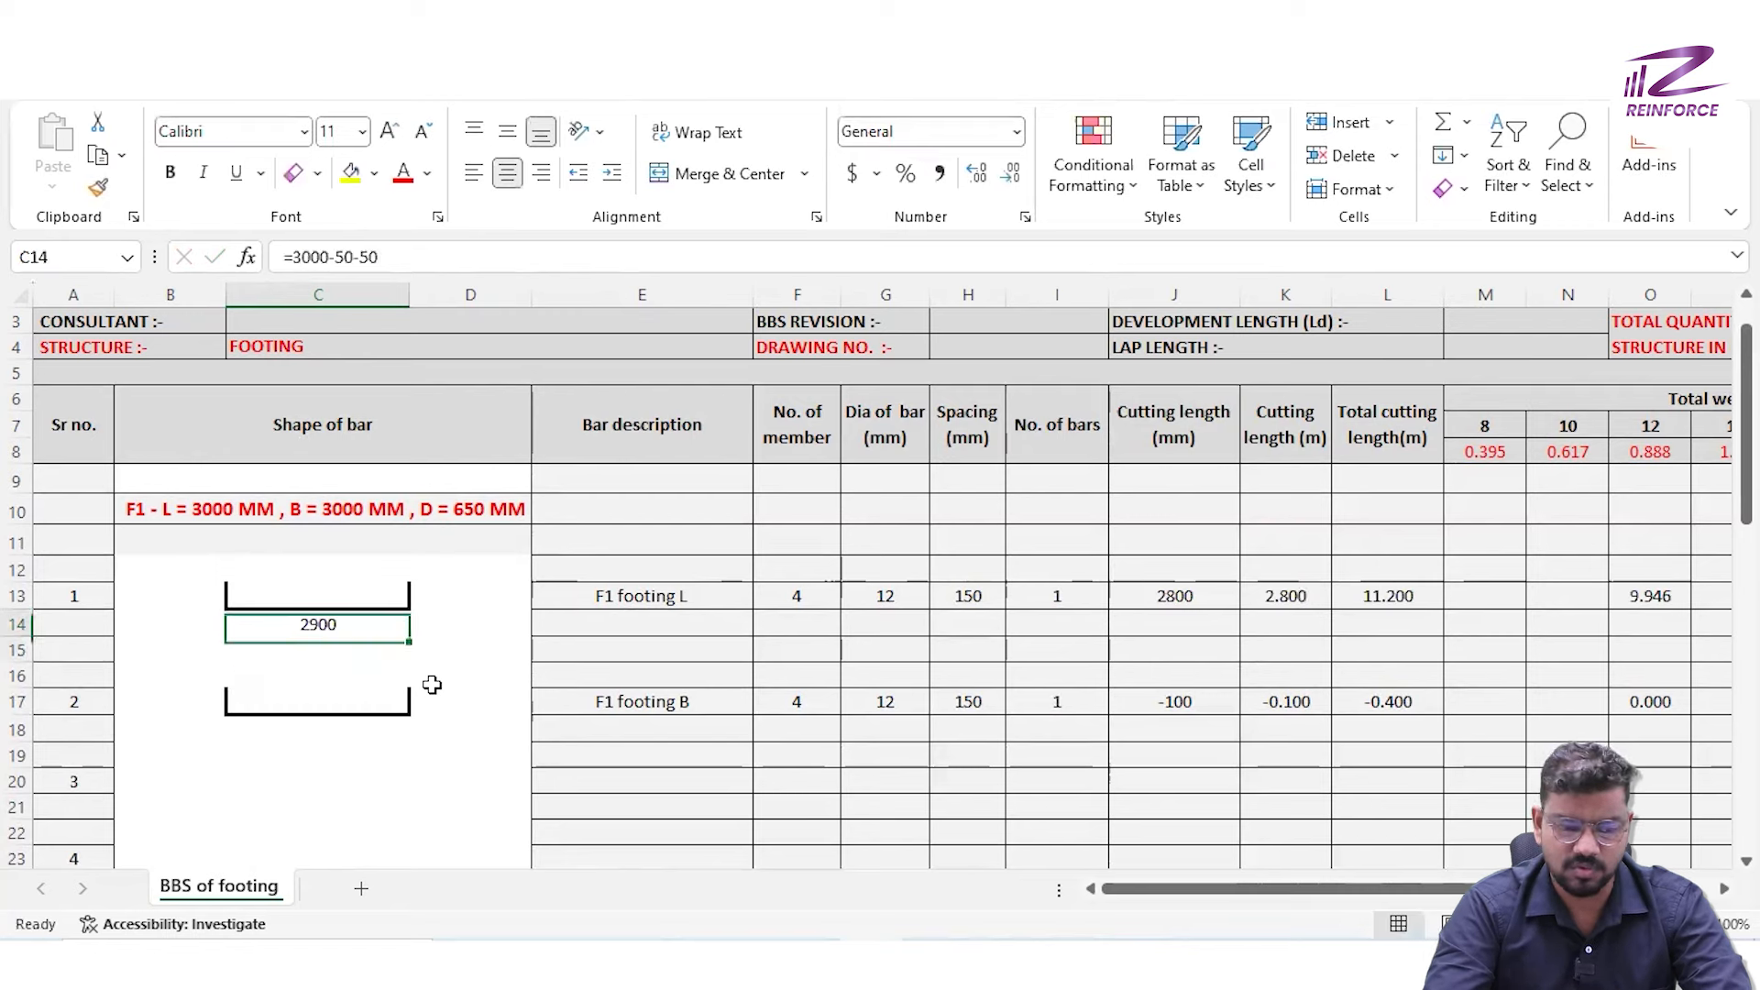
{"action": "key", "text": "Up"}
{"action": "key", "text": "Right"}
{"action": "type", "text": "=65"}
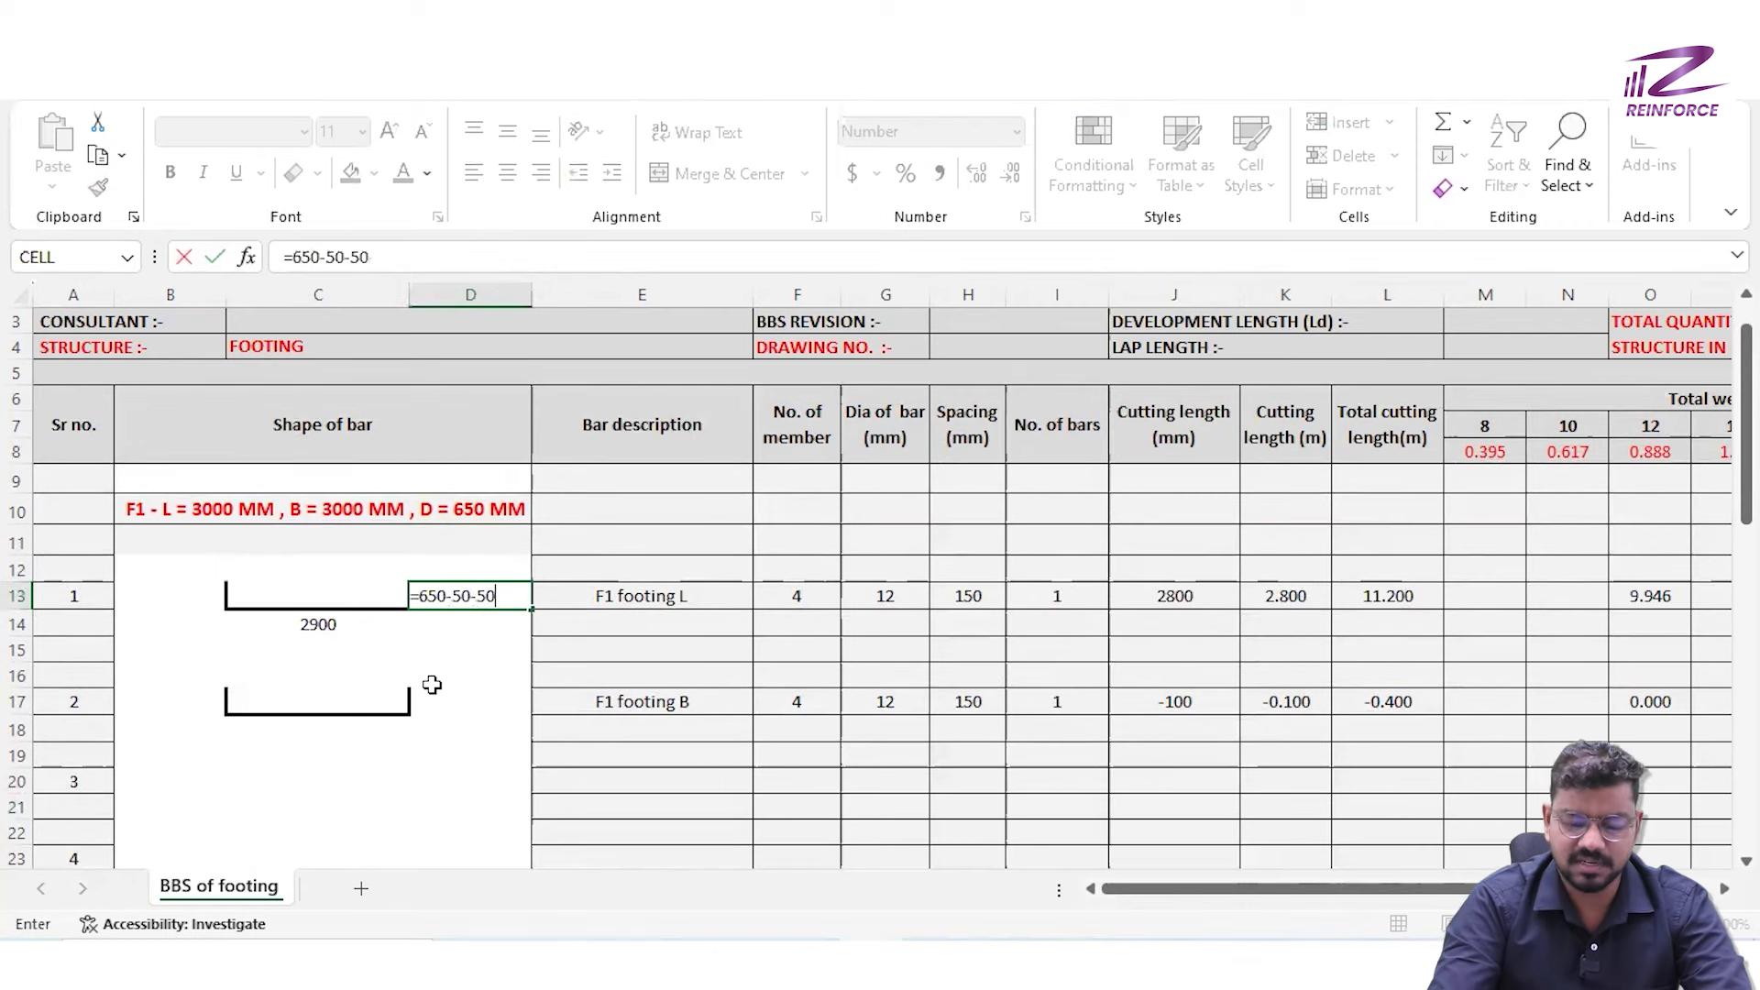
{"action": "key", "text": "Return"}
{"action": "key", "text": "Up"}
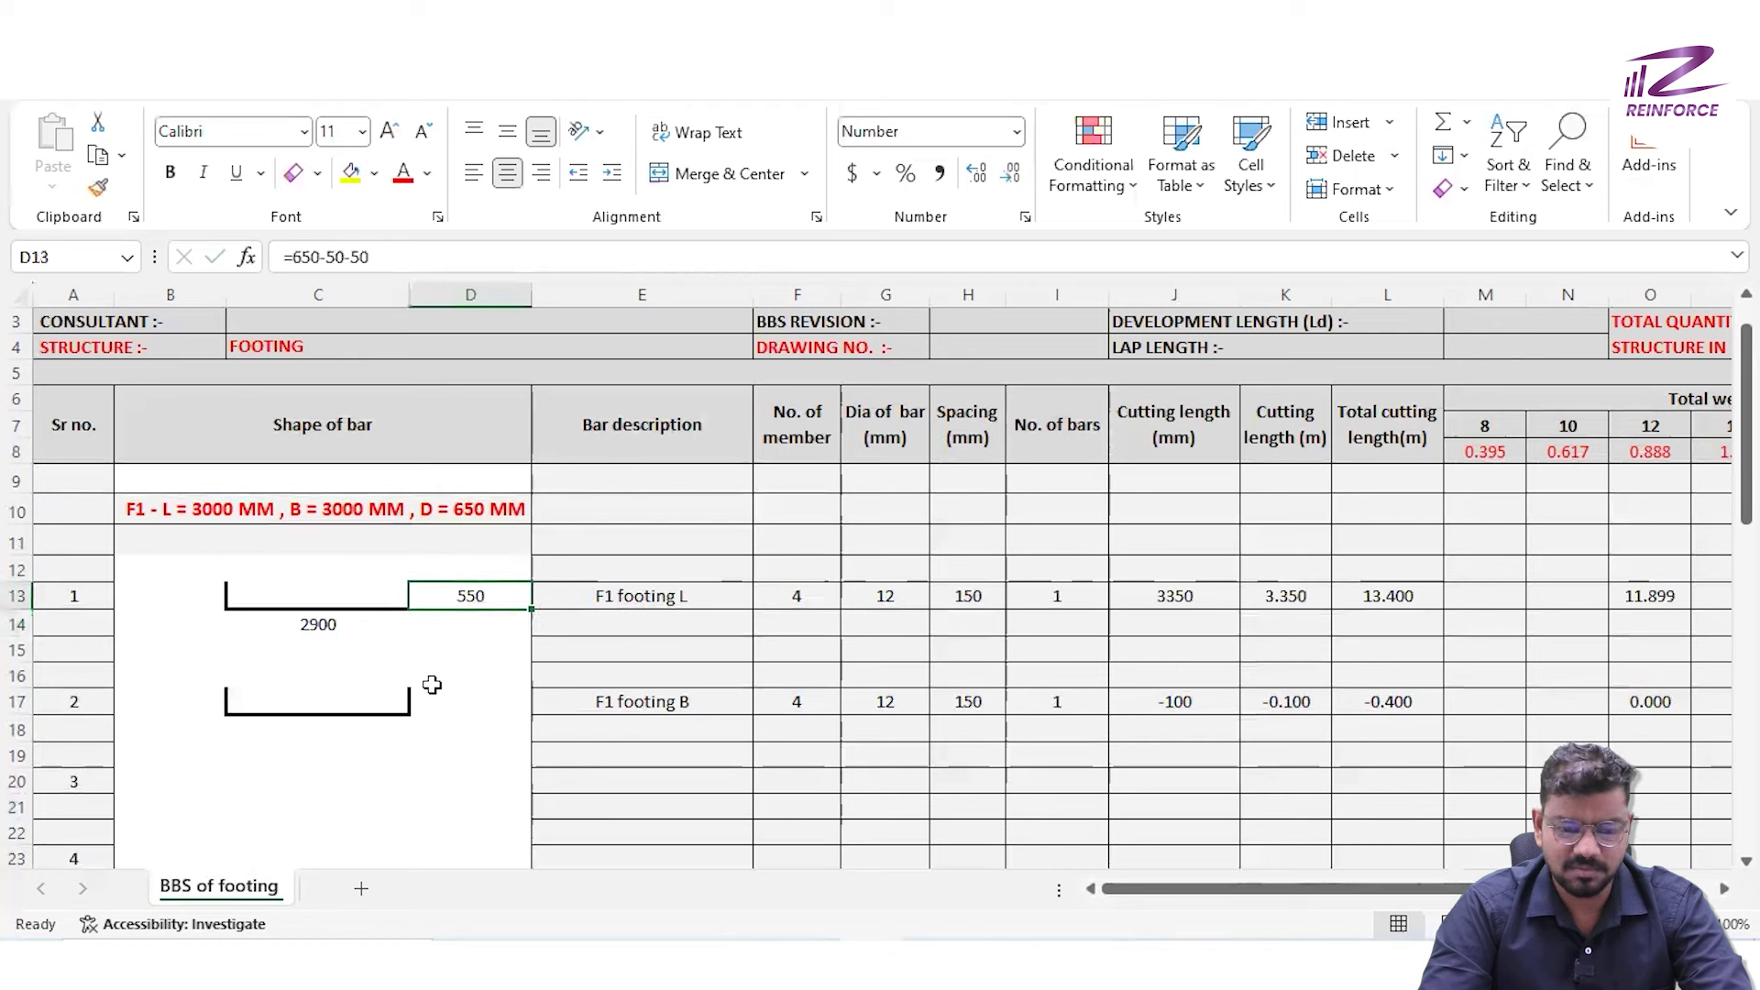
Enter the left leg height of bar 1 in B13 with the formula =650-50-50
{"action": "key", "text": "Left"}
{"action": "key", "text": "Left"}
{"action": "key", "text": "Left"}
{"action": "key", "text": "Right"}
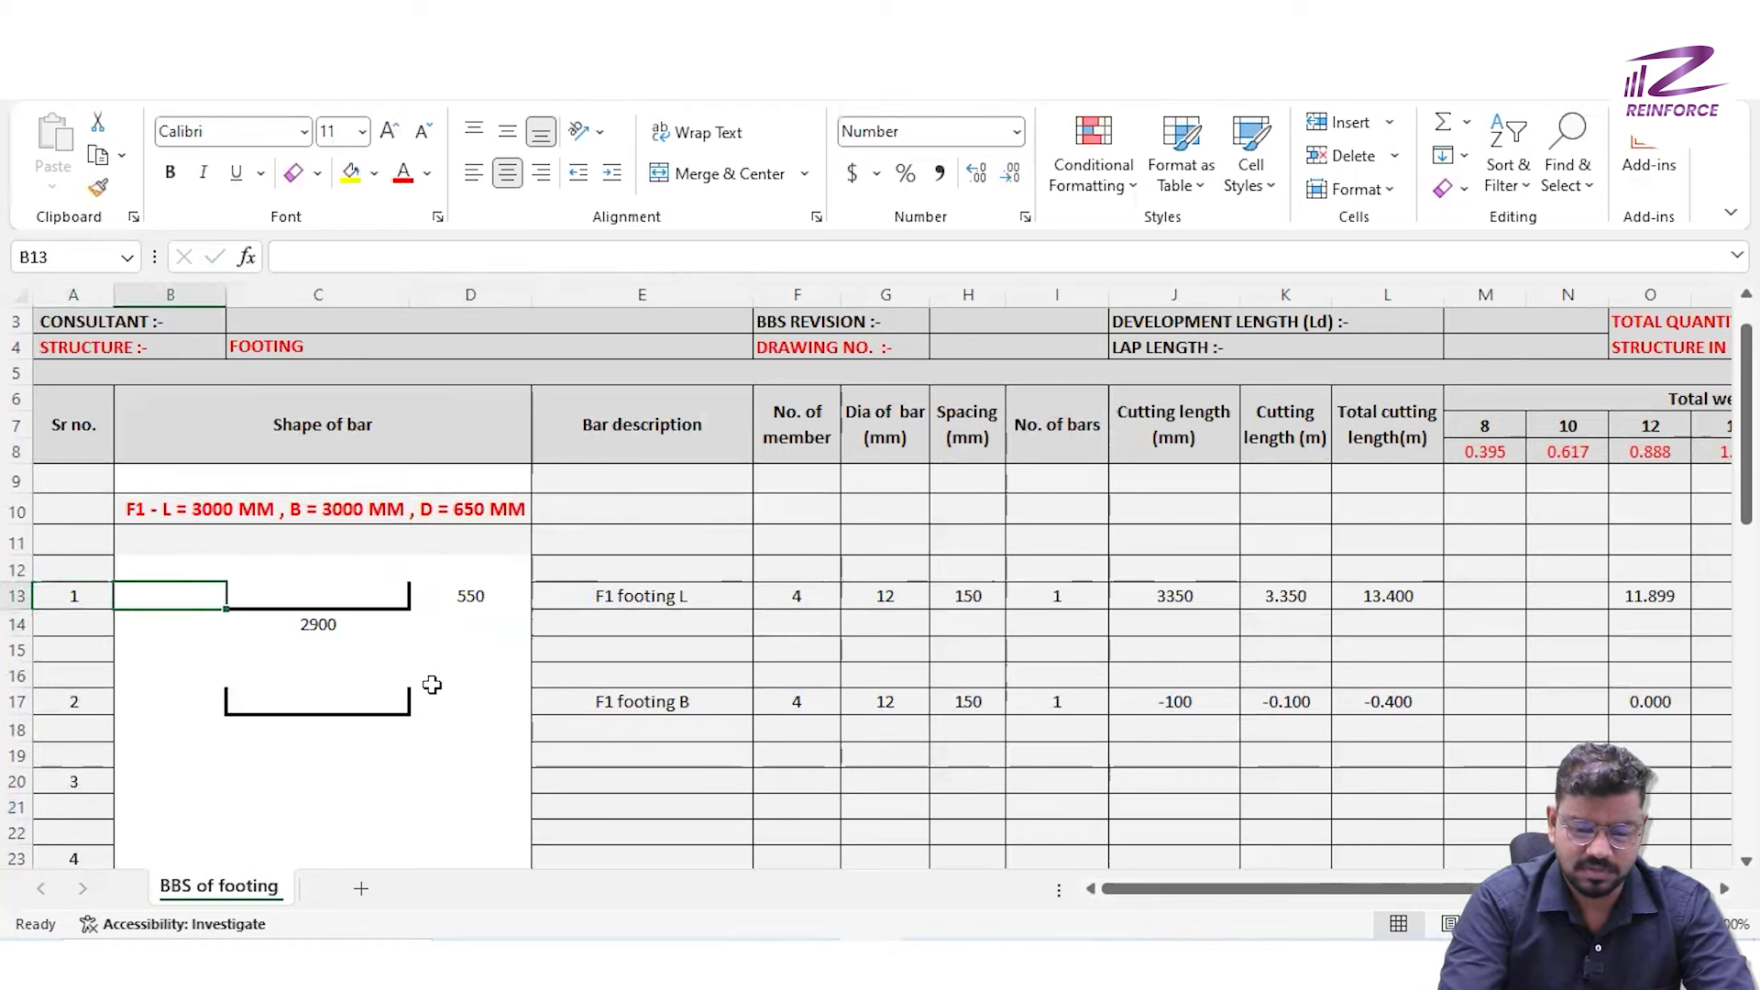
{"action": "type", "text": "=650-50-50"}
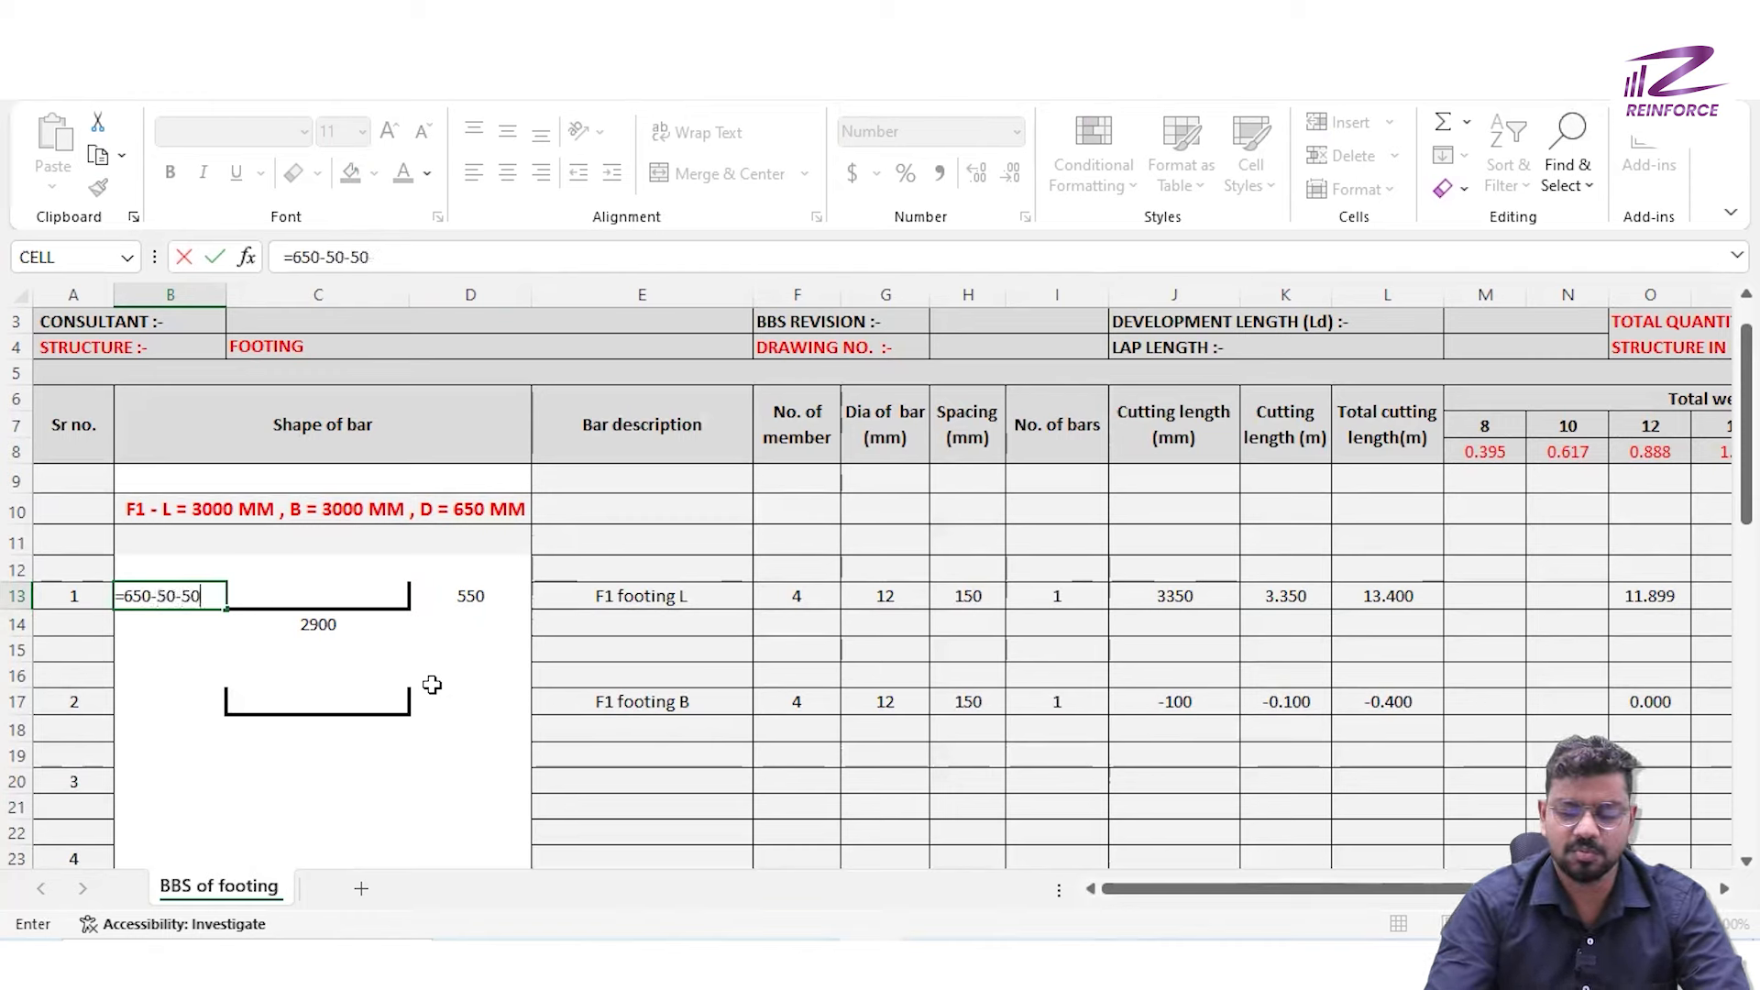
{"action": "key", "text": "Return"}
Review bar 1's cutting length formulas in J13 and K13
{"action": "key", "text": "Up"}
{"action": "key", "text": "Up"}
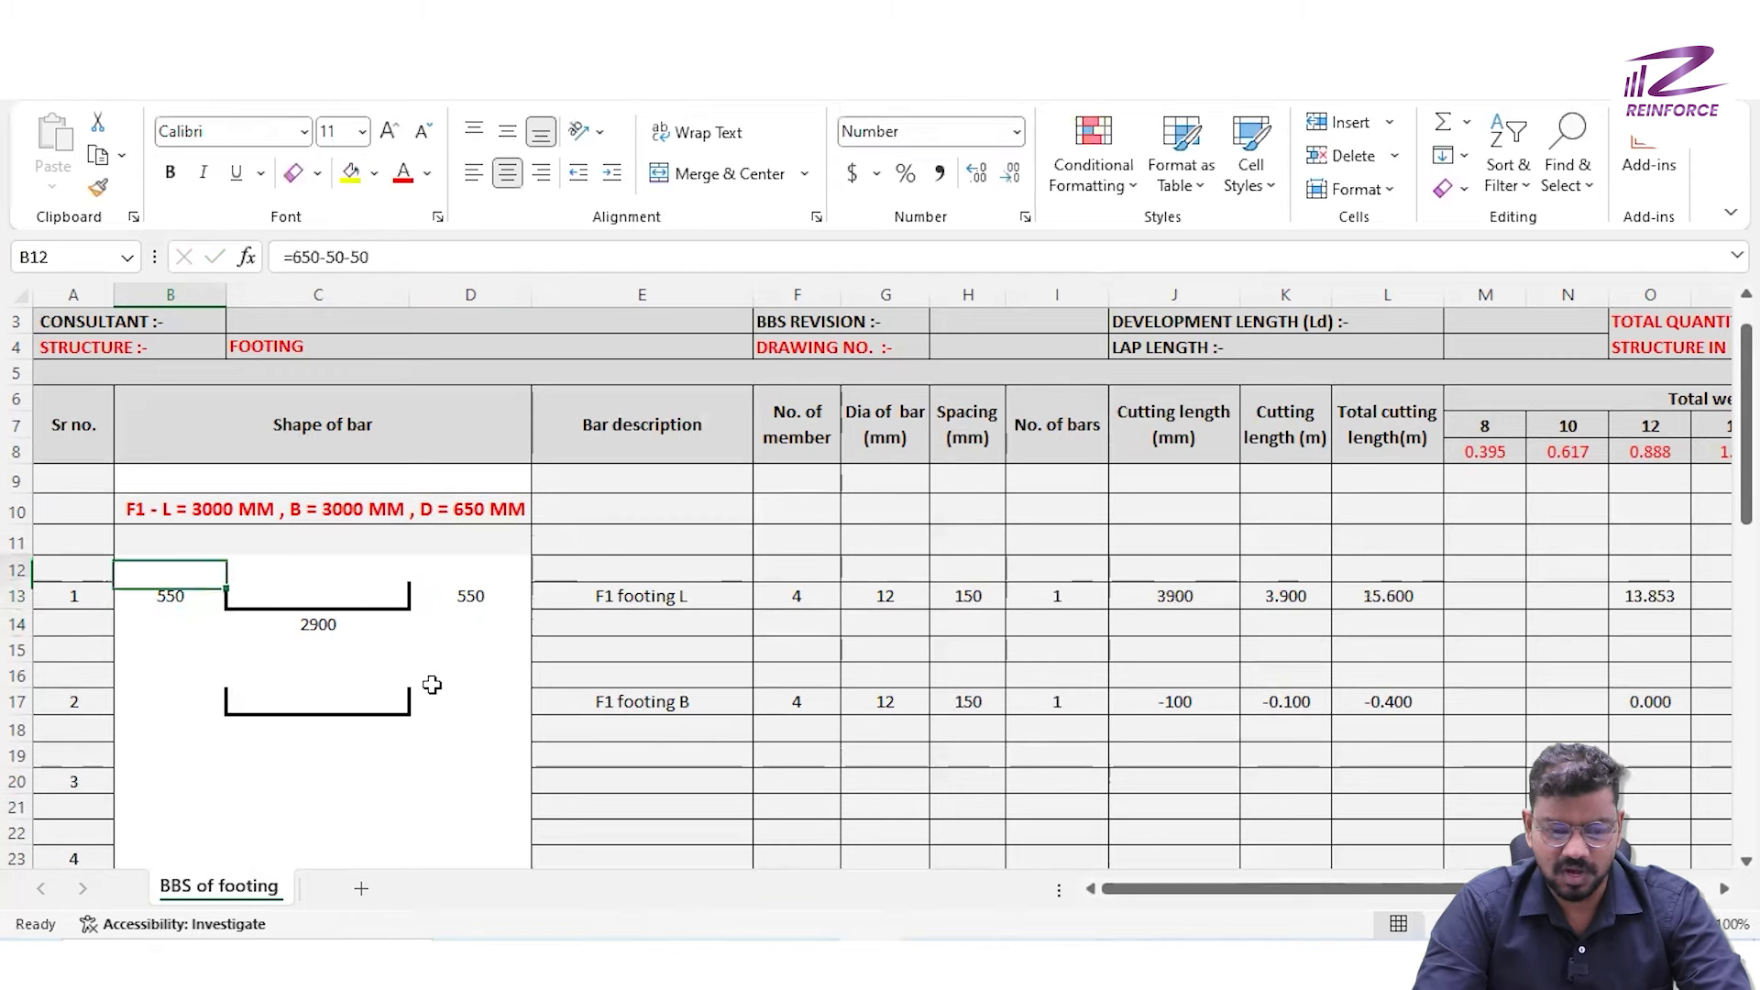
{"action": "key", "text": "Right"}
{"action": "key", "text": "Right"}
{"action": "key", "text": "Right"}
{"action": "key", "text": "Right"}
{"action": "key", "text": "Right"}
{"action": "key", "text": "Right"}
{"action": "key", "text": "Right"}
{"action": "key", "text": "Right"}
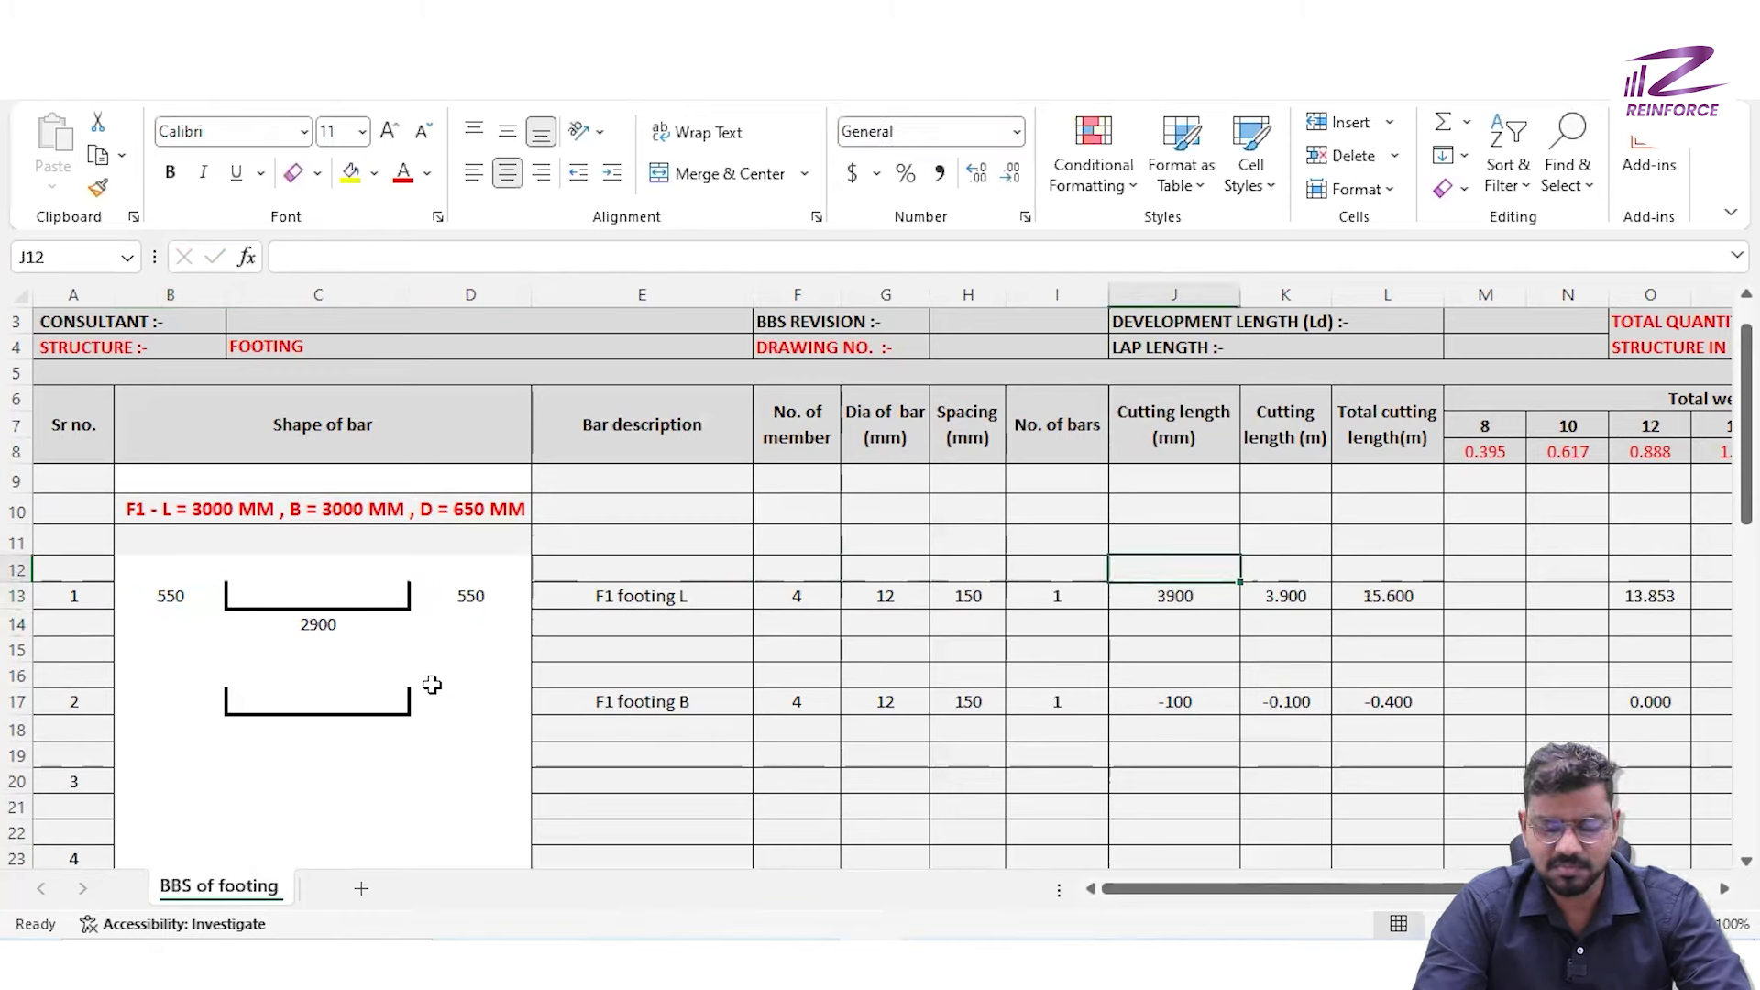
{"action": "key", "text": "Down"}
{"action": "key", "text": "Right"}
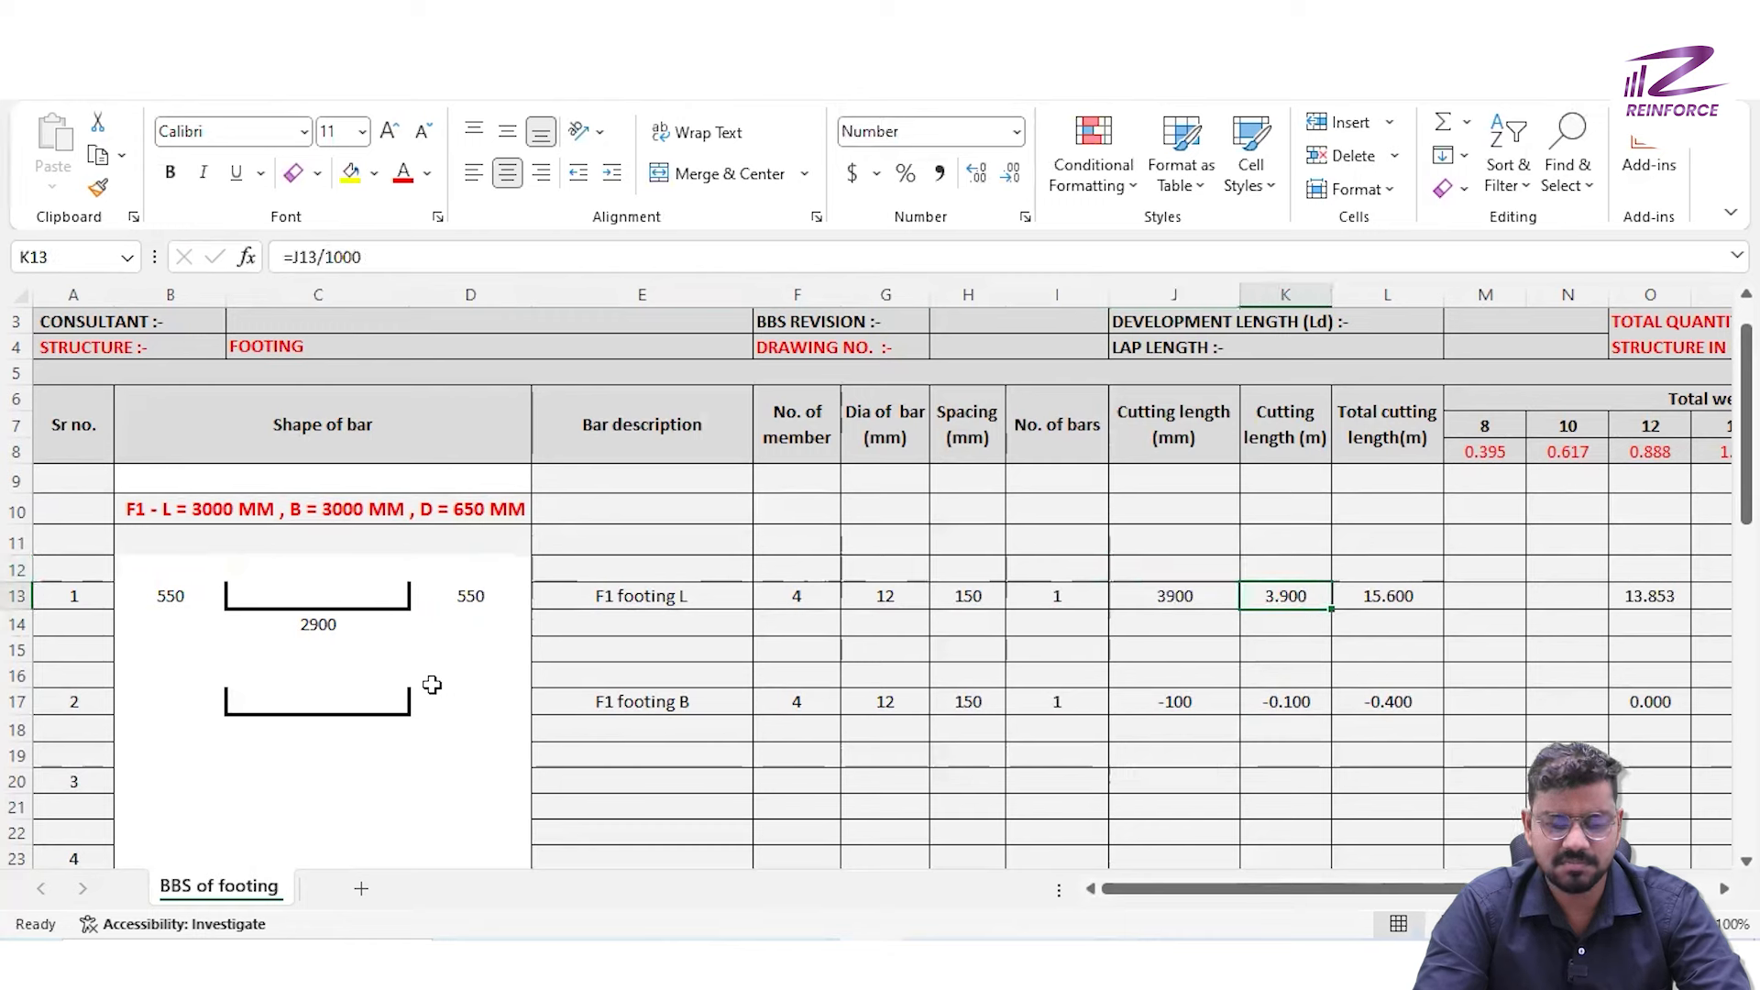
{"action": "key", "text": "Left"}
{"action": "key", "text": "Left"}
{"action": "key", "text": "Right"}
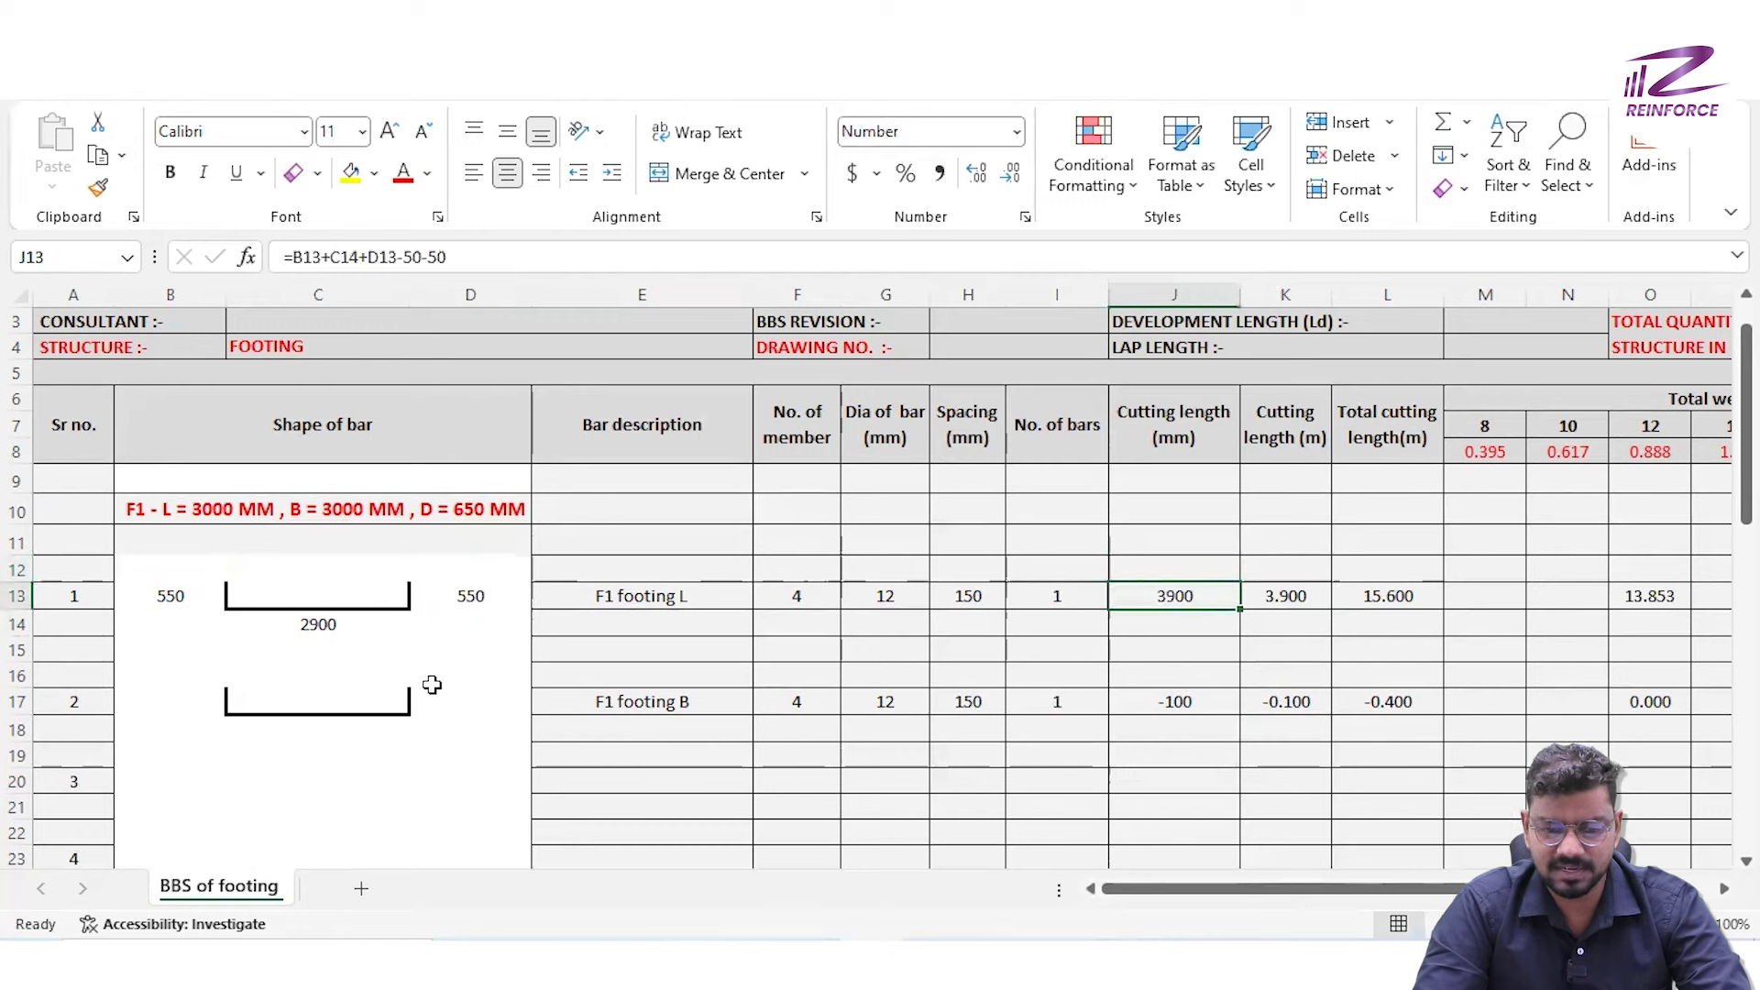
Enter bar 2's bottom length in C18 with the formula =3000-50-50
{"action": "key", "text": "Down"}
{"action": "key", "text": "Down"}
{"action": "key", "text": "Down"}
{"action": "key", "text": "Down"}
{"action": "key", "text": "Left"}
{"action": "key", "text": "Left"}
{"action": "key", "text": "Left"}
{"action": "key", "text": "Left"}
{"action": "key", "text": "Left"}
{"action": "key", "text": "Left"}
{"action": "key", "text": "Left"}
{"action": "key", "text": "Left"}
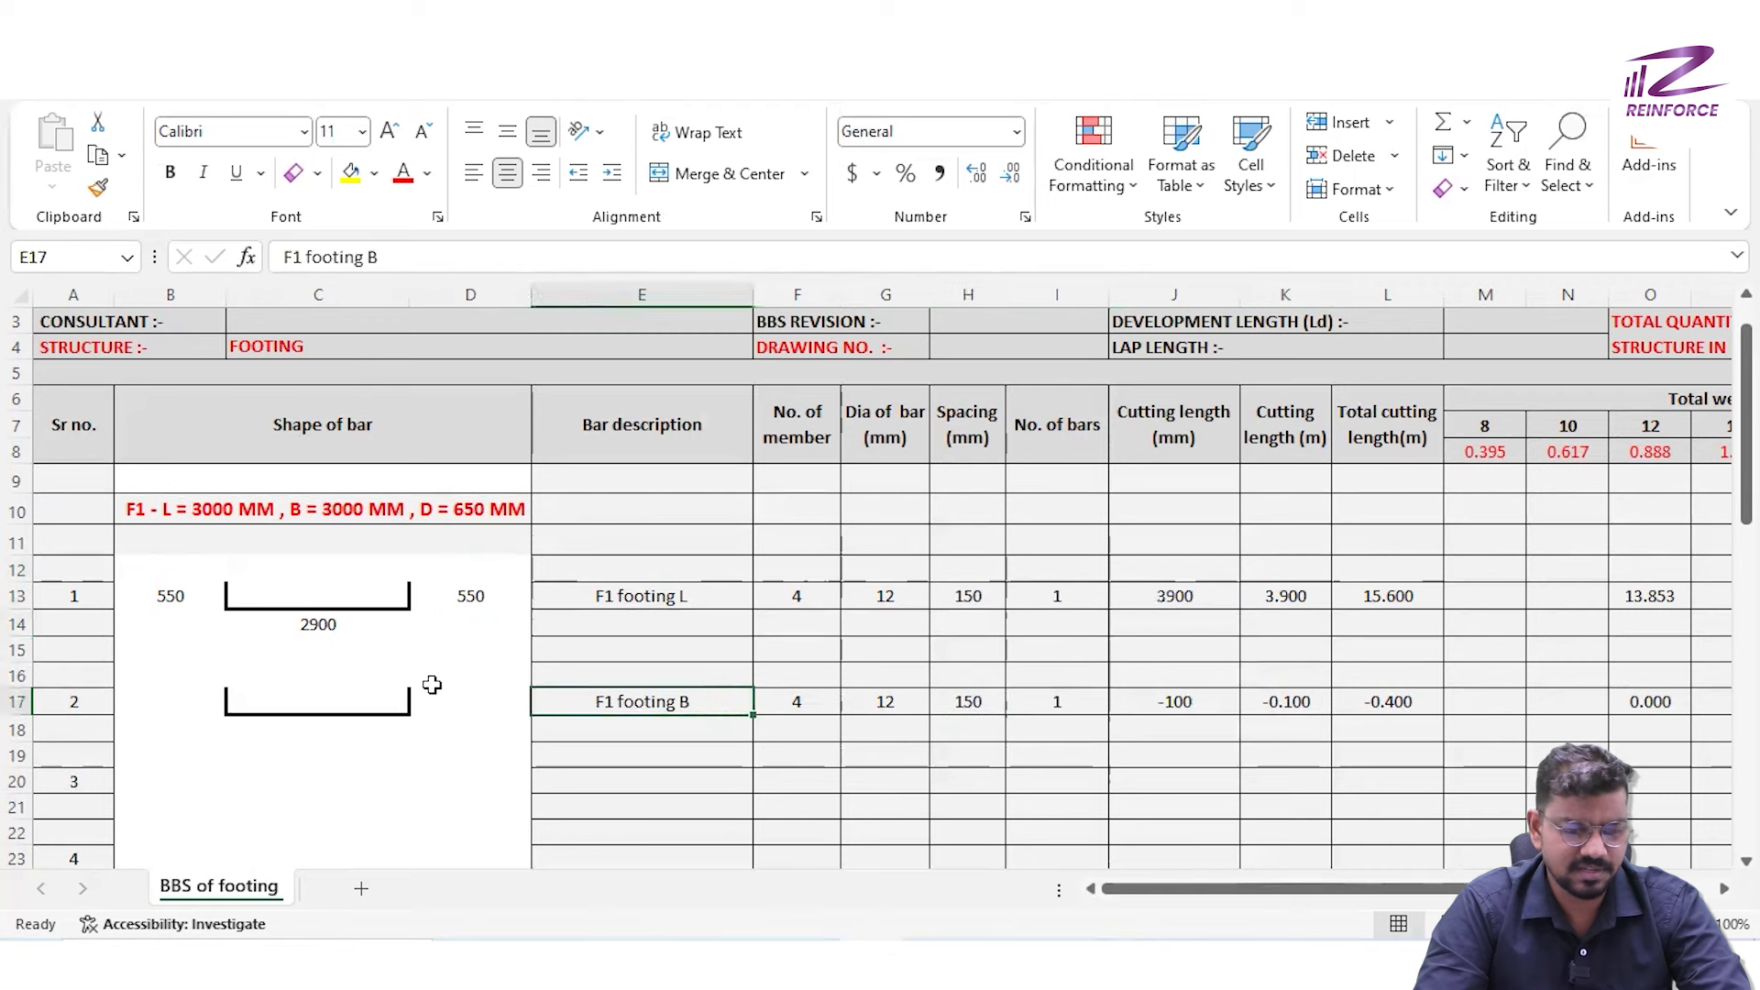
{"action": "key", "text": "Down"}
{"action": "key", "text": "Right"}
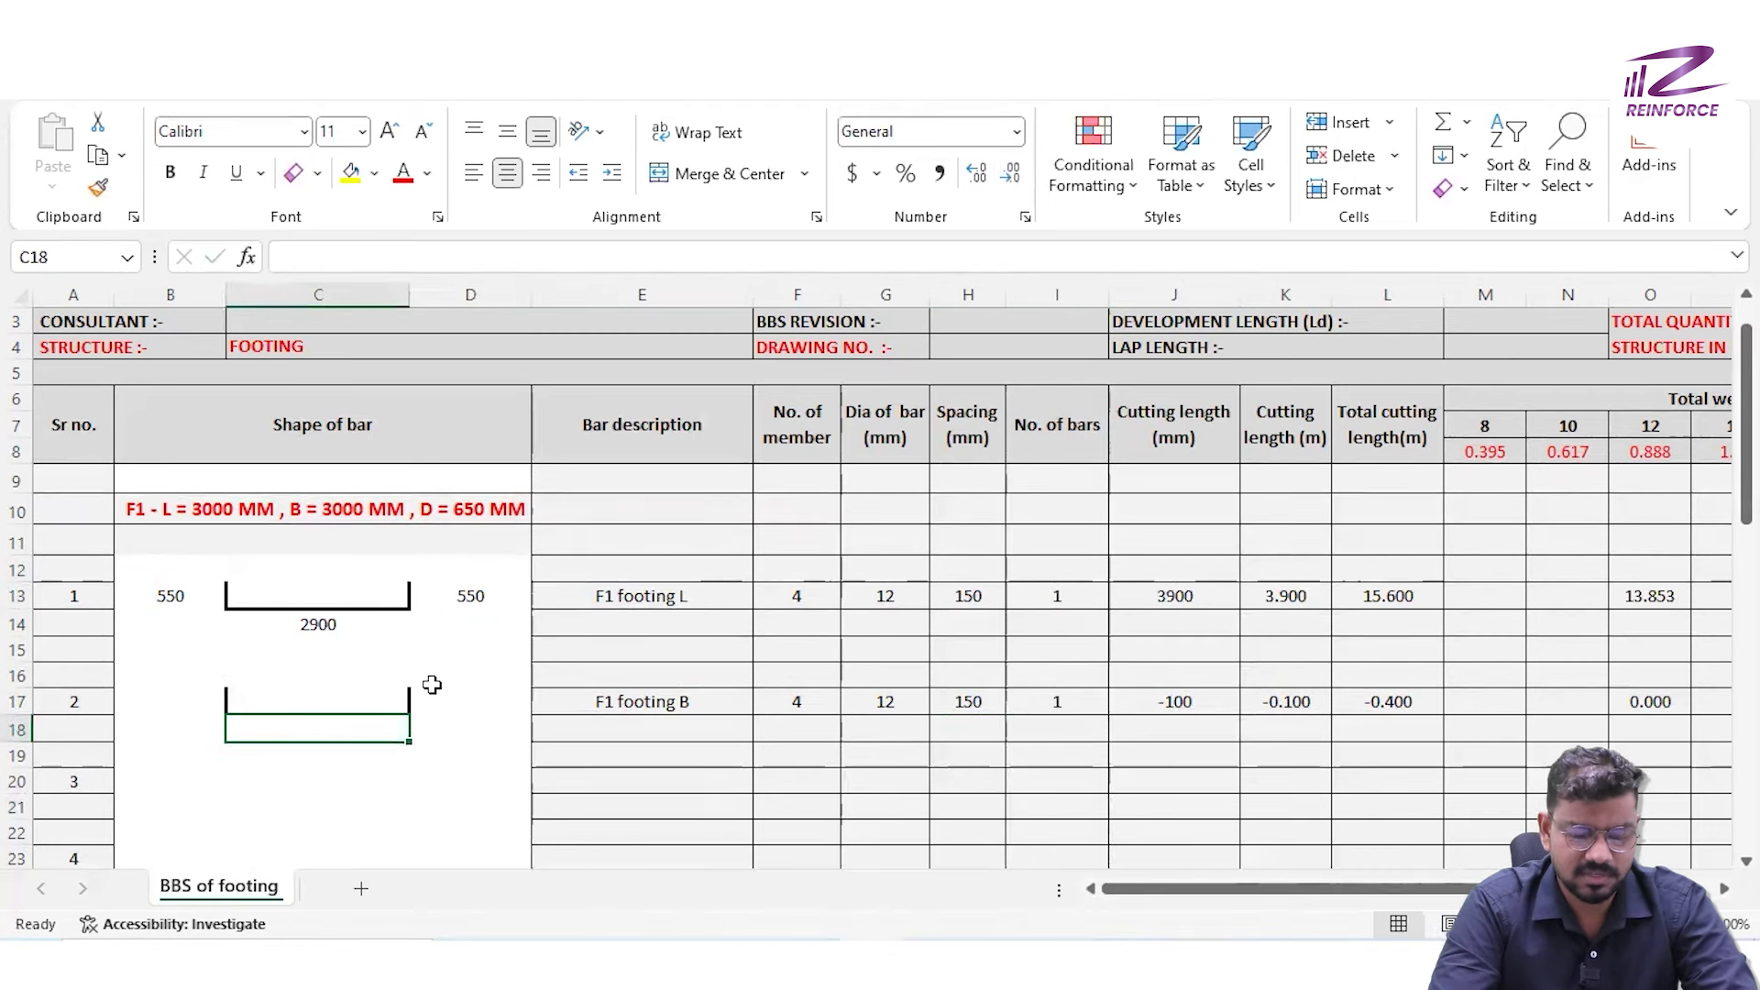
{"action": "type", "text": "=3000-50-50"}
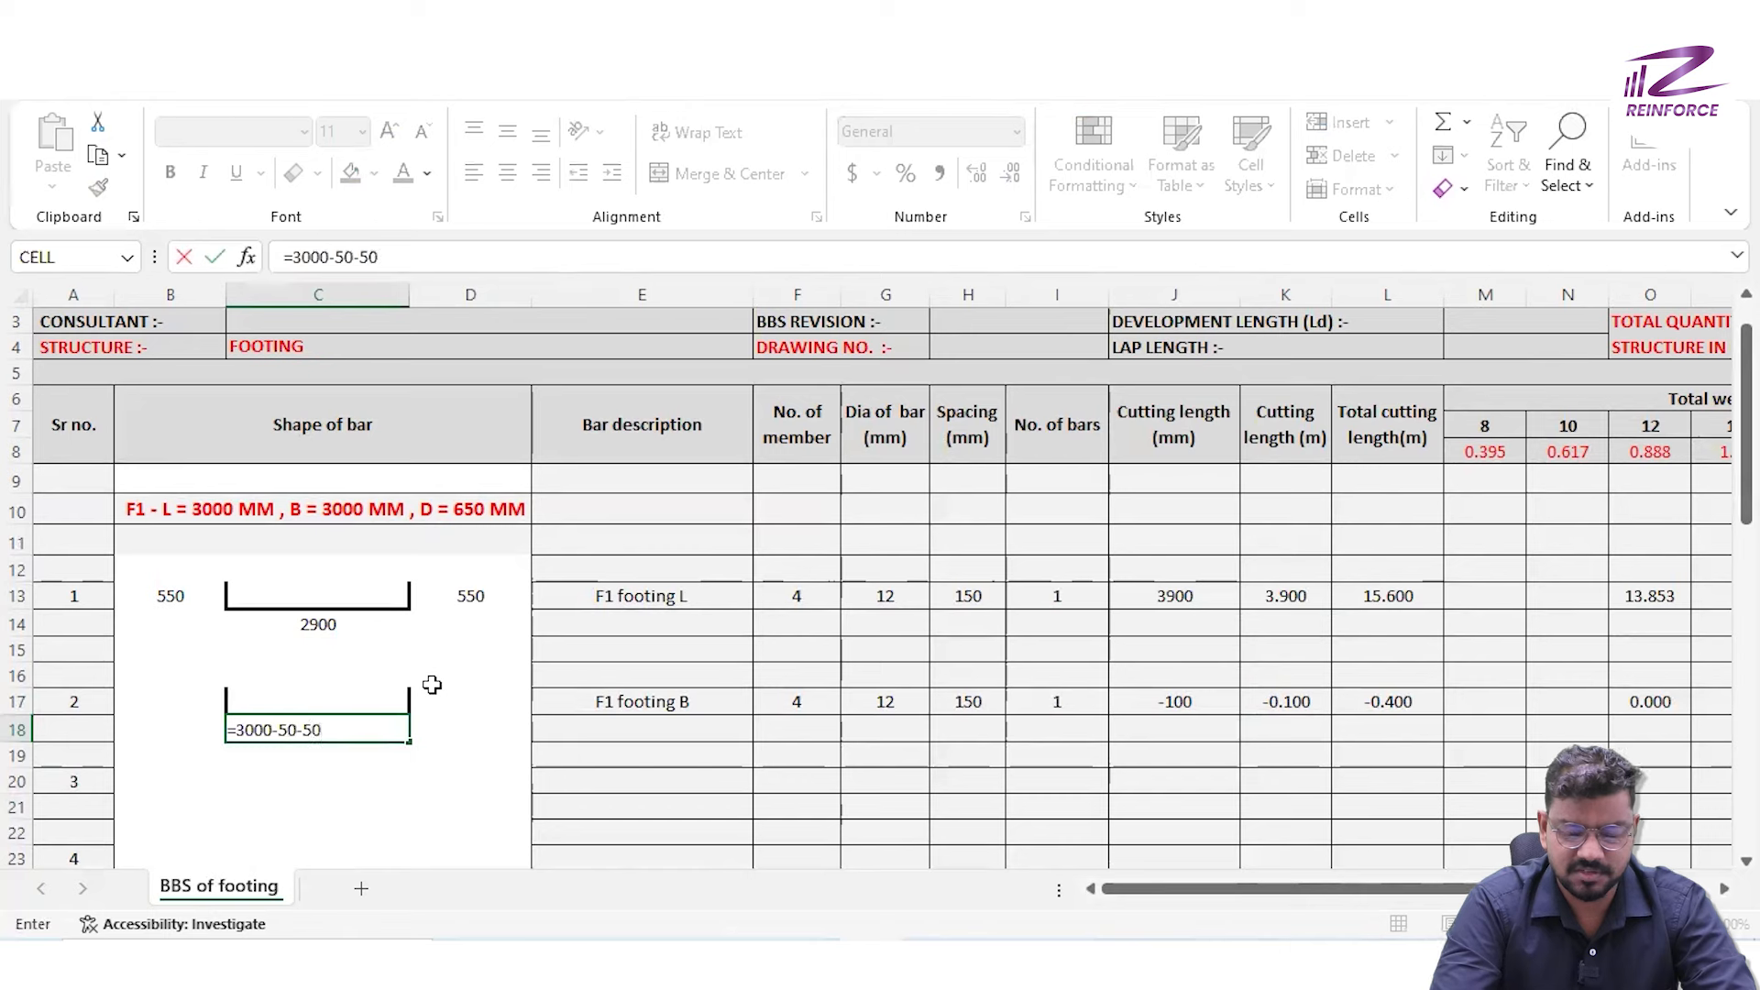
{"action": "key", "text": "Return"}
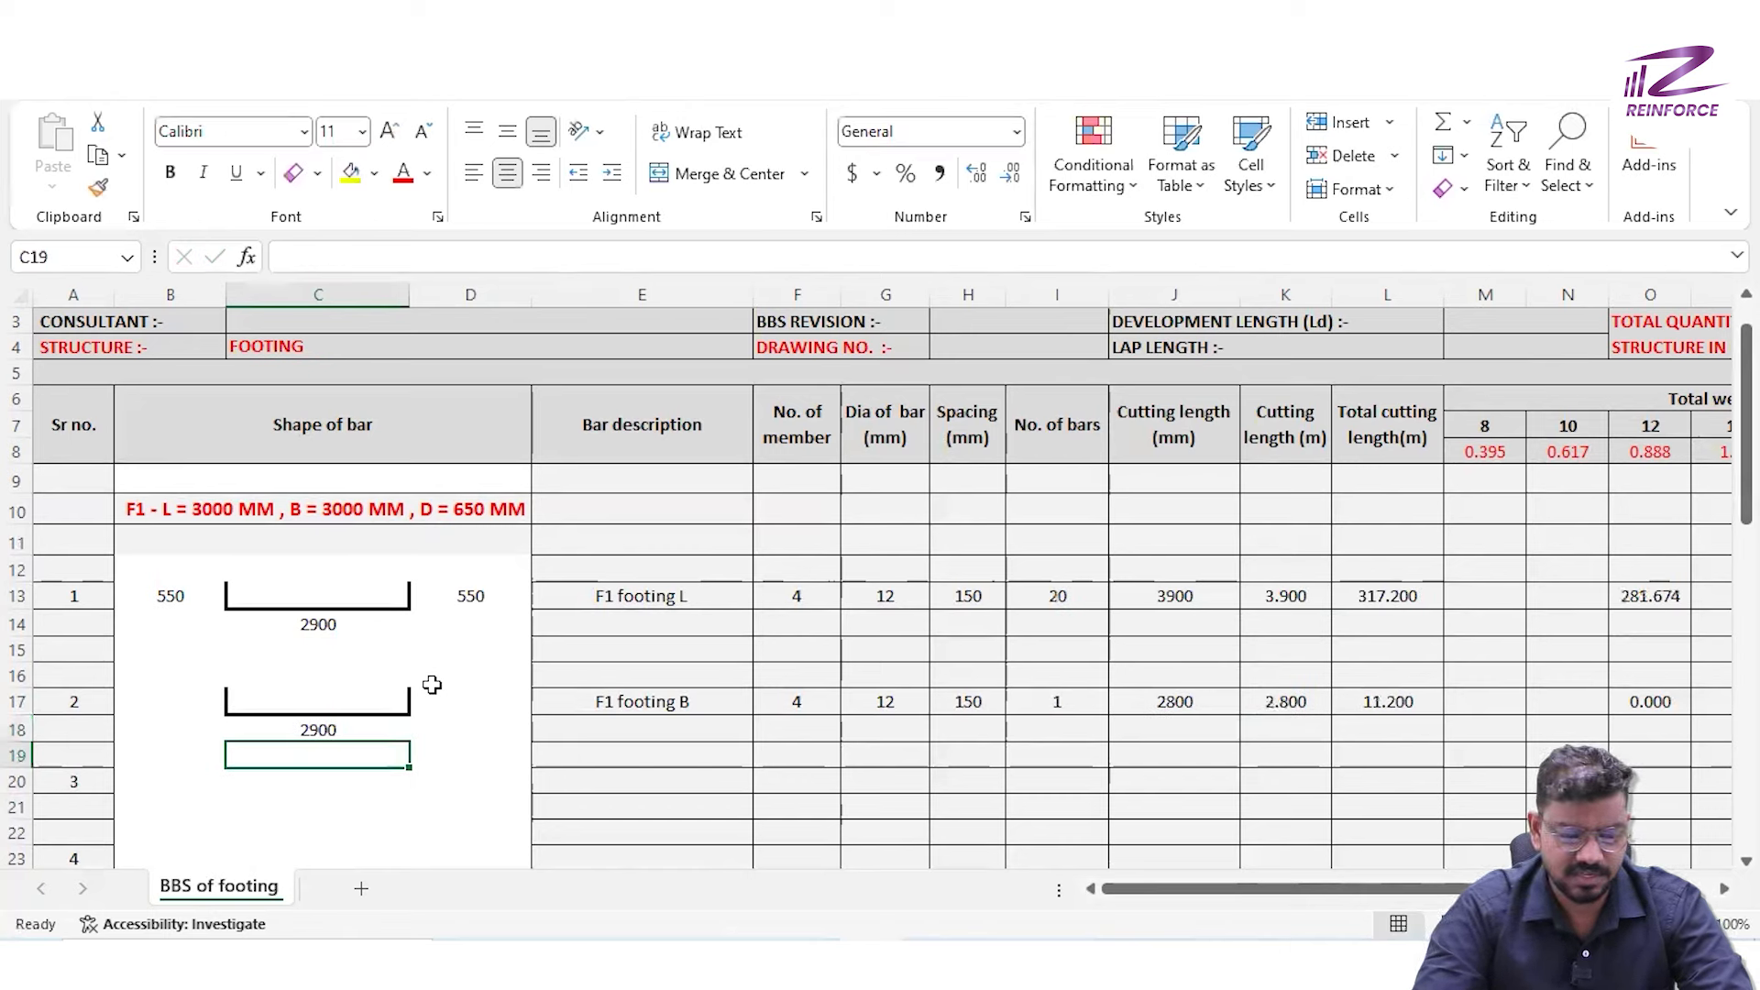
Enter the right leg height of bar 2 in D17 with the formula =650-50-50
{"action": "left_click", "coordinate": [431, 686]}
{"action": "type", "text": "=650"}
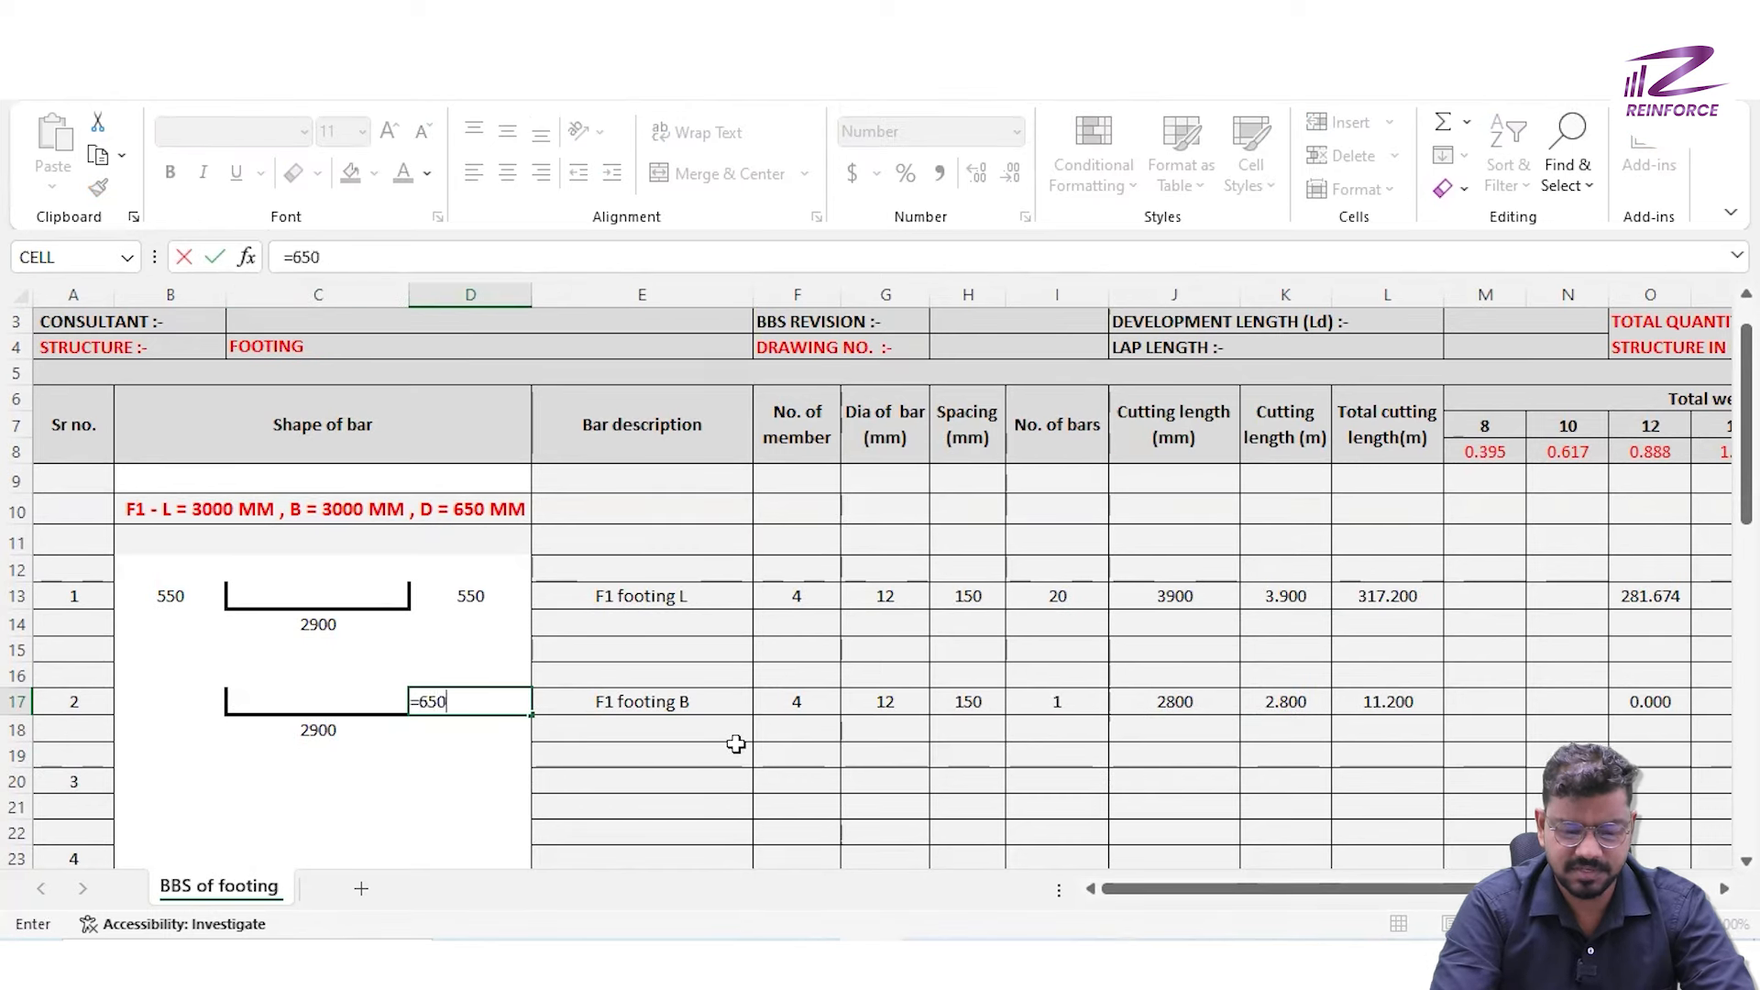
{"action": "type", "text": "-50-50"}
{"action": "key", "text": "Return"}
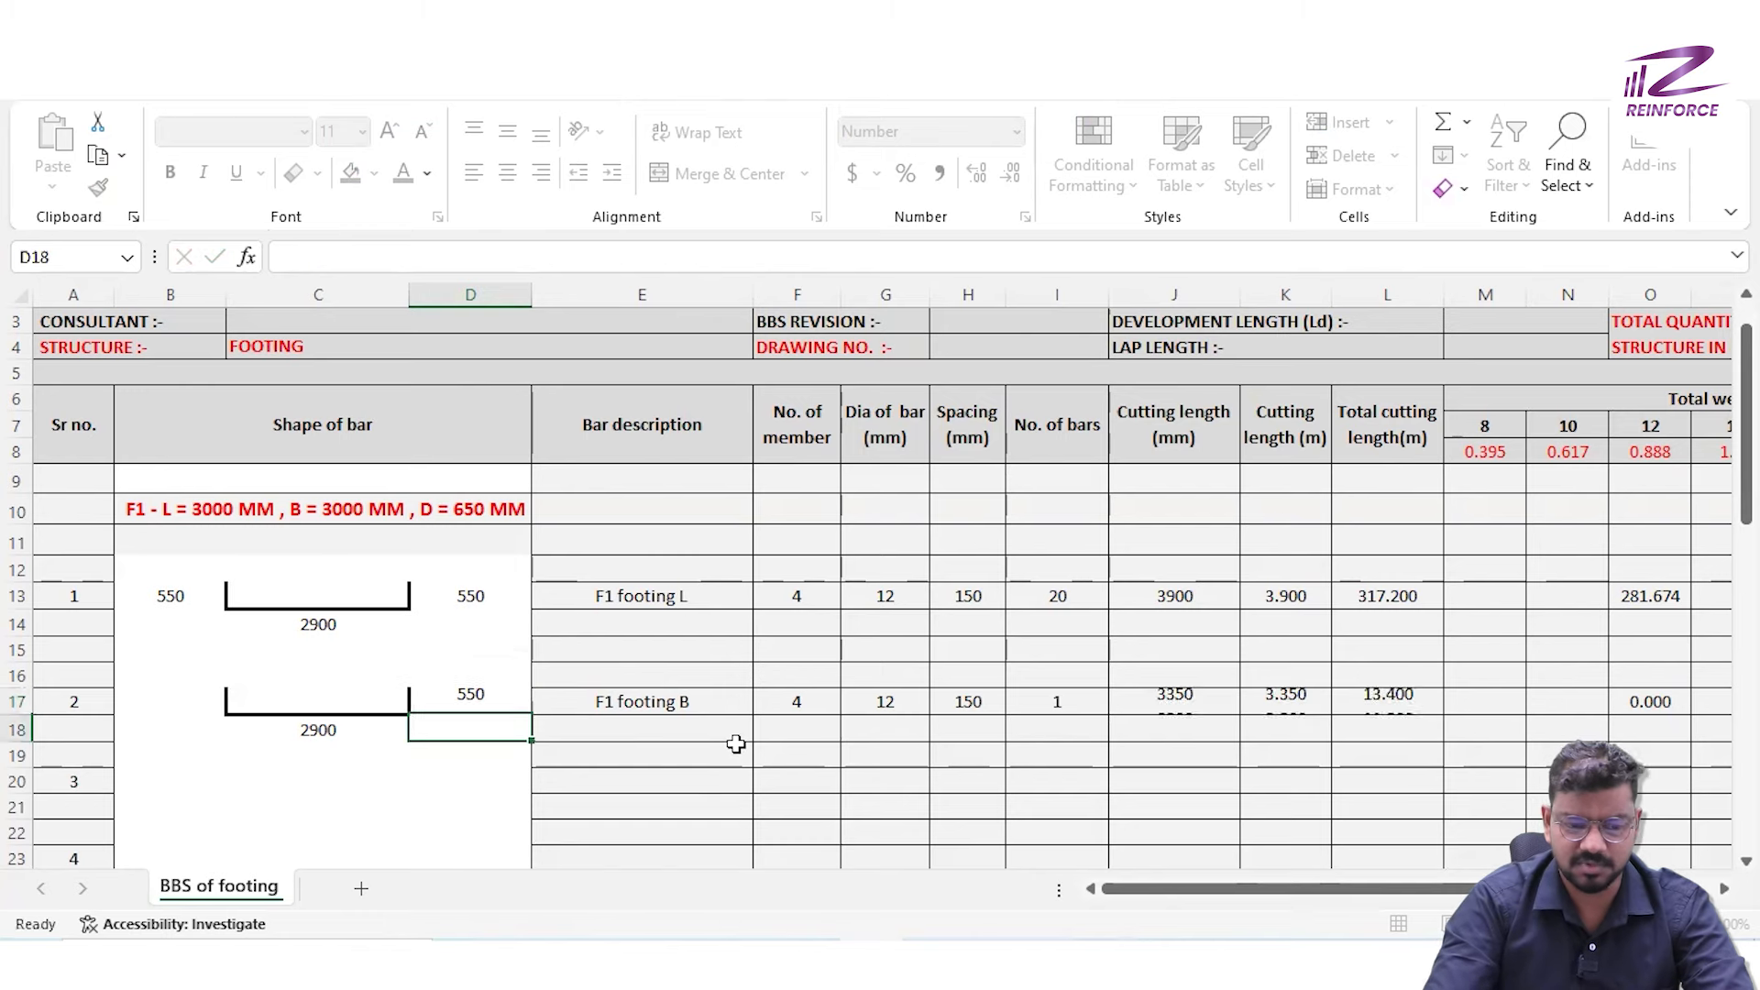
Enter the left leg height of bar 2 in B17 as =D17 and select its number-of-bars cell I17
{"action": "key", "text": "Up"}
{"action": "key", "text": "Left"}
{"action": "key", "text": "Left"}
{"action": "type", "text": "="}
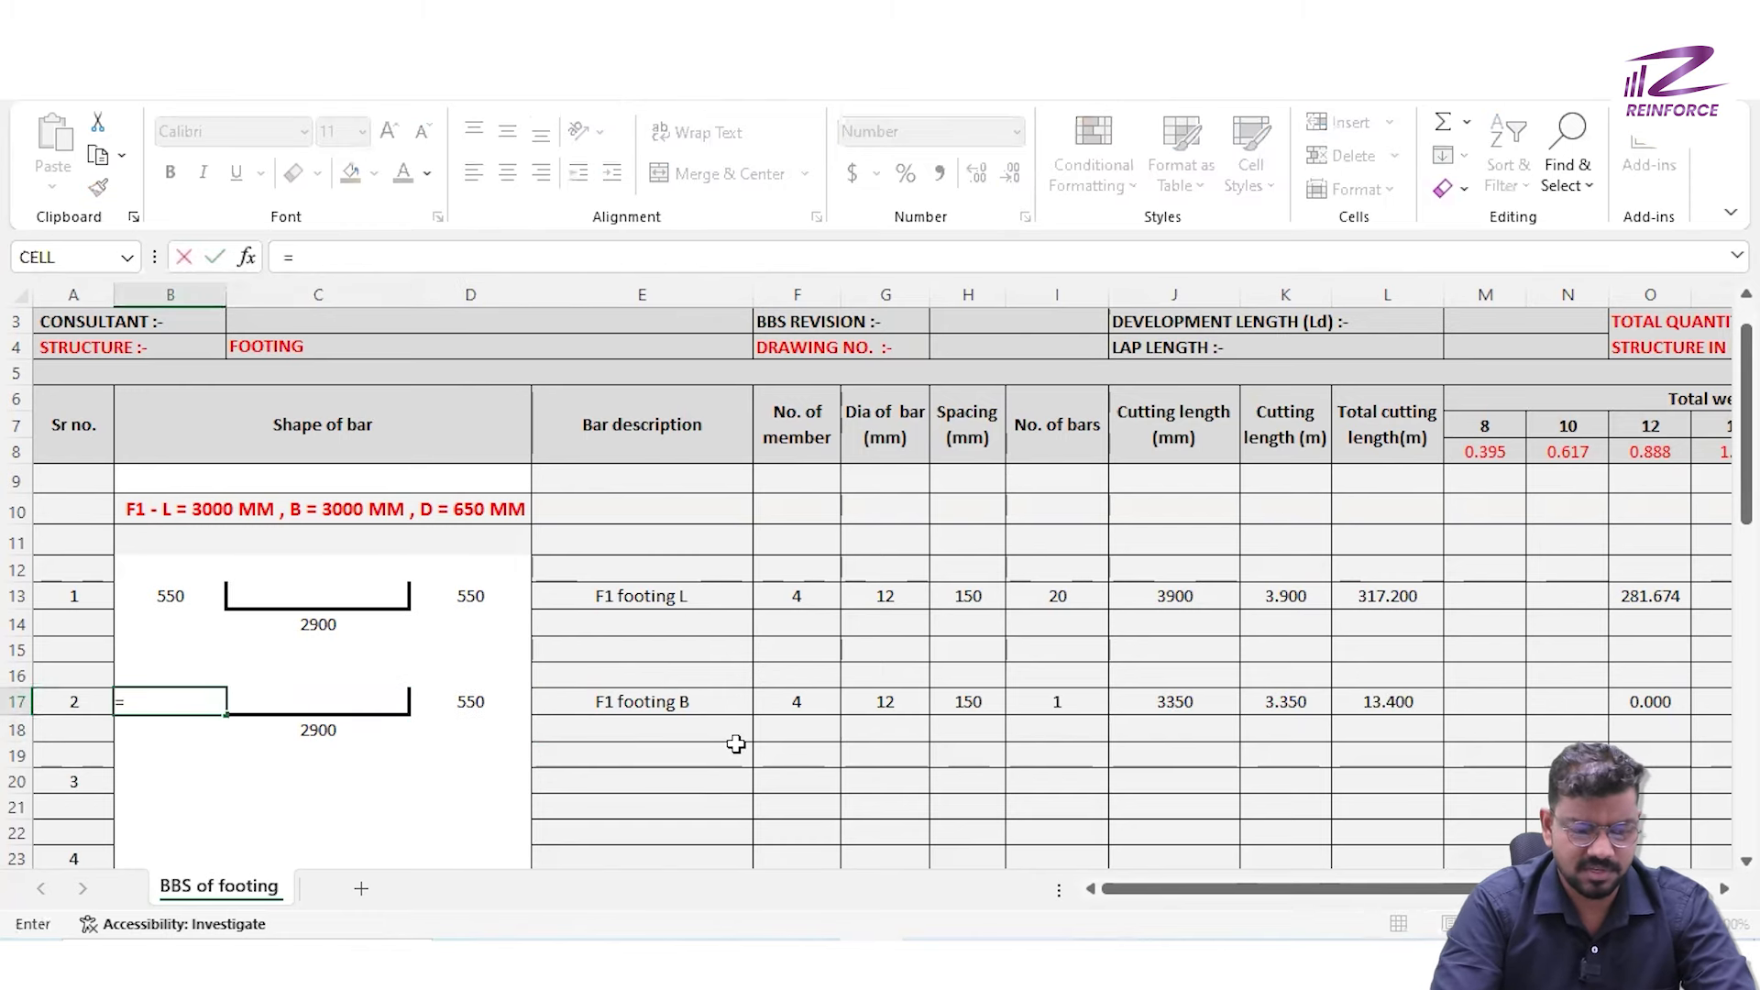
{"action": "type", "text": "D17"}
{"action": "key", "text": "Right"}
{"action": "key", "text": "Right"}
{"action": "key", "text": "Right"}
{"action": "key", "text": "Right"}
{"action": "key", "text": "Right"}
{"action": "key", "text": "Right"}
{"action": "key", "text": "Right"}
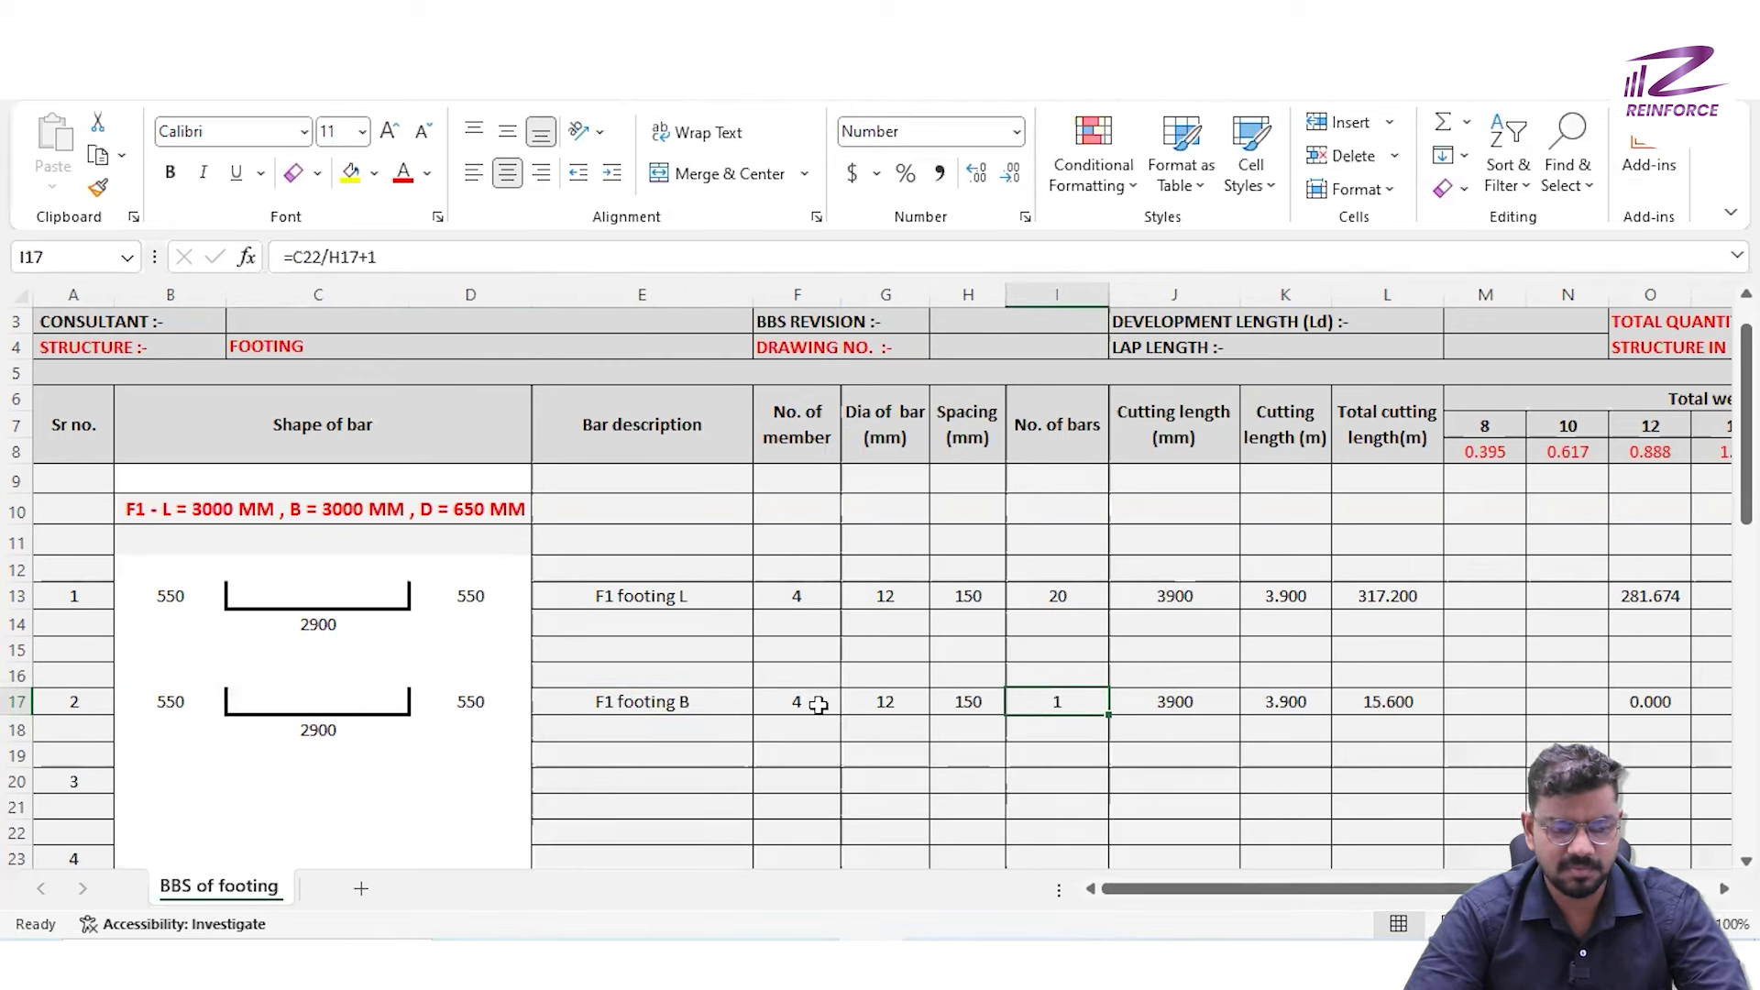
Correct bar 2's number-of-bars formula in I17 to =C14/H17+1
{"action": "left_click", "coordinate": [323, 257]}
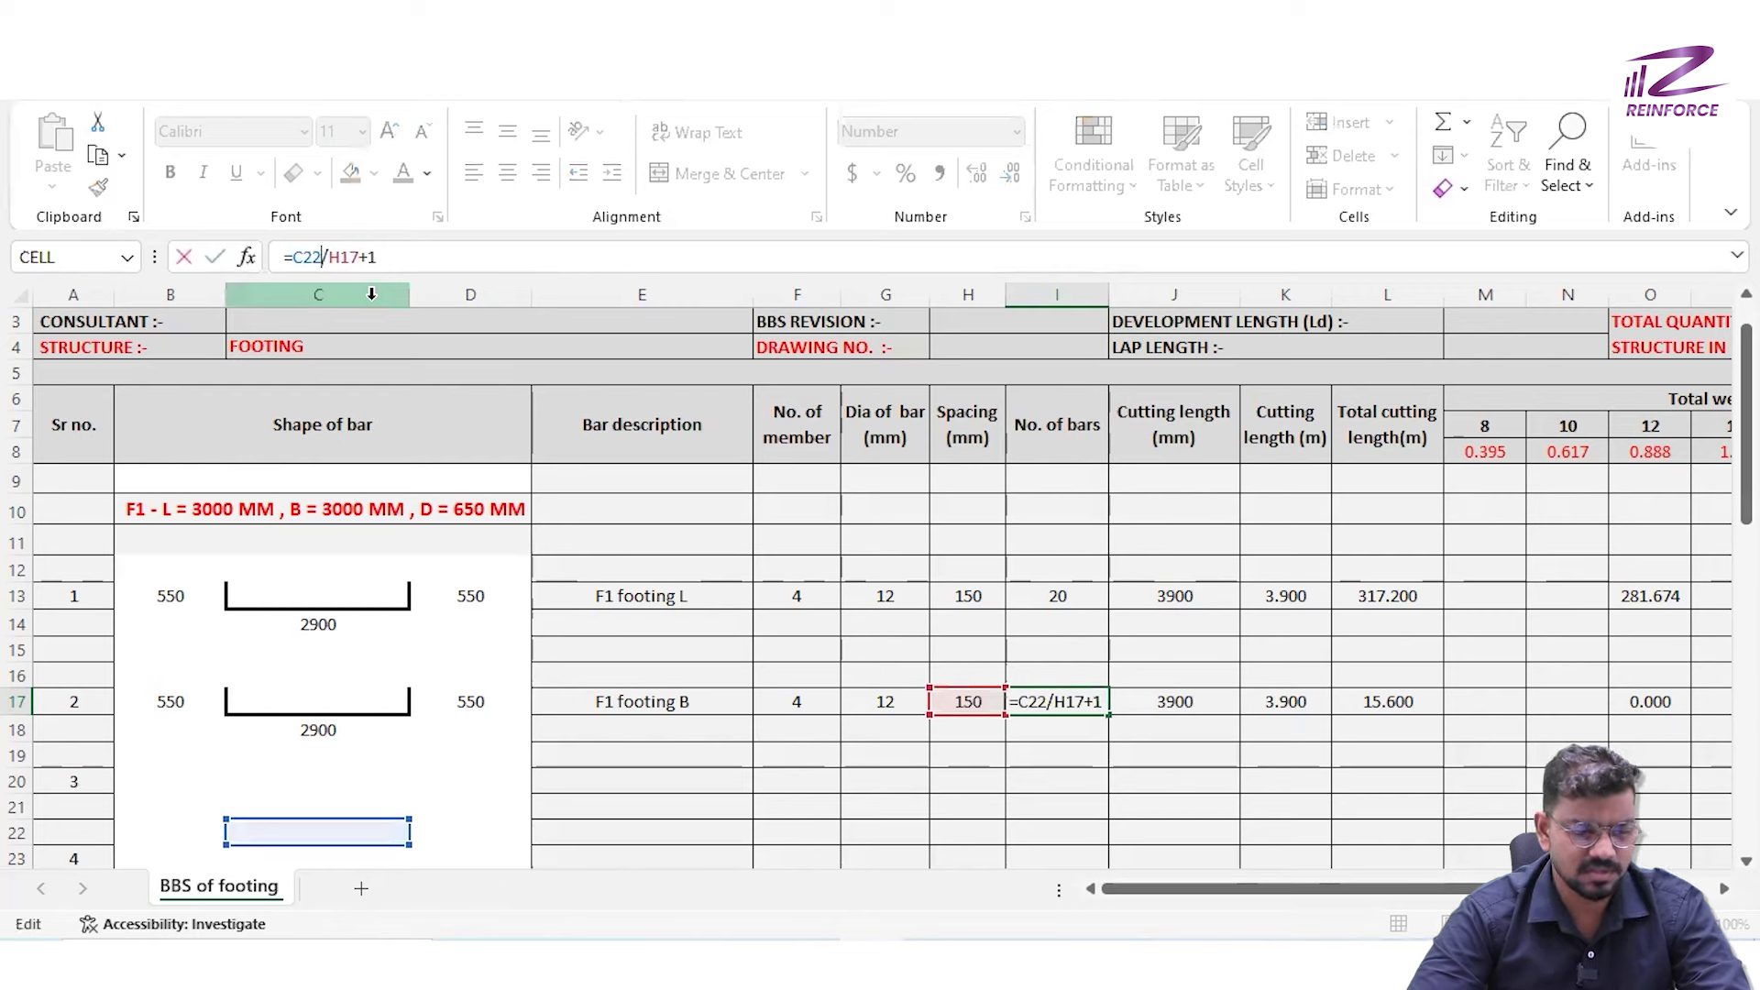
{"action": "left_click", "coordinate": [319, 624]}
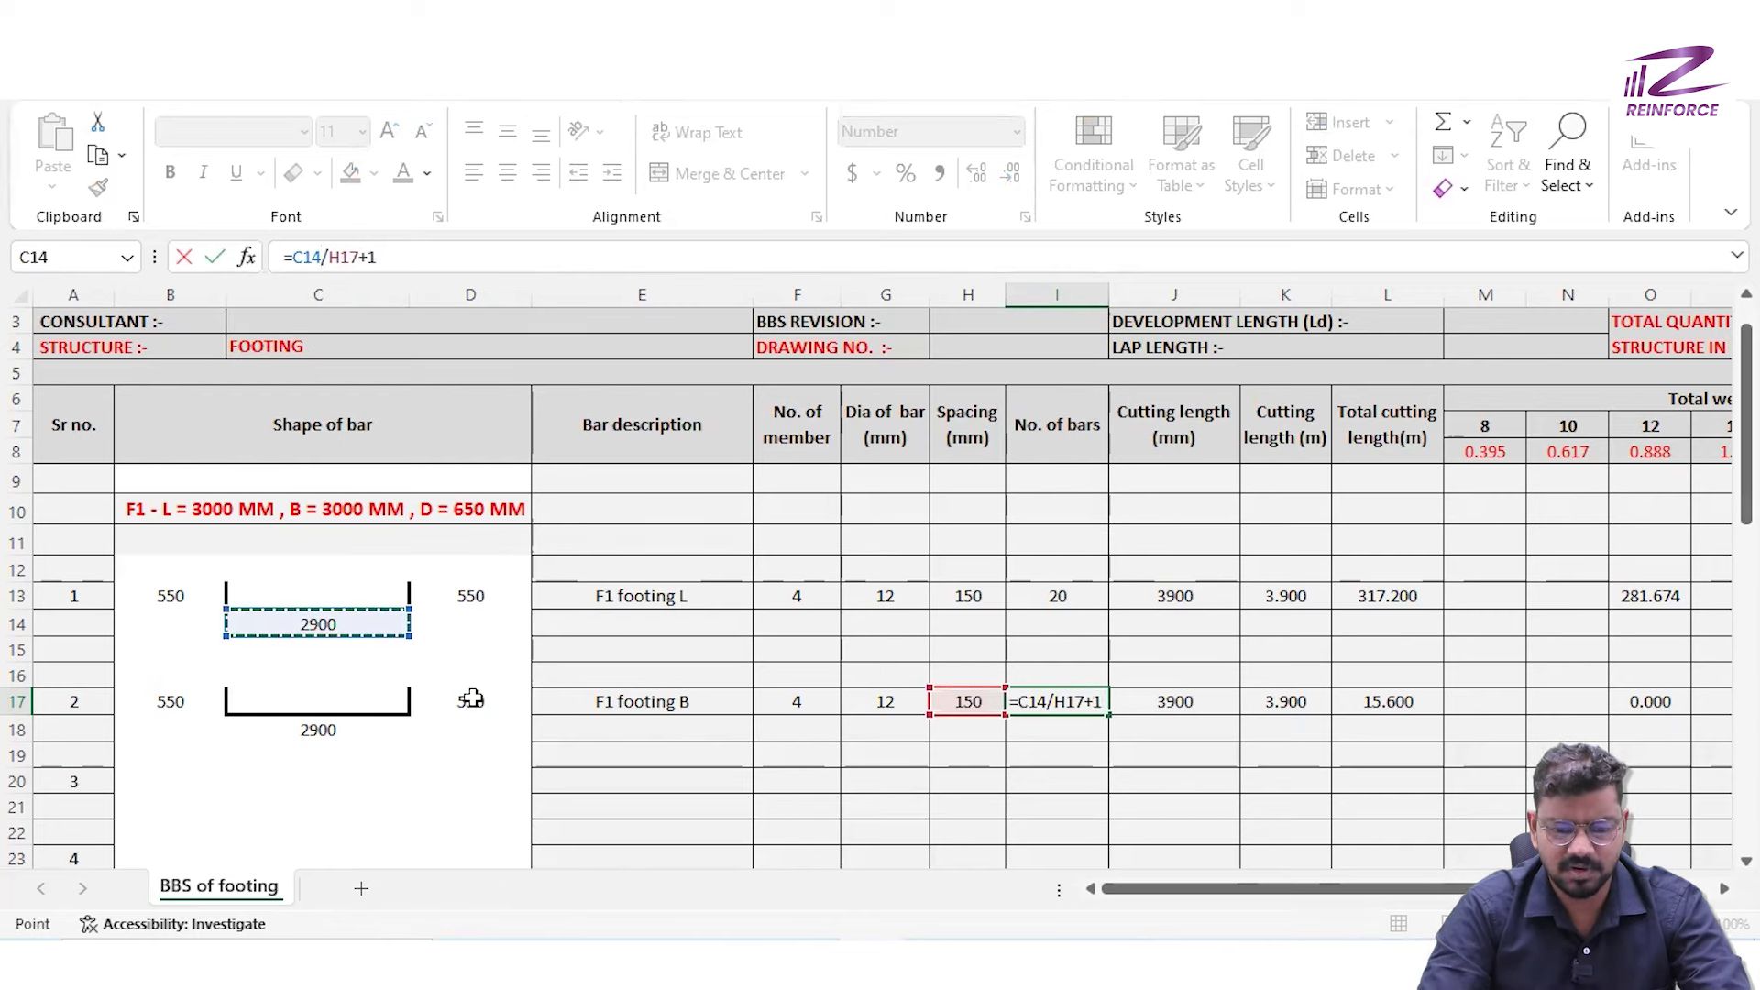
{"action": "key", "text": "Return"}
{"action": "key", "text": "Up"}
{"action": "key", "text": "Up"}
{"action": "key", "text": "Up"}
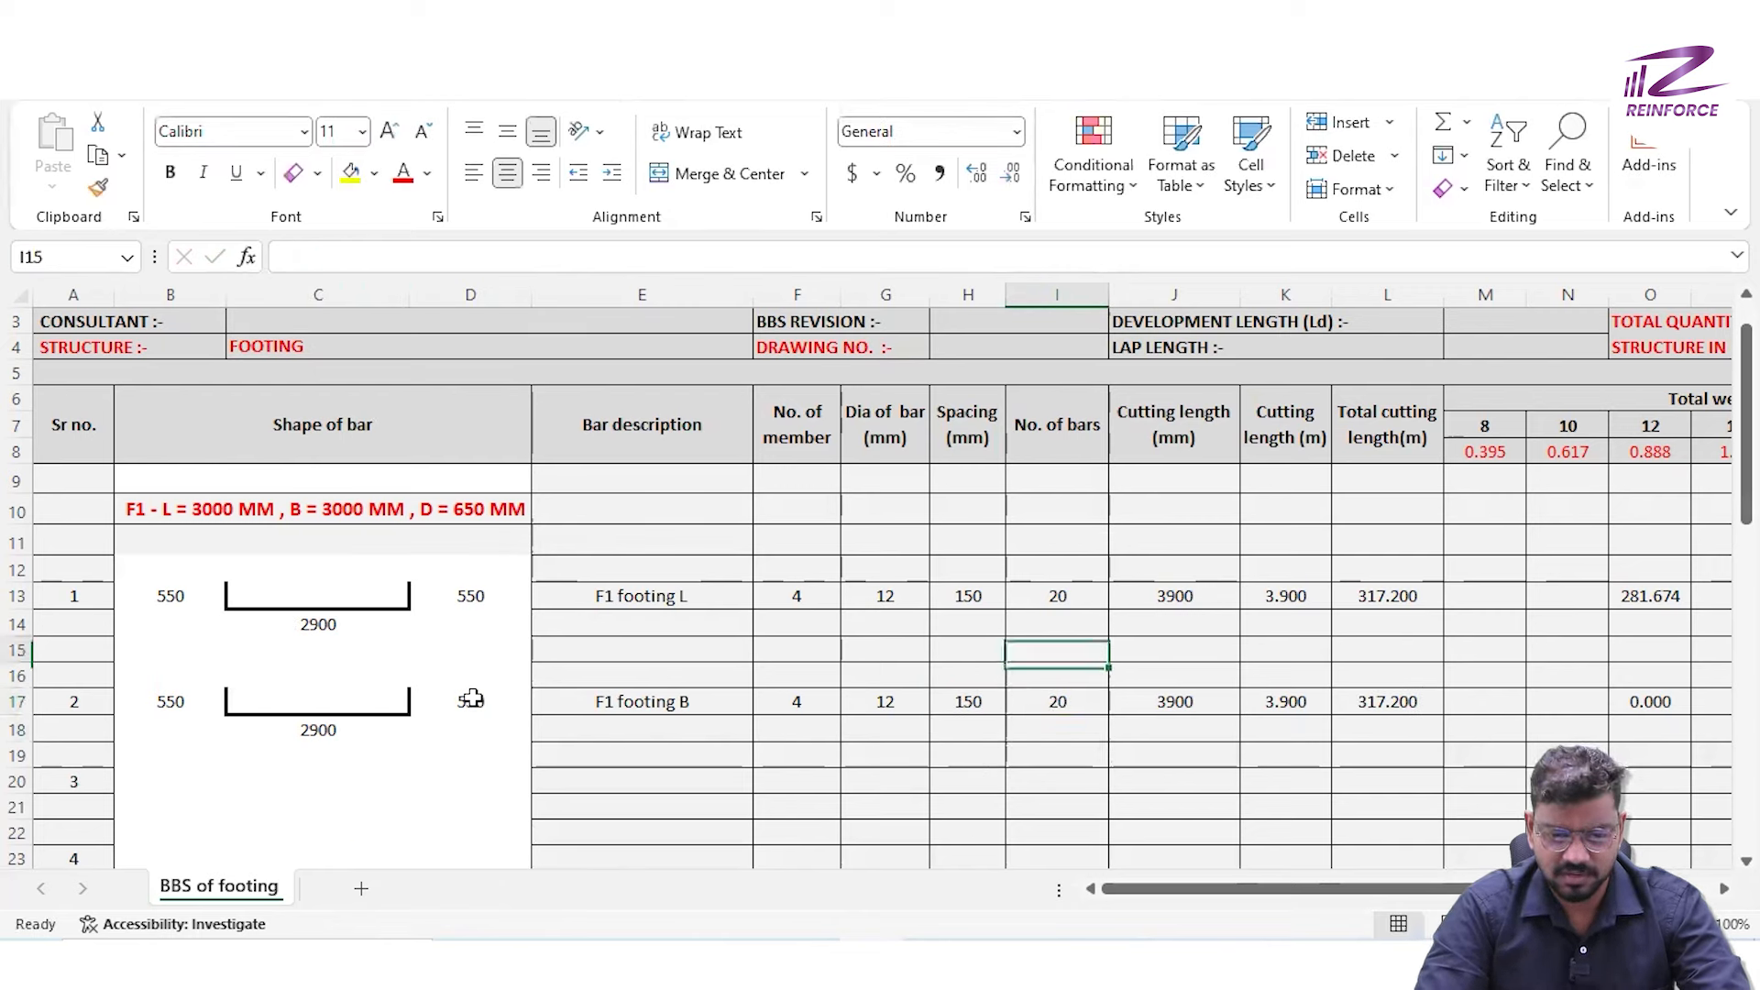
Correct bar 2's steel weight formula in O17 to multiply the total cutting length by the 12 mm unit weight
{"action": "key", "text": "Right"}
{"action": "key", "text": "Right"}
{"action": "key", "text": "Right"}
{"action": "key", "text": "Right"}
{"action": "key", "text": "Right"}
{"action": "key", "text": "Right"}
{"action": "key", "text": "Right"}
{"action": "key", "text": "Right"}
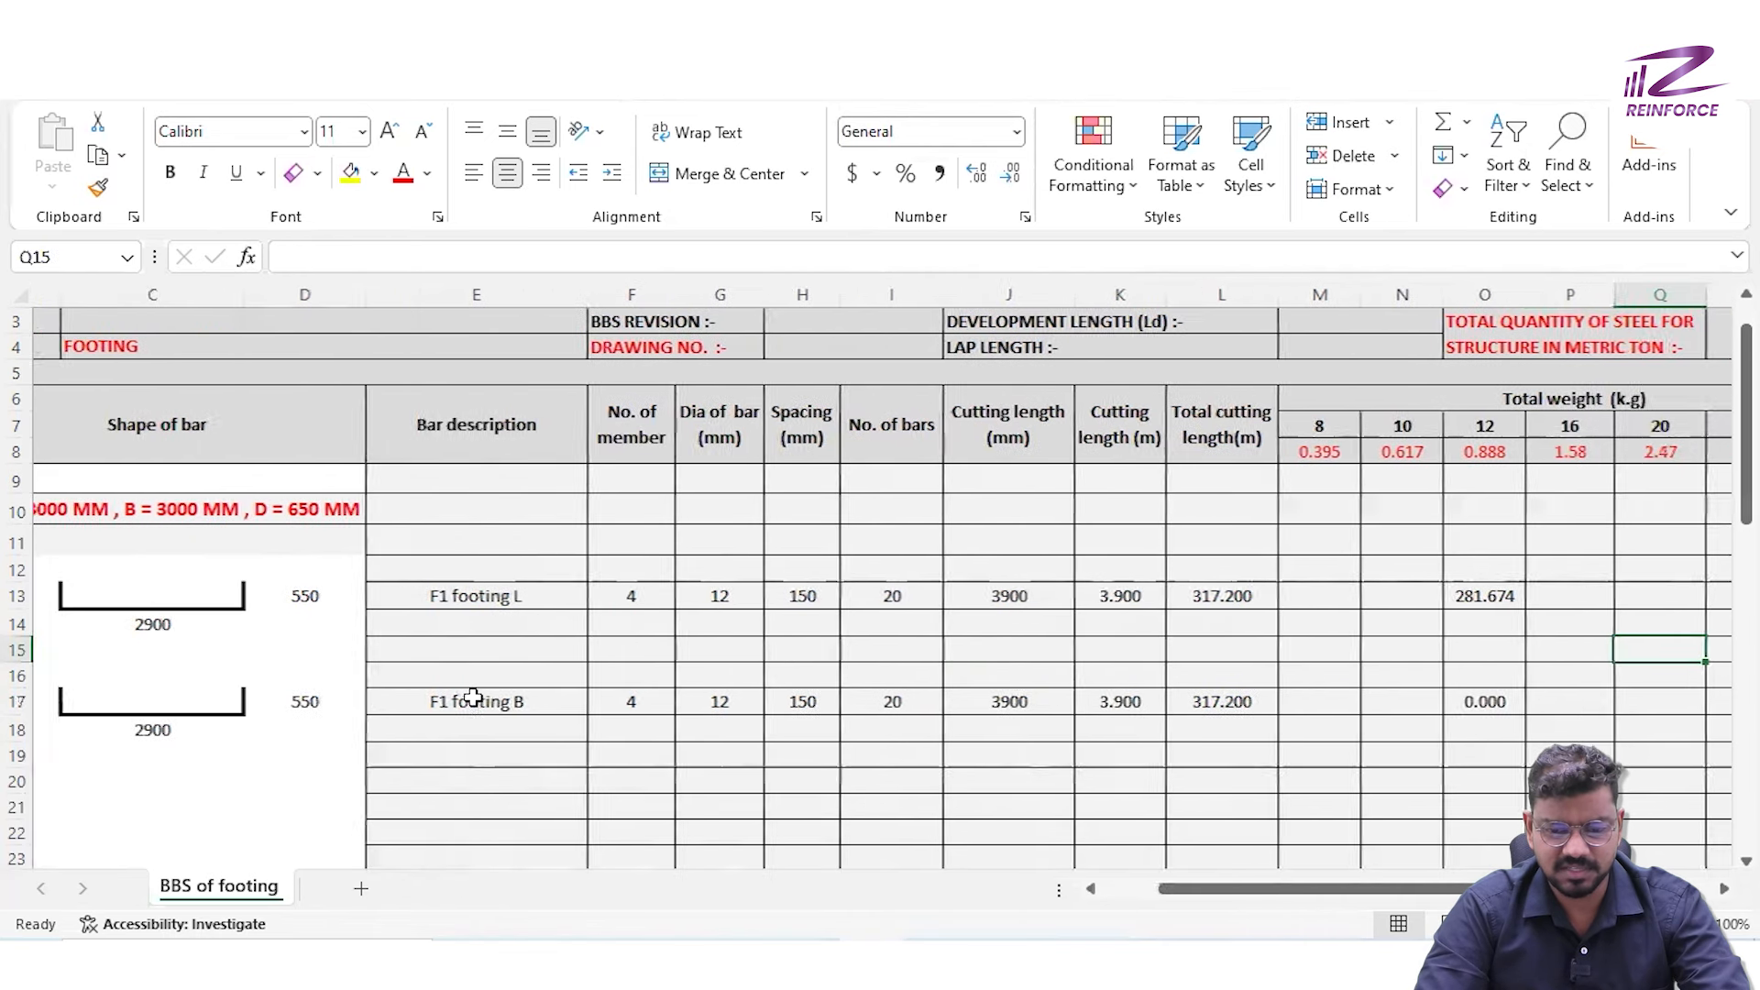
{"action": "key", "text": "Left"}
{"action": "key", "text": "Left"}
{"action": "key", "text": "Left"}
{"action": "key", "text": "Left"}
{"action": "key", "text": "Down"}
{"action": "key", "text": "Down"}
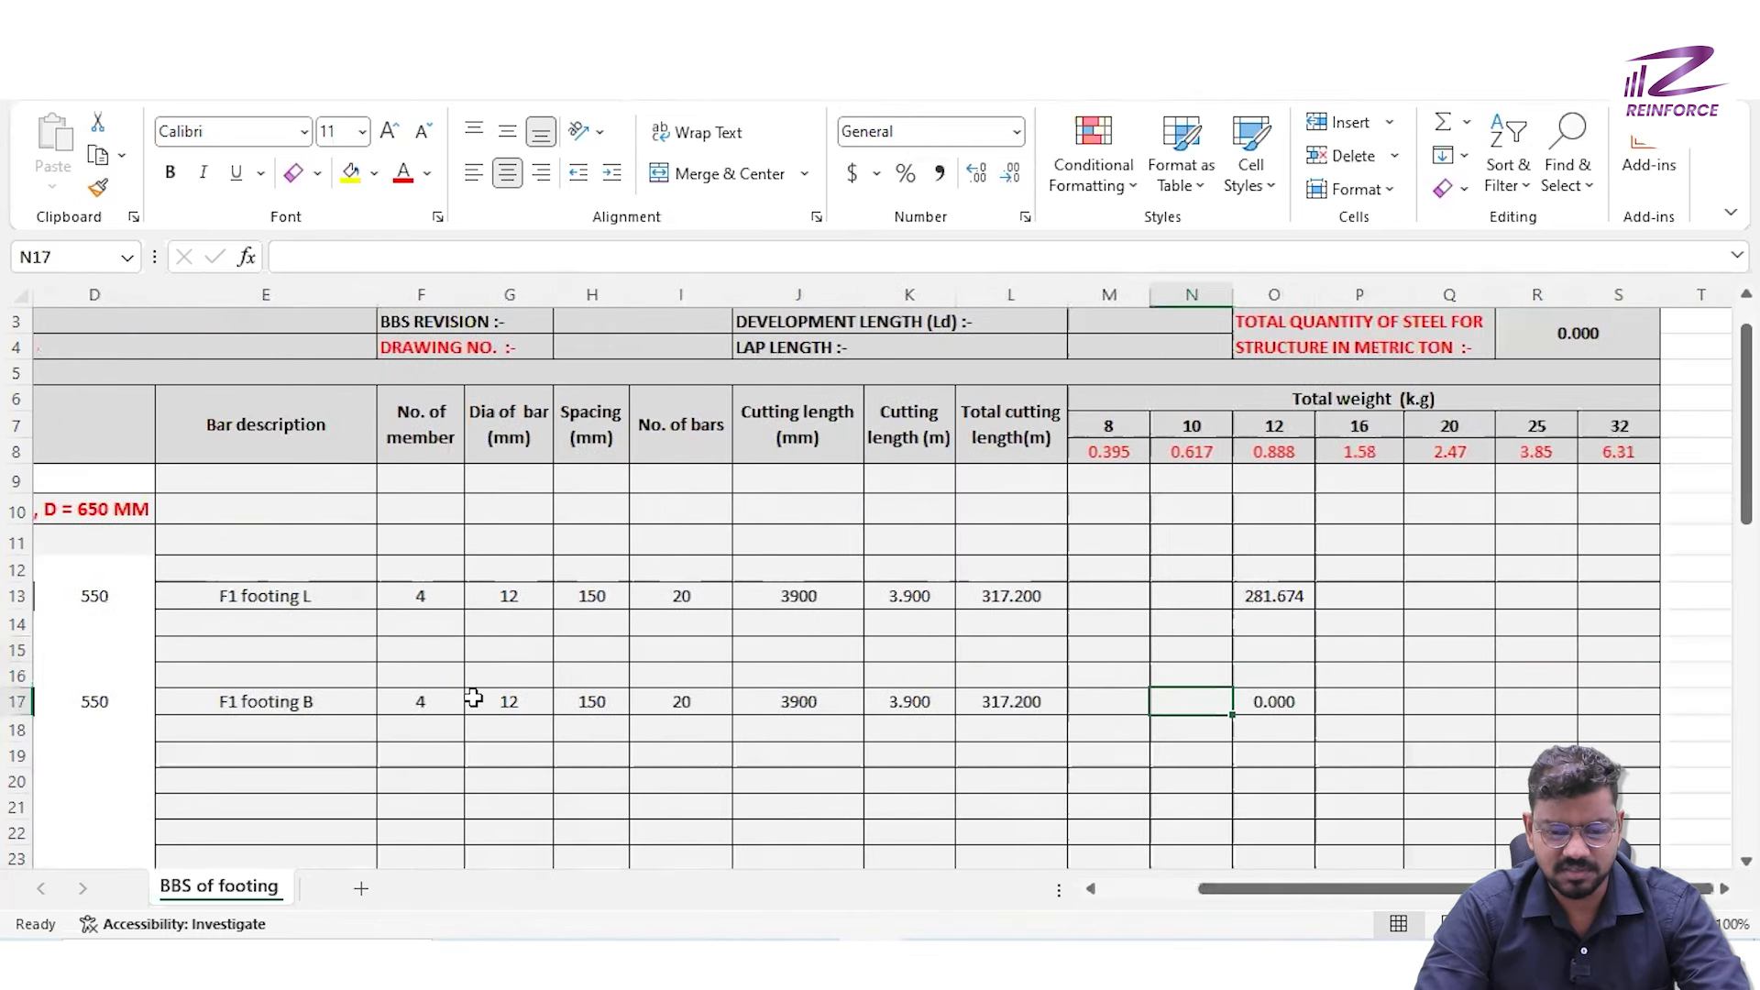
{"action": "key", "text": "Right"}
{"action": "key", "text": "F2"}
{"action": "scroll", "coordinate": [1177, 780], "scroll_direction": "right", "scroll_amount": 2}
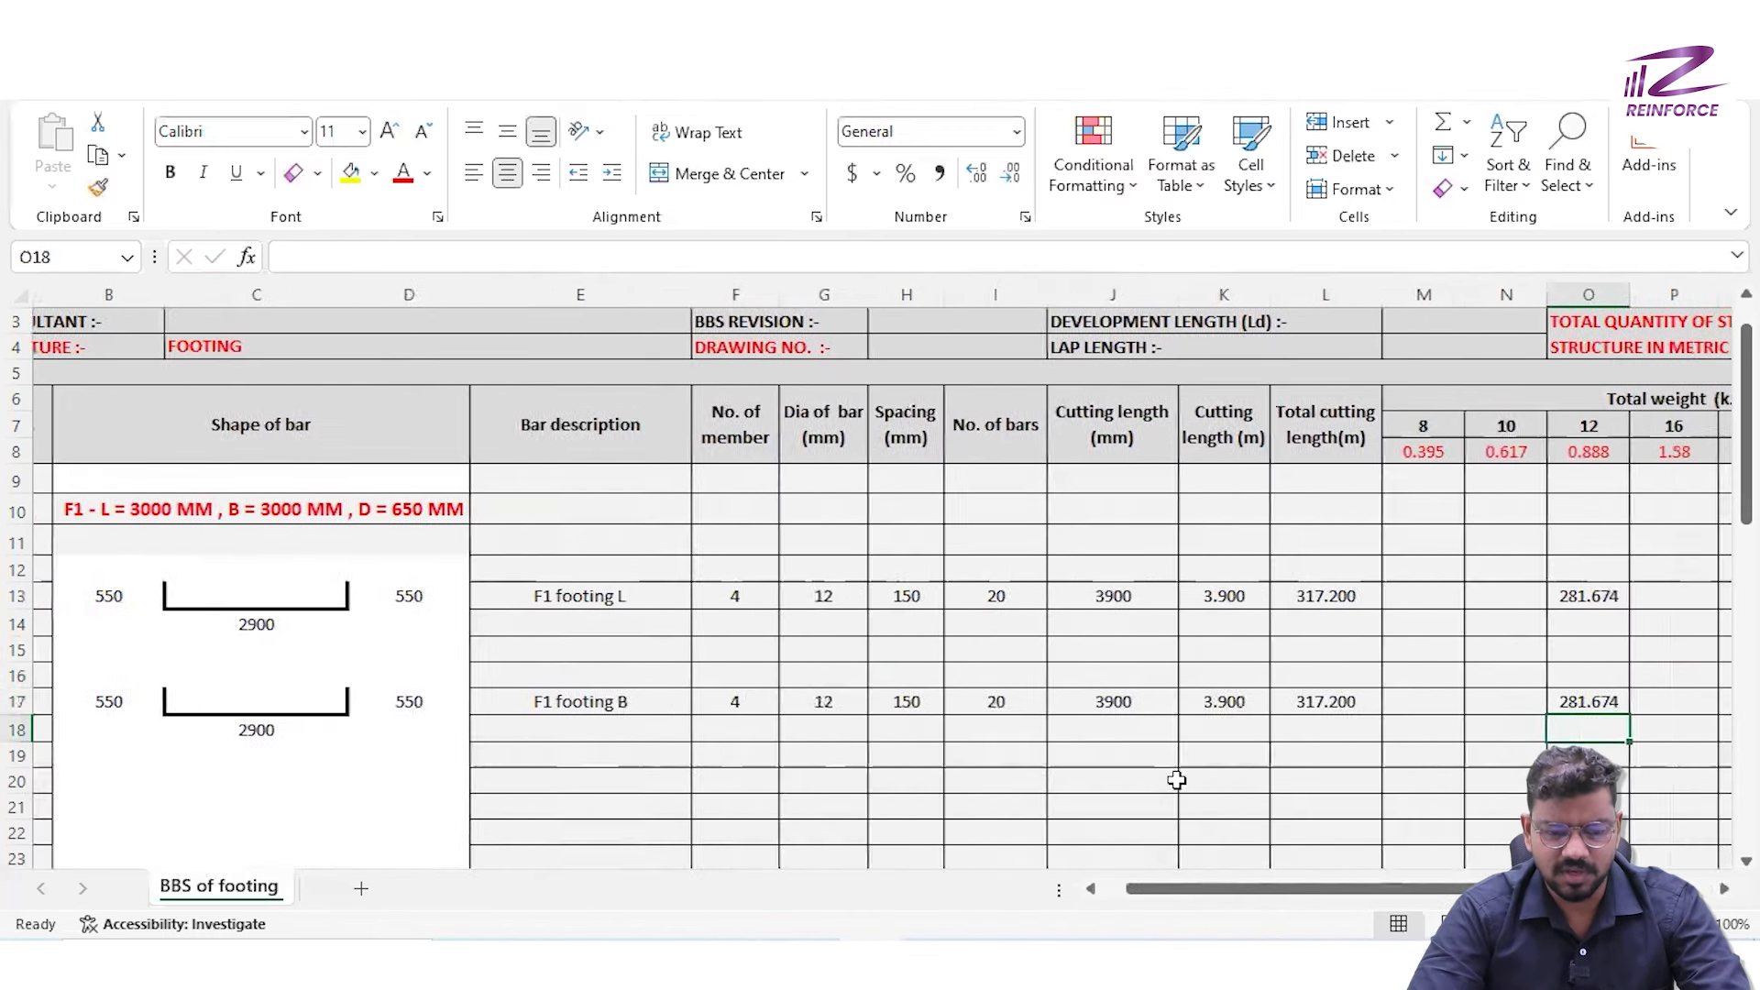
Review the F1 footing rows, checking bar 1's cutting length, total cutting length and number-of-bars formulas
{"action": "scroll", "coordinate": [1174, 779], "scroll_direction": "right", "scroll_amount": 2}
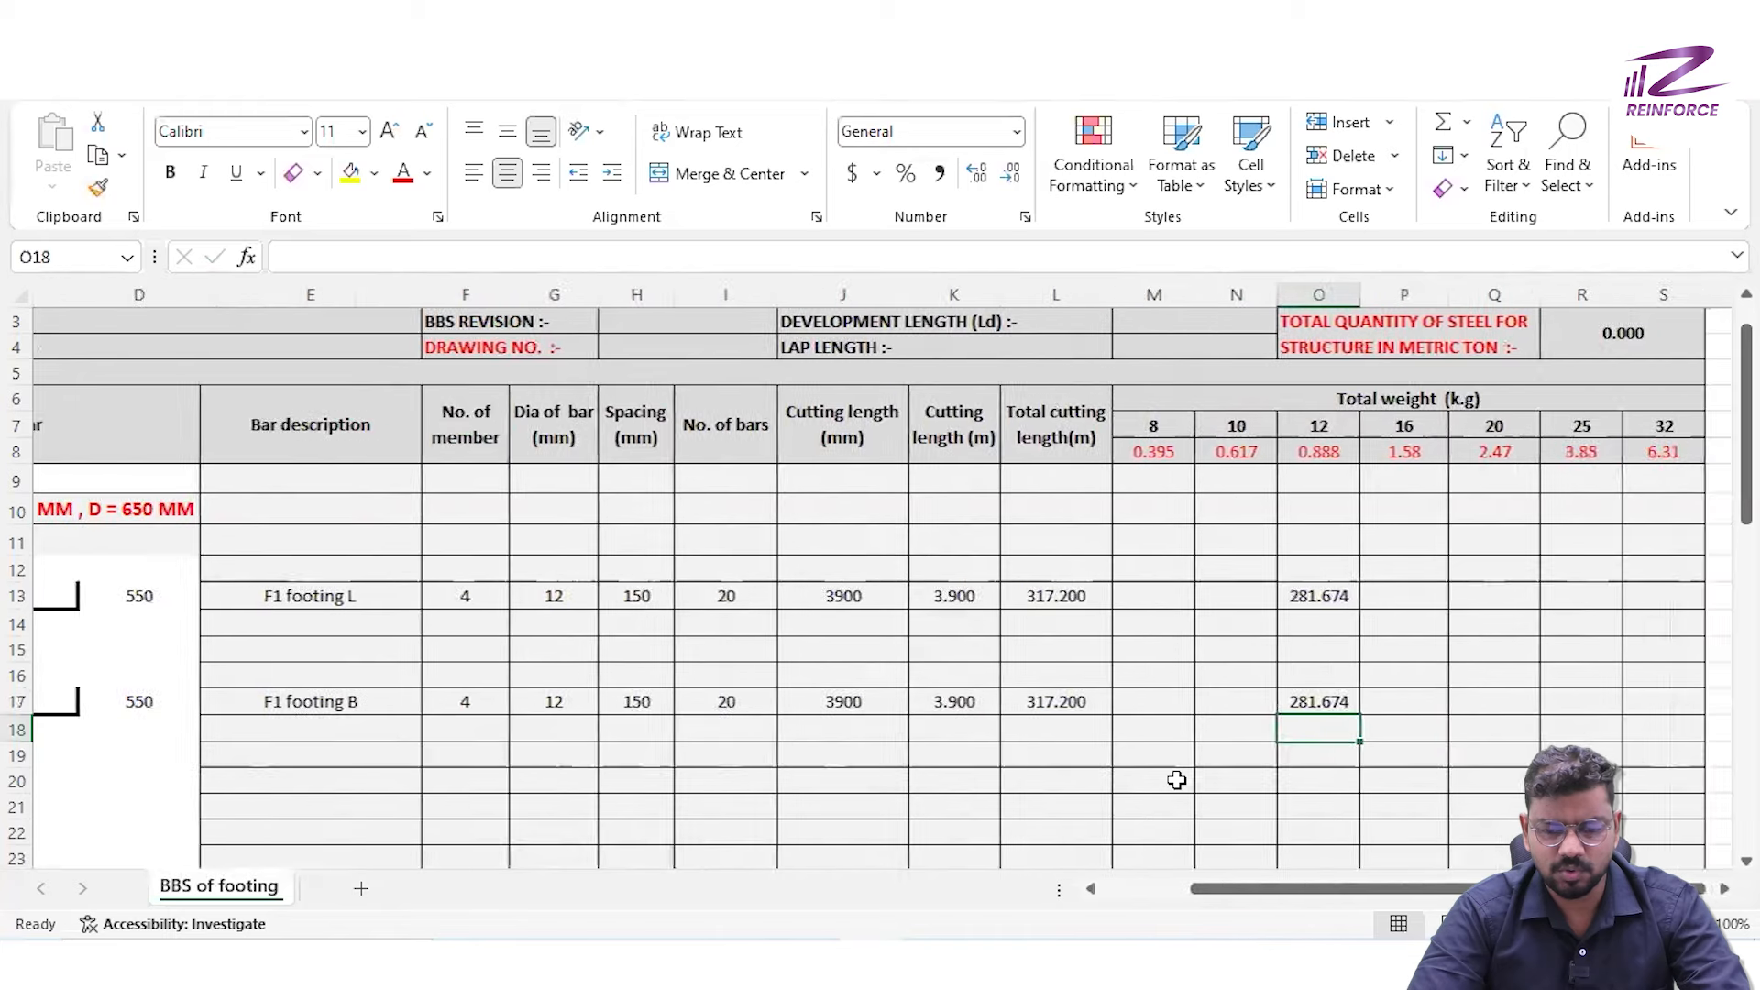
{"action": "scroll", "coordinate": [1288, 664], "scroll_direction": "left", "scroll_amount": 3}
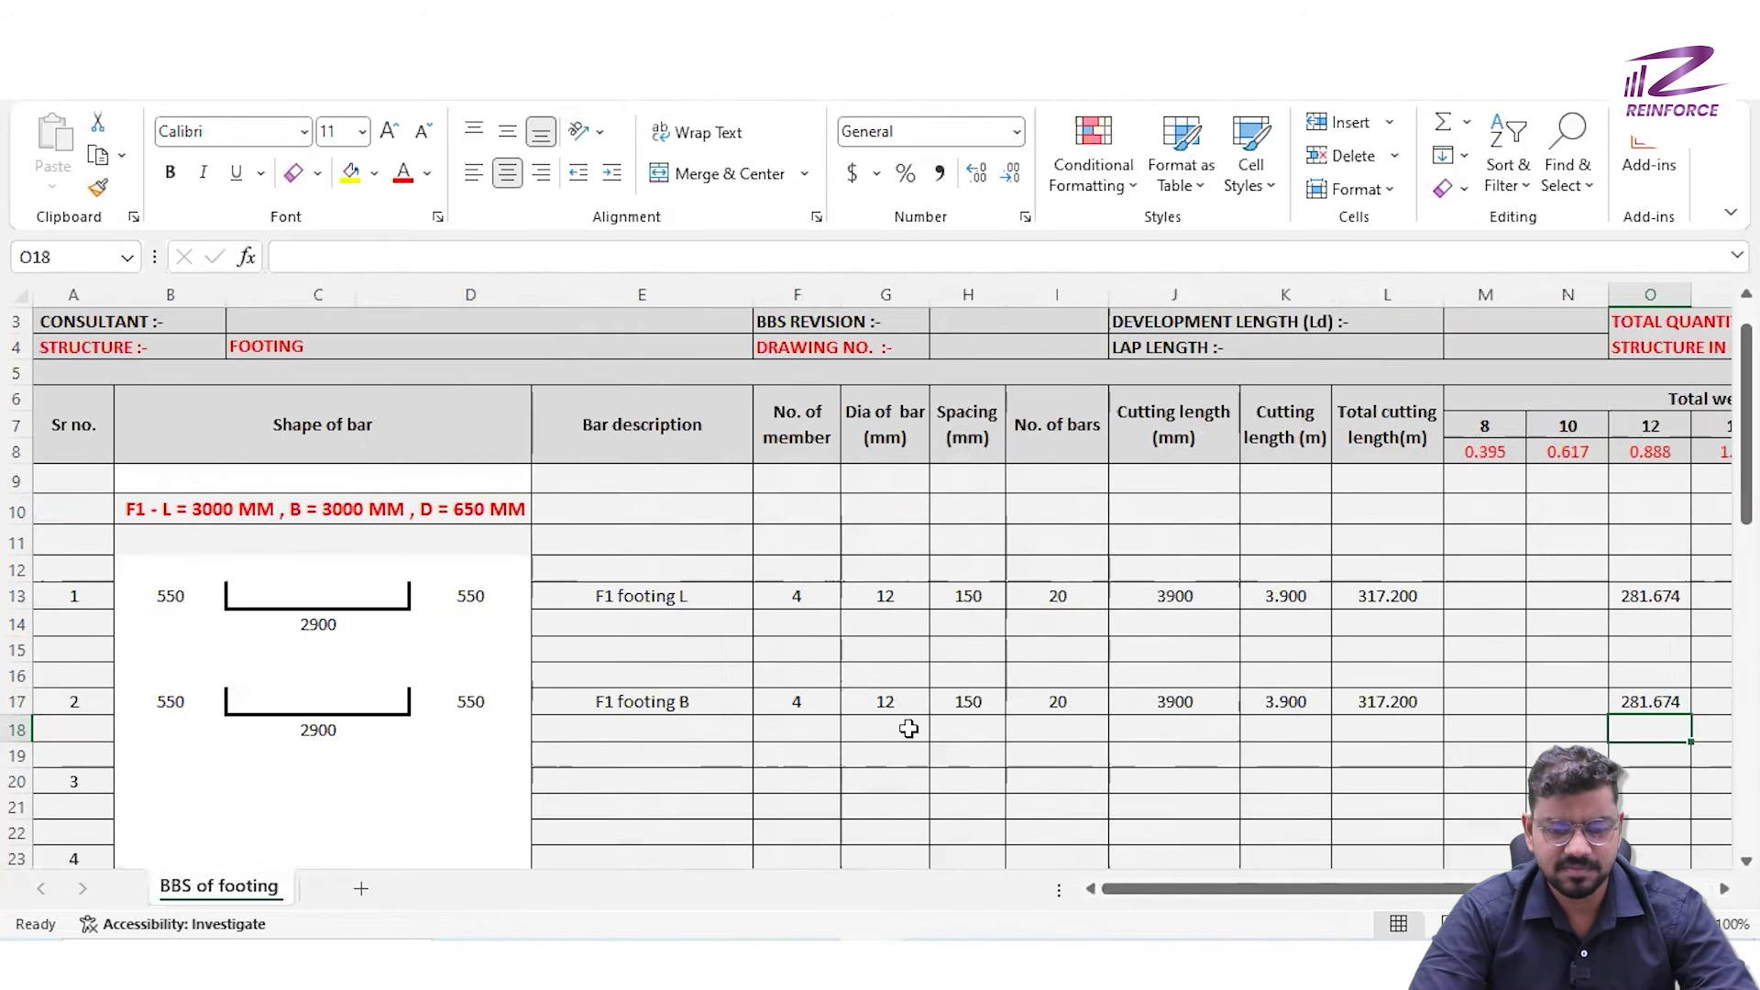
{"action": "scroll", "coordinate": [904, 723], "scroll_direction": "right", "scroll_amount": 2}
{"action": "scroll", "coordinate": [666, 723], "scroll_direction": "left", "scroll_amount": 2}
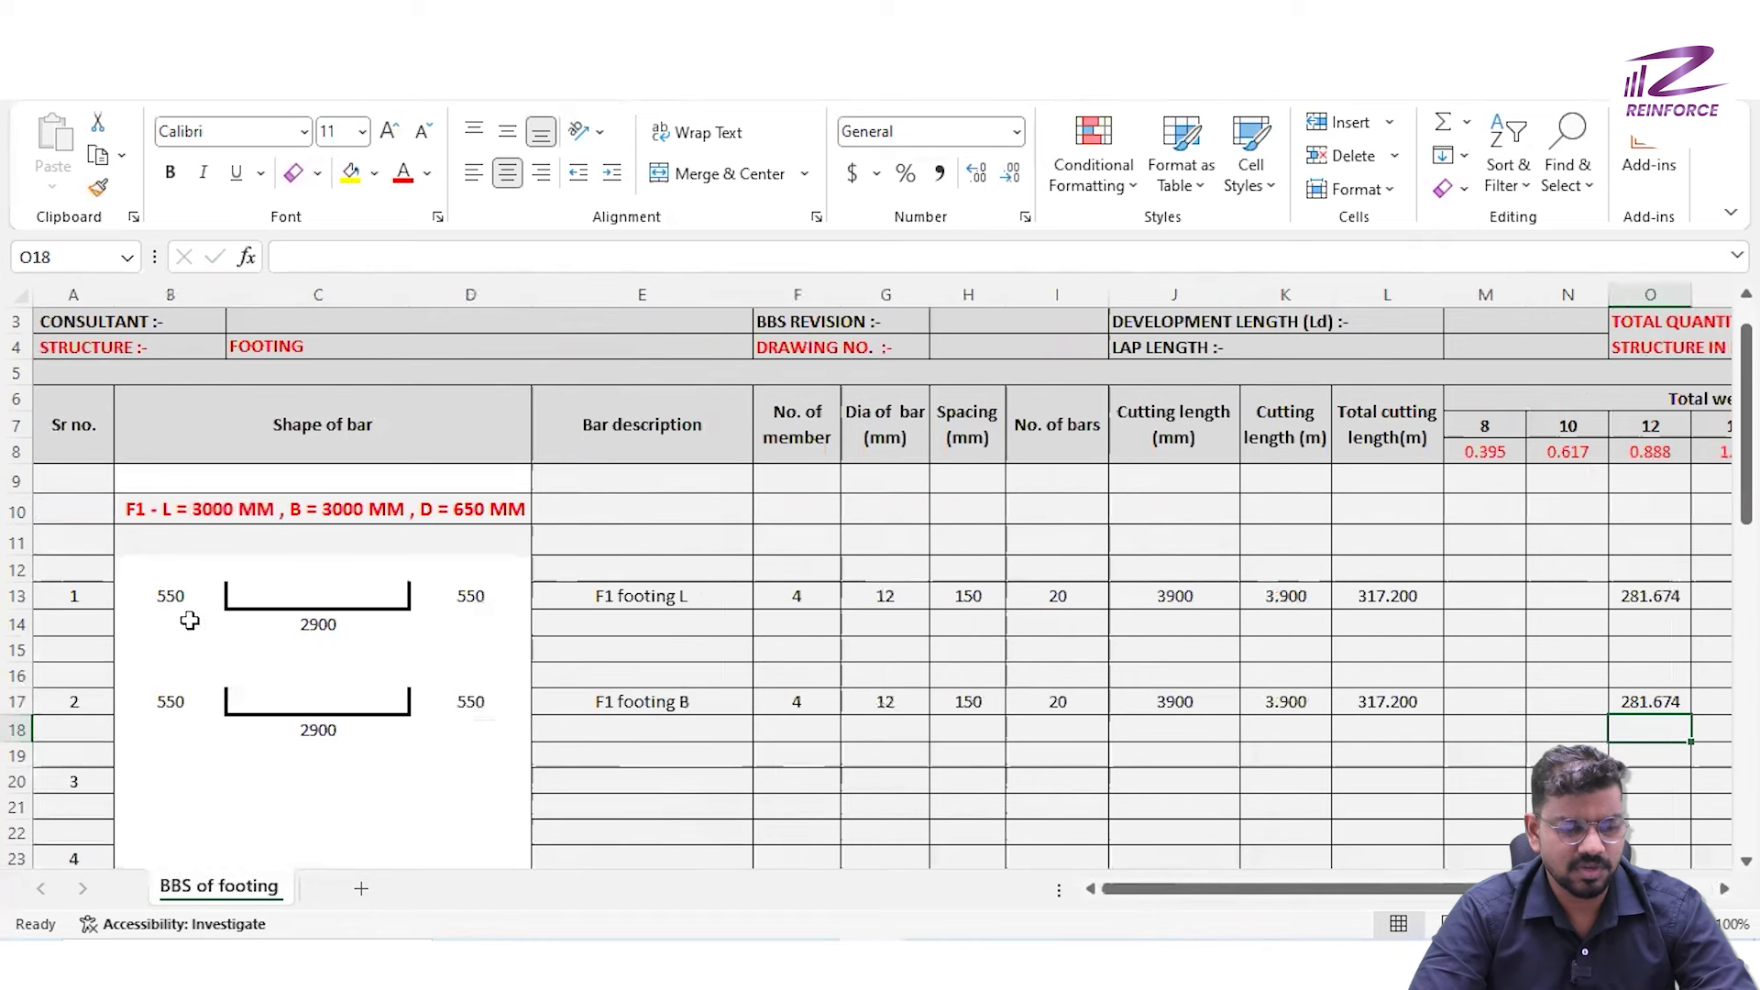
{"action": "scroll", "coordinate": [1394, 640], "scroll_direction": "right", "scroll_amount": 3}
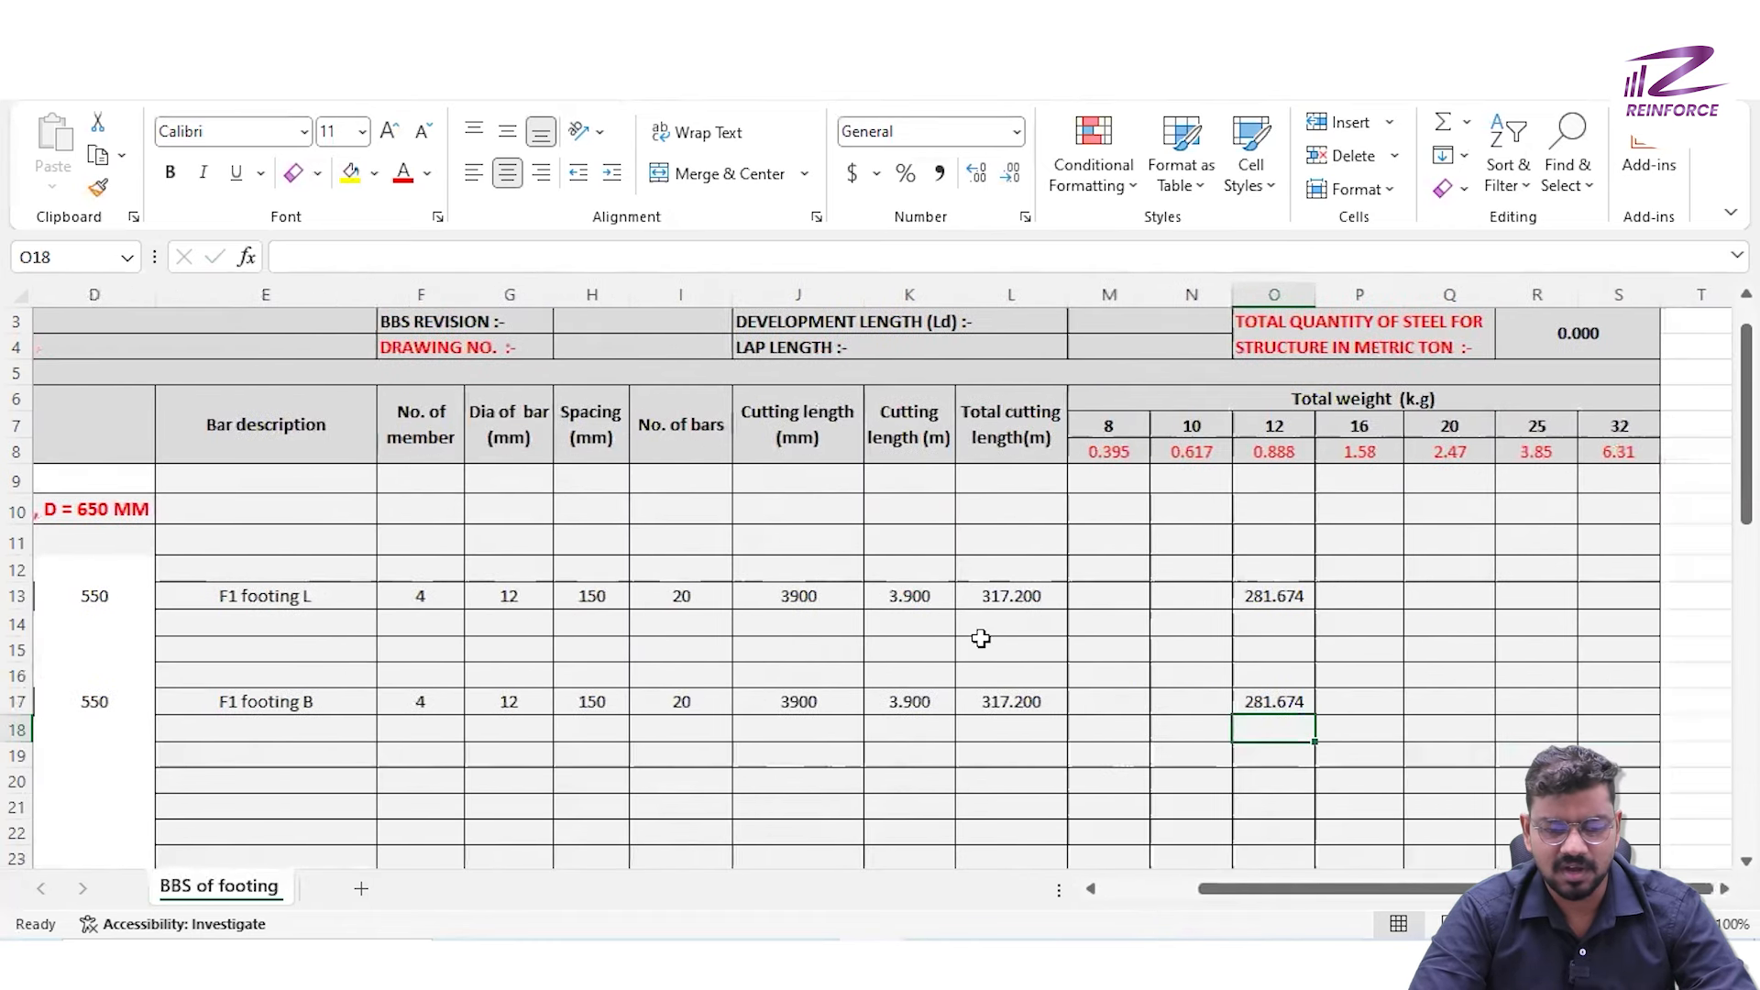
{"action": "left_click", "coordinate": [805, 598]}
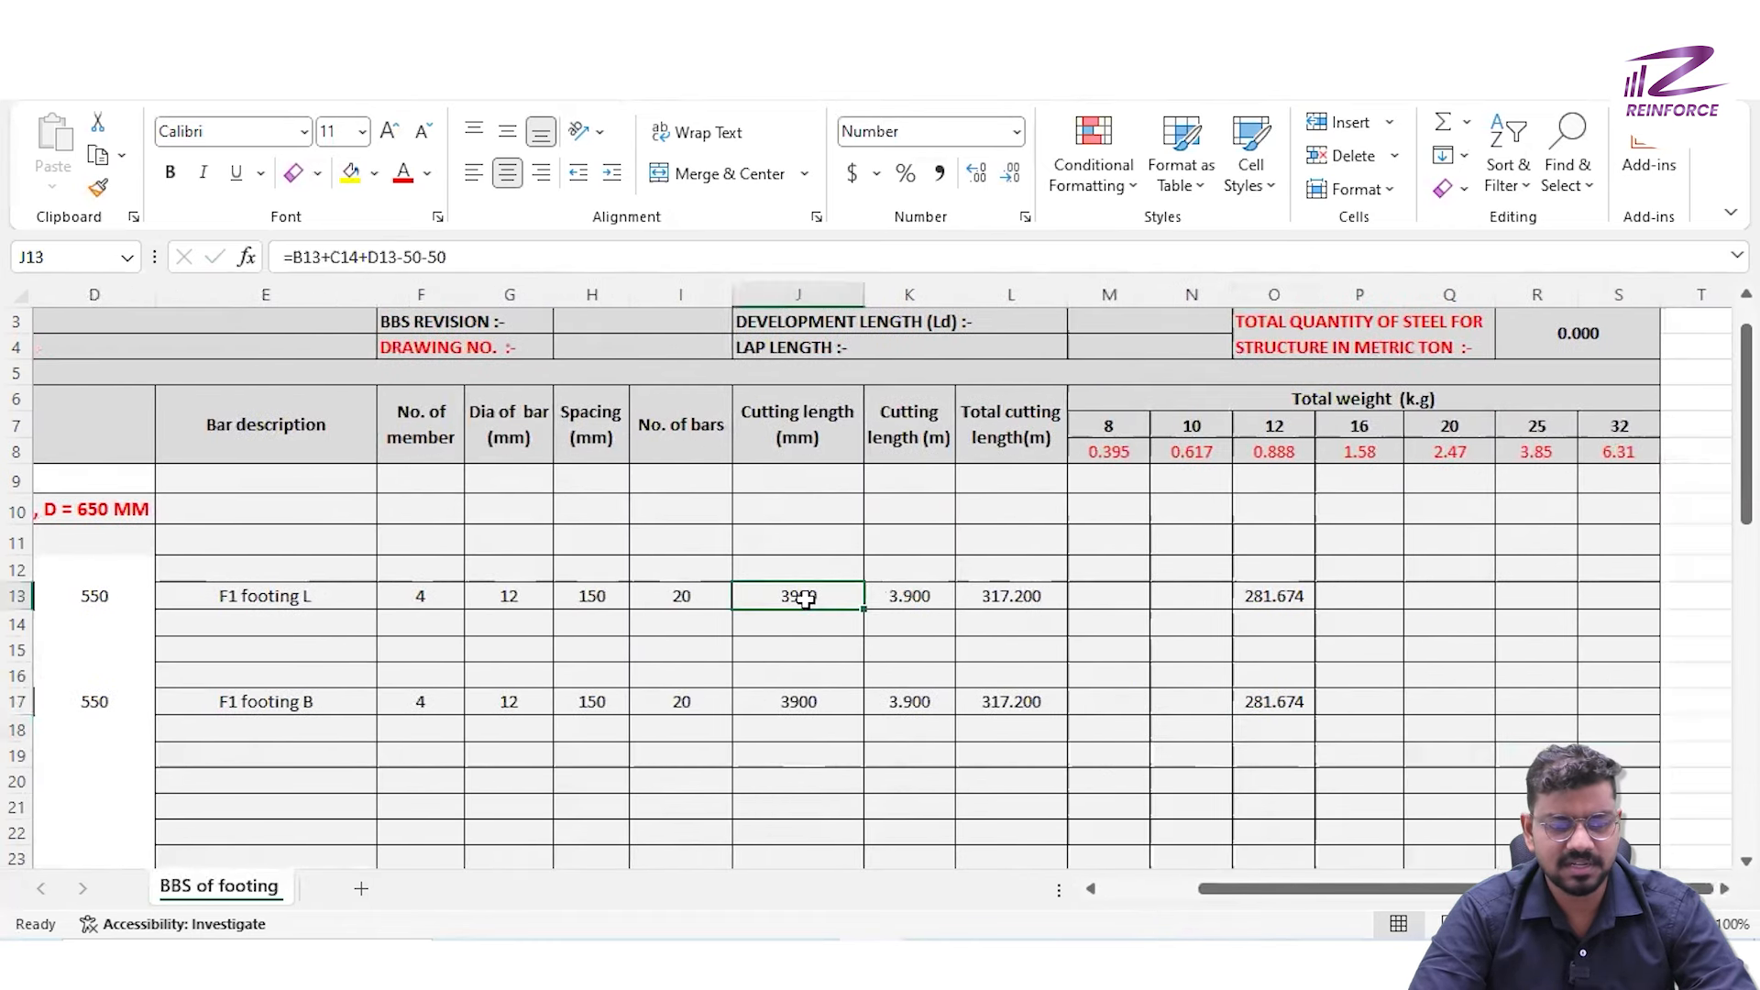
{"action": "left_click", "coordinate": [894, 621]}
{"action": "left_click", "coordinate": [1011, 597]}
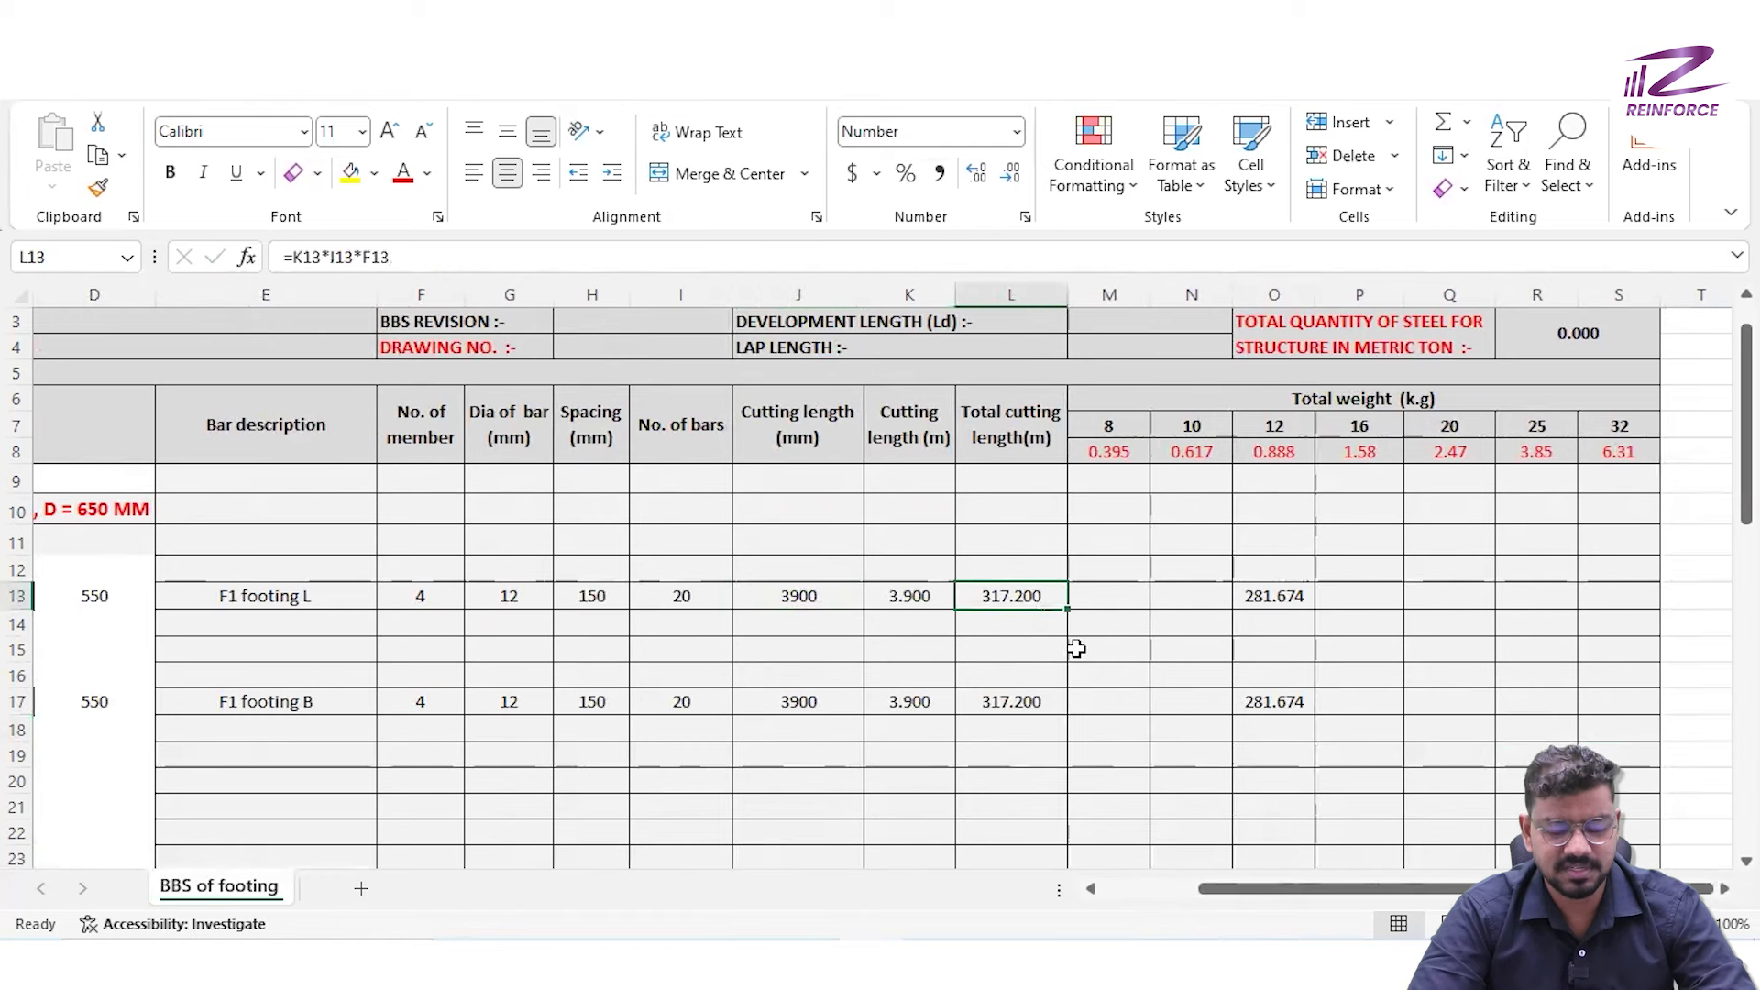
{"action": "left_click", "coordinate": [689, 597]}
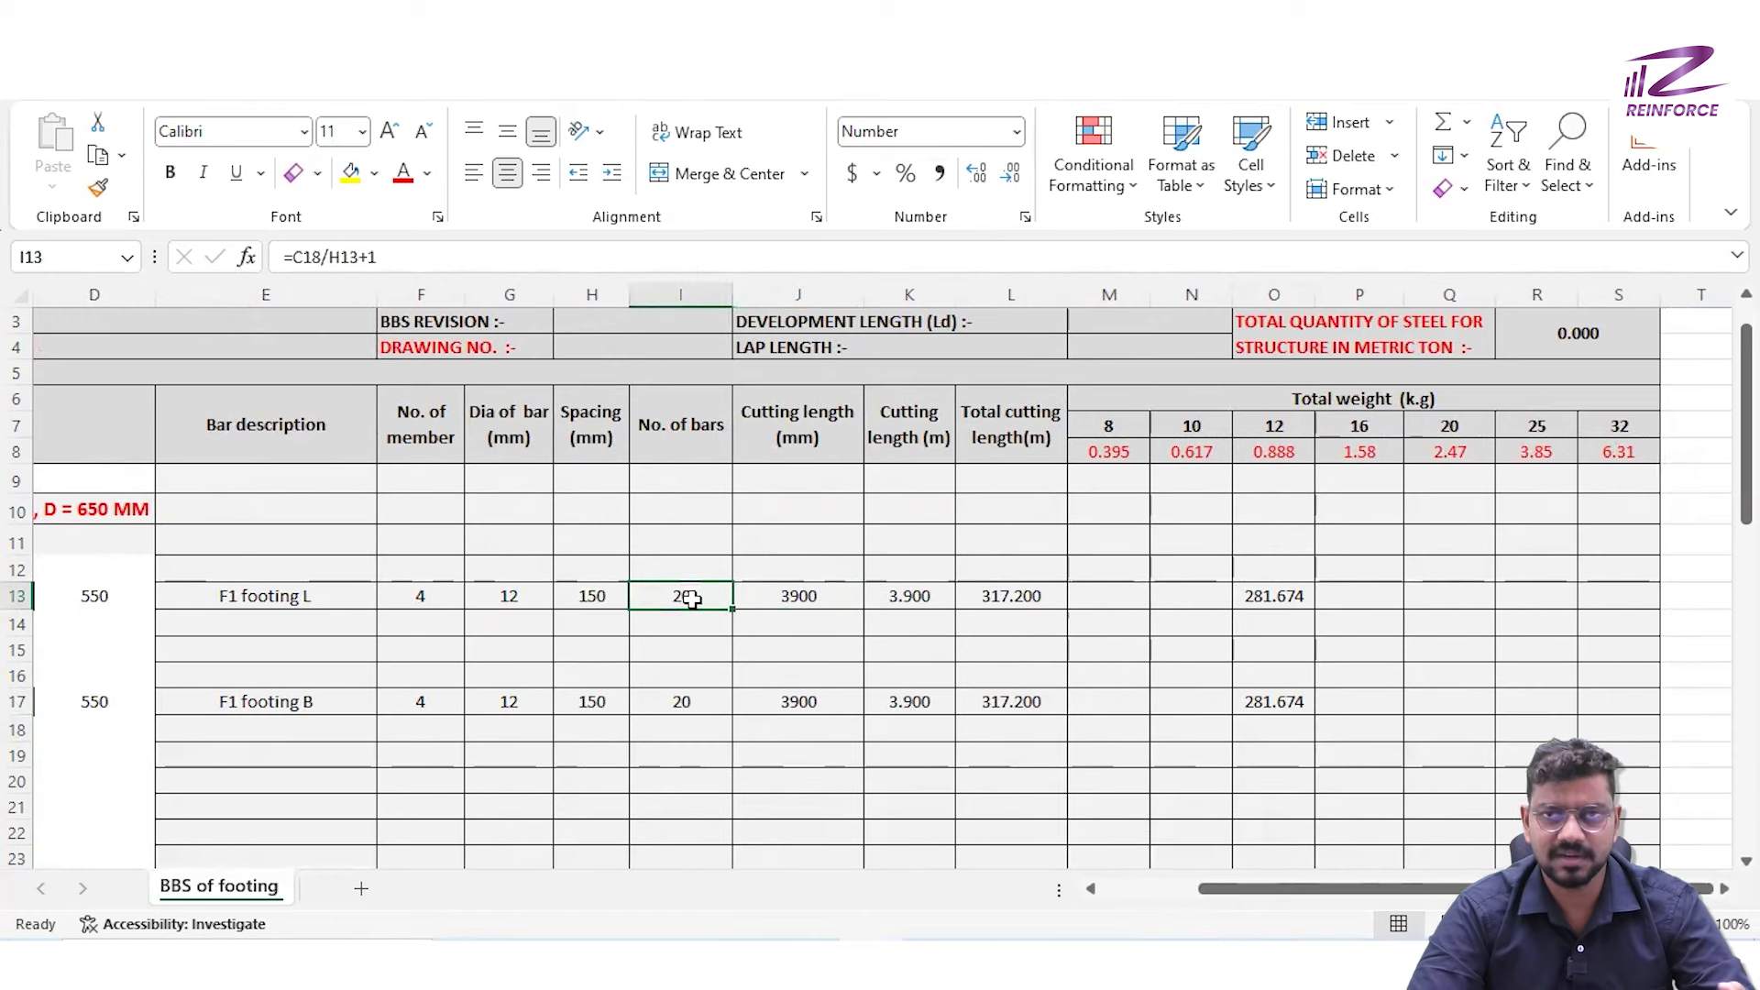
{"action": "scroll", "coordinate": [680, 589], "scroll_direction": "left", "scroll_amount": 3}
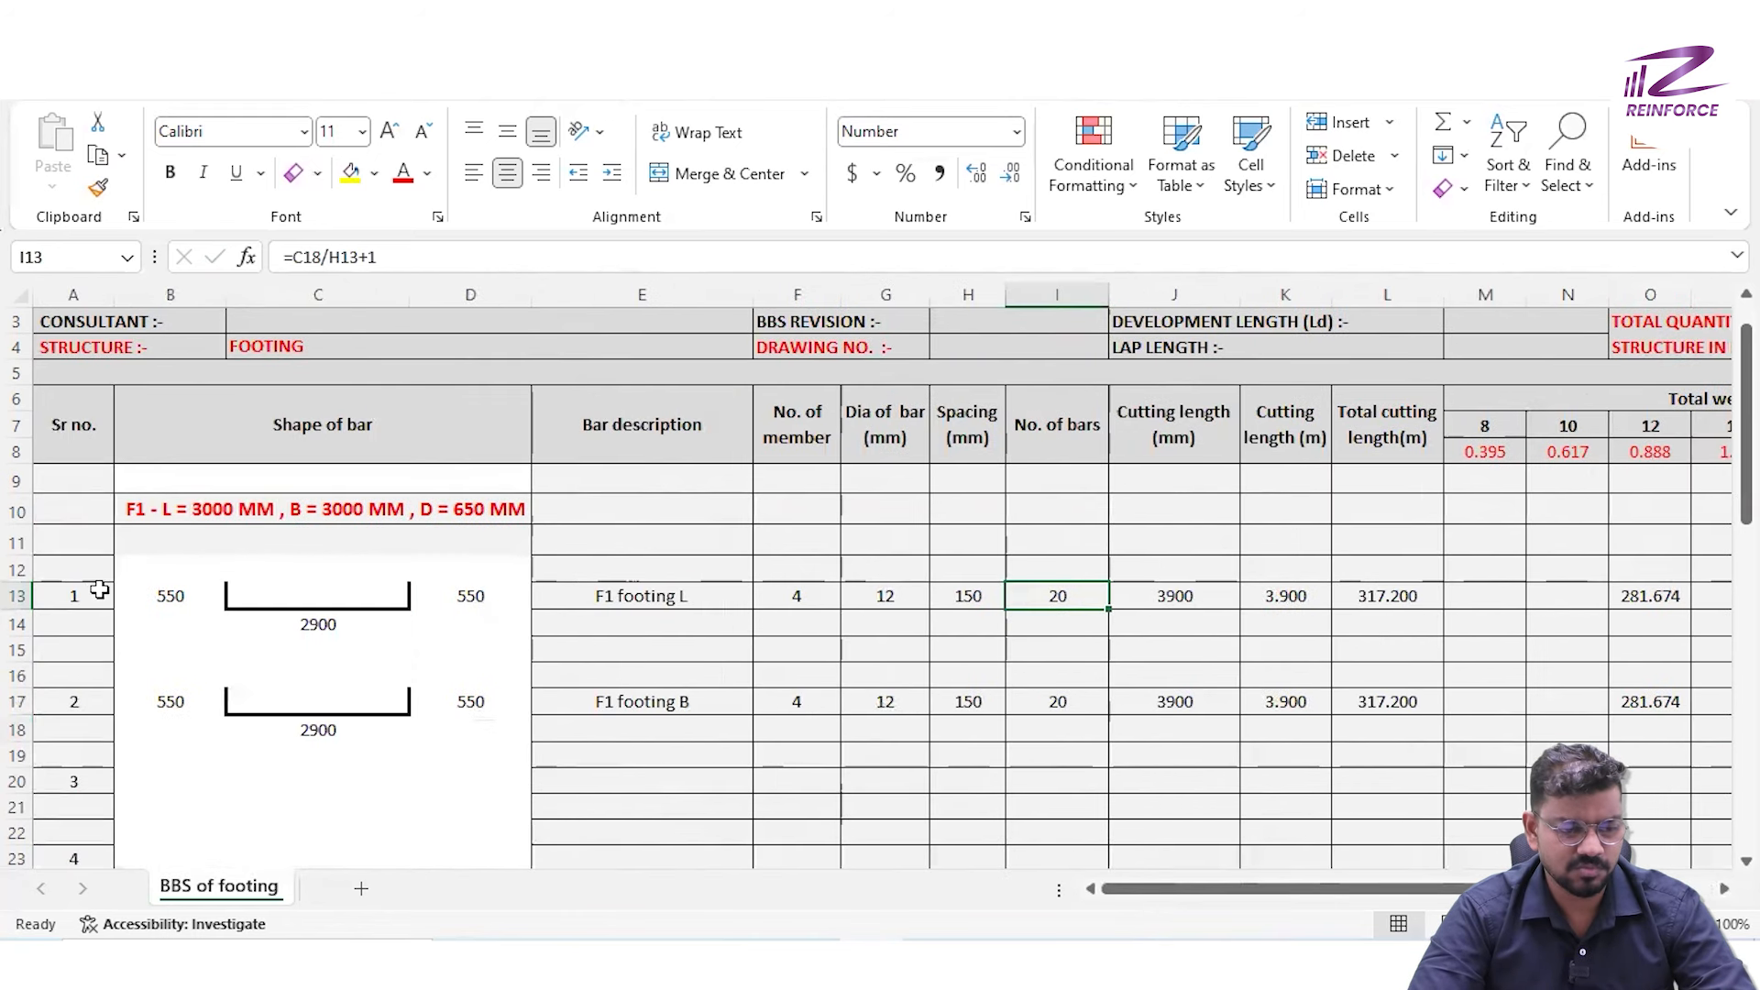
Copy both F1 bar shapes with their row data, from B12 down to row 18, and paste them at B21
{"action": "left_click_drag", "start_coordinate": [76, 593], "coordinate": [1344, 825]}
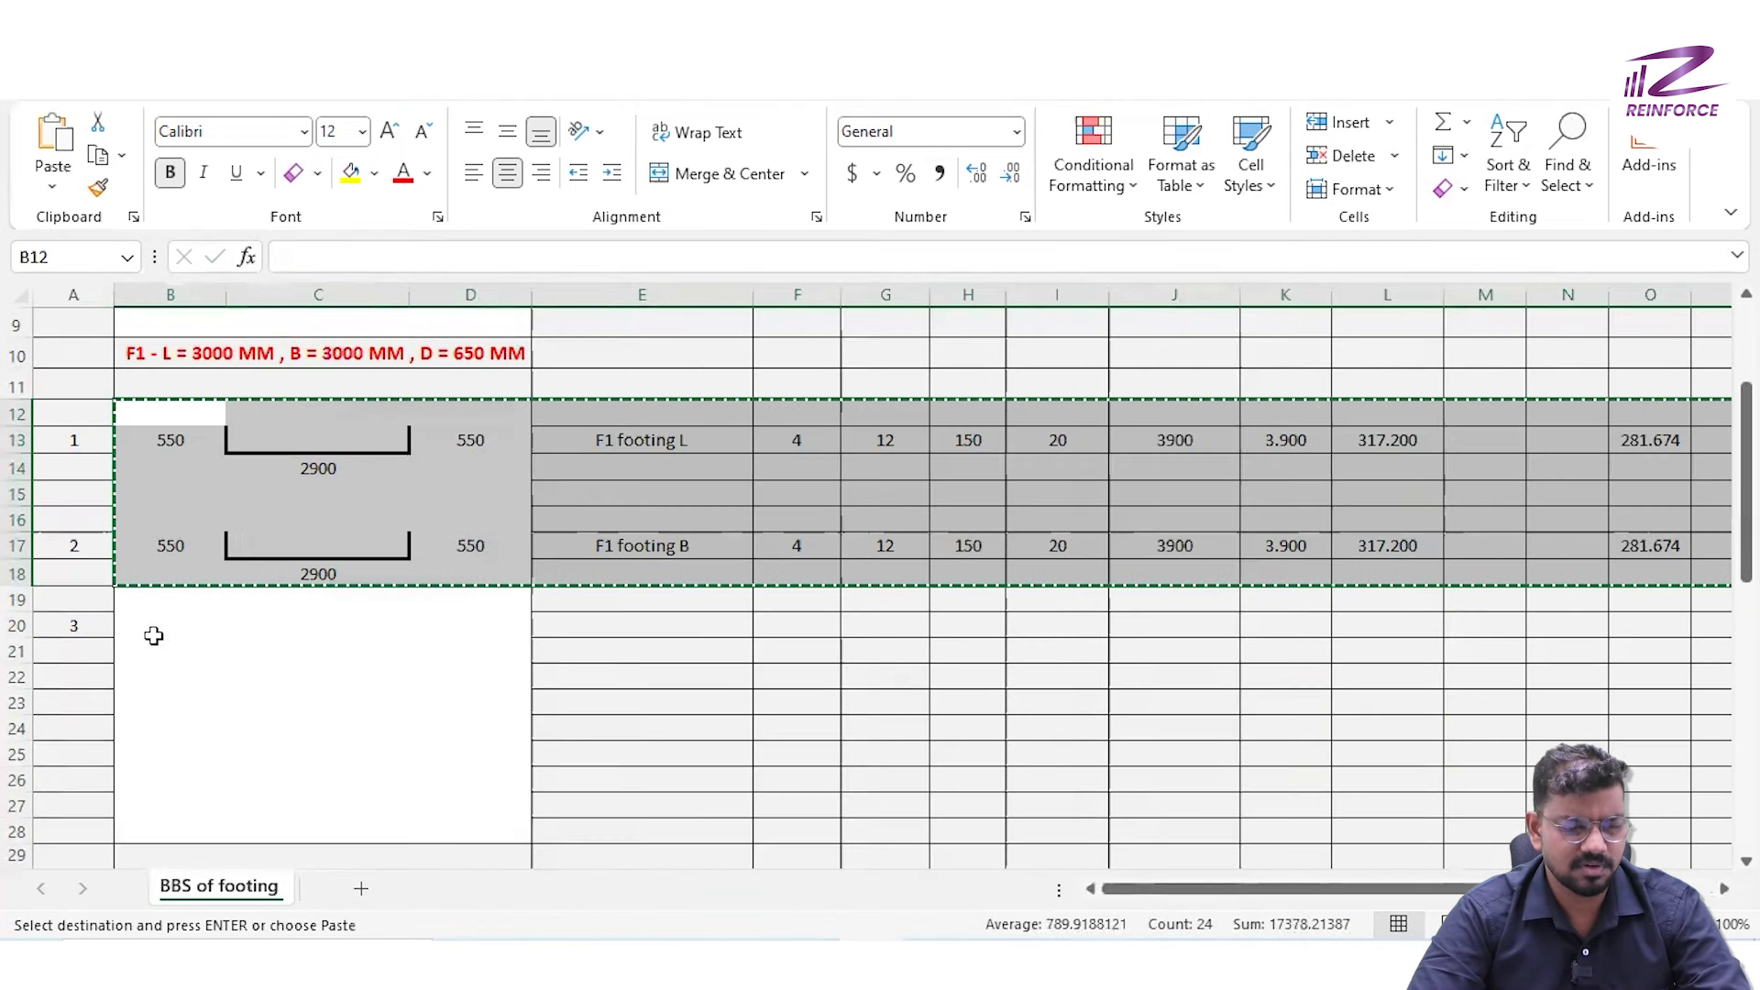
{"action": "left_click", "coordinate": [155, 651]}
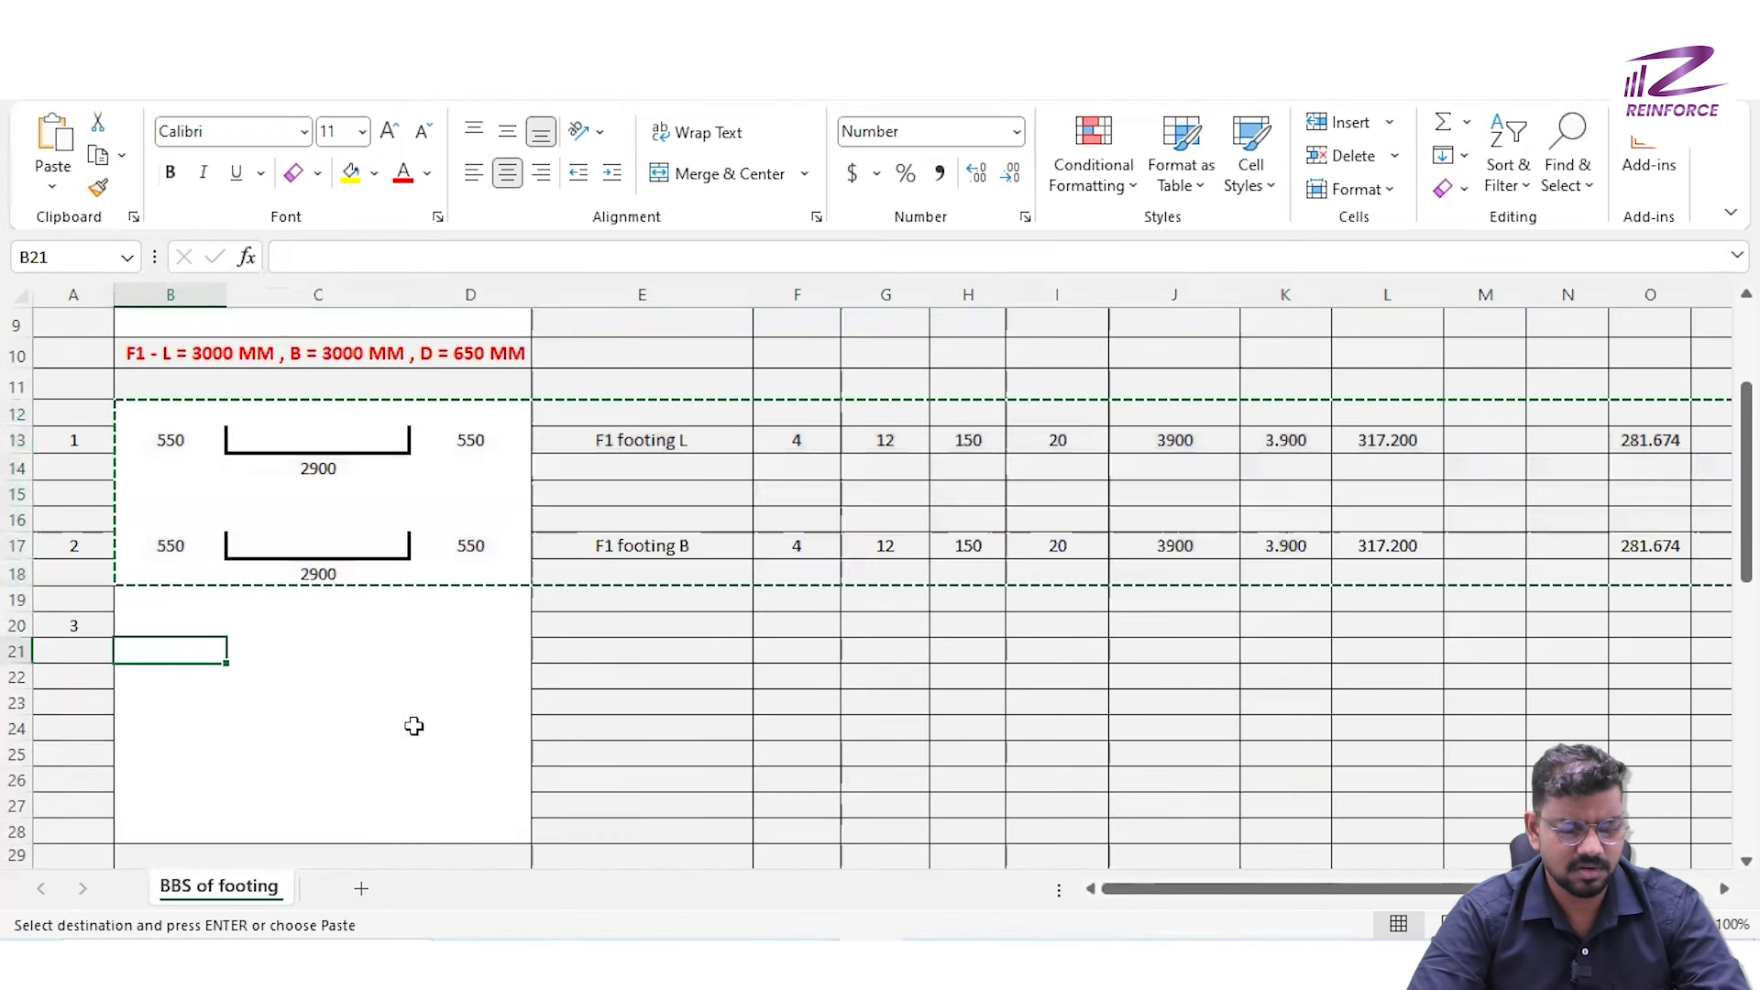
{"action": "key", "text": "ctrl+v"}
{"action": "left_click", "coordinate": [851, 734]}
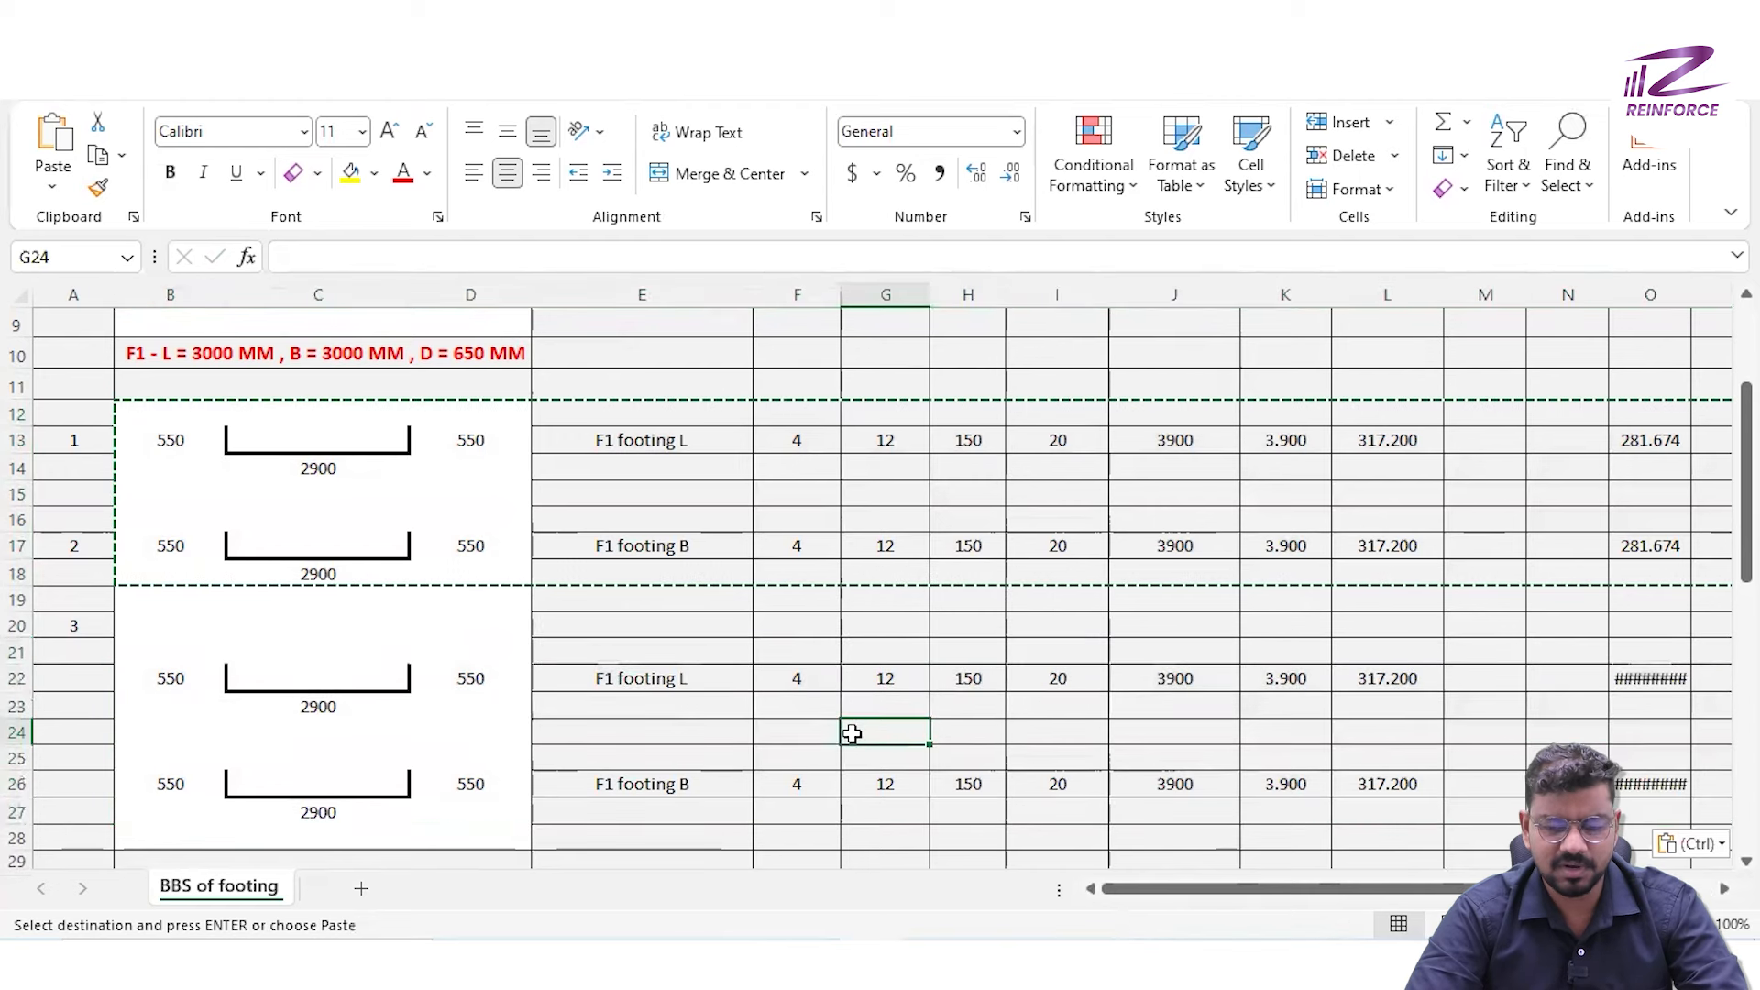
{"action": "key", "text": "Escape"}
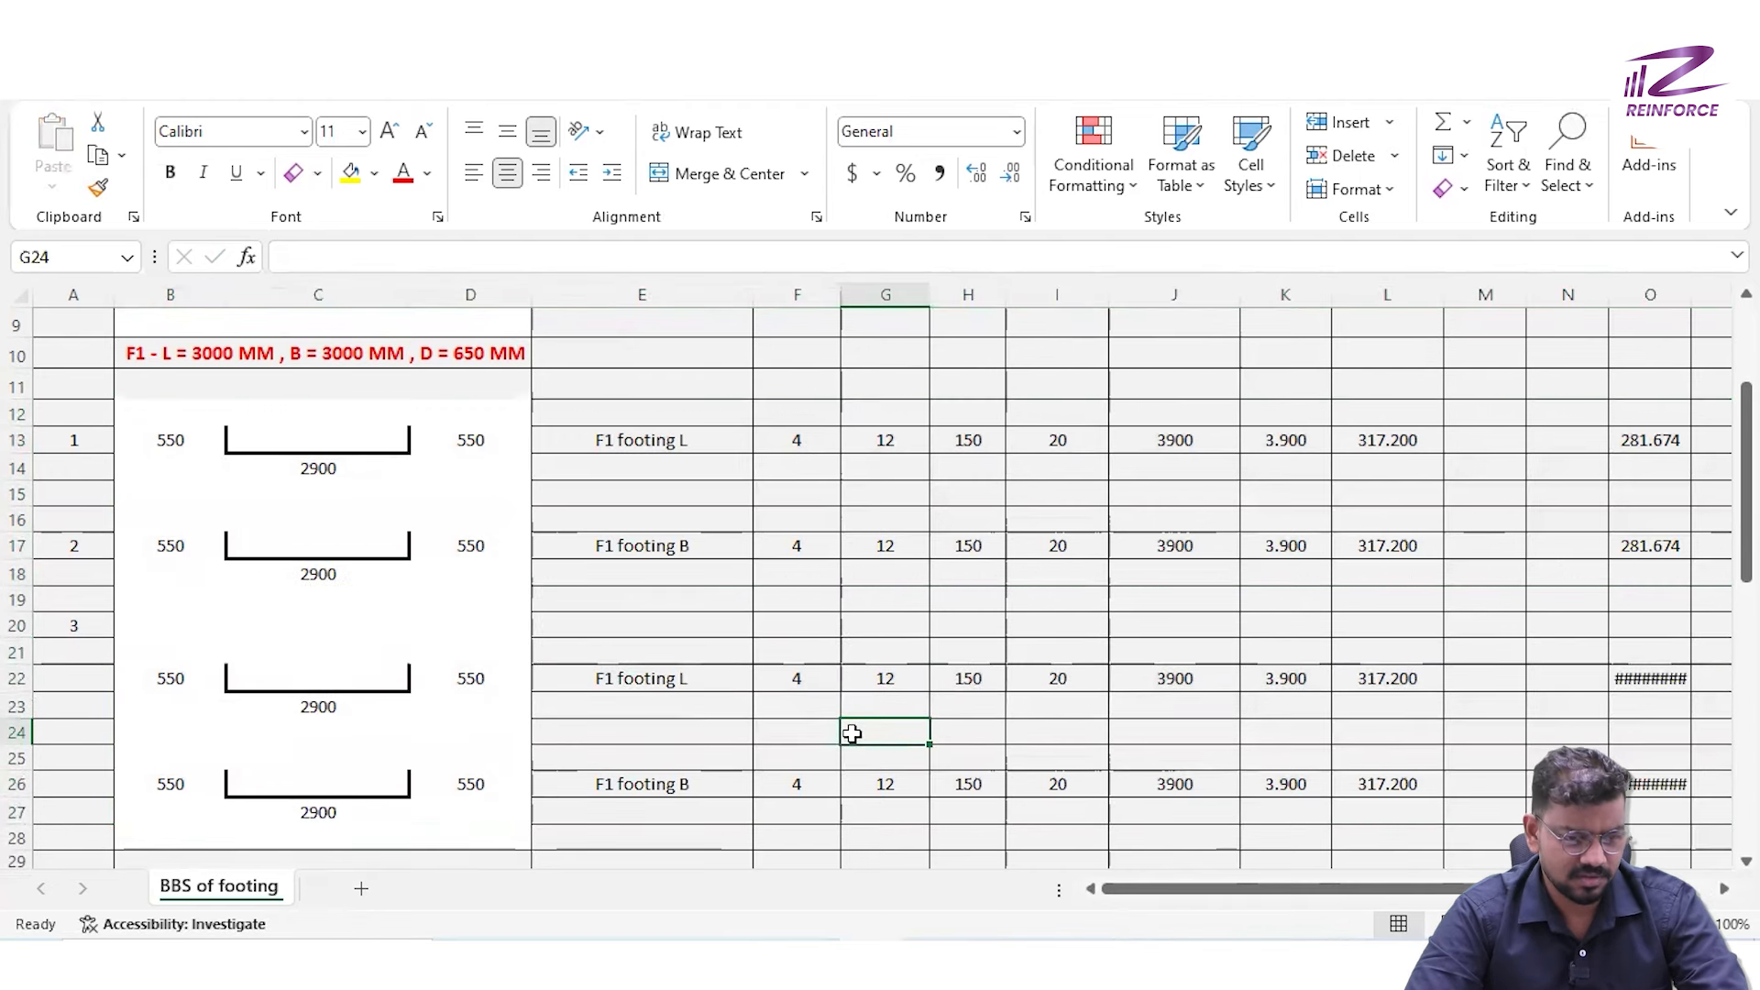
Rename the copied bar descriptions in E22 and E26 as F2 footing L and F2 footing B
{"action": "left_click", "coordinate": [320, 714]}
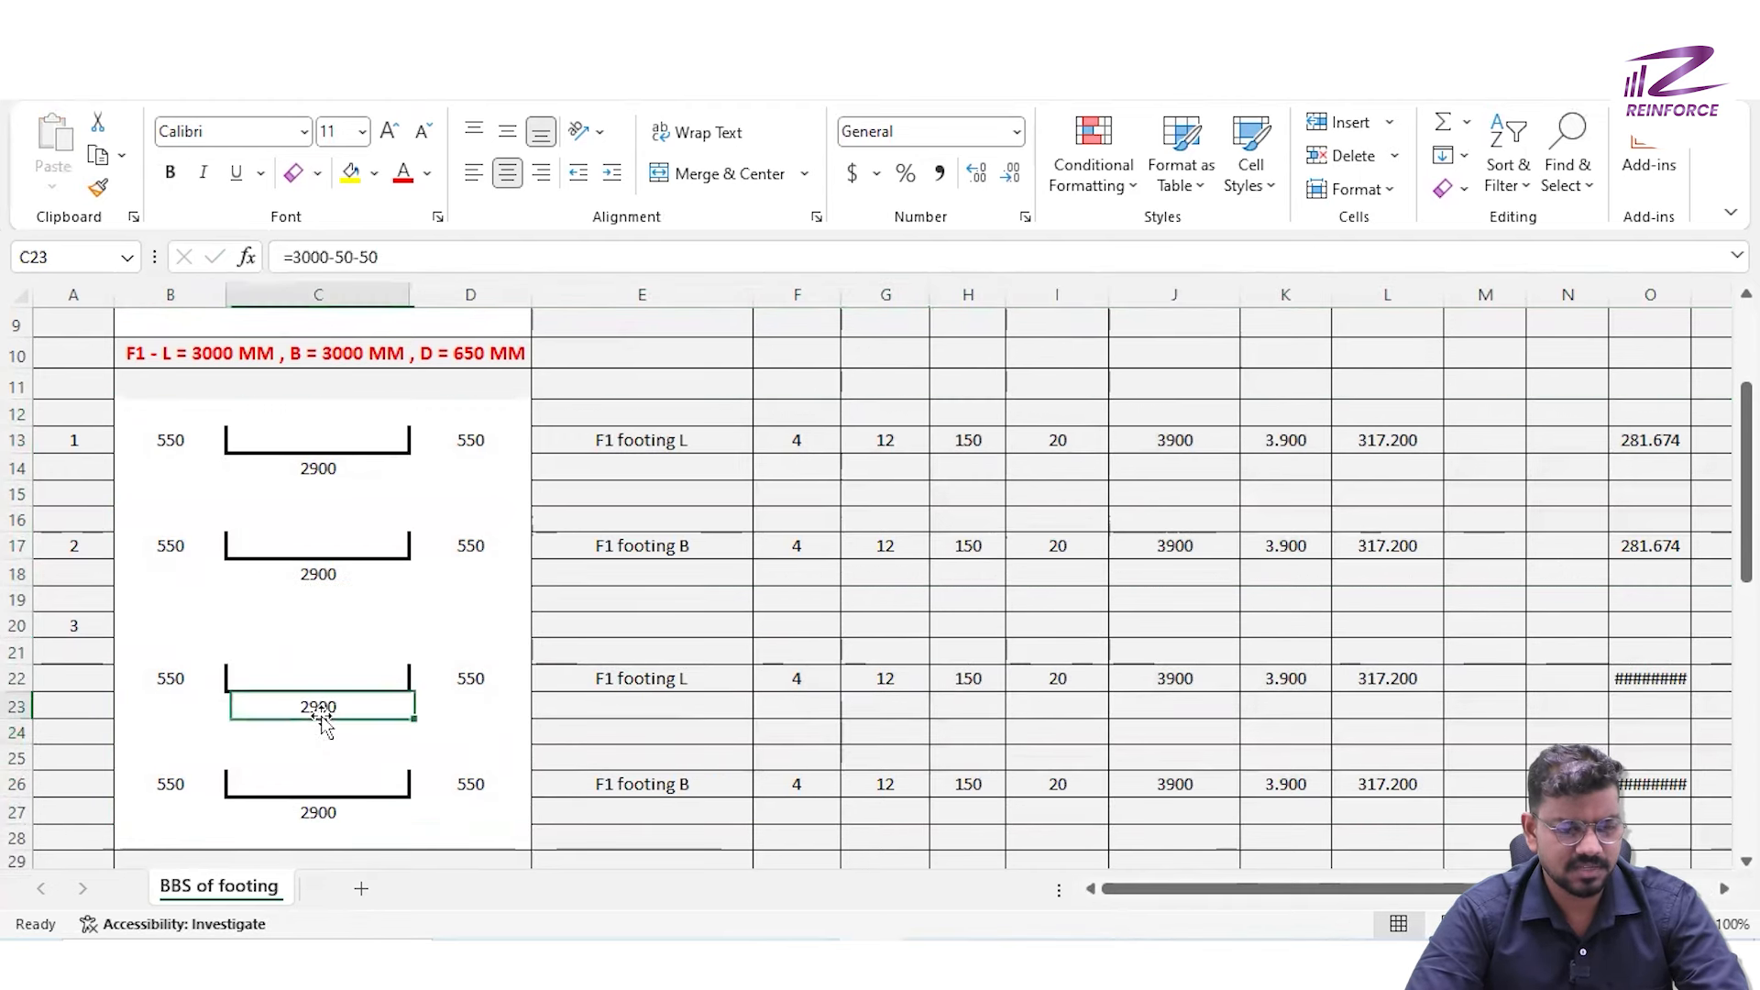
{"action": "left_click", "coordinate": [332, 257]}
{"action": "double_click", "coordinate": [612, 680]}
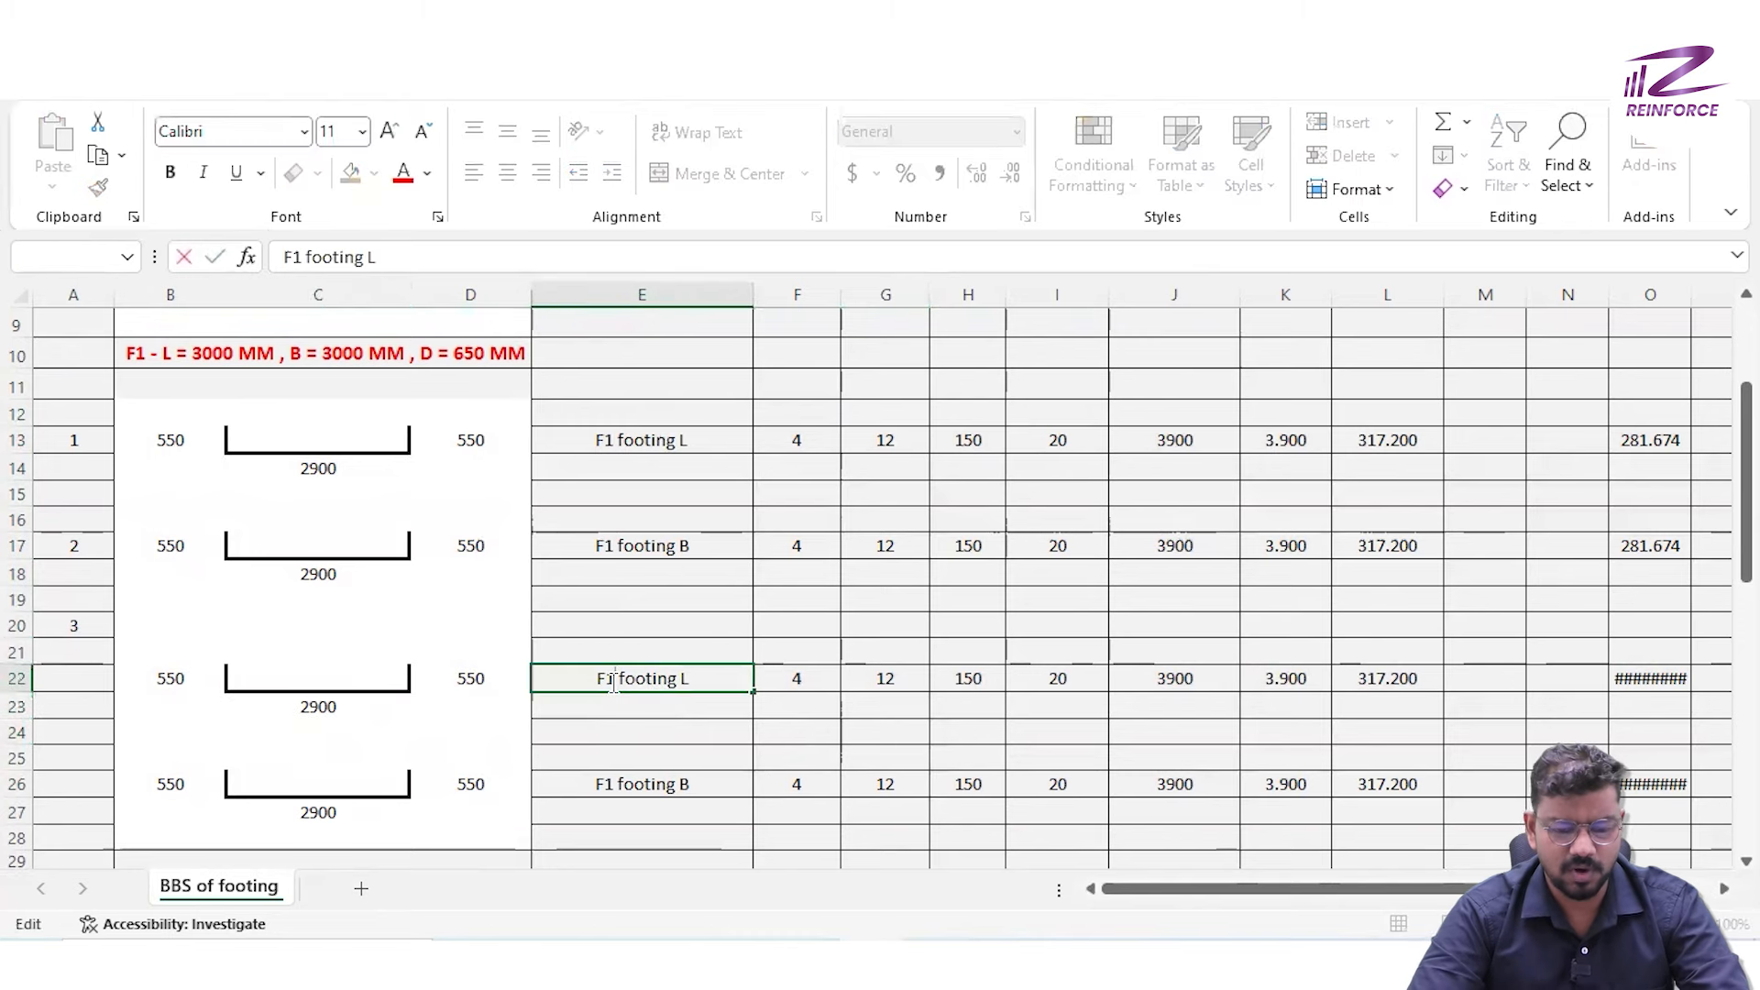
{"action": "key", "text": "BackSpace"}
{"action": "type", "text": "2"}
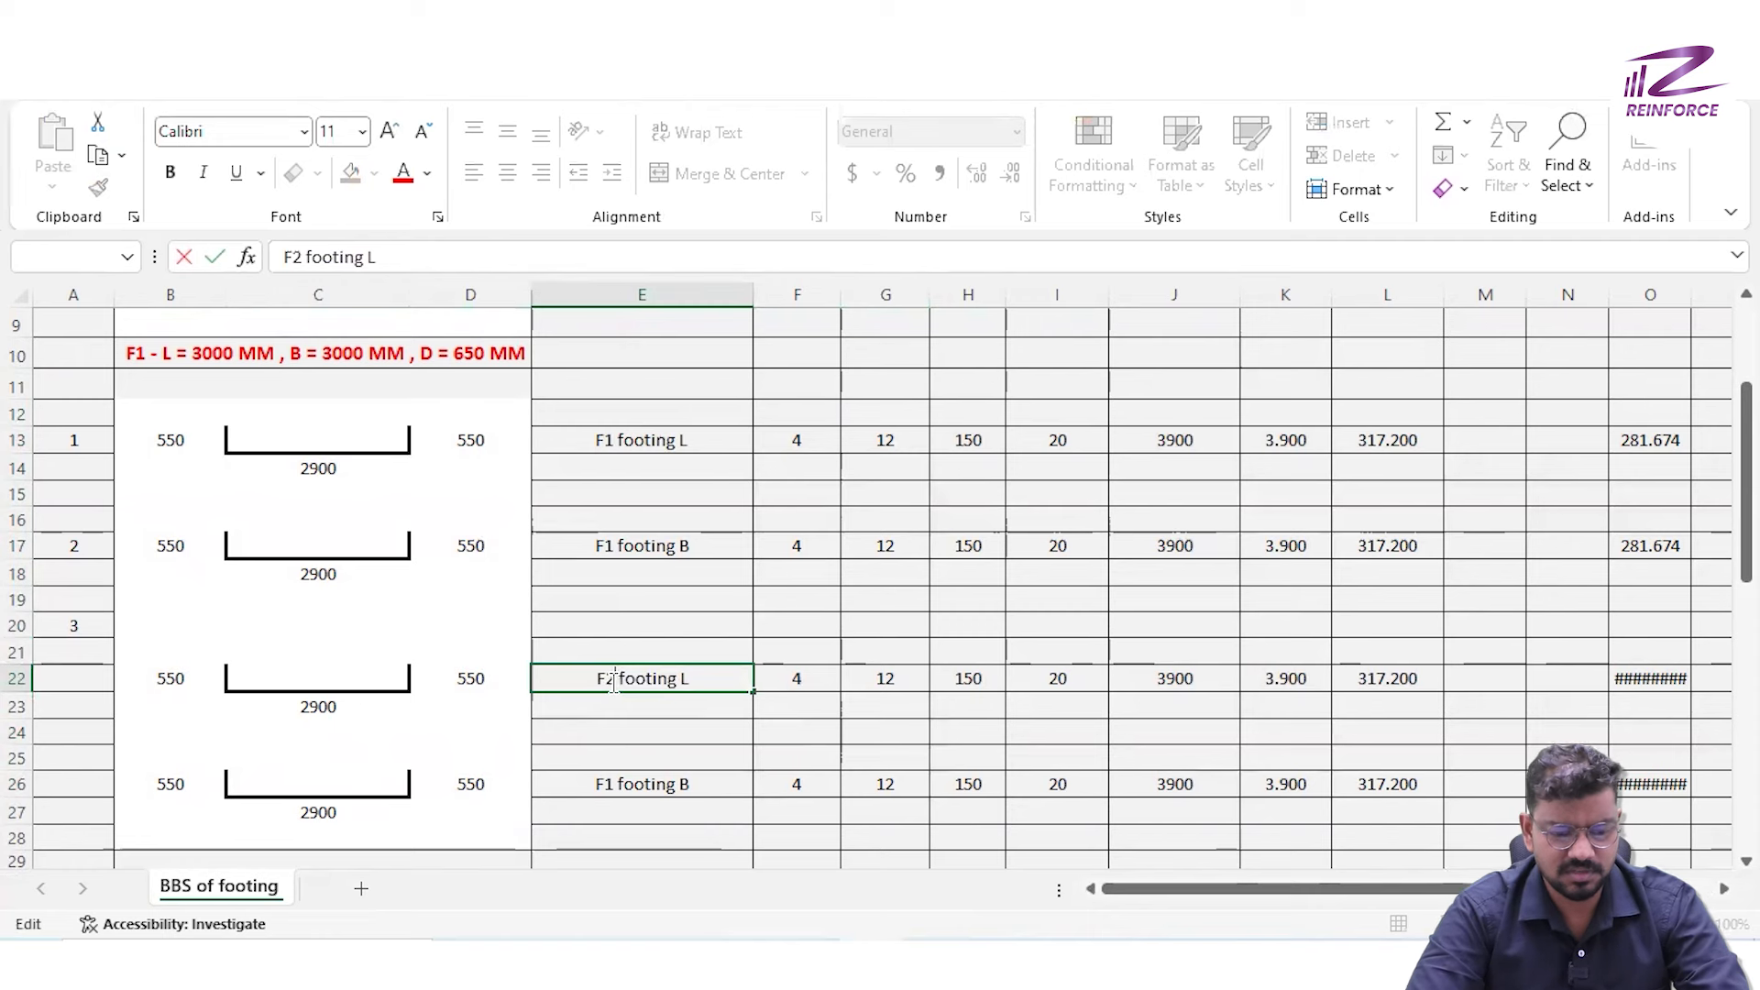
{"action": "double_click", "coordinate": [615, 785]}
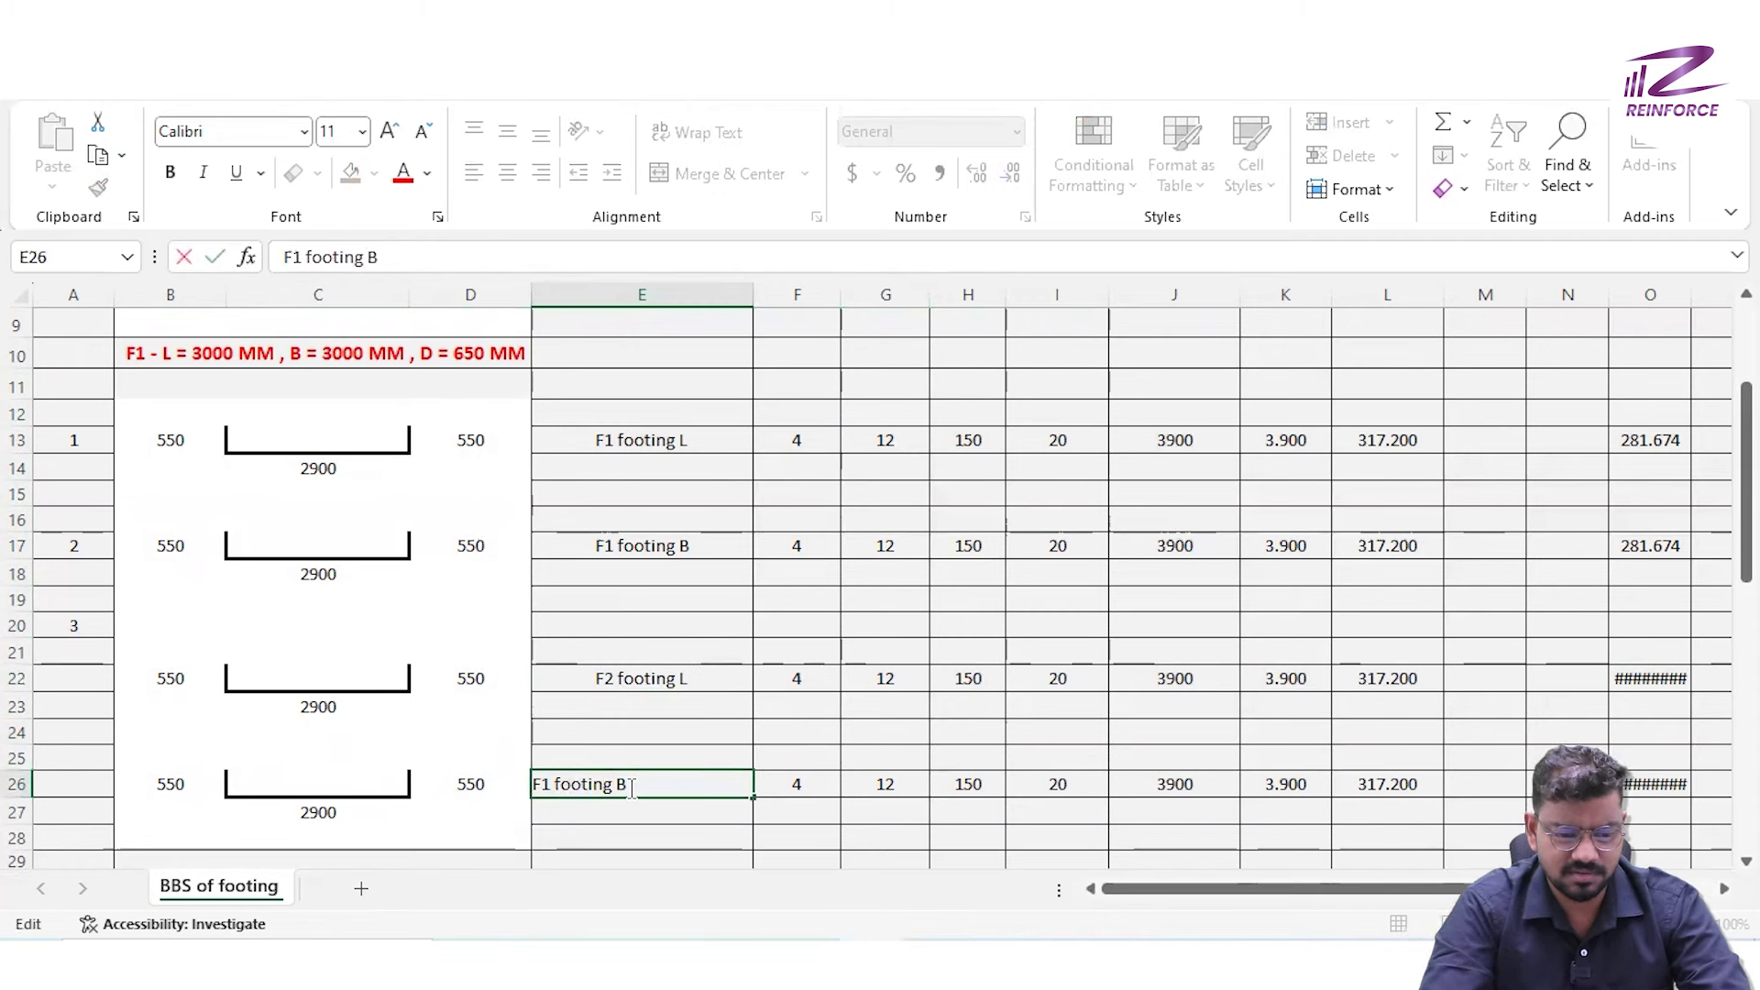
{"action": "key", "text": "BackSpace"}
{"action": "type", "text": "2"}
{"action": "key", "text": "Return"}
Check F2's size in the drawing's footing schedule and set the F2 footing L bottom length in C23 to =3300-50-50
{"action": "key", "text": "alt+Tab"}
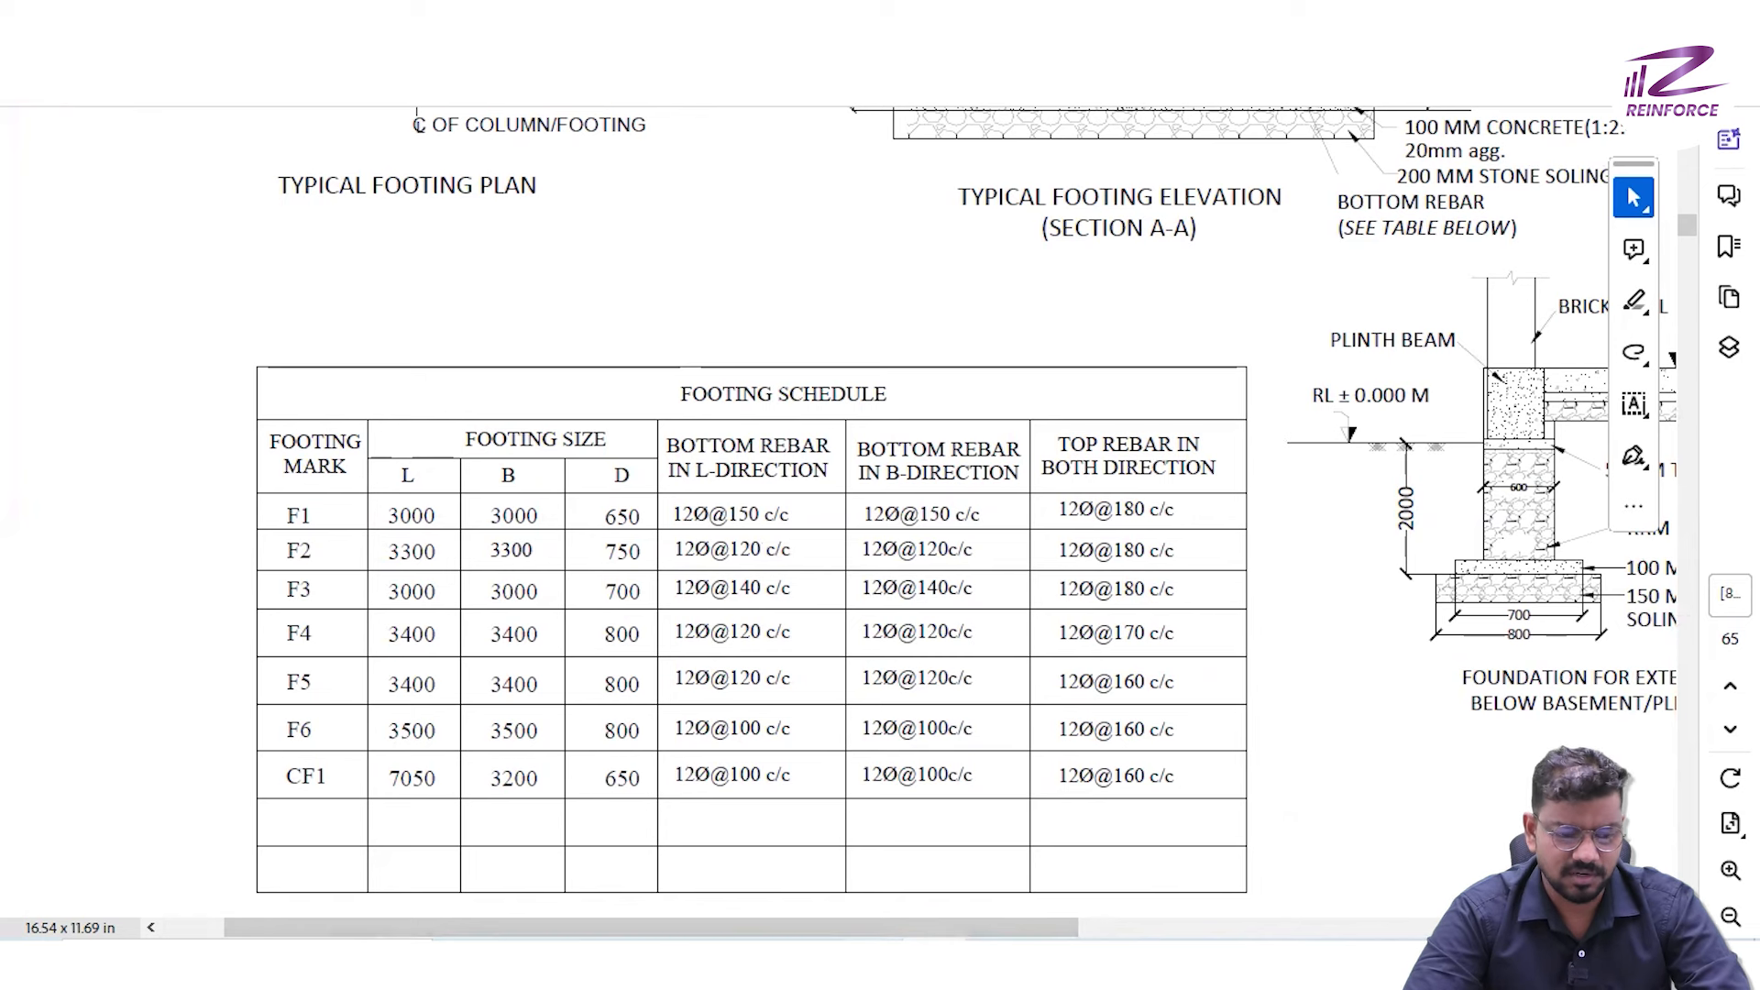
{"action": "key", "text": "alt+Tab"}
{"action": "left_click", "coordinate": [318, 259]}
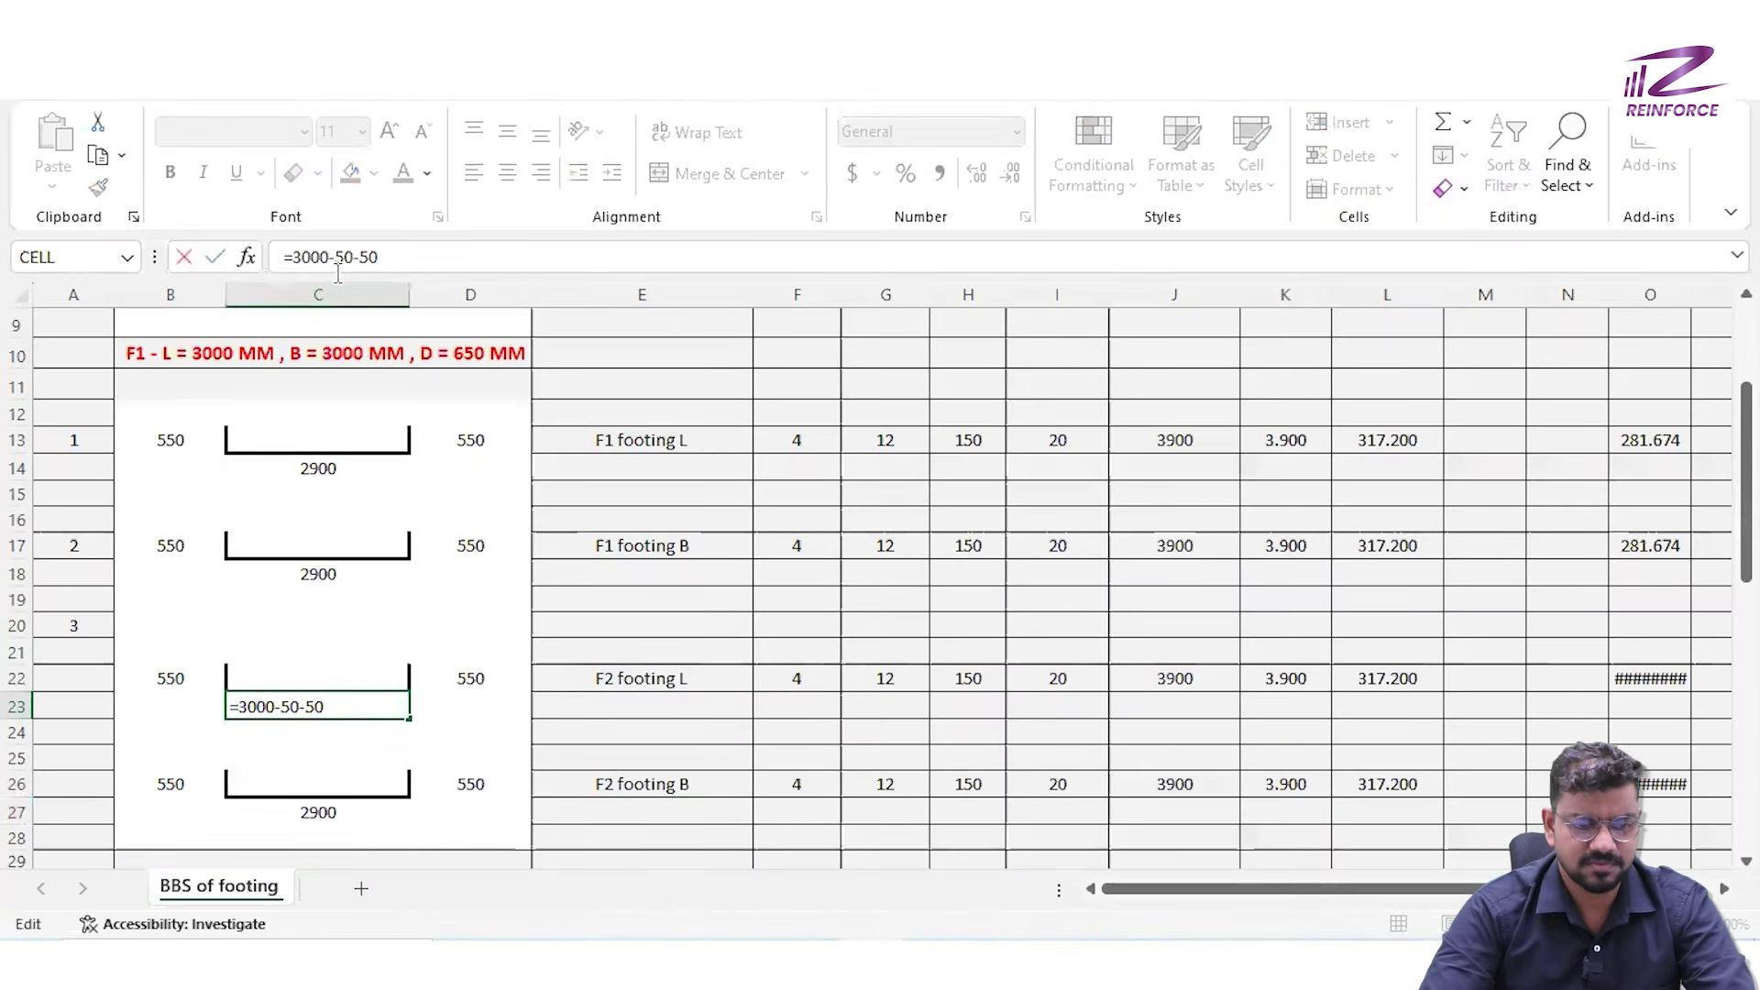
{"action": "key", "text": "BackSpace"}
{"action": "type", "text": "3"}
{"action": "key", "text": "Return"}
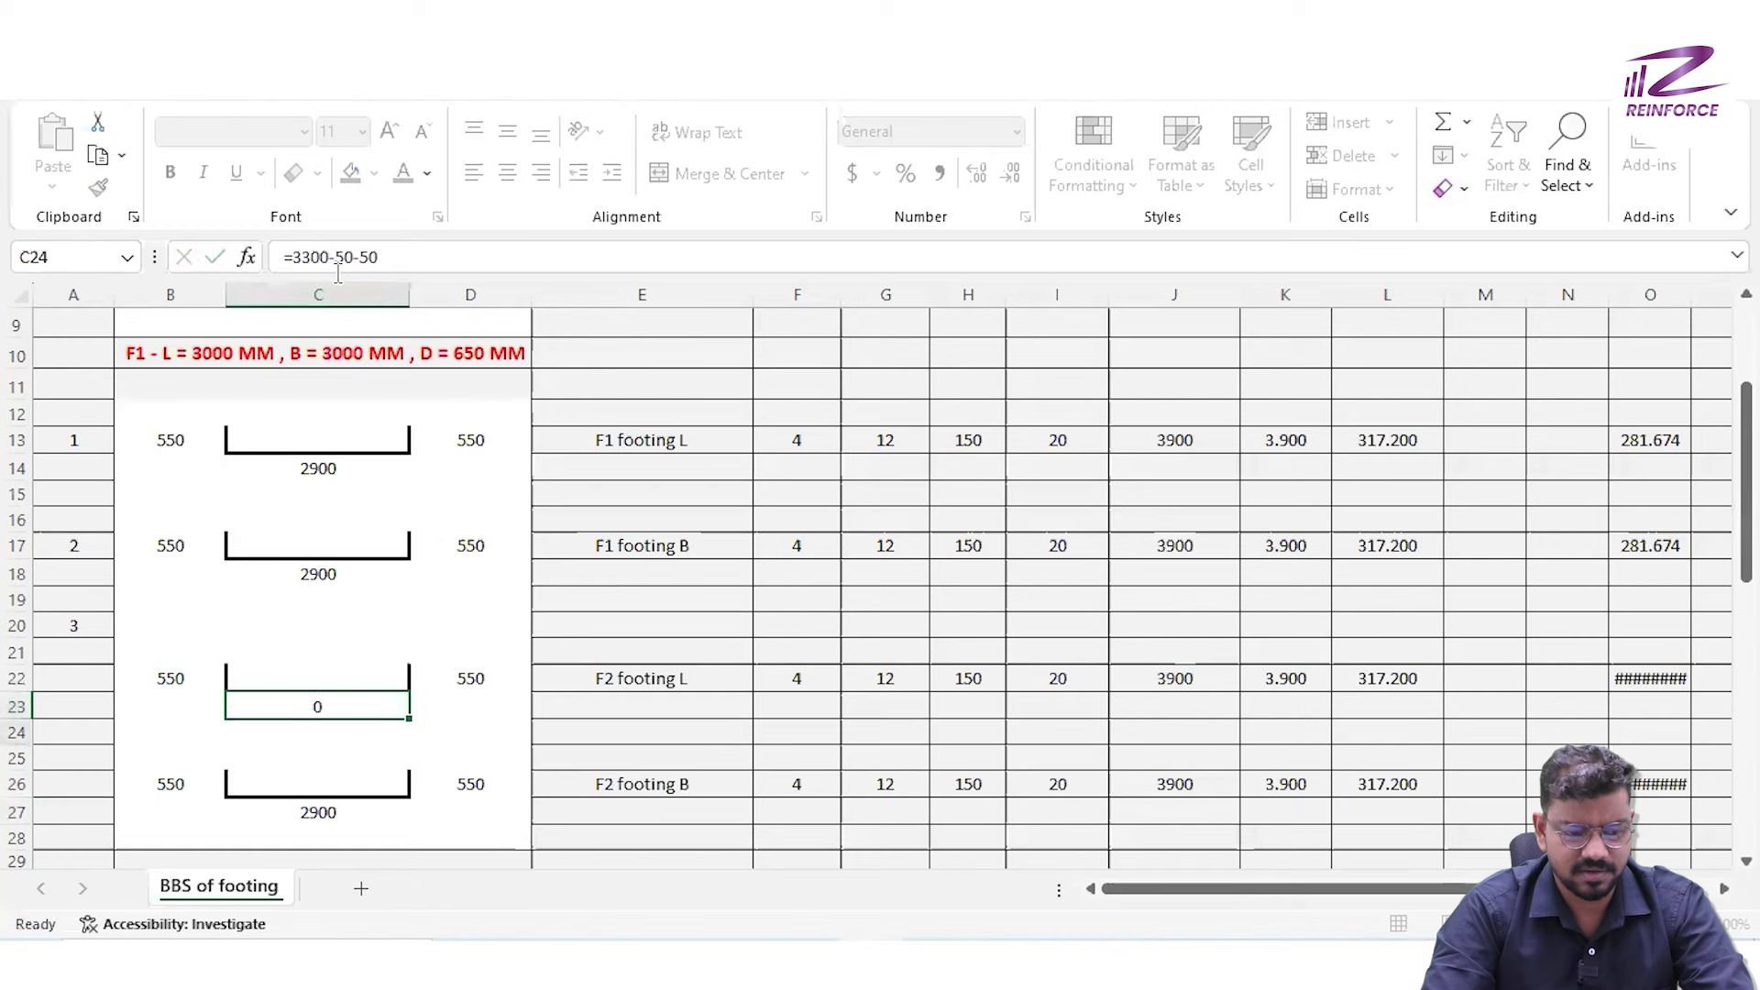
Set the F2 footing B bottom length in C27 to =3300-50-50
{"action": "left_click", "coordinate": [316, 812]}
{"action": "key", "text": "F2"}
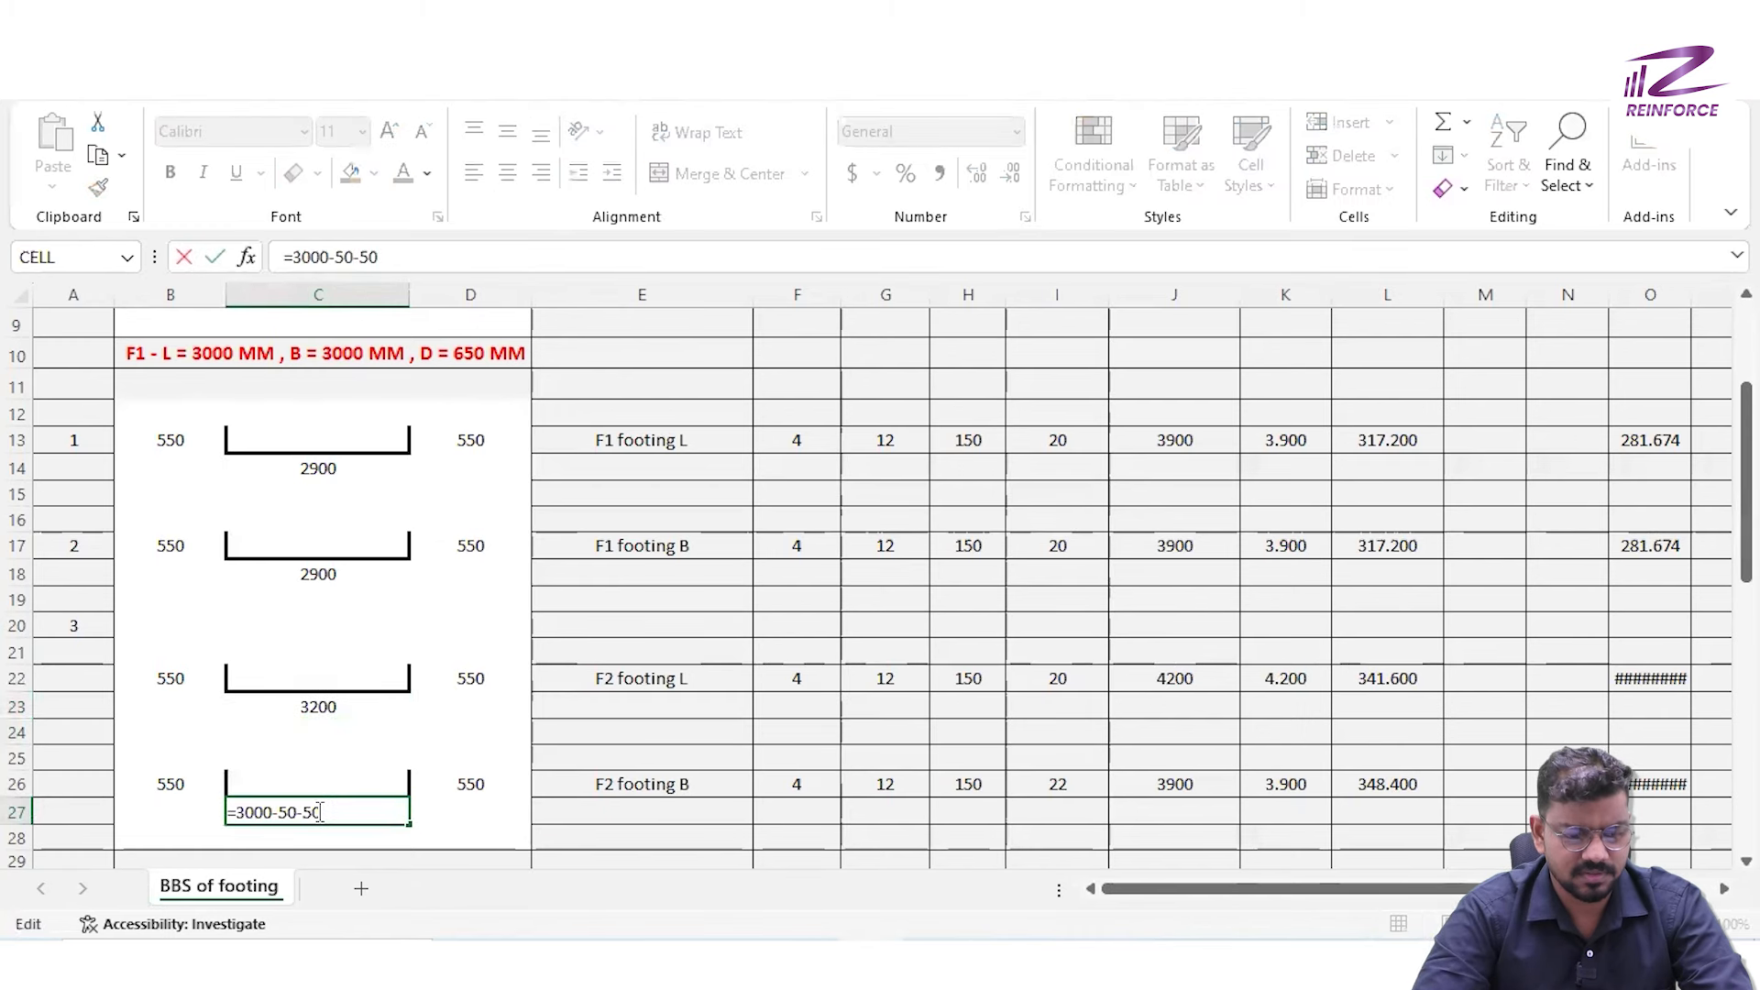
{"action": "left_click", "coordinate": [318, 259]}
{"action": "key", "text": "BackSpace"}
{"action": "type", "text": "3"}
{"action": "key", "text": "Return"}
Update the leg heights of both F2 bars in rows 22 and 26 for the 750 mm depth, with =750-50-50 in B26
{"action": "key", "text": "Up"}
{"action": "key", "text": "Up"}
{"action": "key", "text": "Up"}
{"action": "key", "text": "Up"}
{"action": "key", "text": "Up"}
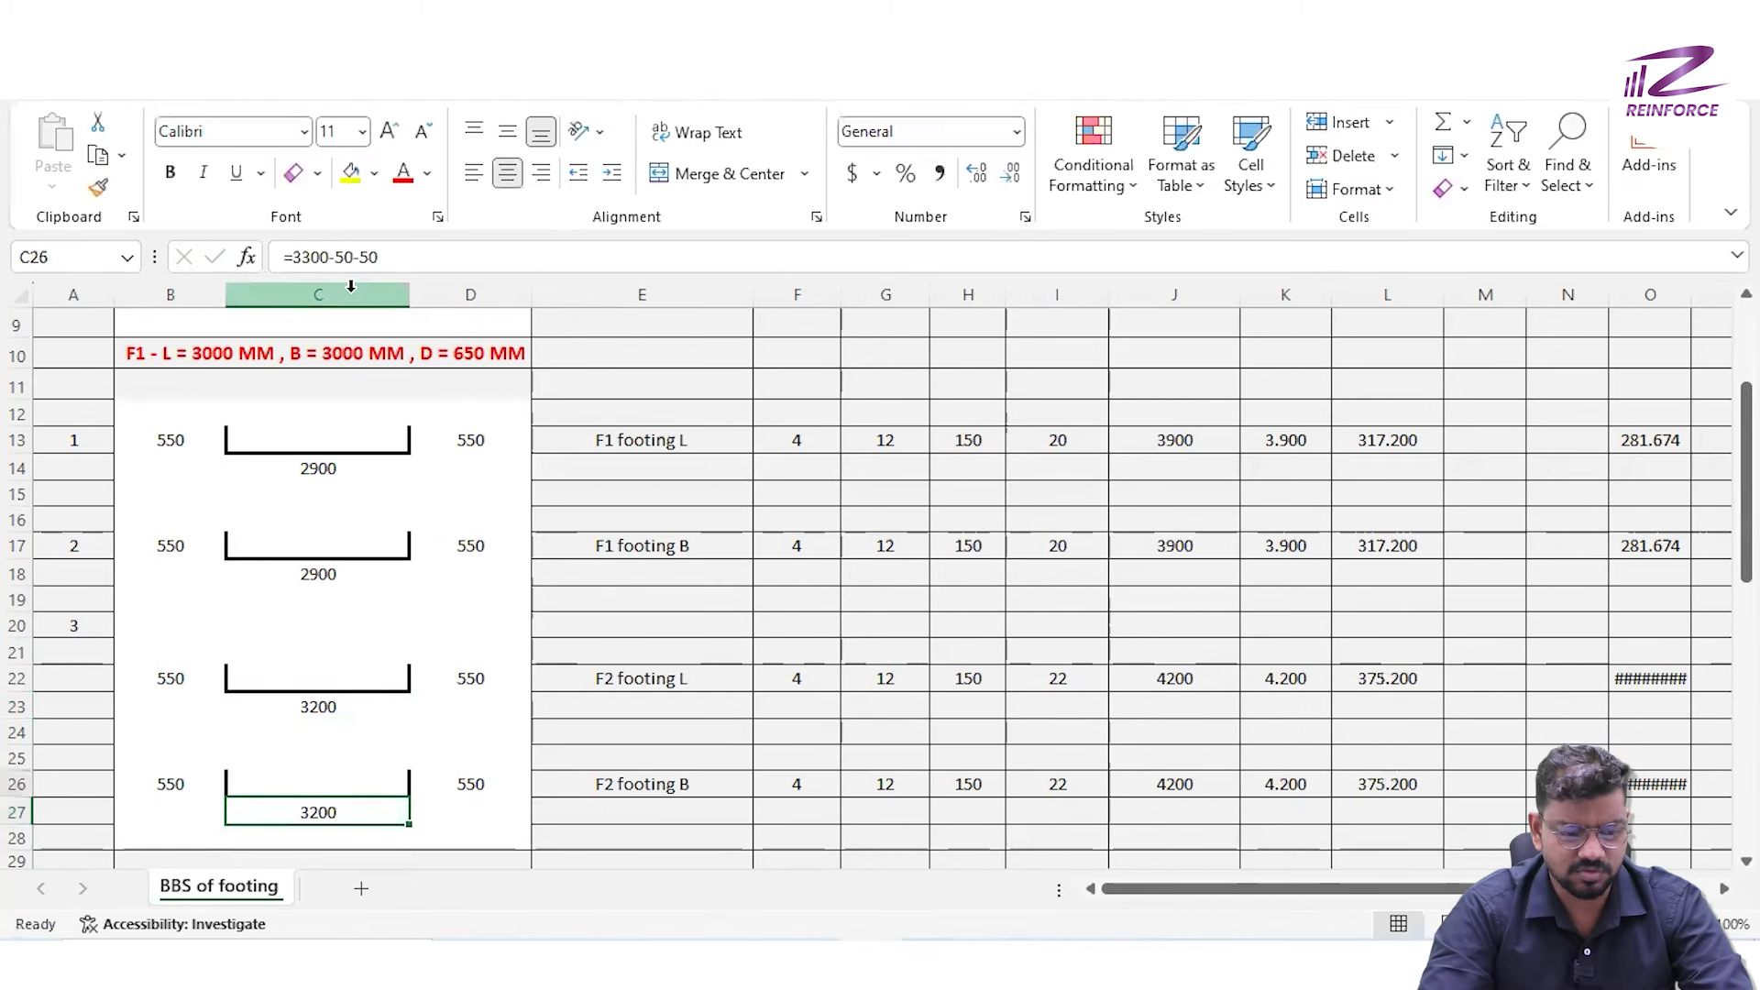
{"action": "key", "text": "Up"}
{"action": "key", "text": "Right"}
{"action": "key", "text": "Right"}
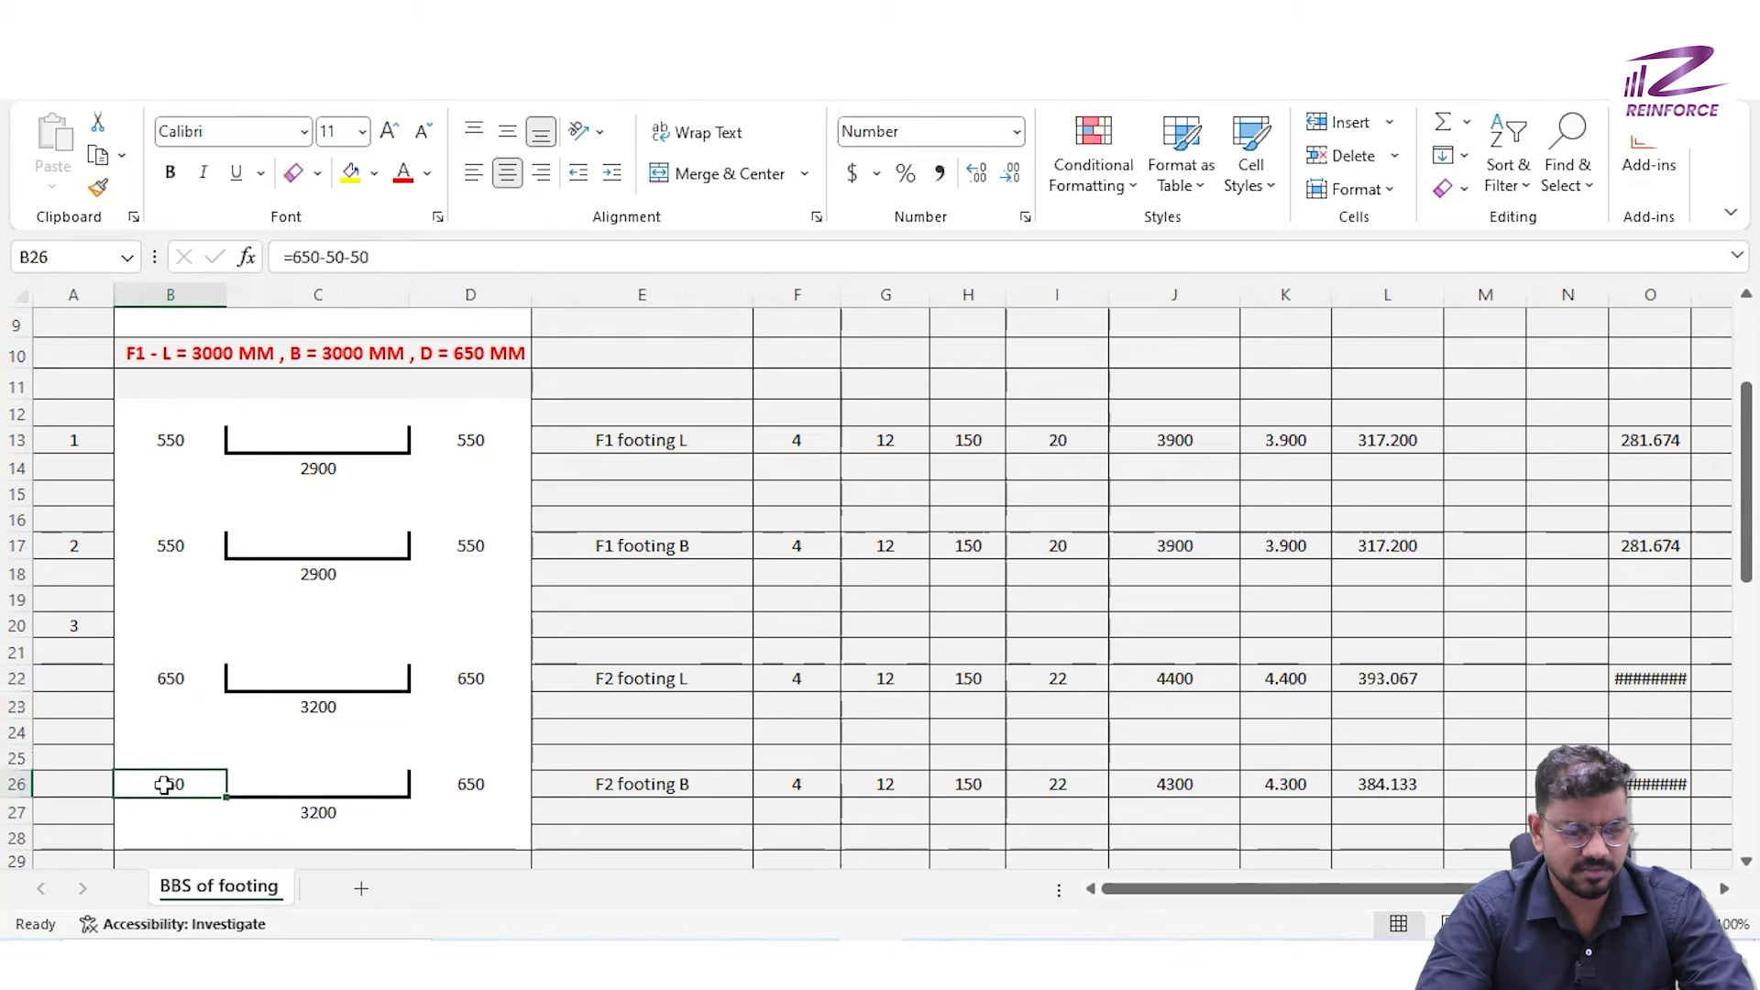
{"action": "double_click", "coordinate": [166, 785]}
{"action": "key", "text": "Left"}
{"action": "key", "text": "Left"}
{"action": "key", "text": "Left"}
{"action": "key", "text": "Left"}
{"action": "key", "text": "BackSpace"}
{"action": "type", "text": "7"}
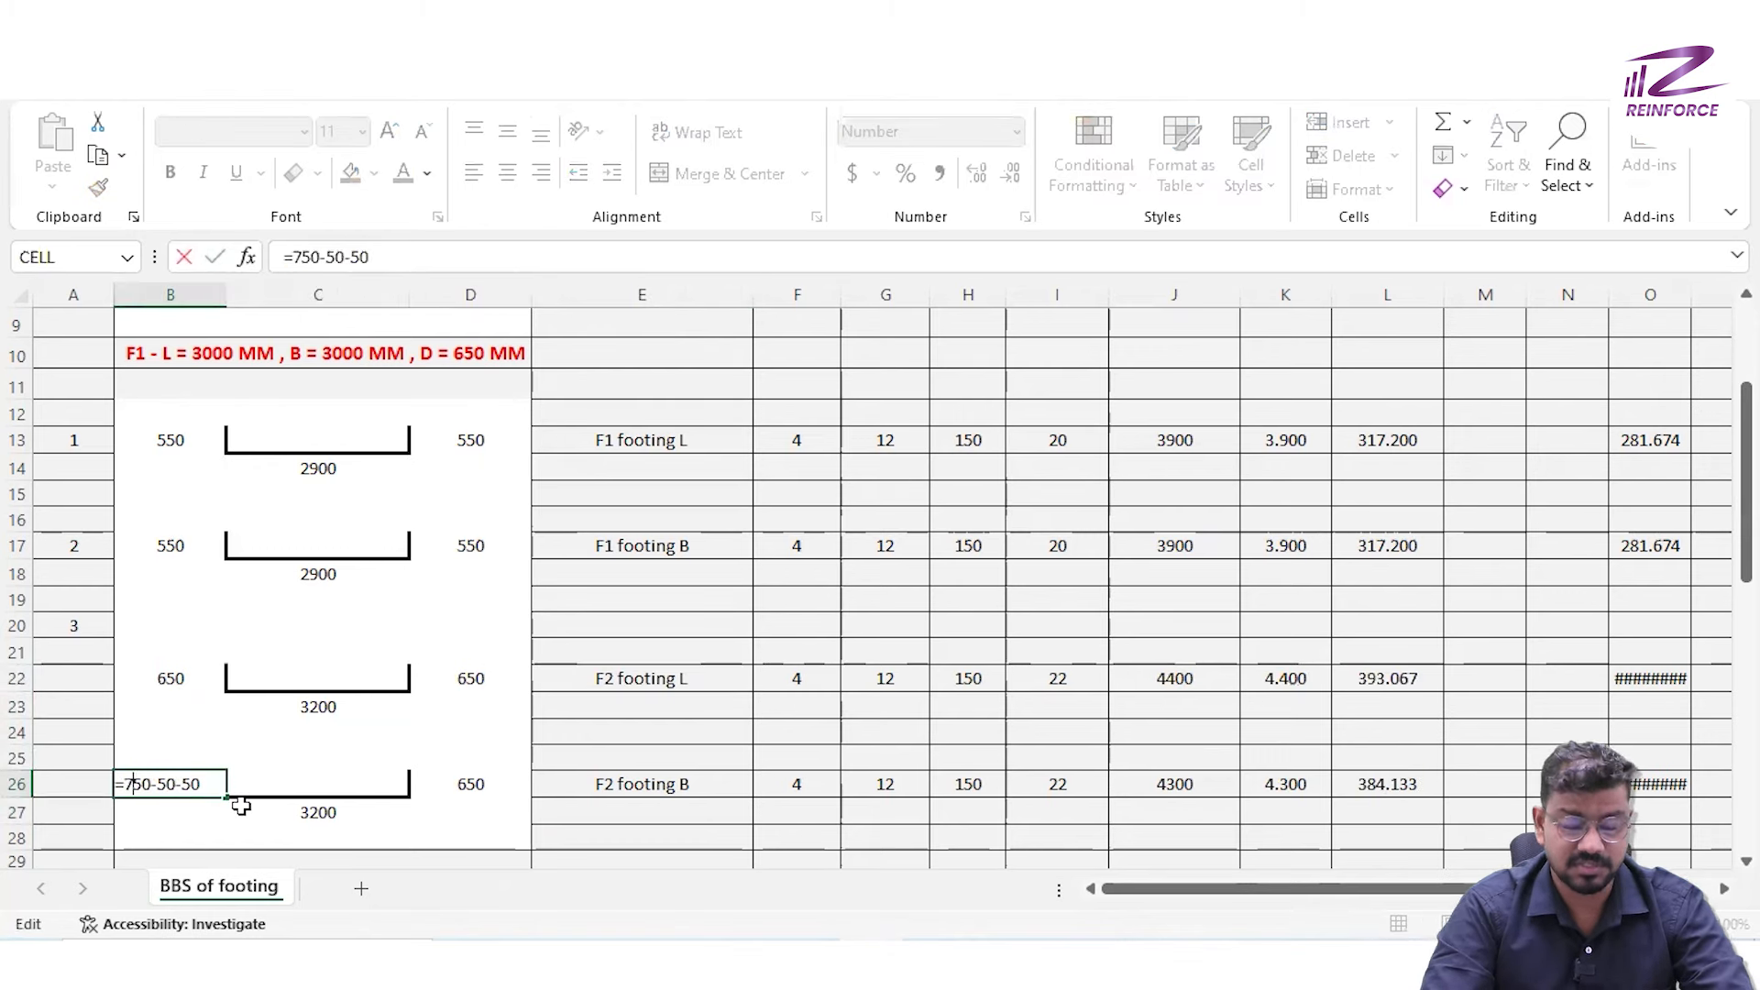
{"action": "key", "text": "Return"}
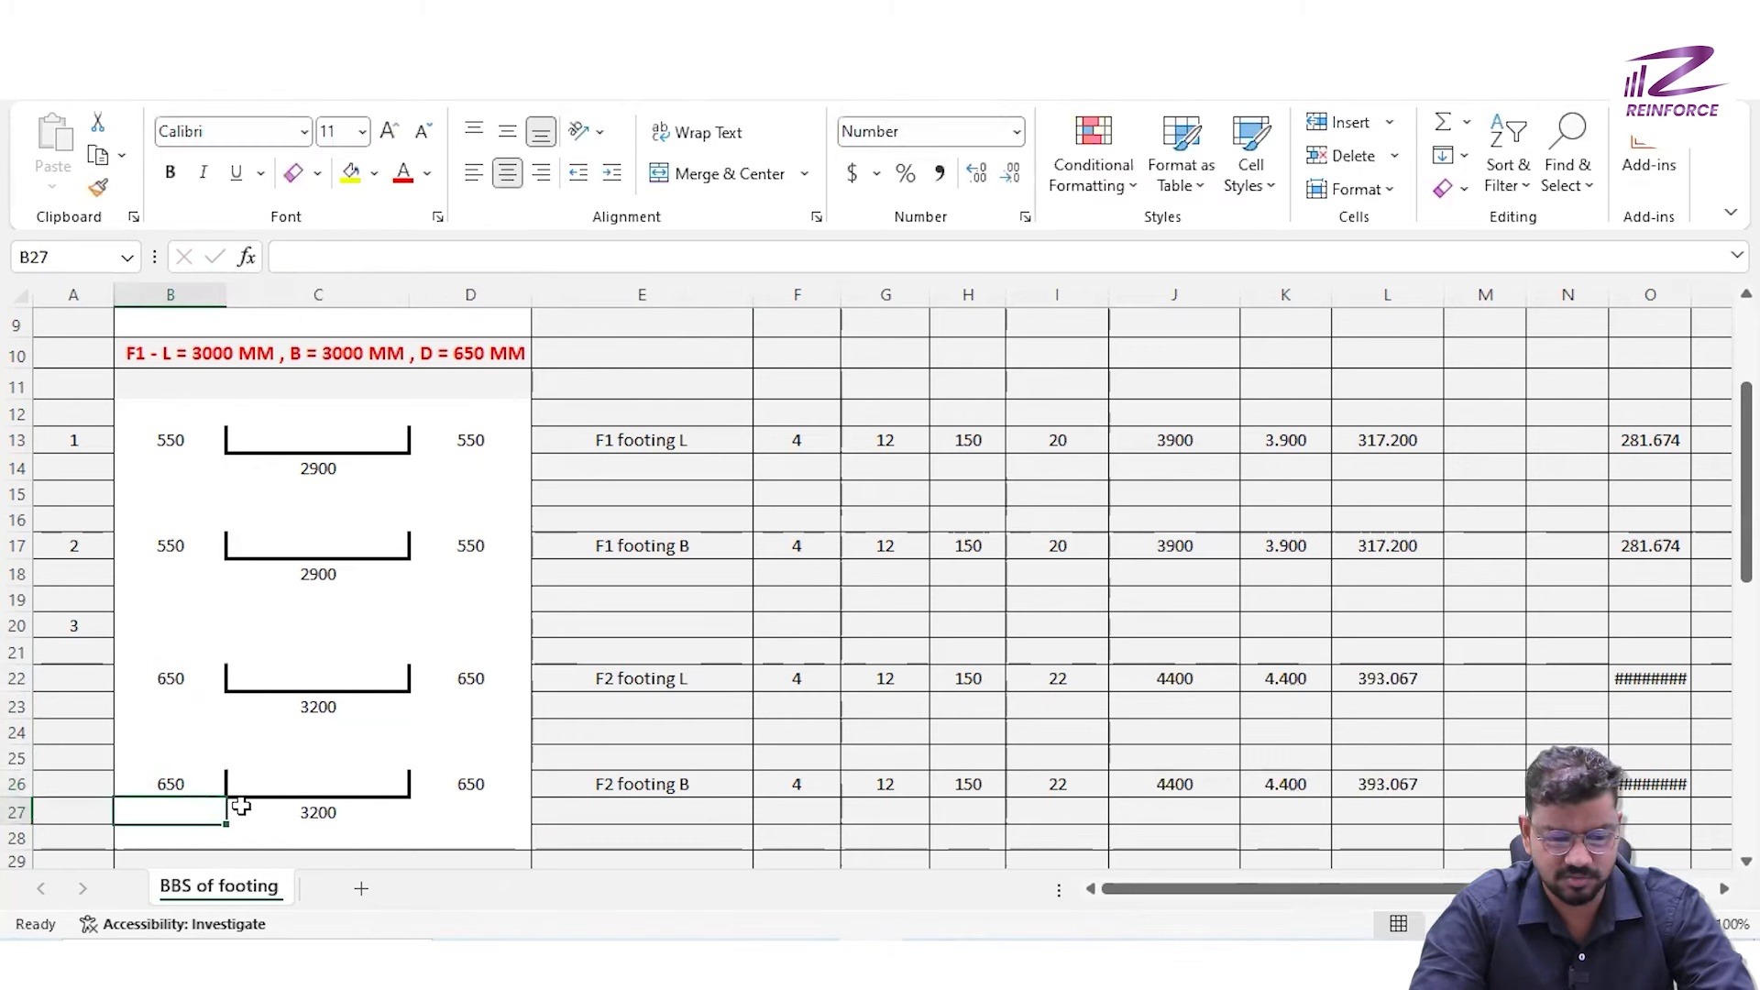
Freeze the sheet's header rows 1 to 8 above the bar list
{"action": "key", "text": "Up"}
{"action": "key", "text": "Up"}
{"action": "key", "text": "Up"}
{"action": "key", "text": "Up"}
{"action": "key", "text": "Right"}
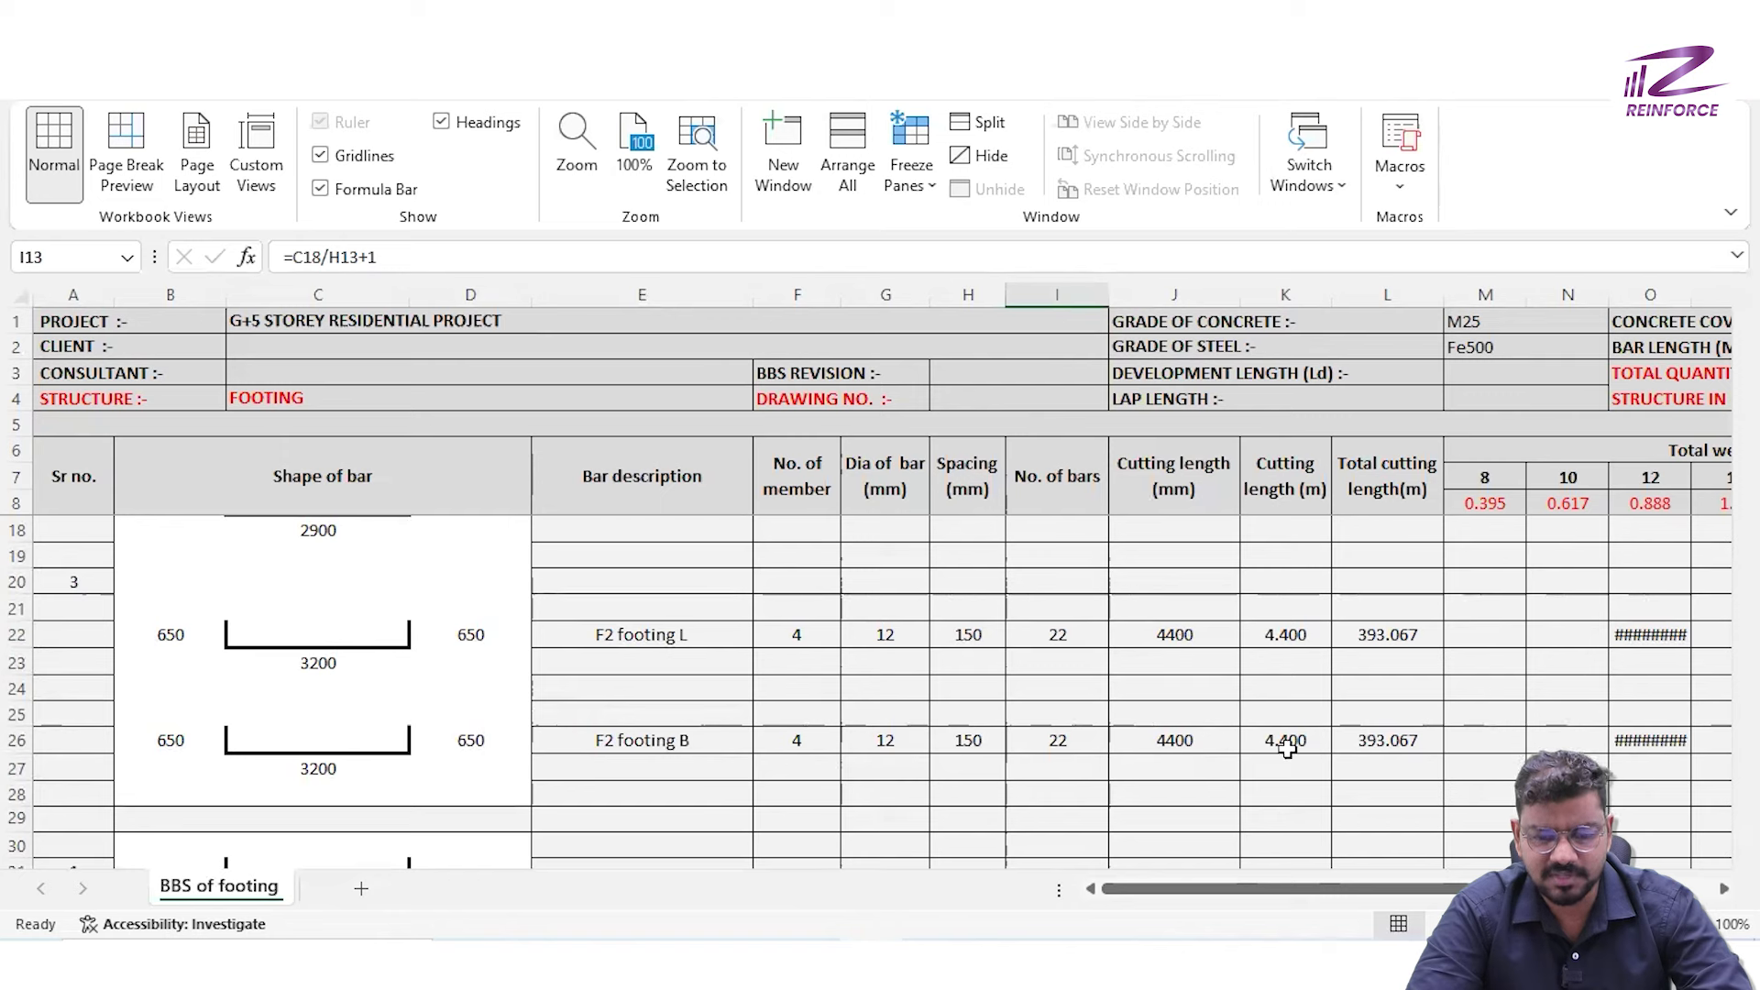
Correct the F2 footing L weight formula in O22 to multiply the total cutting length L22 by the 12 mm unit weight 0.888
{"action": "left_click", "coordinate": [1405, 635]}
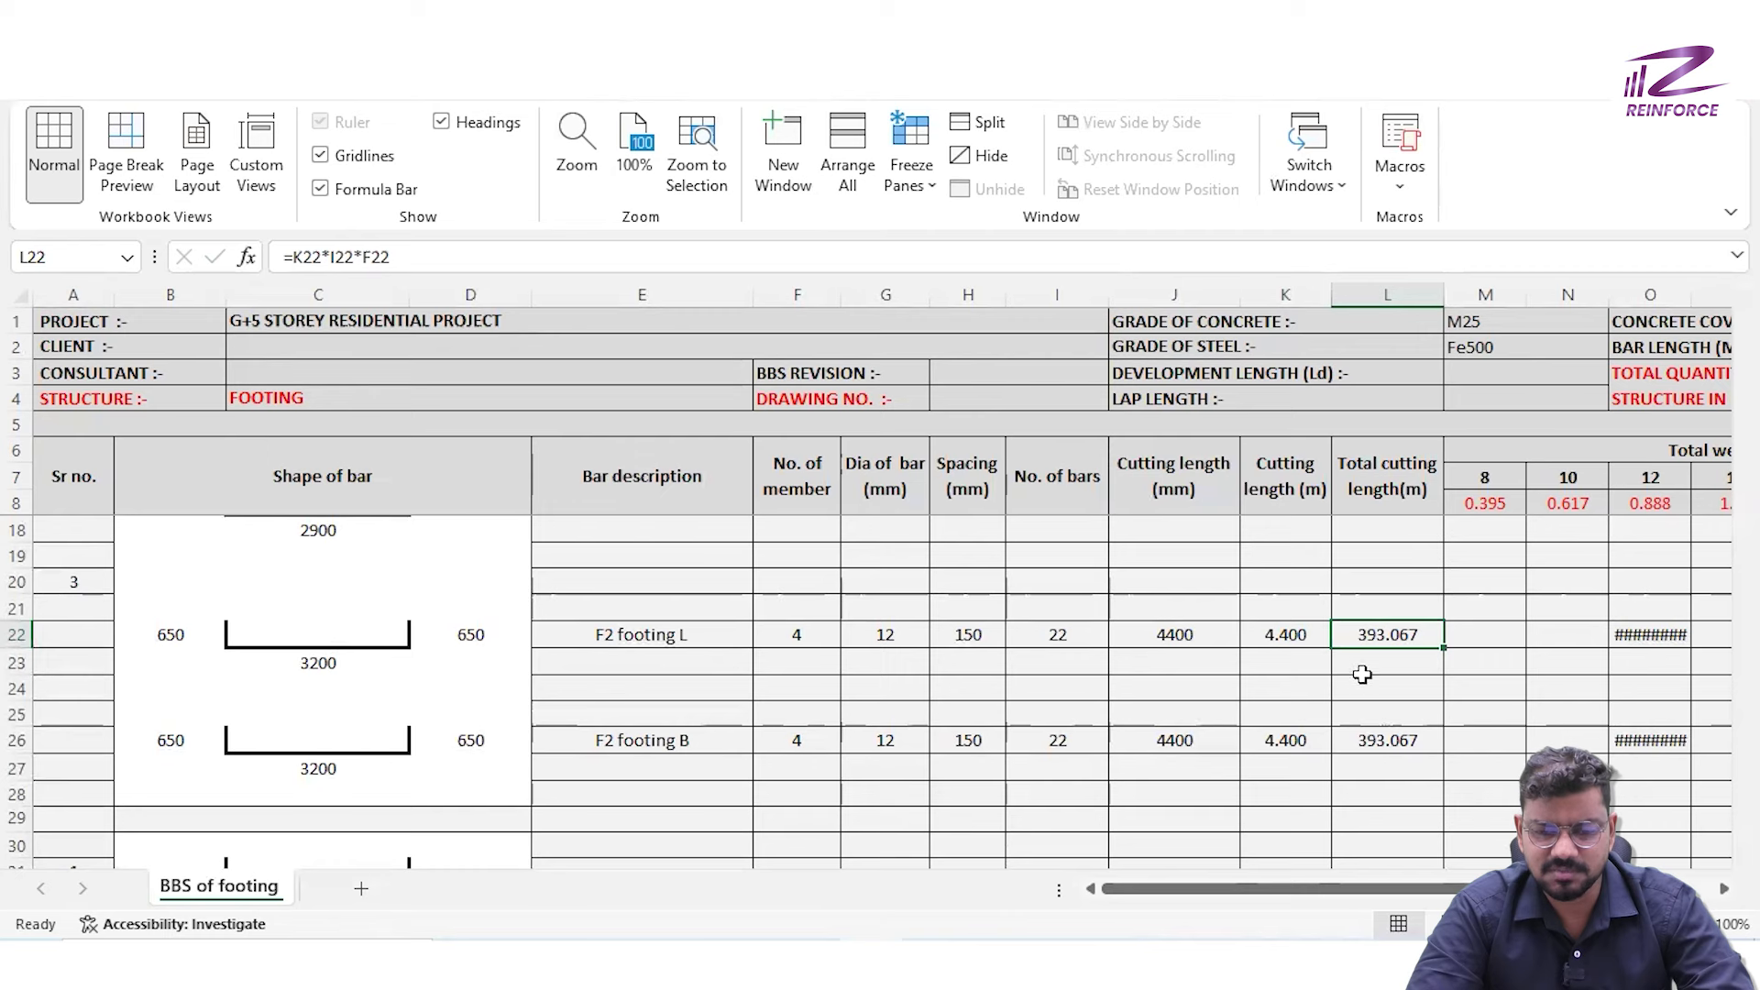
{"action": "left_click", "coordinate": [1641, 639]}
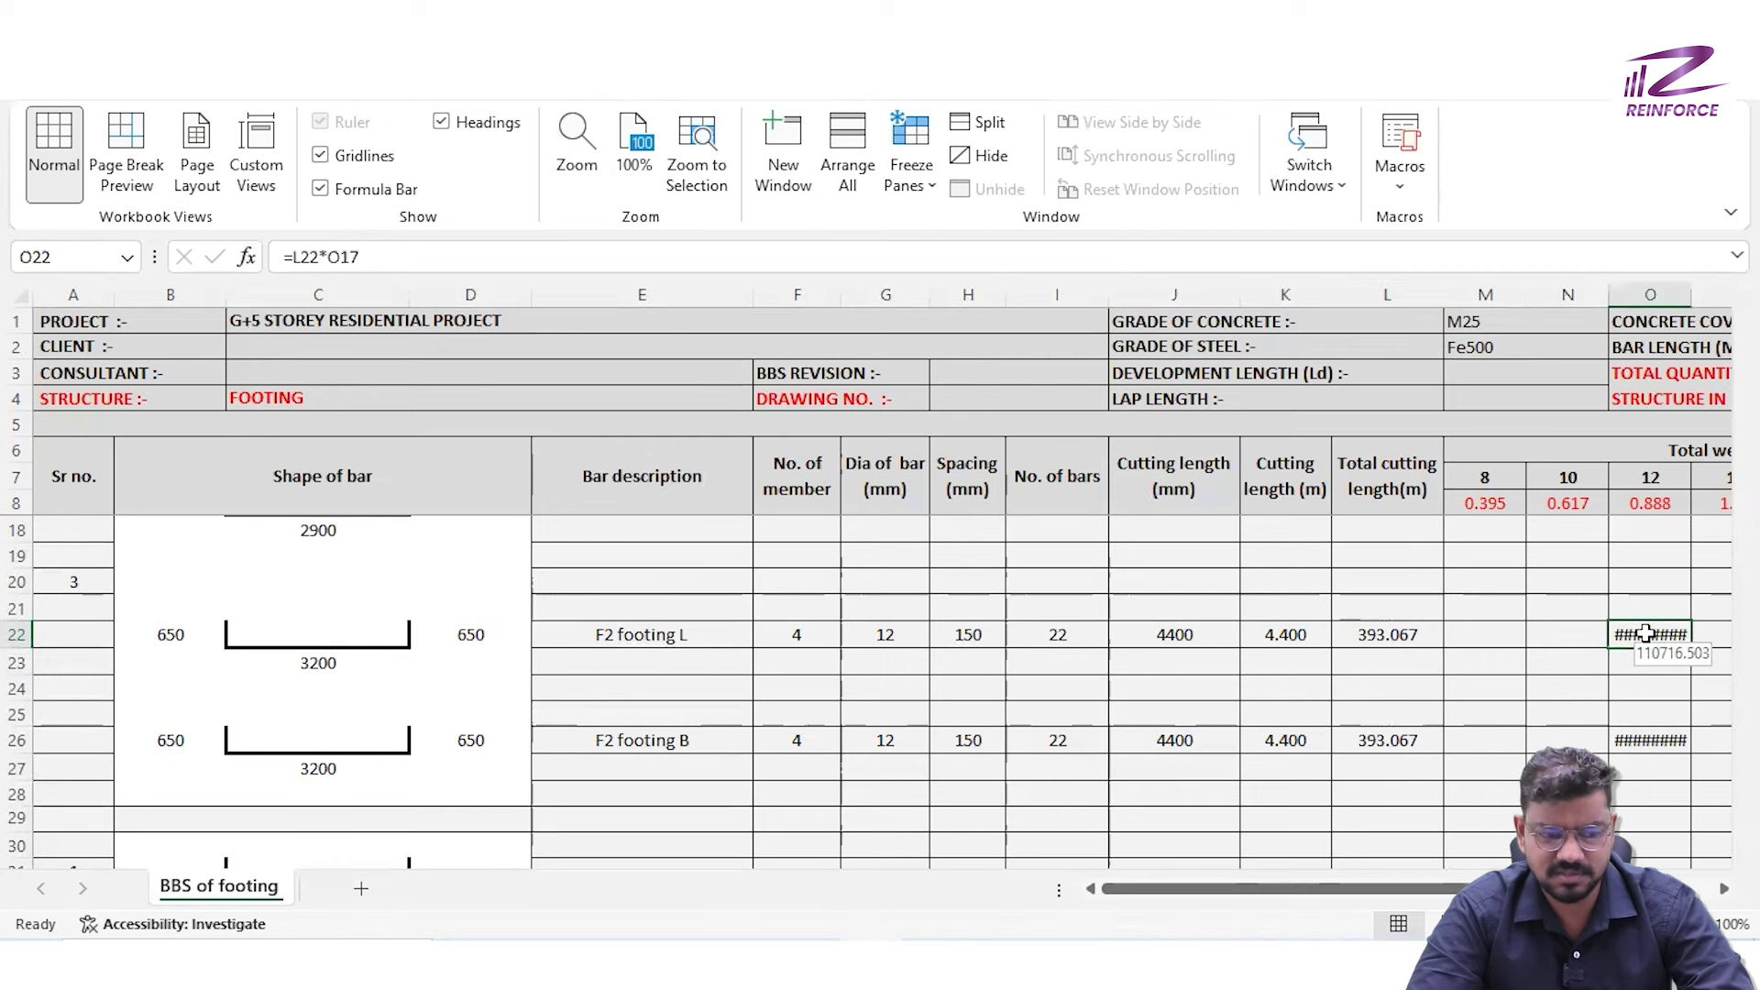
{"action": "scroll", "coordinate": [1421, 565], "scroll_direction": "right", "scroll_amount": 2}
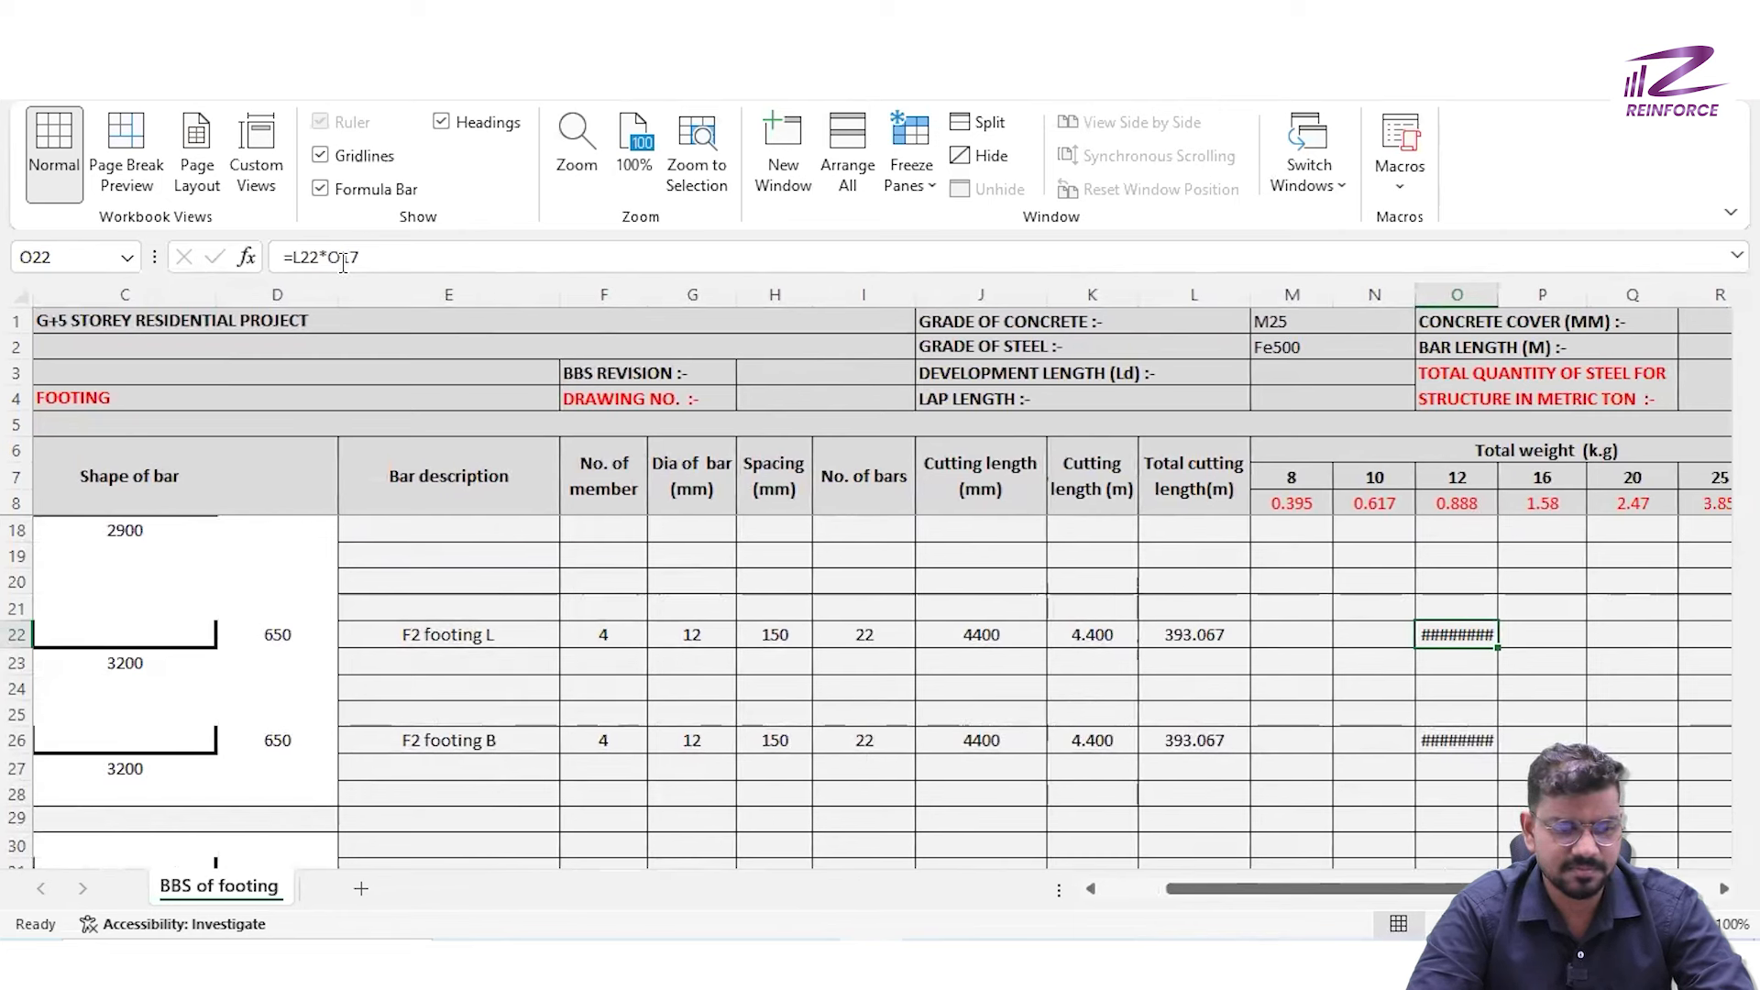
{"action": "key", "text": "F2"}
{"action": "key", "text": "BackSpace"}
{"action": "key", "text": "BackSpace"}
{"action": "key", "text": "BackSpace"}
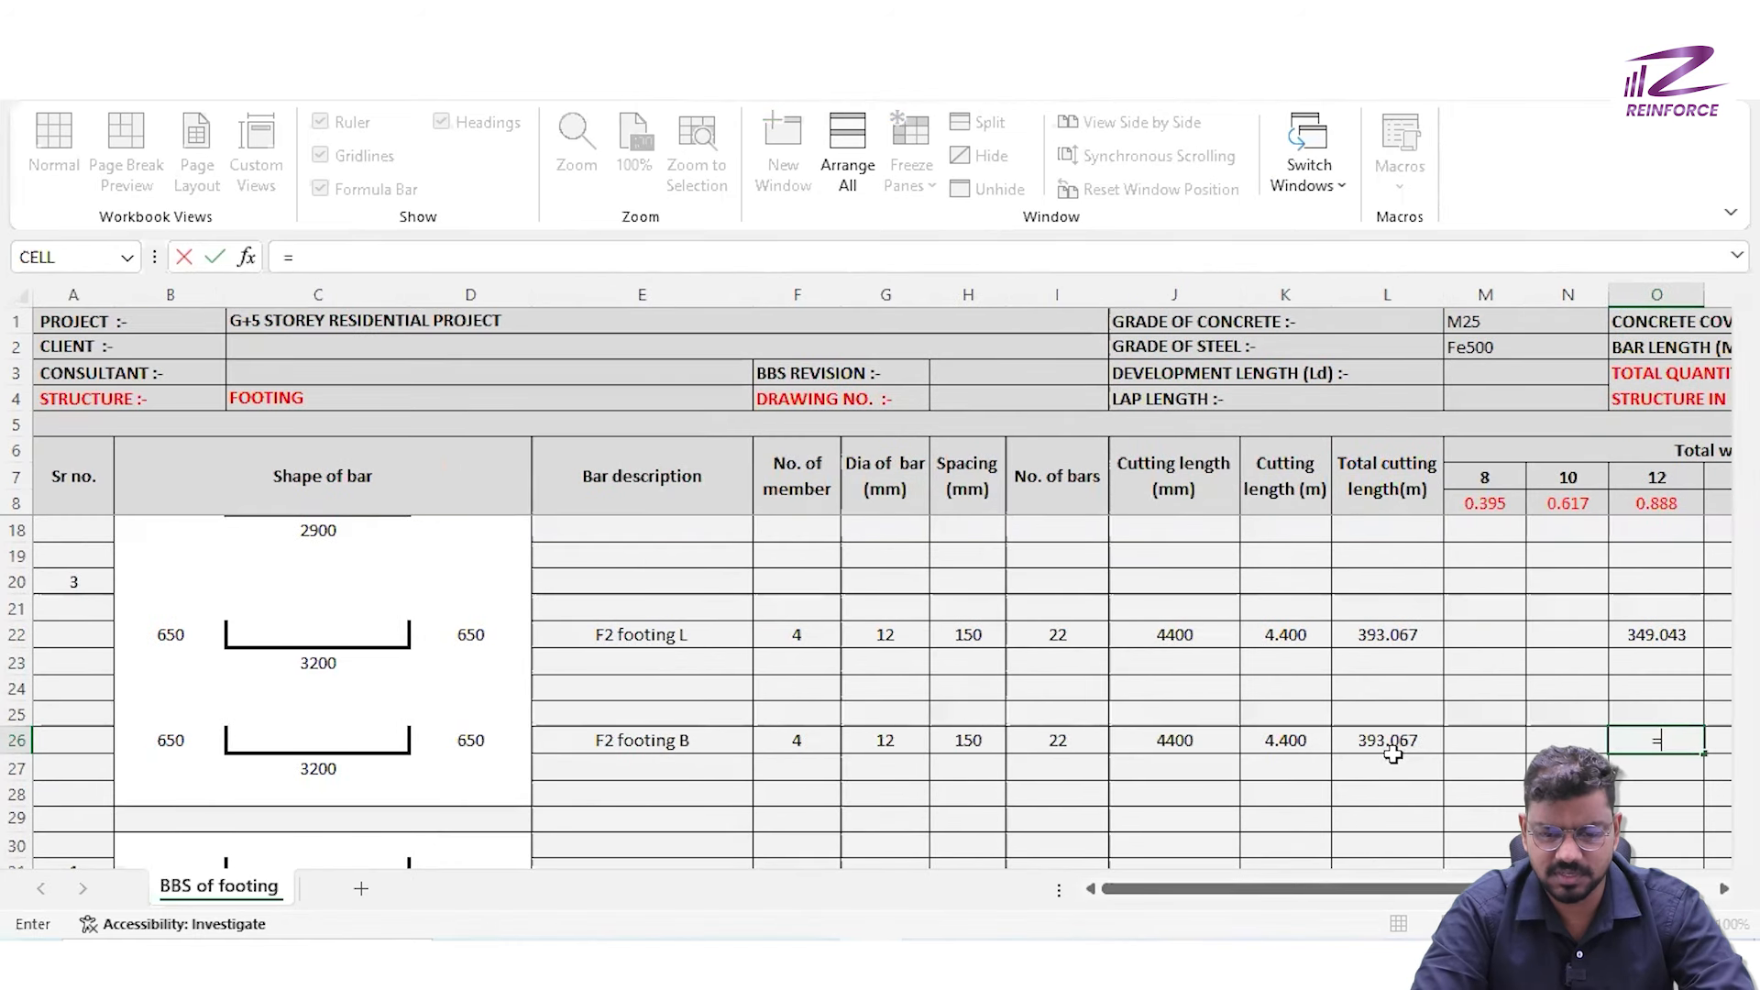
Re-enter the F2 footing B weight in O26 as the total cutting length L26 times the 12 mm unit weight 0.888
{"action": "left_click", "coordinate": [1389, 766]}
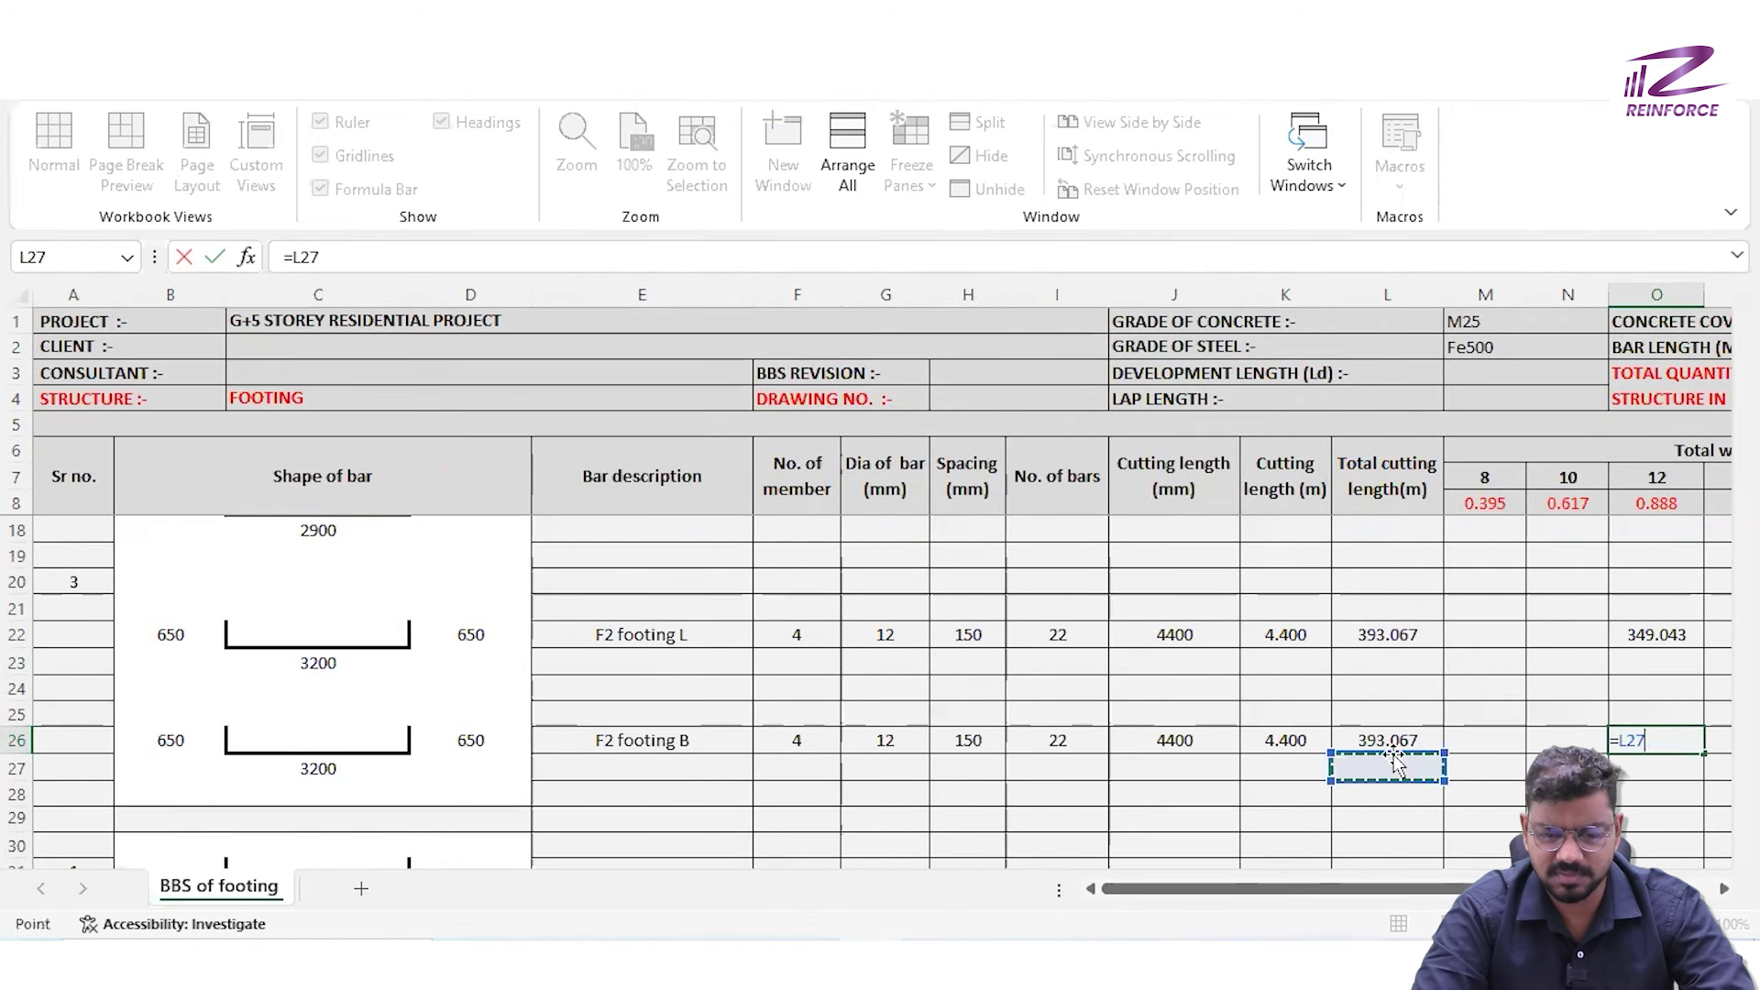
{"action": "key", "text": "Up"}
{"action": "type", "text": "*"}
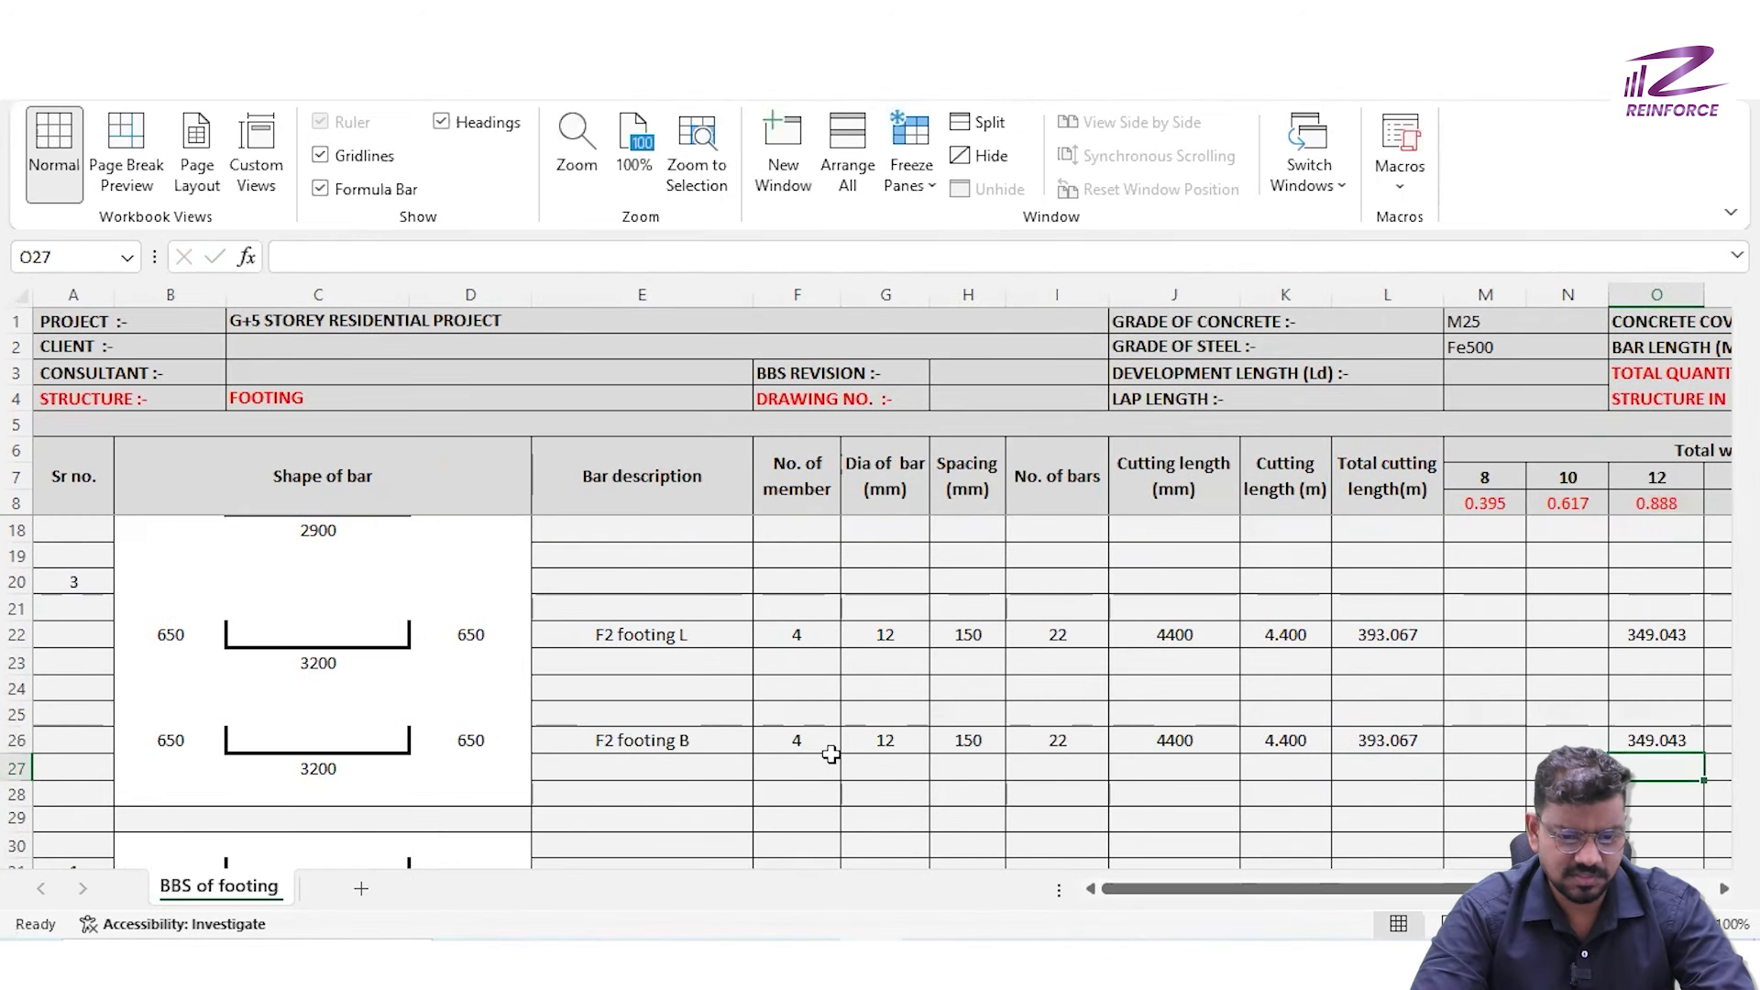
Set the F2 footing L bar spacing in H22 to 120 mm
{"action": "scroll", "coordinate": [831, 753], "scroll_direction": "up", "scroll_amount": 1}
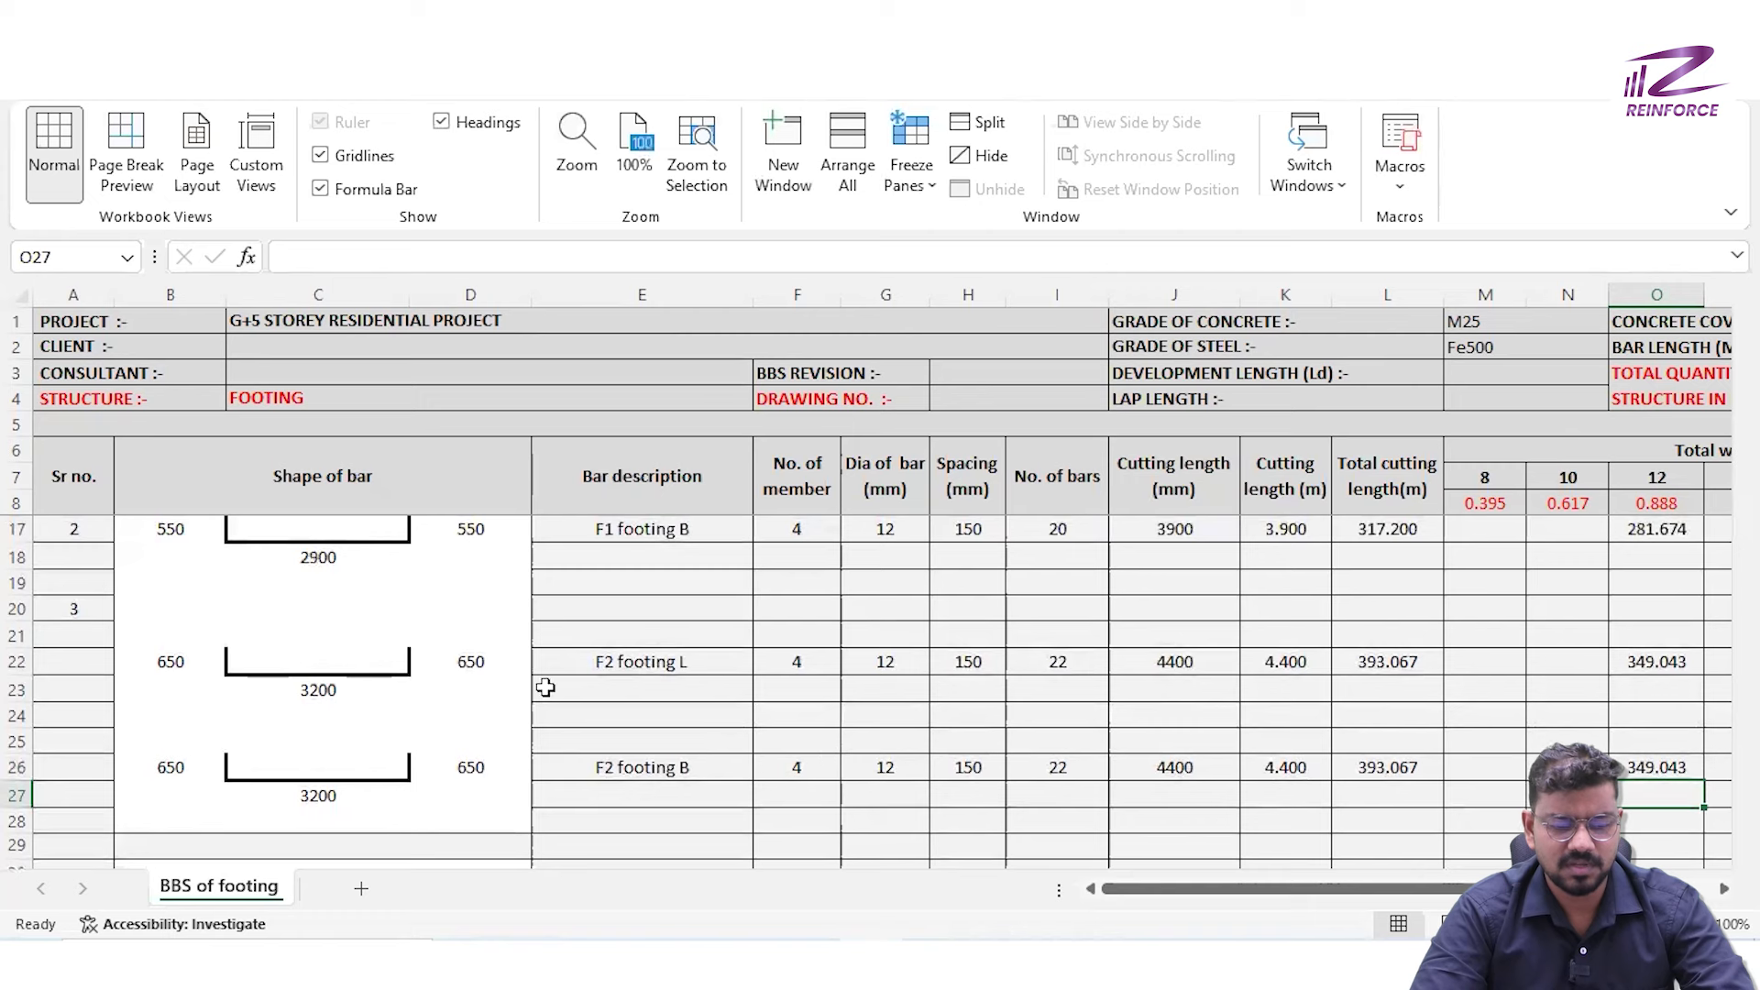
{"action": "scroll", "coordinate": [638, 697], "scroll_direction": "up", "scroll_amount": 1}
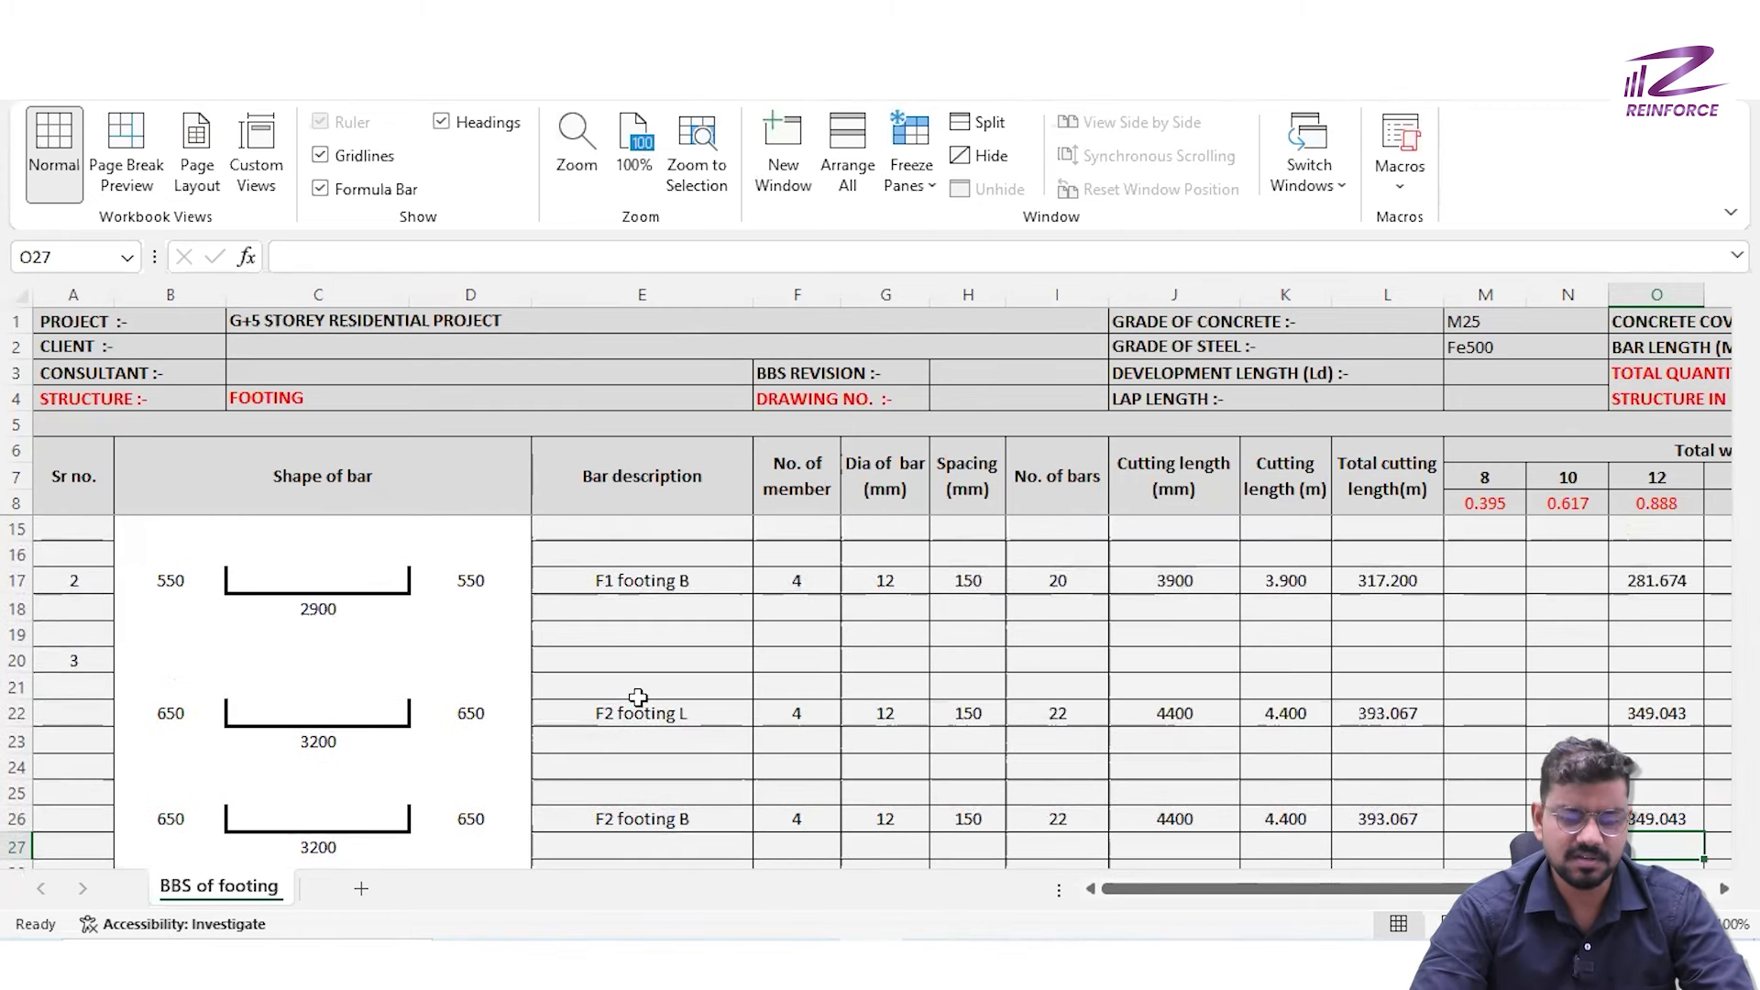
{"action": "scroll", "coordinate": [638, 697], "scroll_direction": "up", "scroll_amount": 1}
{"action": "scroll", "coordinate": [638, 698], "scroll_direction": "up", "scroll_amount": 2}
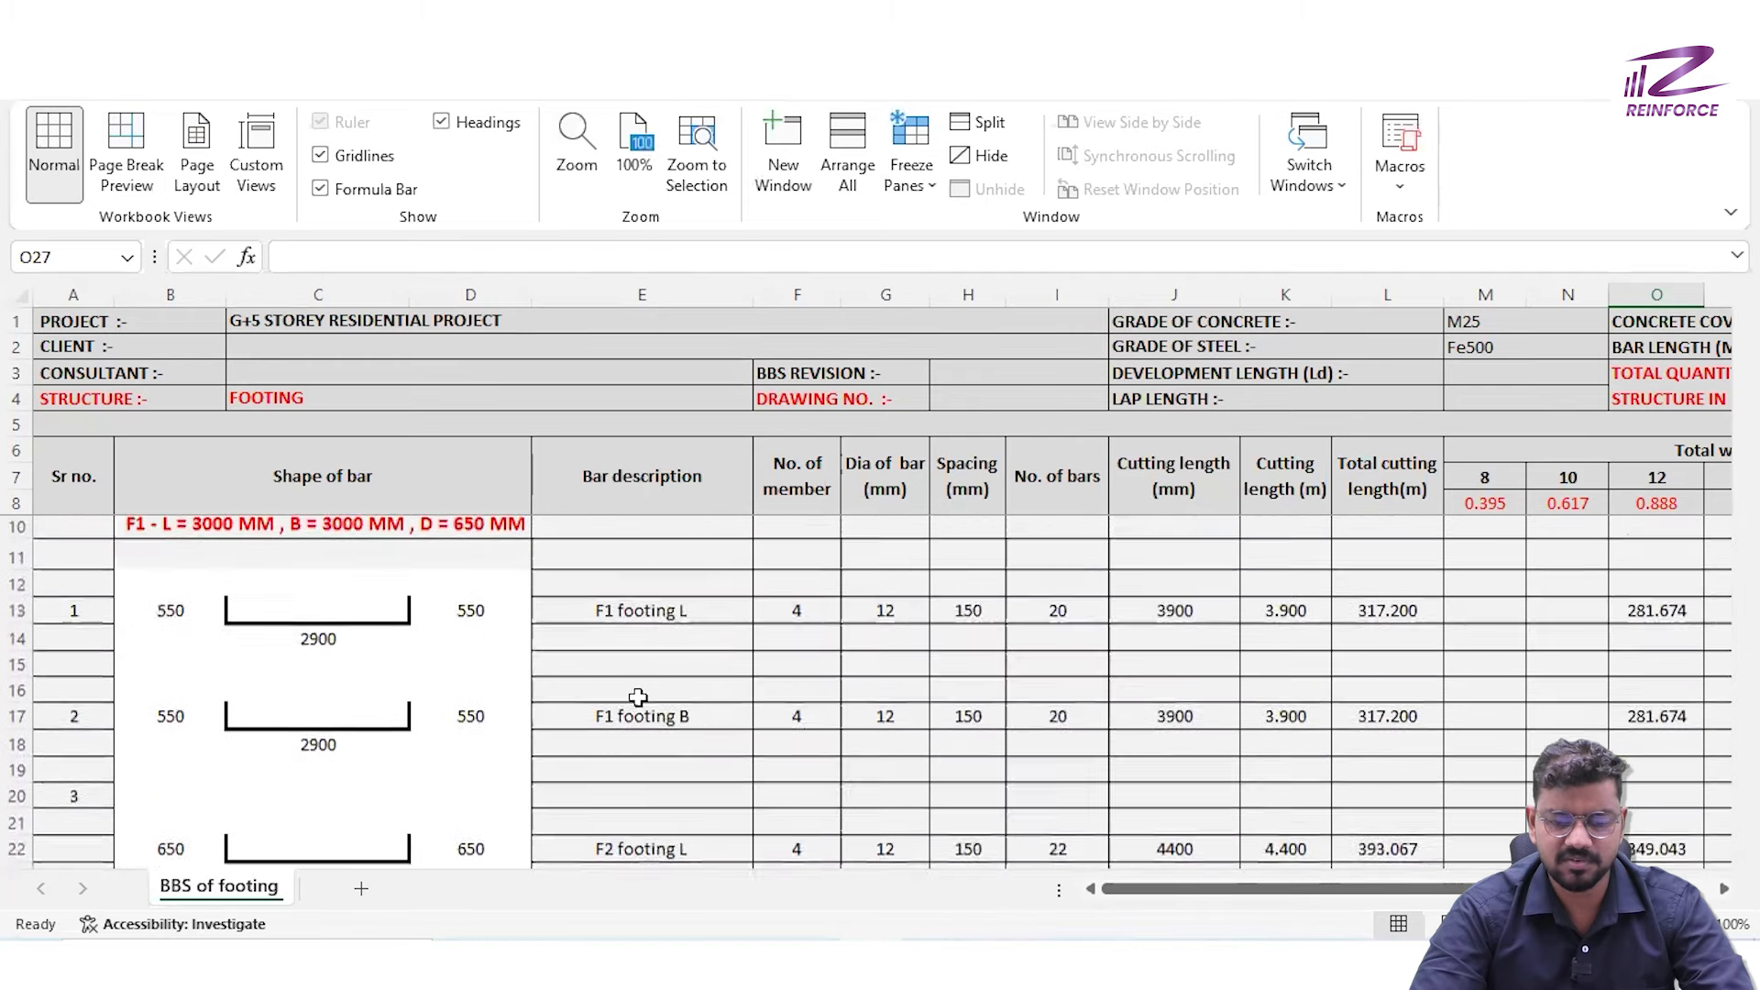
{"action": "scroll", "coordinate": [906, 689], "scroll_direction": "down", "scroll_amount": 3}
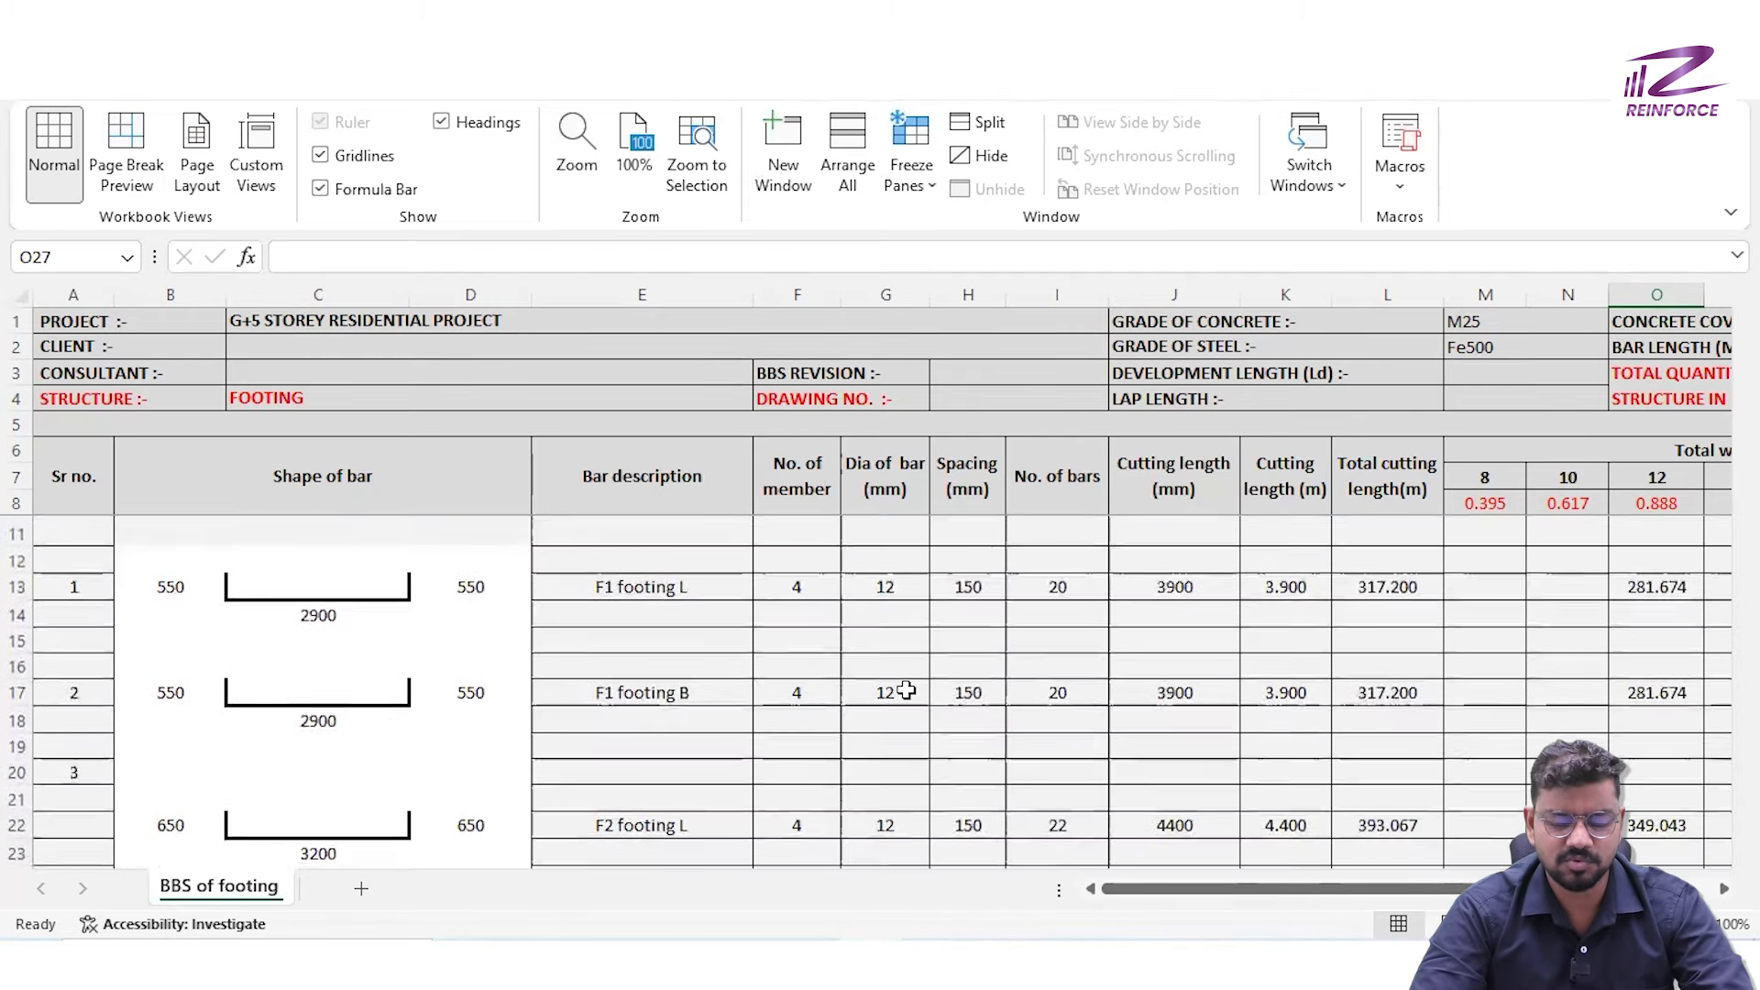
{"action": "scroll", "coordinate": [944, 737], "scroll_direction": "down", "scroll_amount": 1}
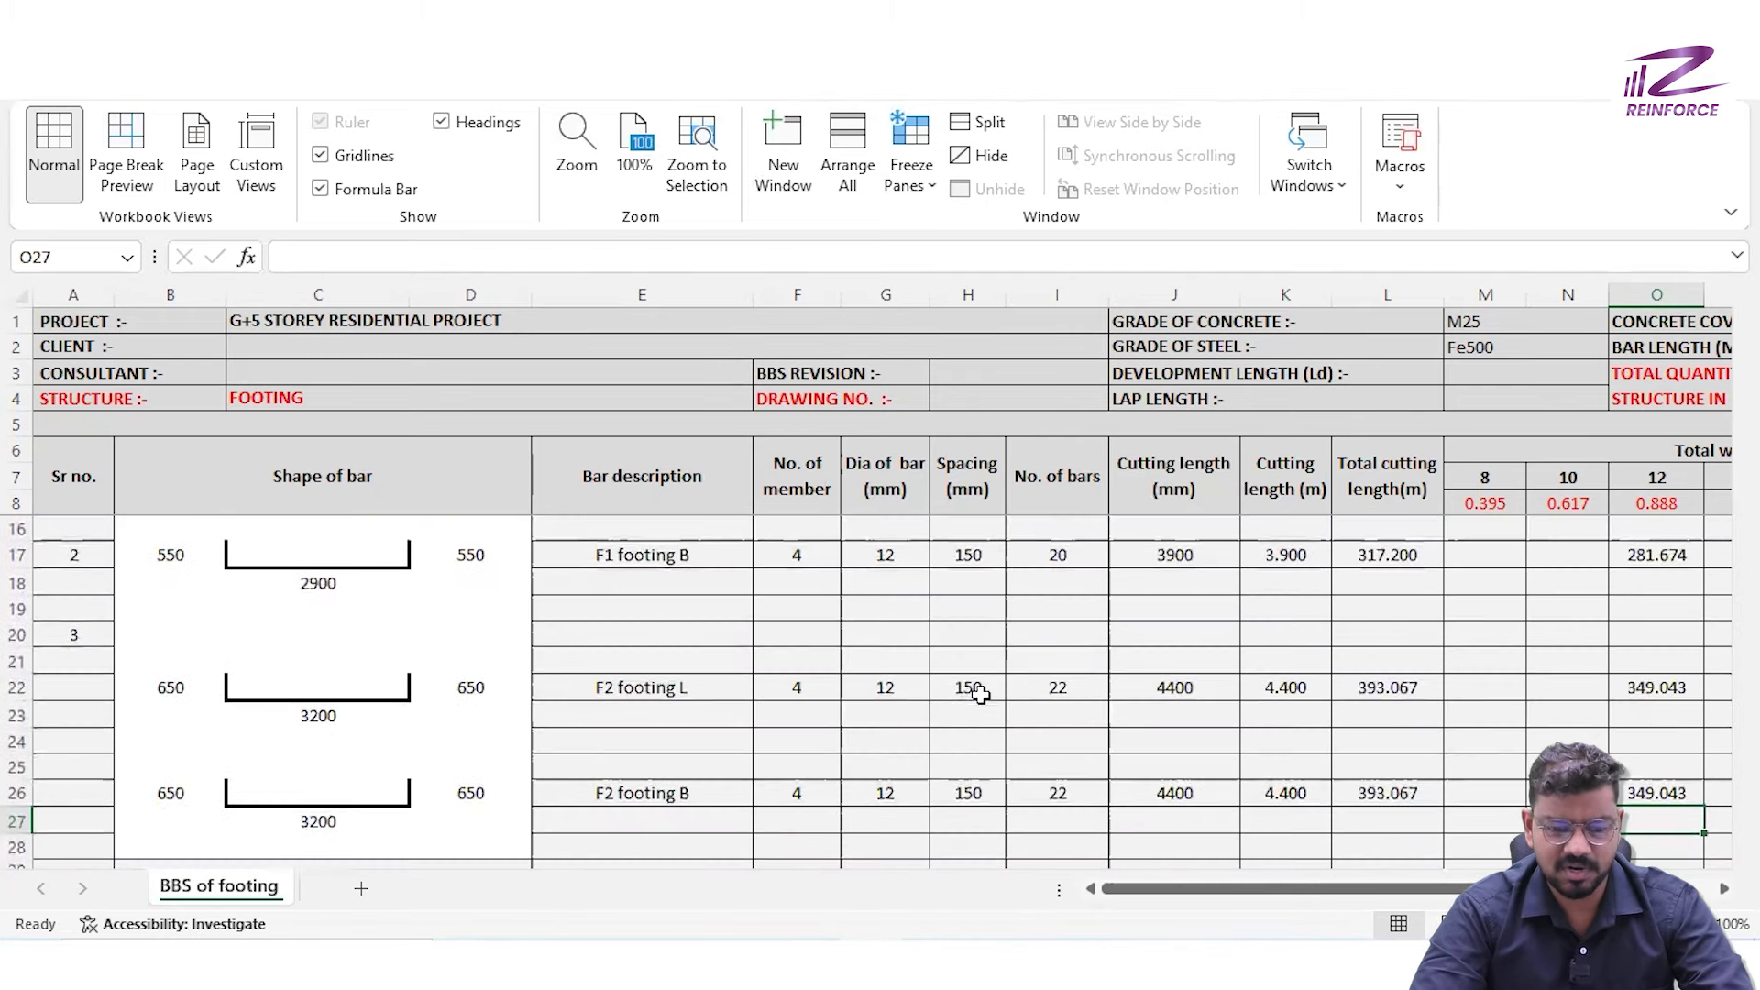
{"action": "double_click", "coordinate": [979, 694]}
{"action": "key", "text": "BackSpace"}
{"action": "key", "text": "BackSpace"}
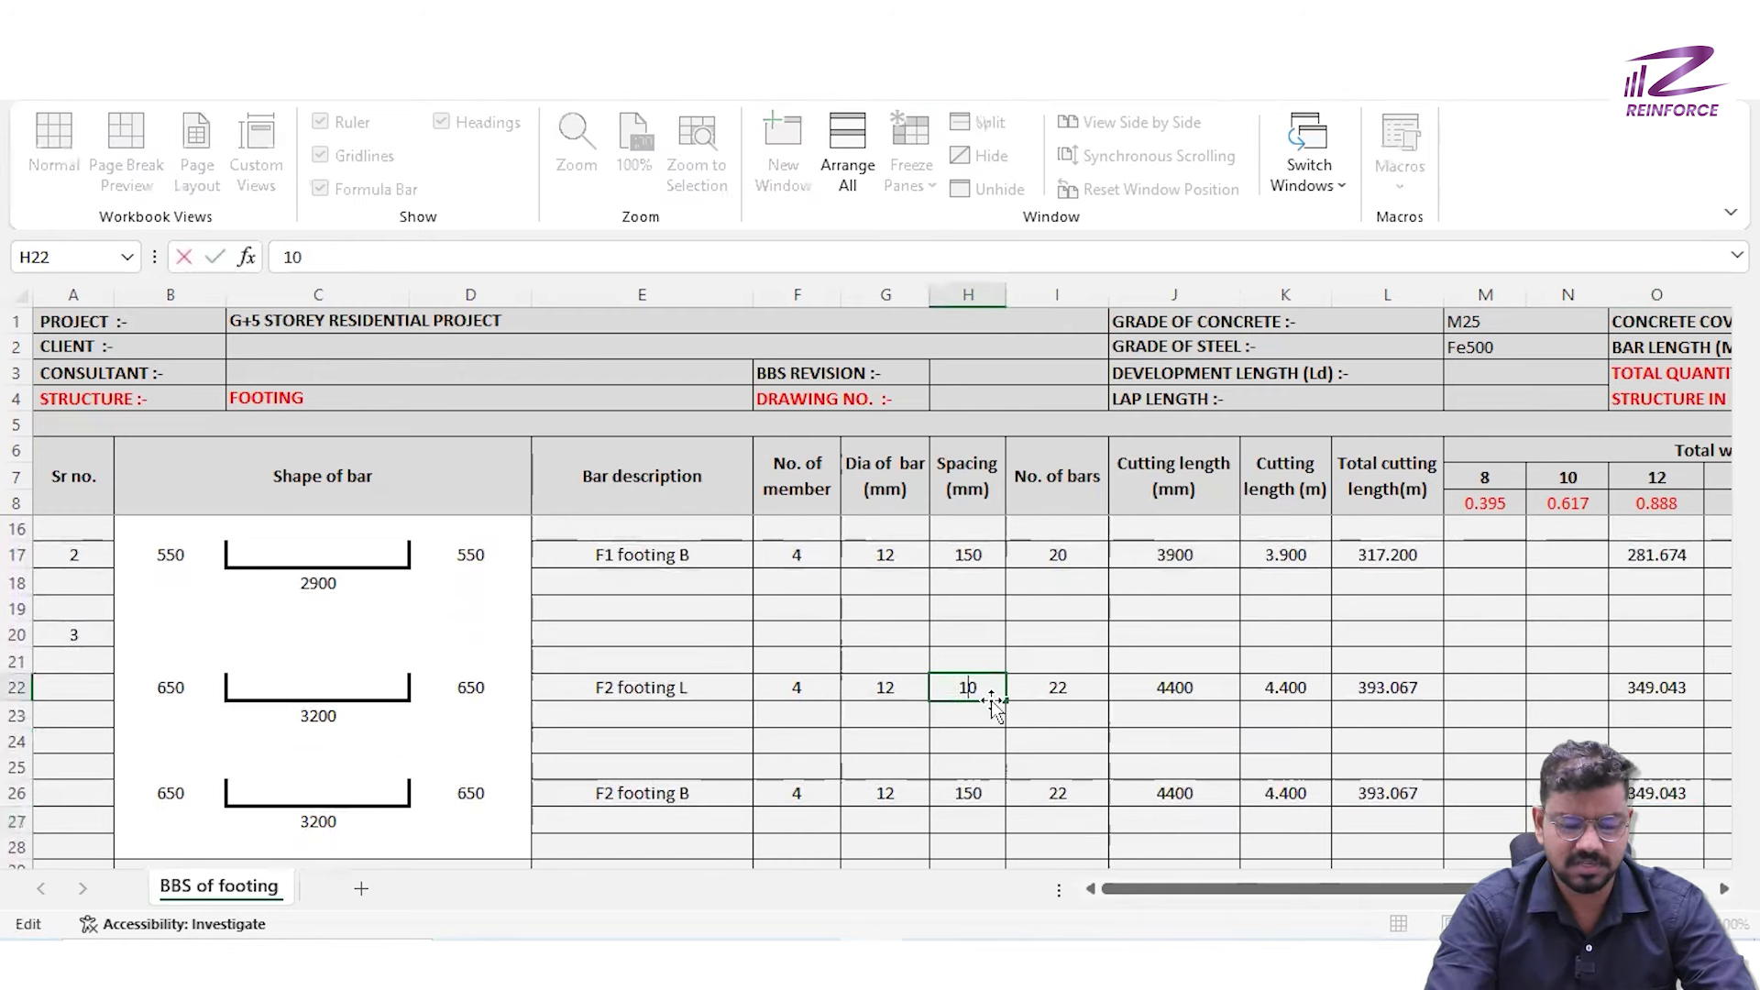
{"action": "type", "text": "20"}
{"action": "key", "text": "Return"}
Set the F2 footing B bar spacing in H26 to 120 mm
{"action": "key", "text": "Down"}
{"action": "key", "text": "Down"}
{"action": "key", "text": "Down"}
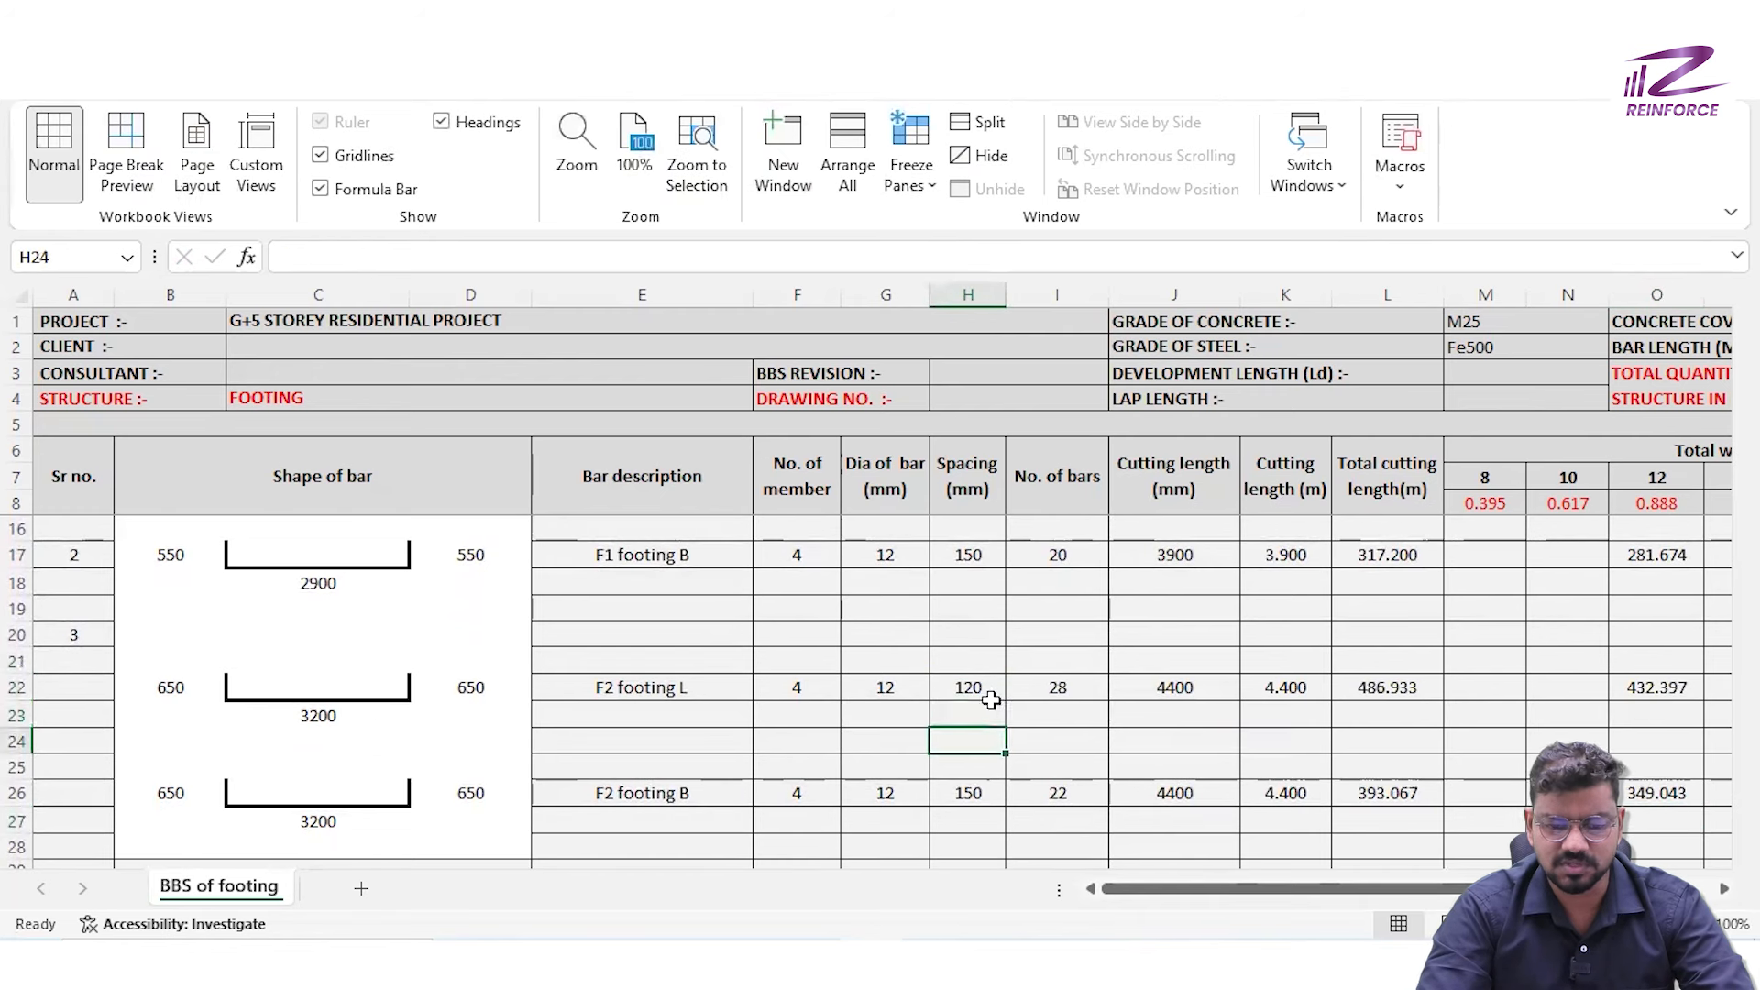
{"action": "left_click", "coordinate": [329, 251]}
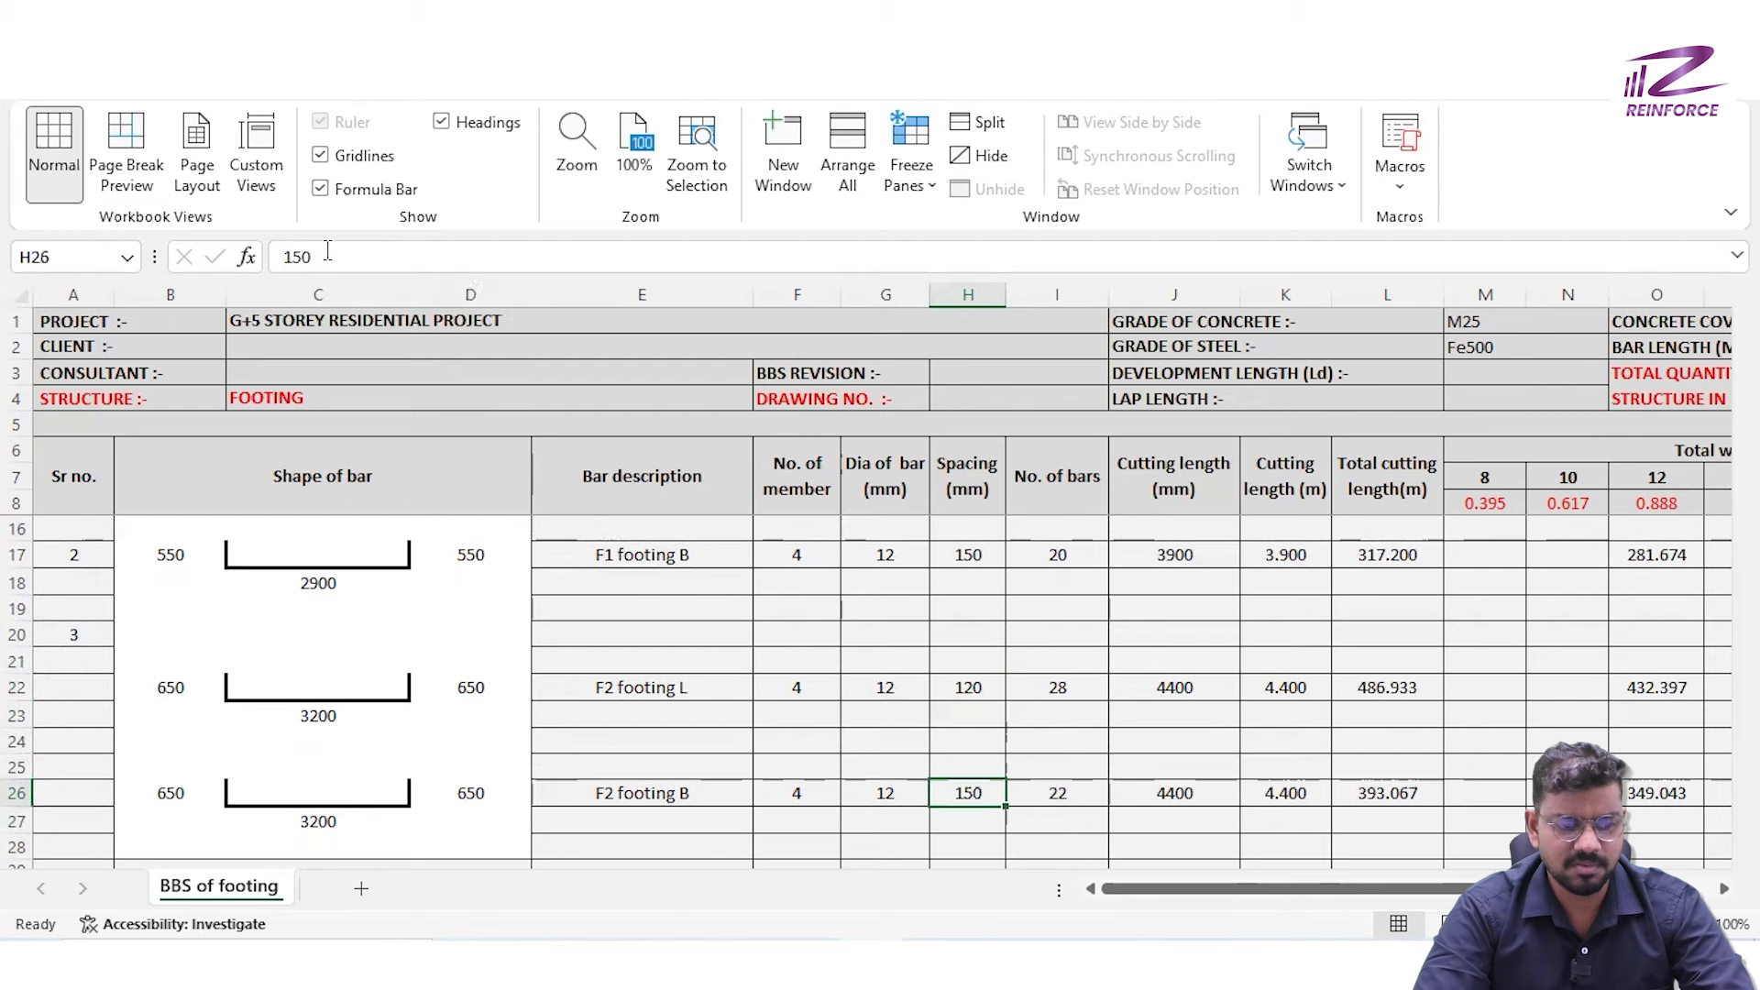
{"action": "key", "text": "BackSpace"}
{"action": "key", "text": "BackSpace"}
{"action": "type", "text": "20"}
{"action": "key", "text": "Return"}
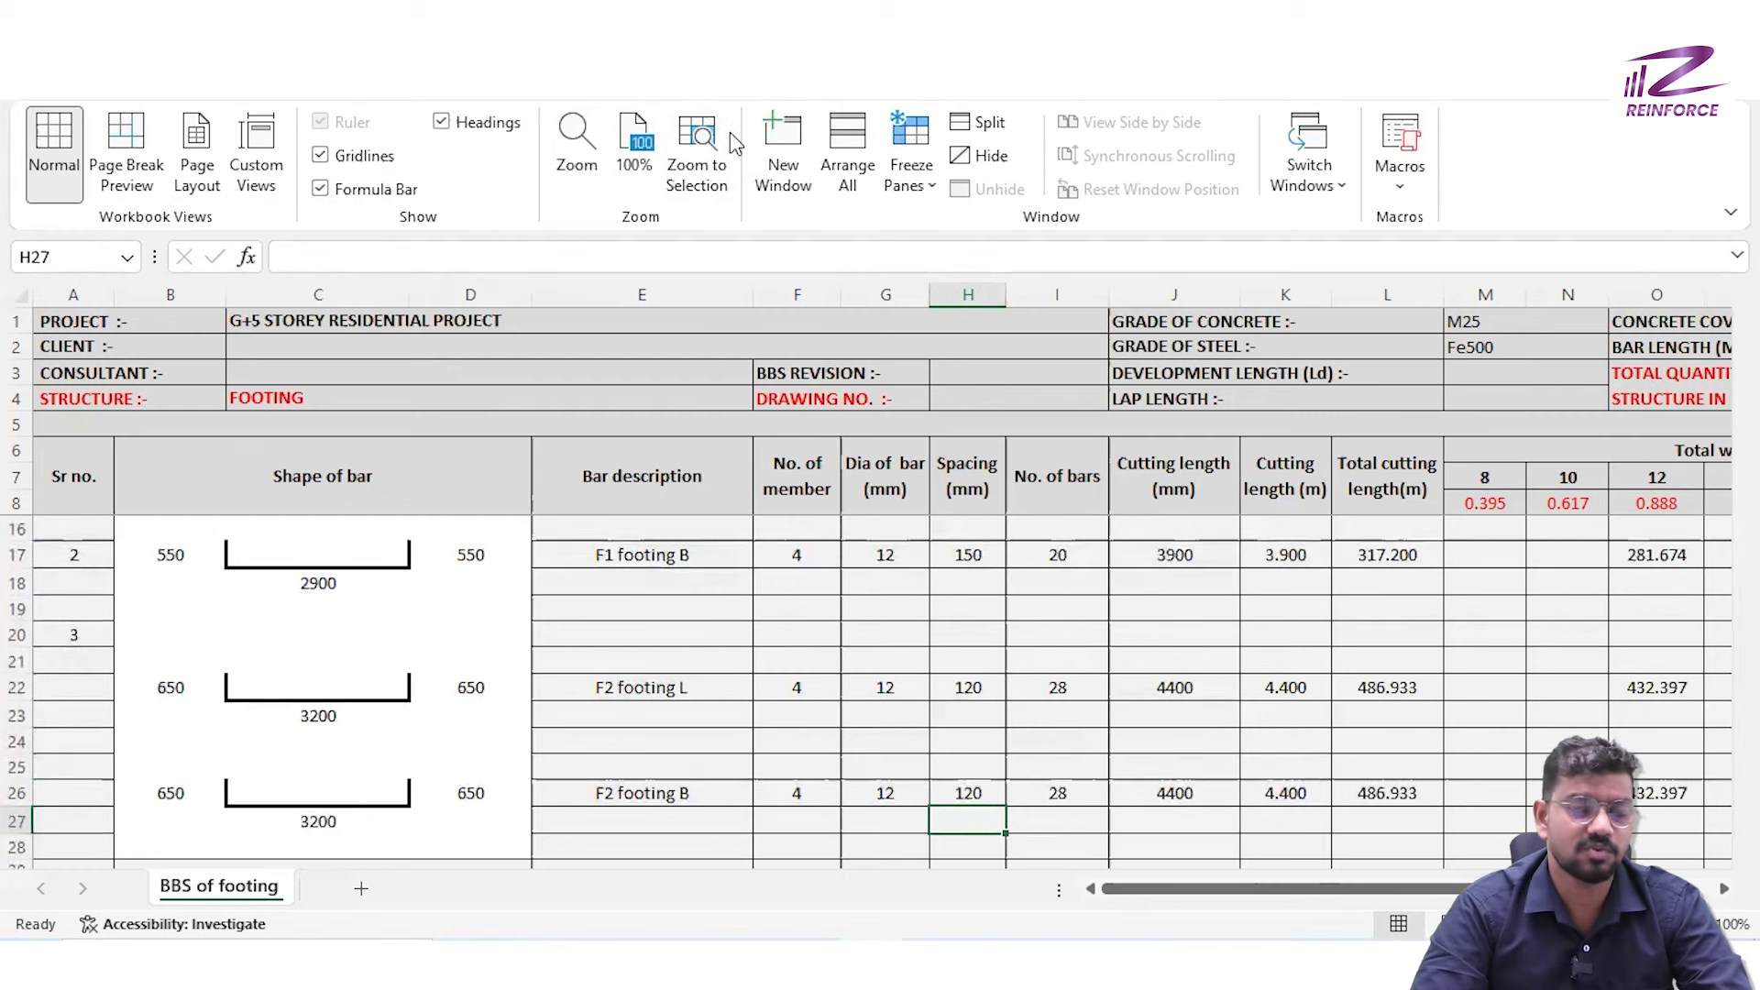
Check the F2 bar entries against the footing schedule in the PDF drawing and return to the spreadsheet
{"action": "scroll", "coordinate": [730, 132], "scroll_direction": "up", "scroll_amount": 2}
{"action": "scroll", "coordinate": [729, 132], "scroll_direction": "down", "scroll_amount": 2}
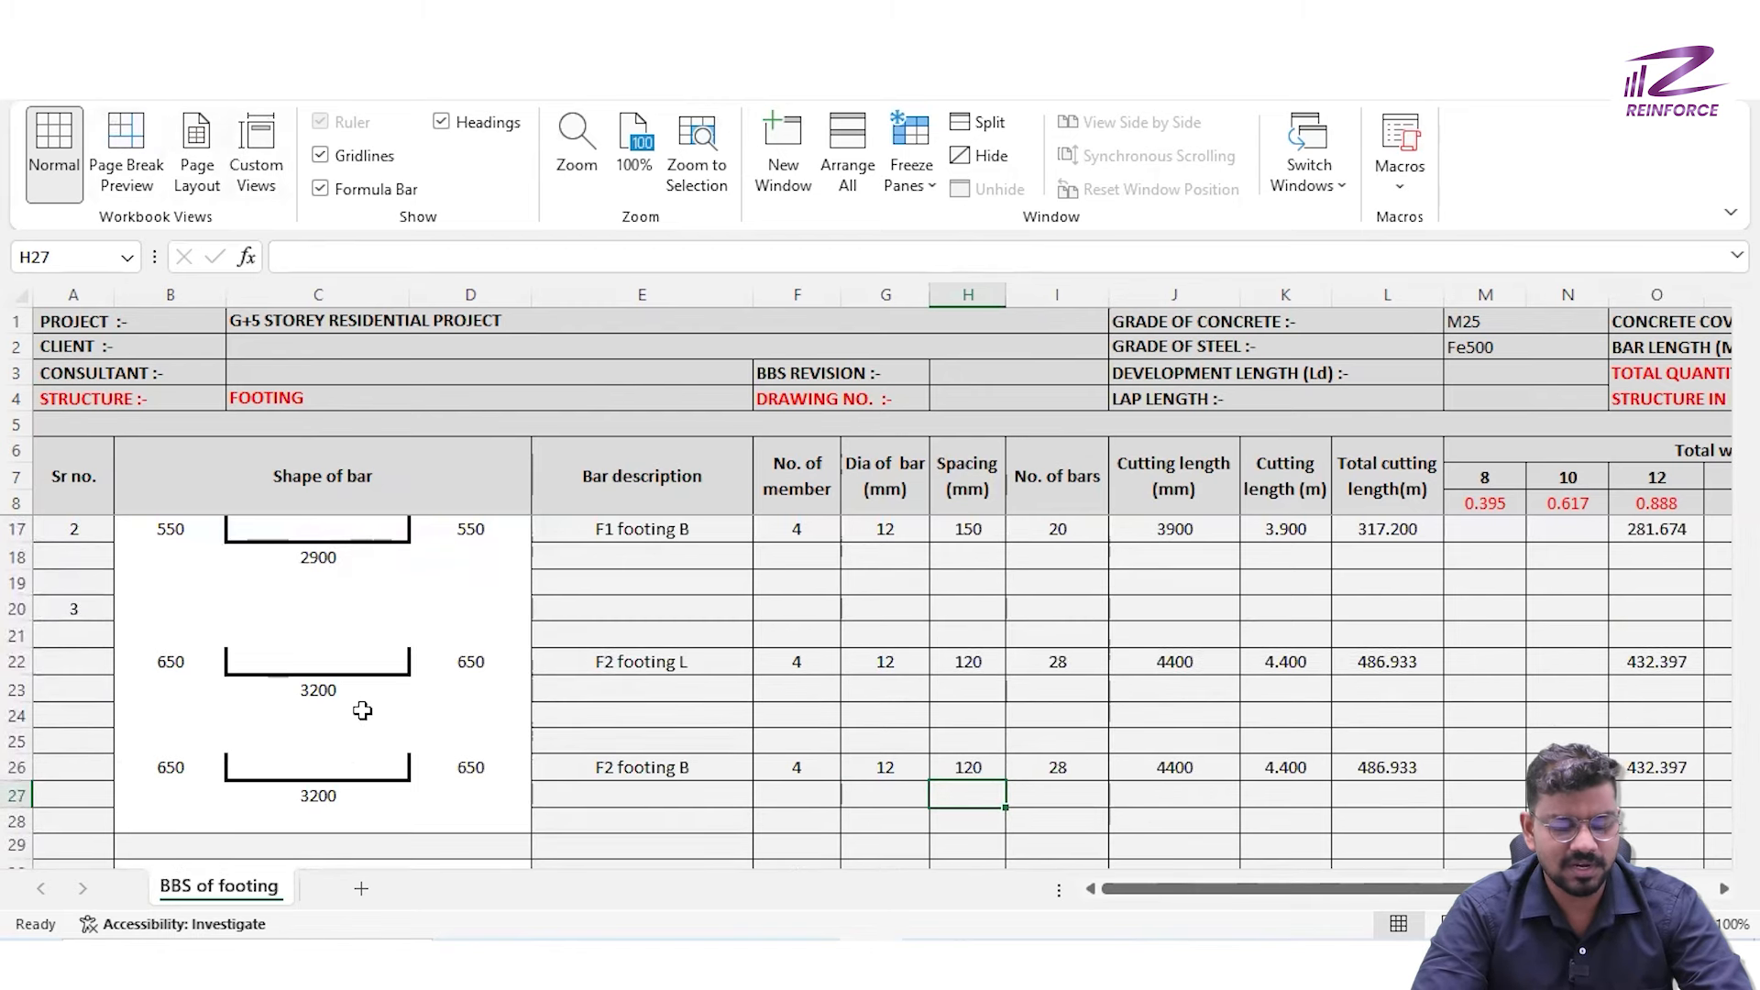
{"action": "key", "text": "alt+Tab"}
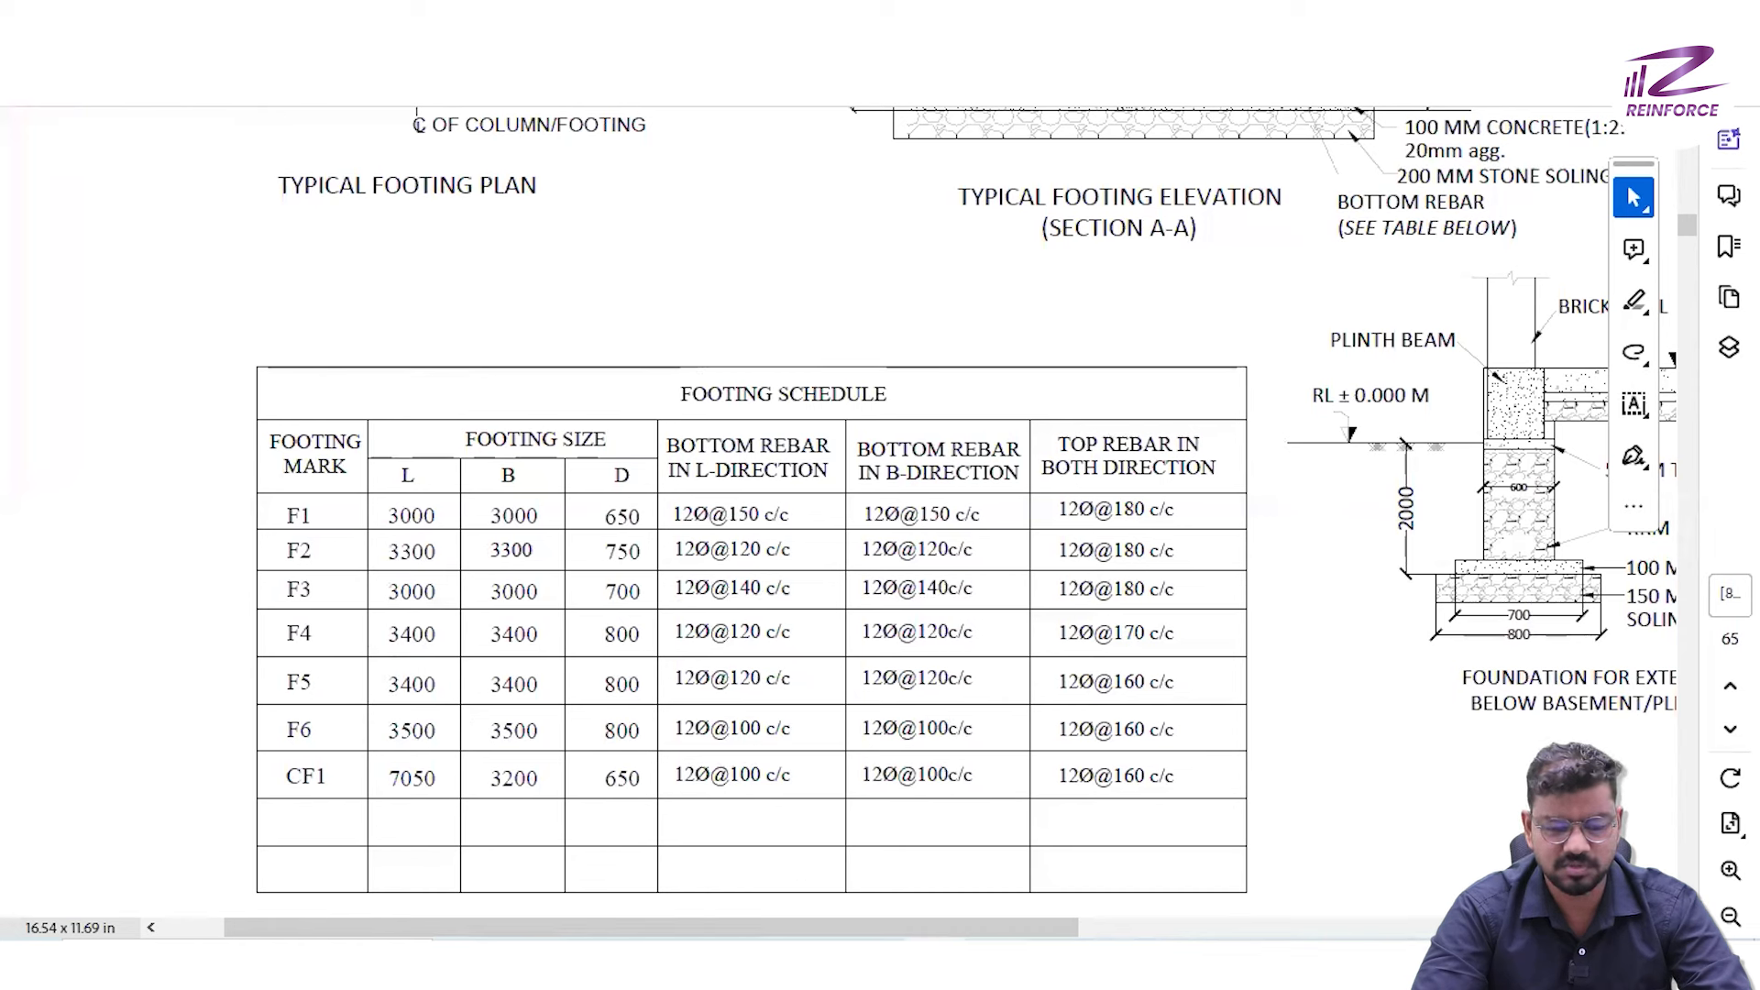
{"action": "key", "text": "alt+Tab"}
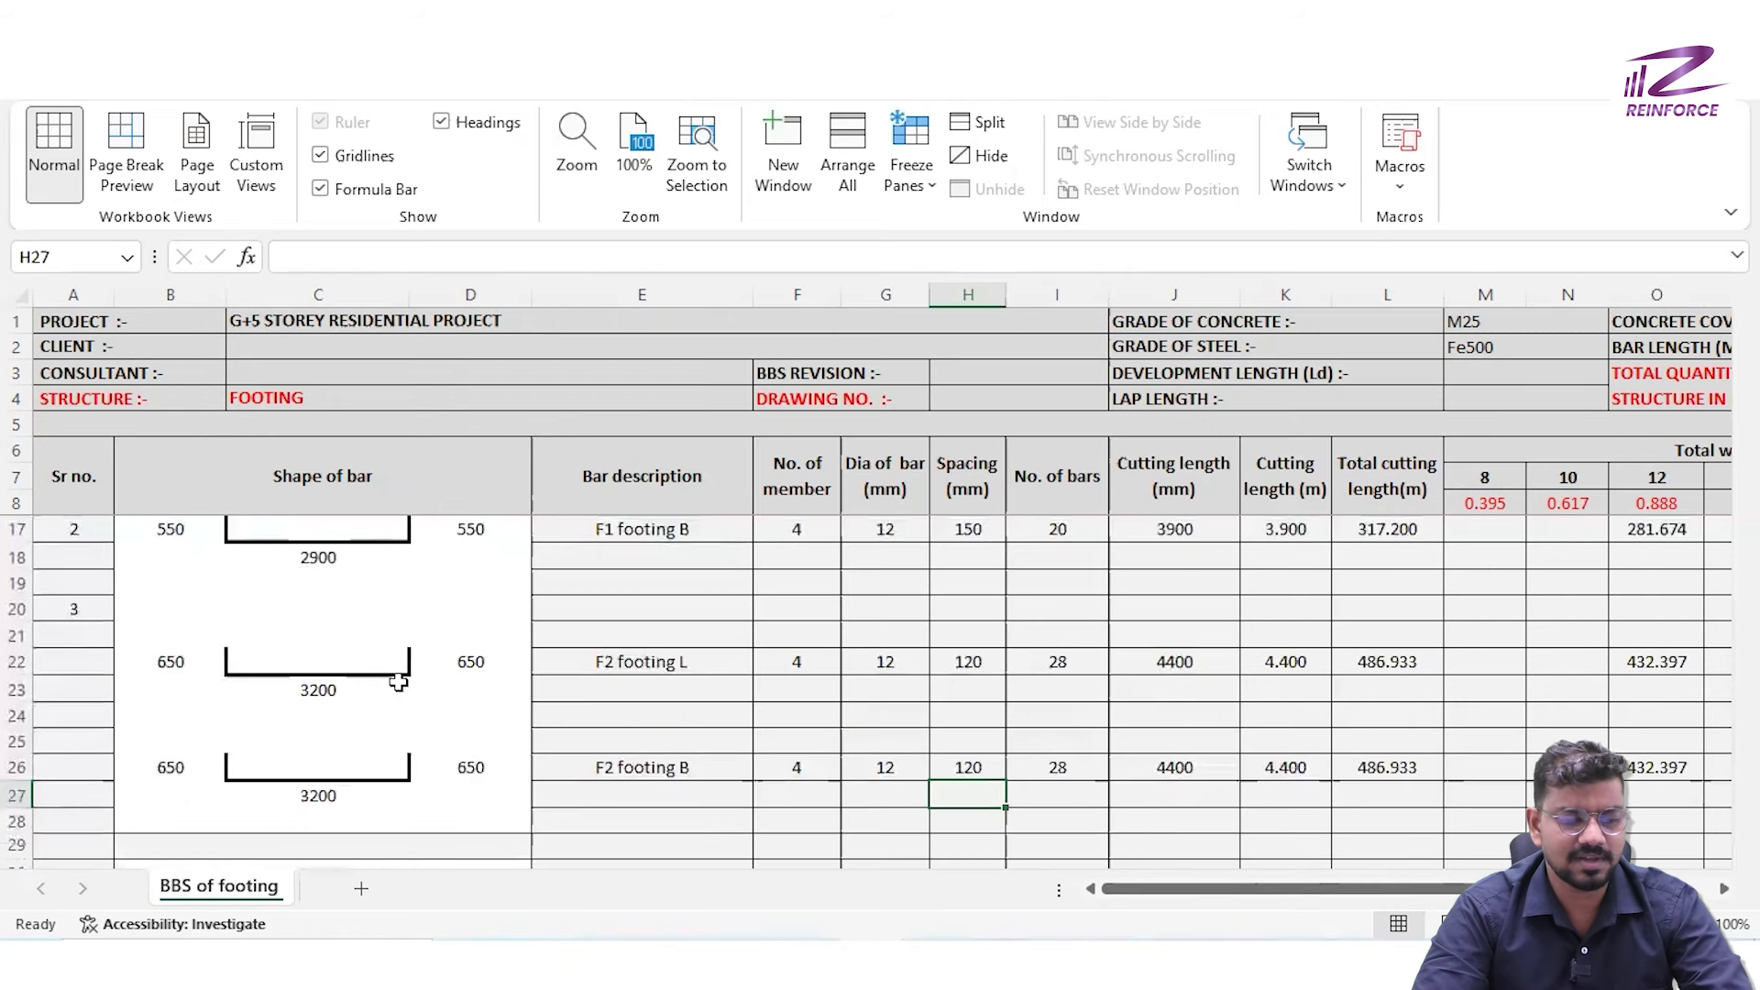
{"action": "scroll", "coordinate": [1462, 707], "scroll_direction": "right", "scroll_amount": 2}
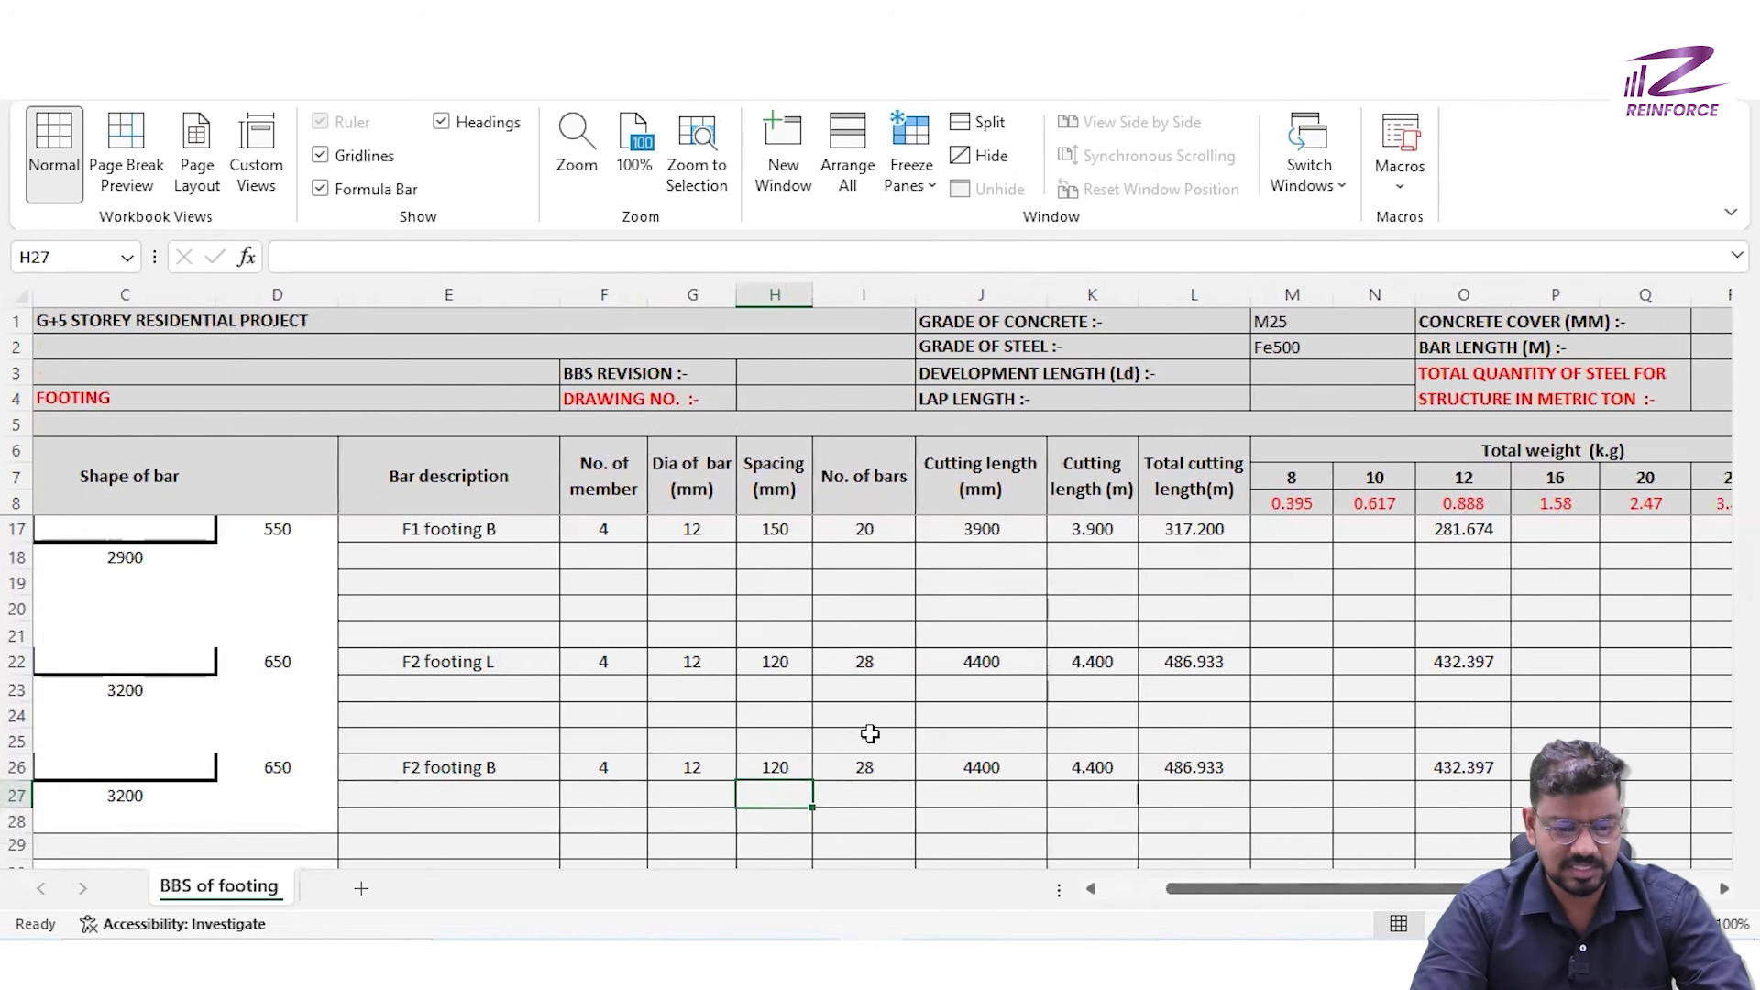
{"action": "scroll", "coordinate": [859, 736], "scroll_direction": "left", "scroll_amount": 2}
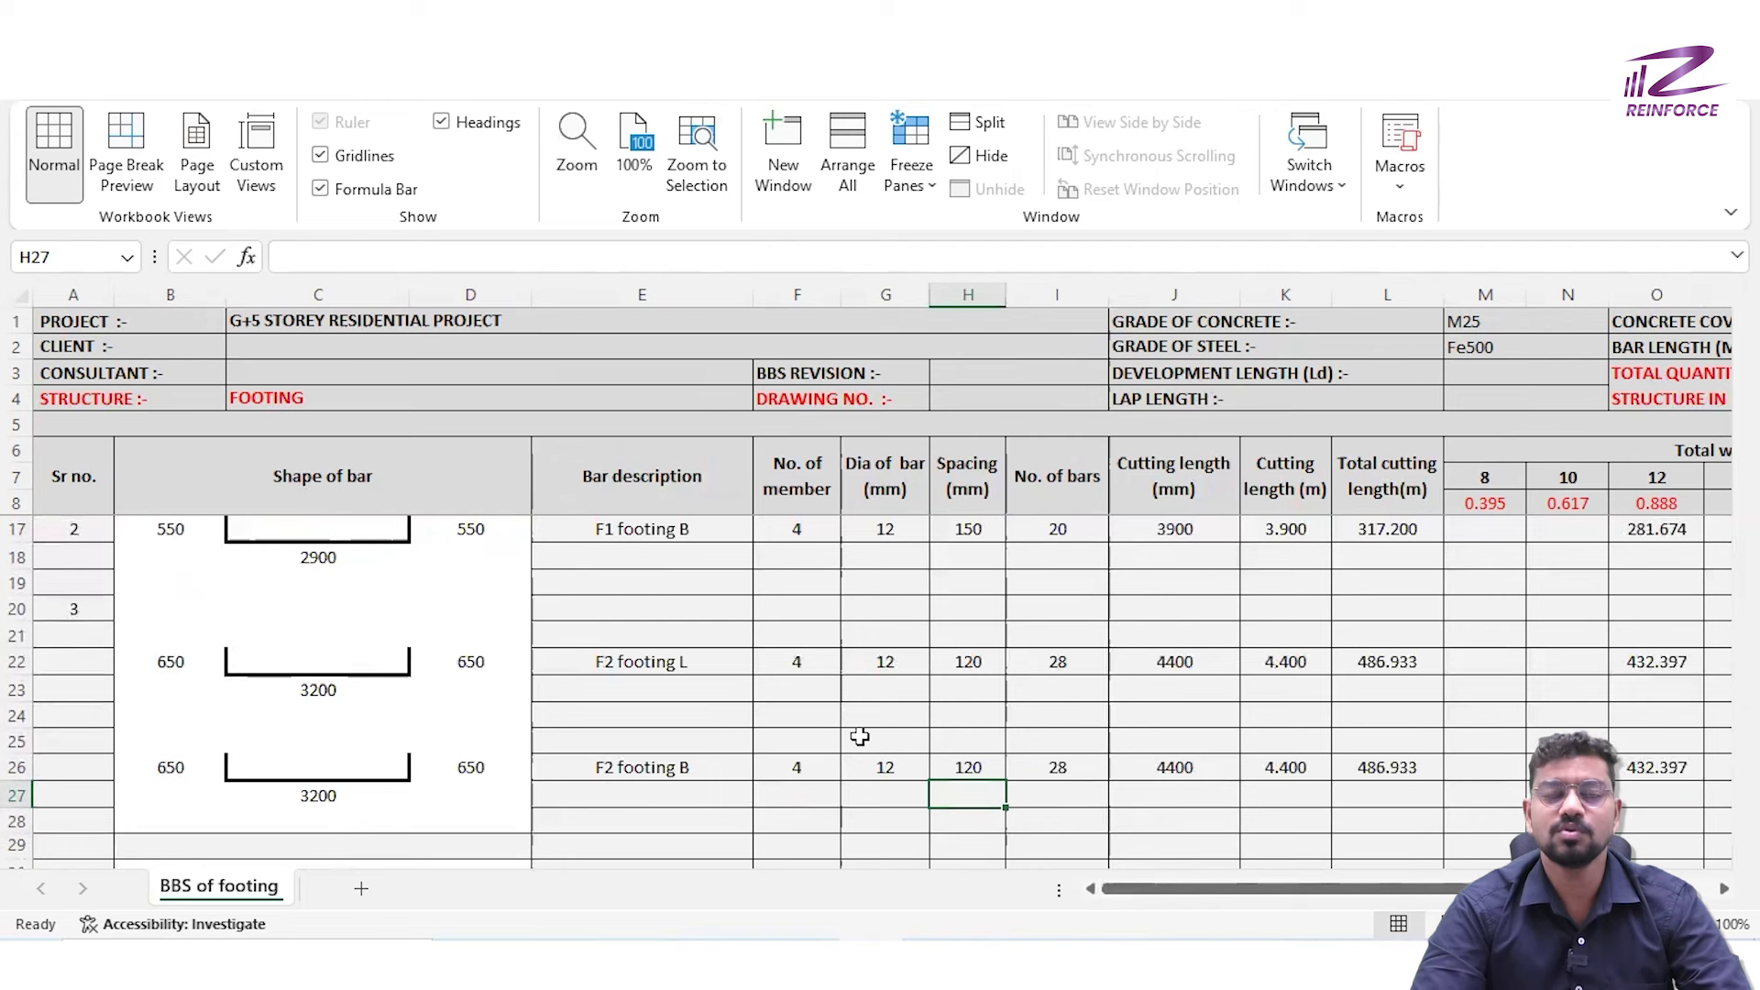
{"action": "scroll", "coordinate": [859, 737], "scroll_direction": "up", "scroll_amount": 3}
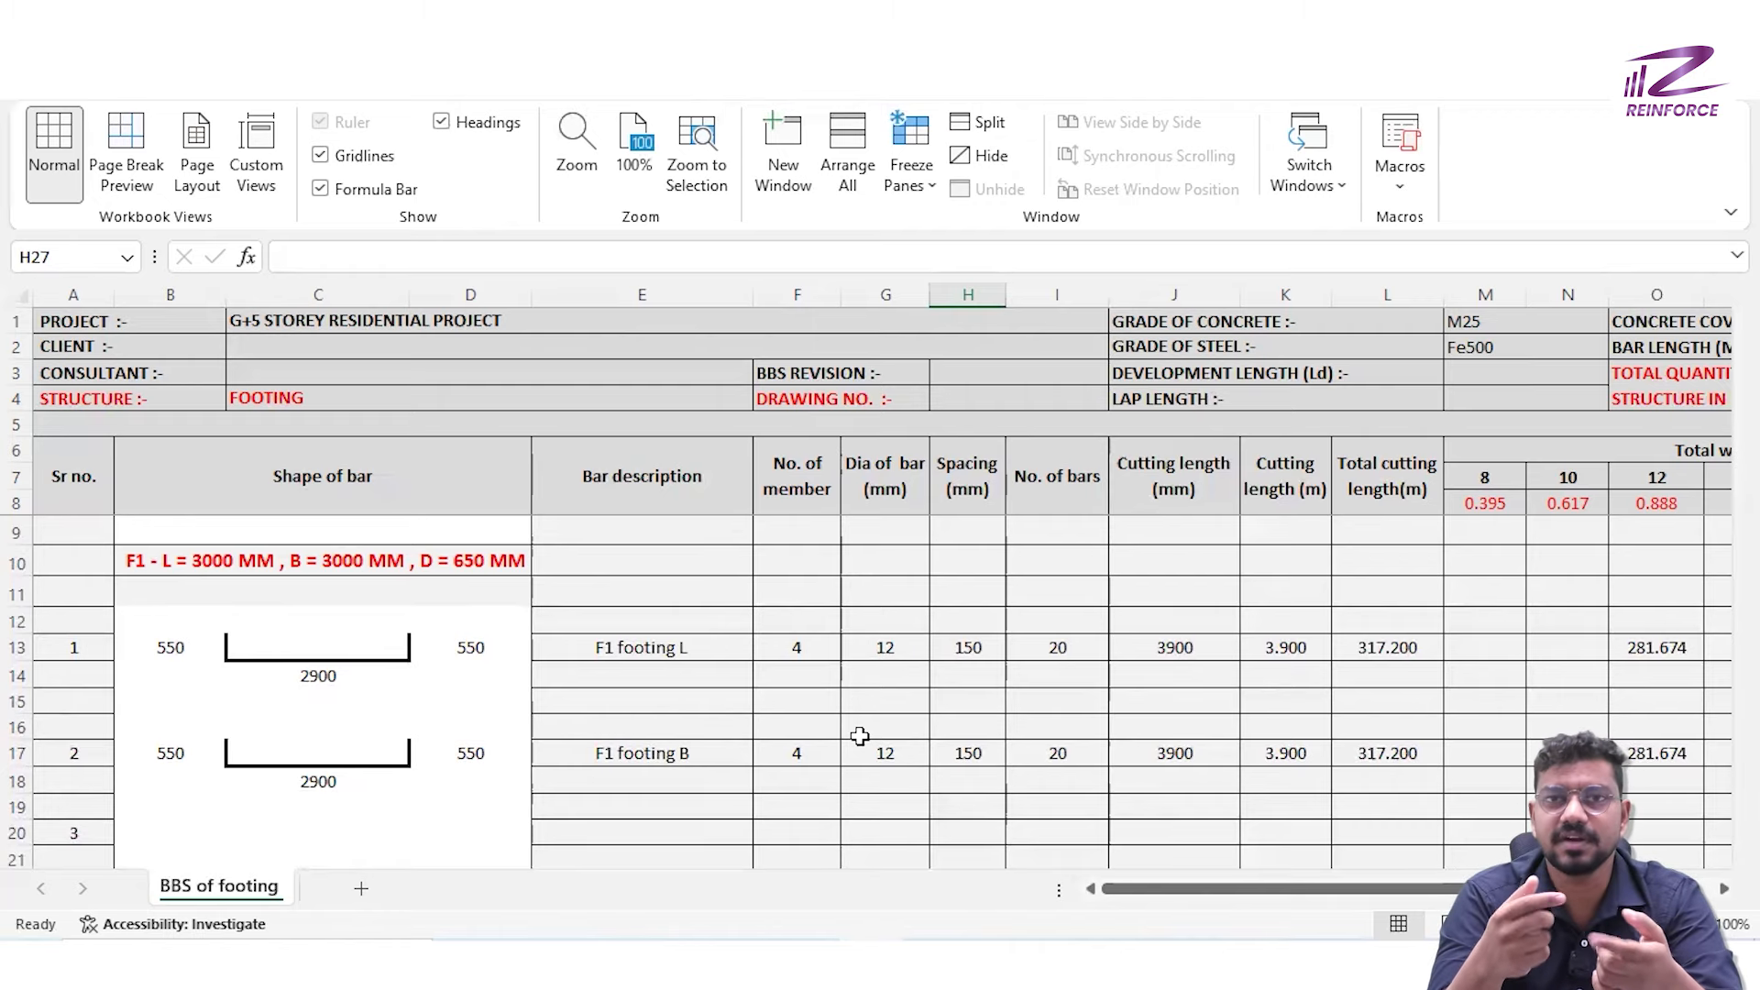
{"action": "scroll", "coordinate": [859, 735], "scroll_direction": "right", "scroll_amount": 4}
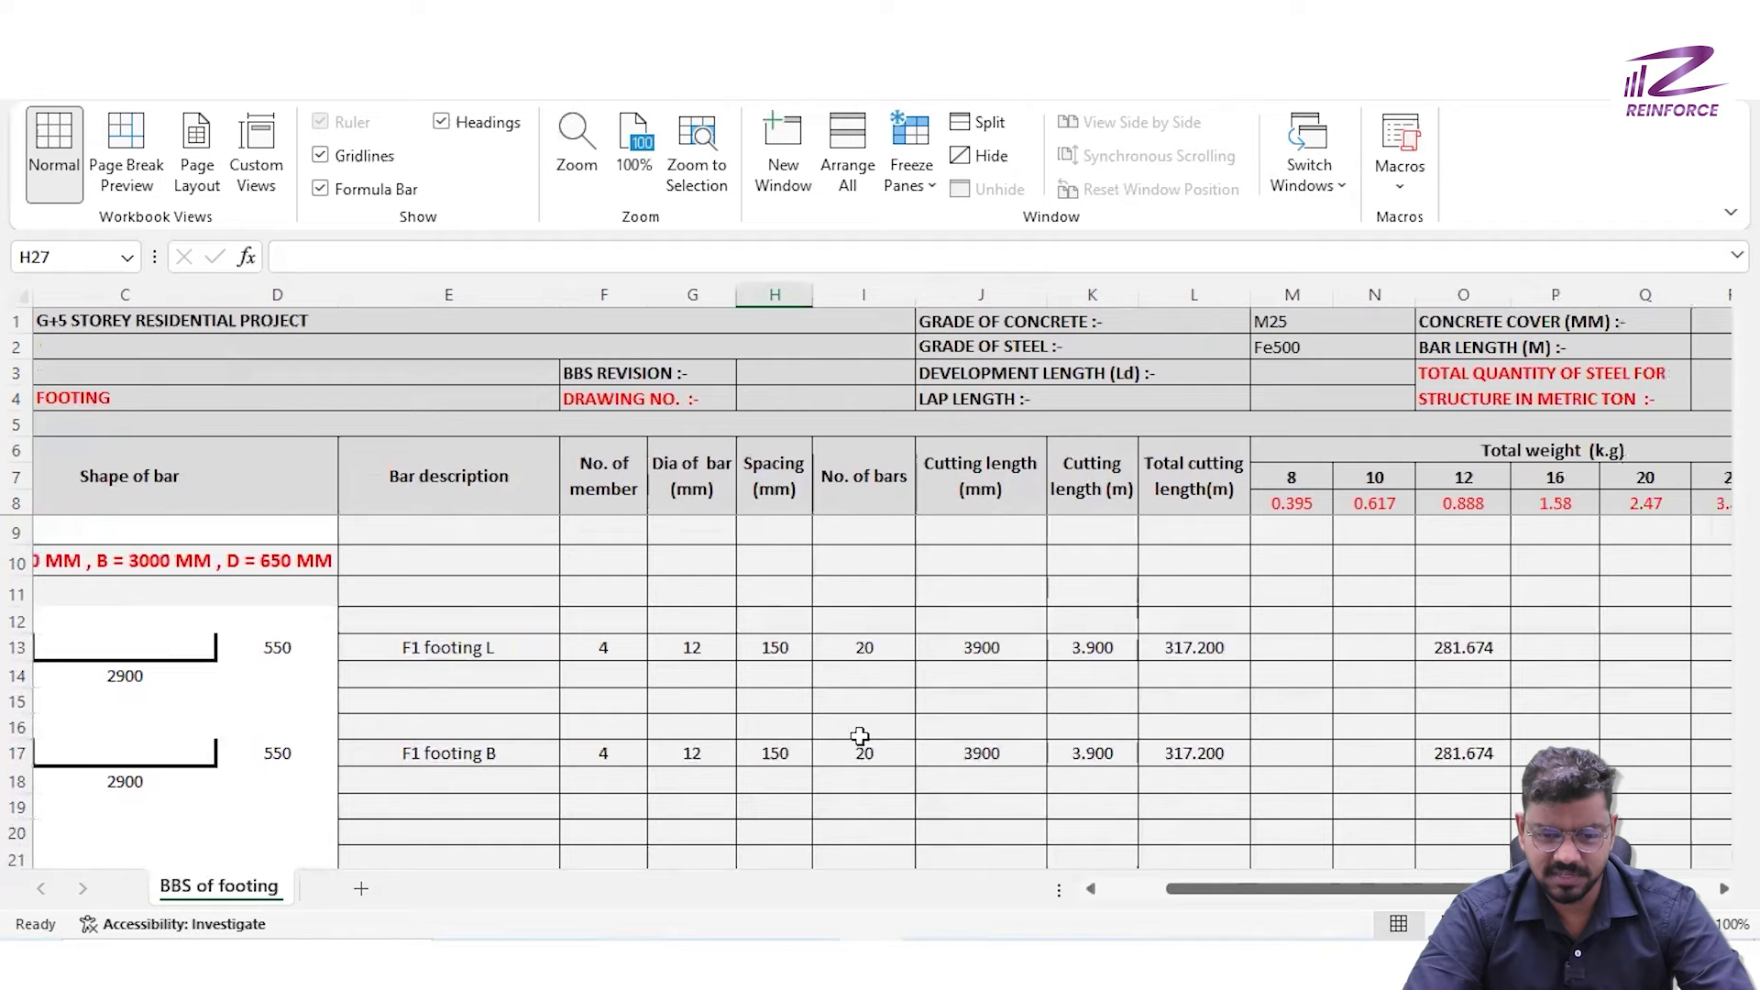
{"action": "scroll", "coordinate": [859, 735], "scroll_direction": "left", "scroll_amount": 4}
{"action": "scroll", "coordinate": [859, 736], "scroll_direction": "down", "scroll_amount": 1}
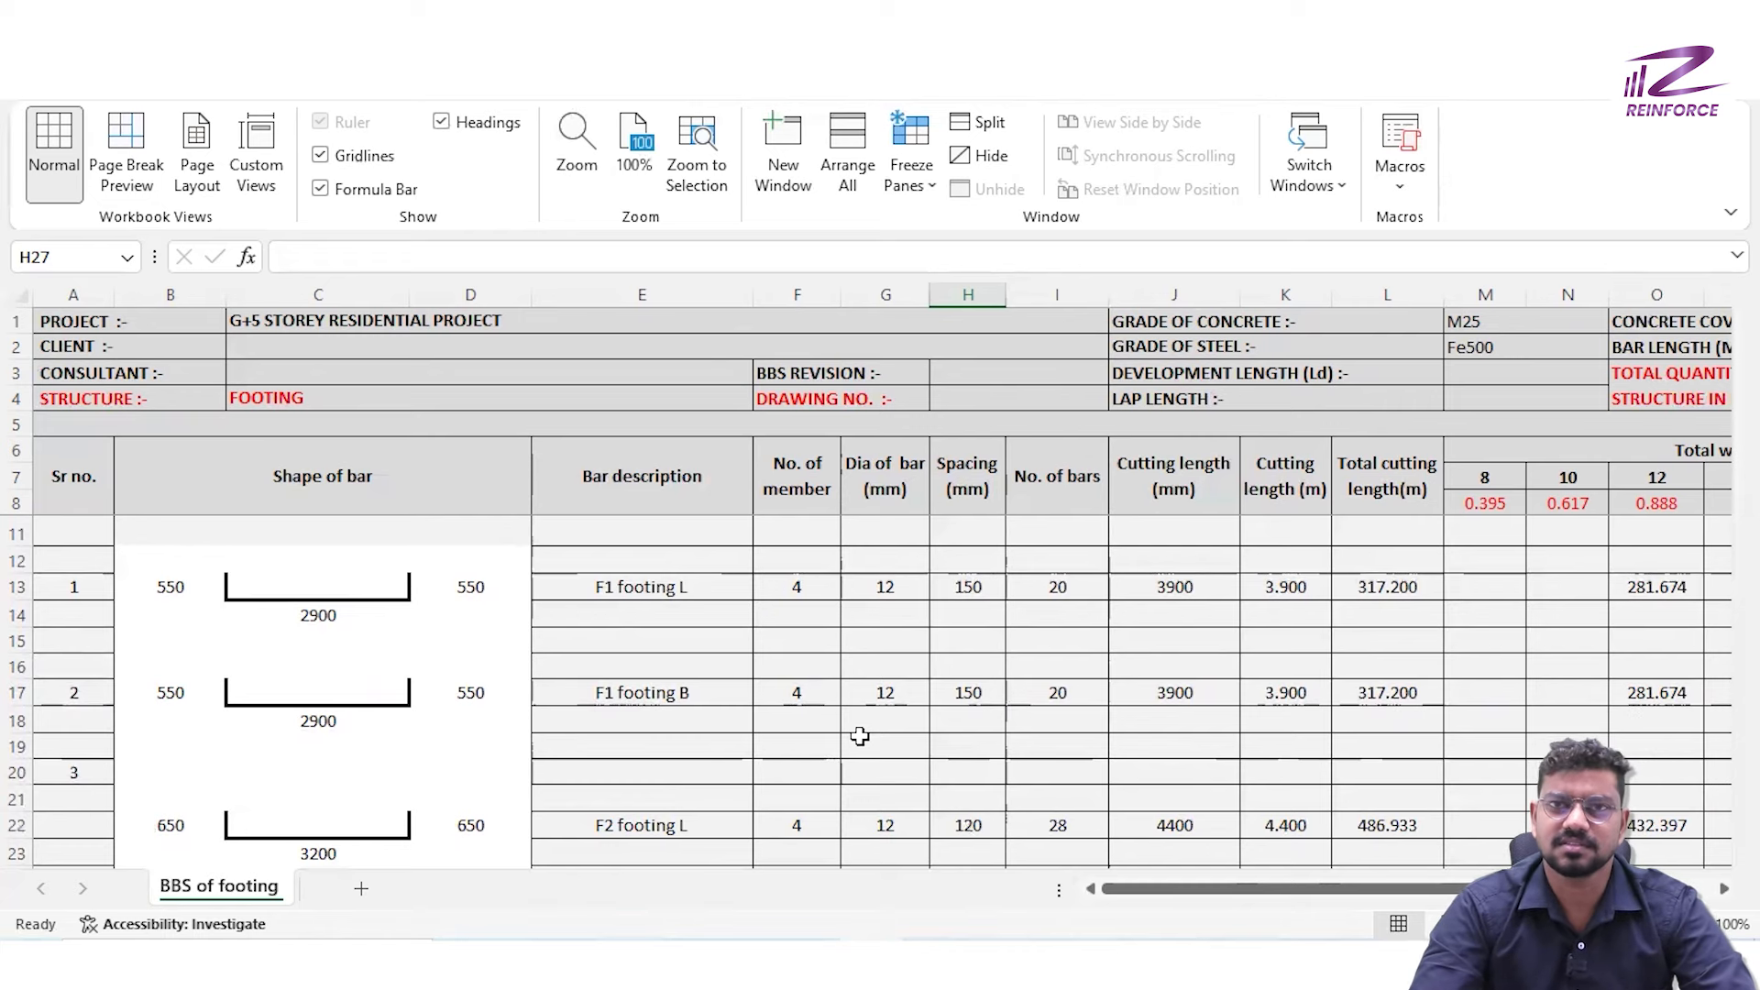
{"action": "scroll", "coordinate": [859, 736], "scroll_direction": "down", "scroll_amount": 1}
{"action": "left_click", "coordinate": [859, 736]}
{"action": "scroll", "coordinate": [1061, 776], "scroll_direction": "up", "scroll_amount": 1}
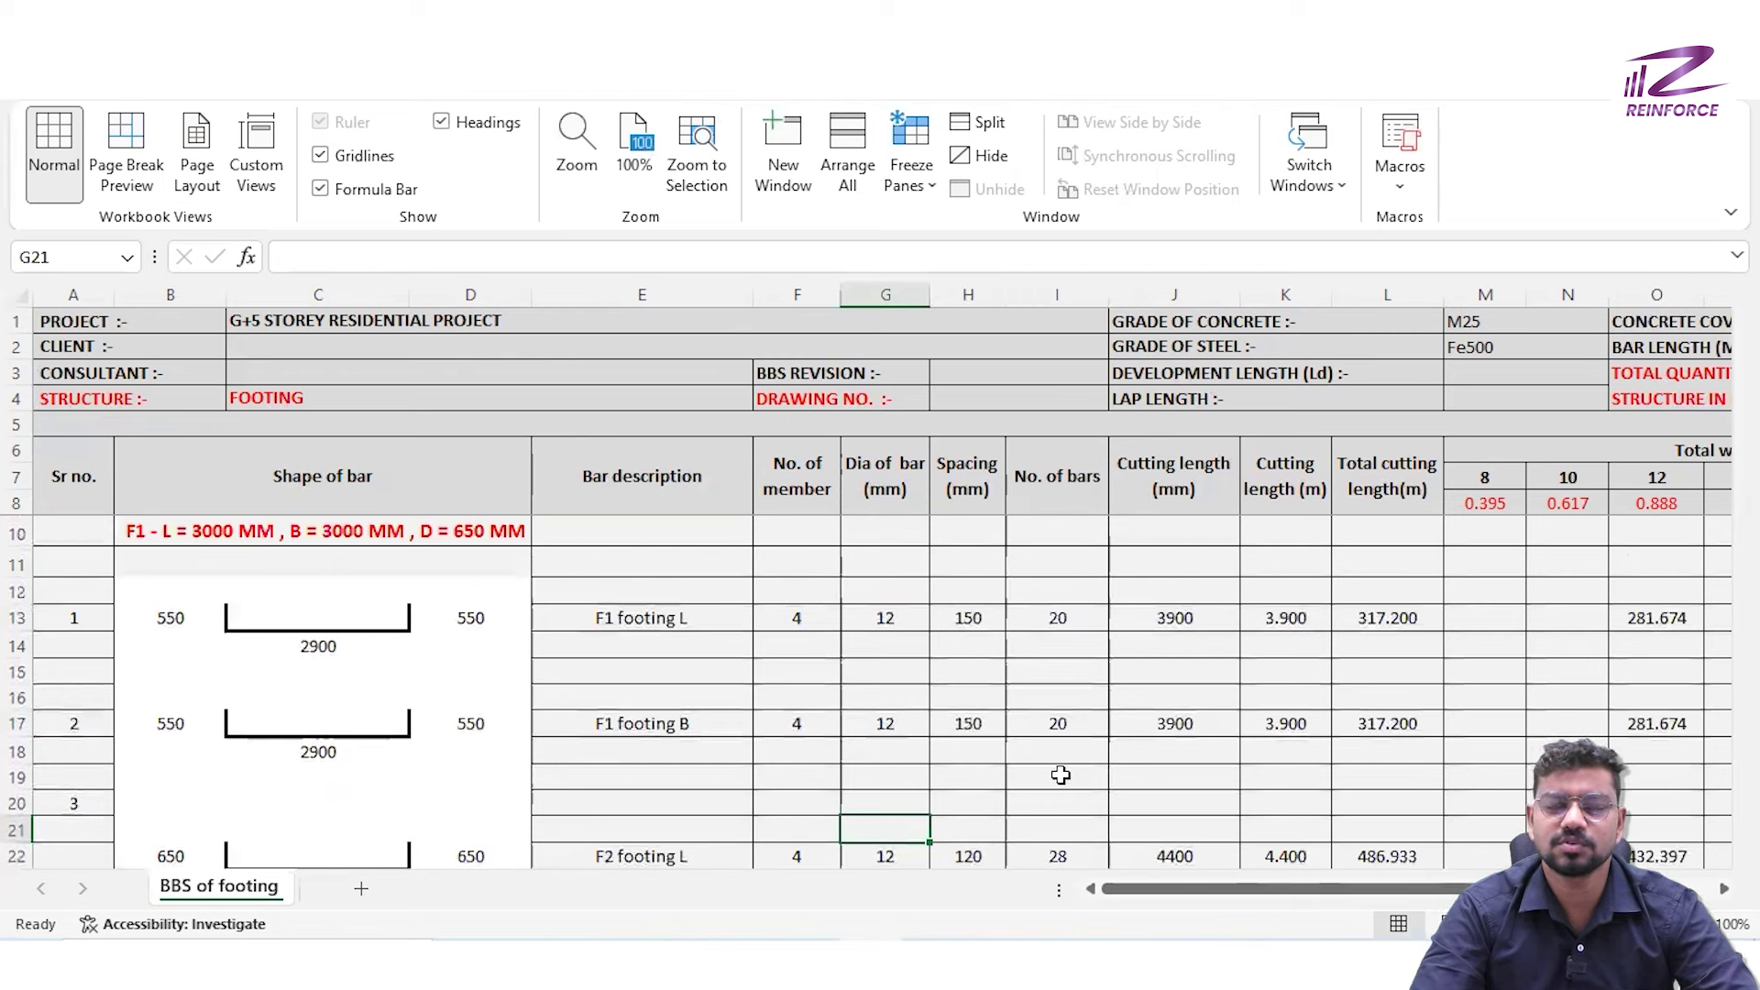
{"action": "left_click", "coordinate": [466, 738]}
{"action": "left_click", "coordinate": [468, 721]}
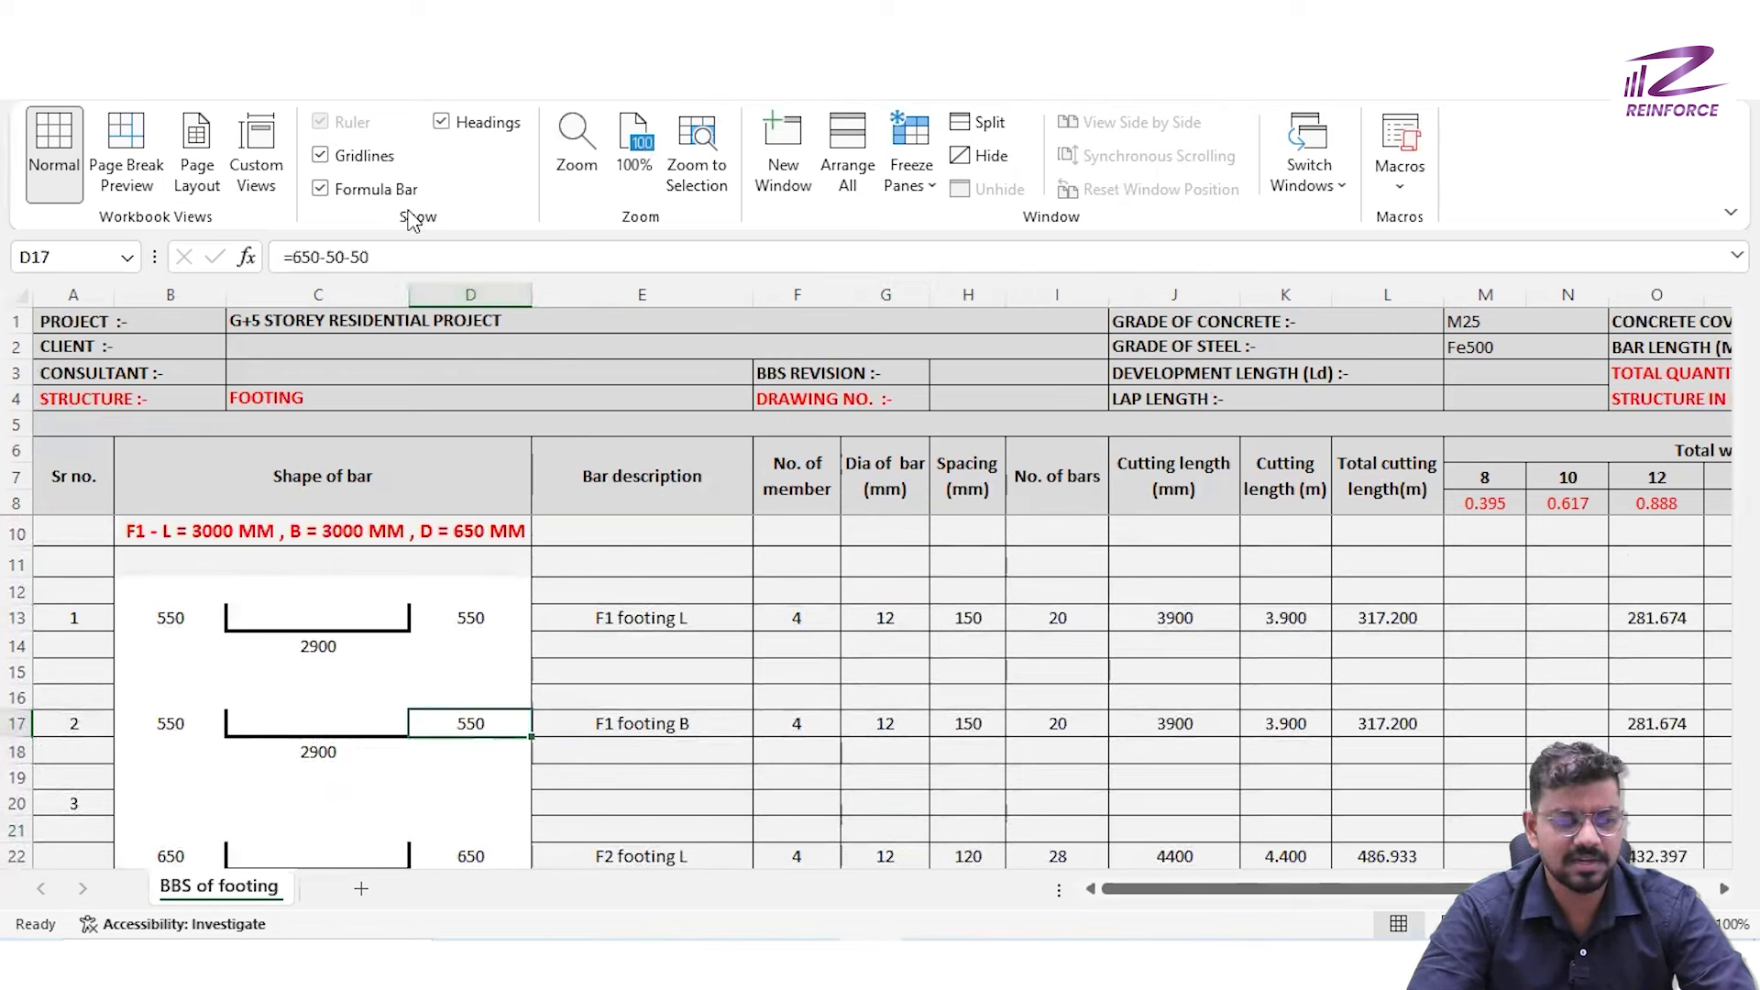
{"action": "left_click", "coordinate": [381, 246]}
{"action": "type", "text": "-12"}
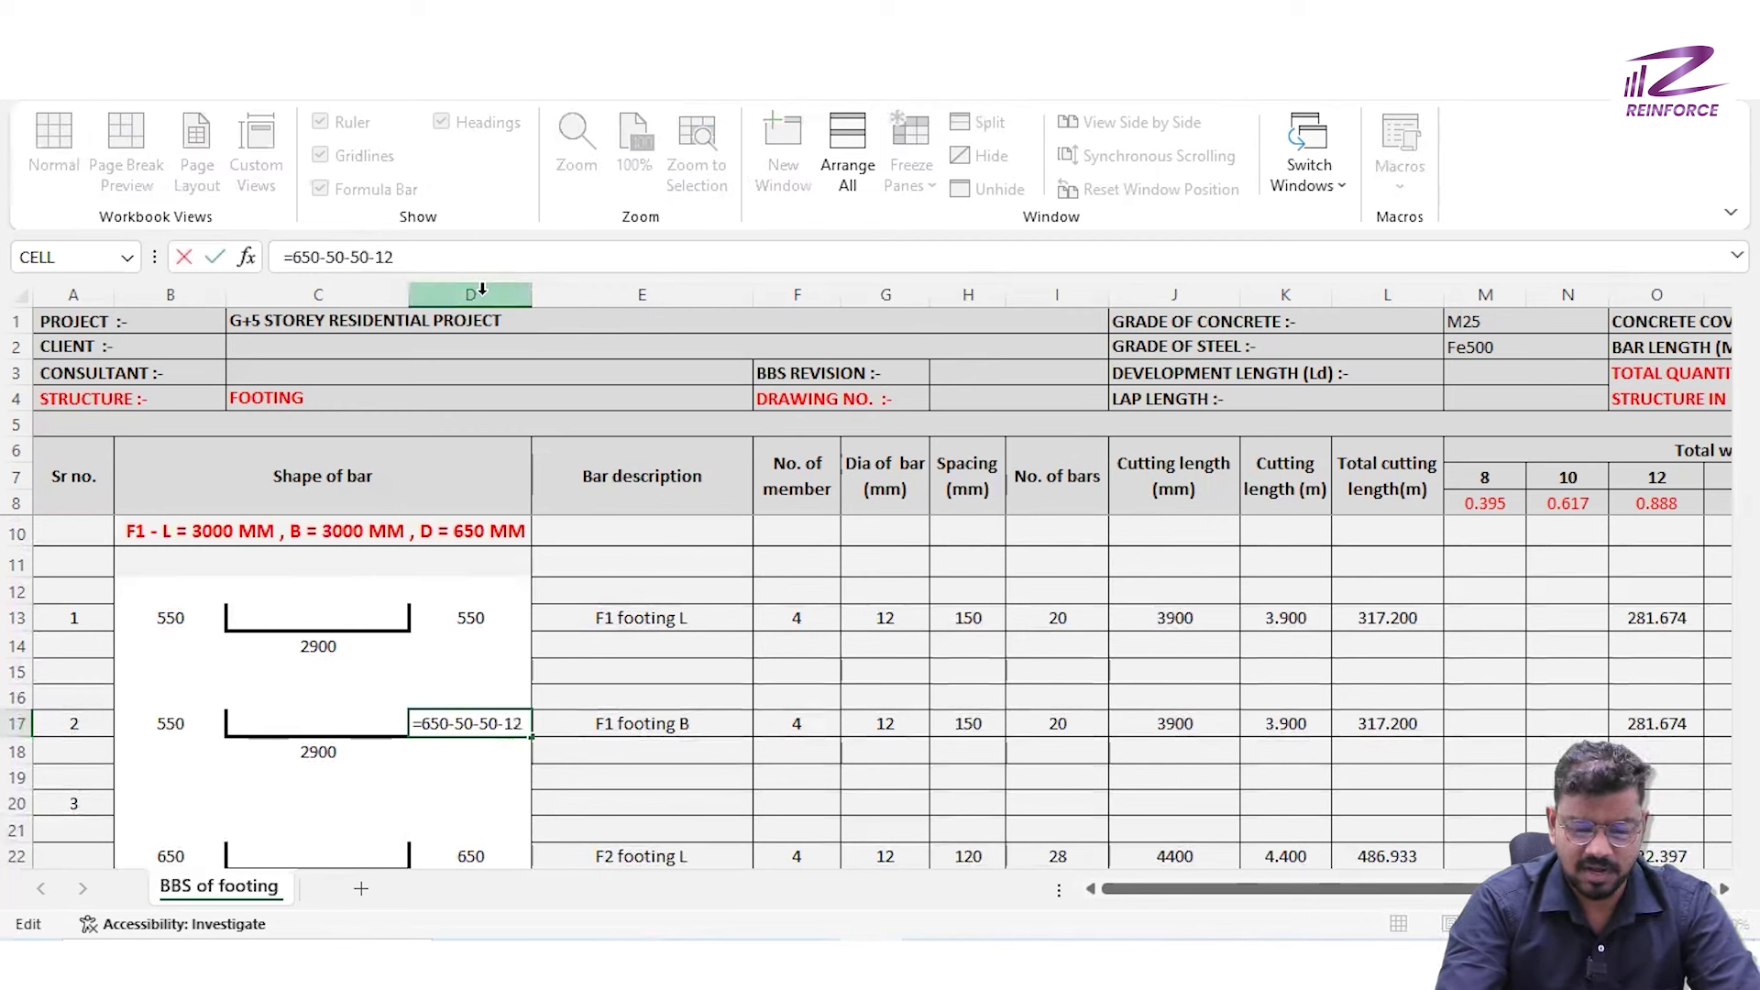
{"action": "type", "text": "-12"}
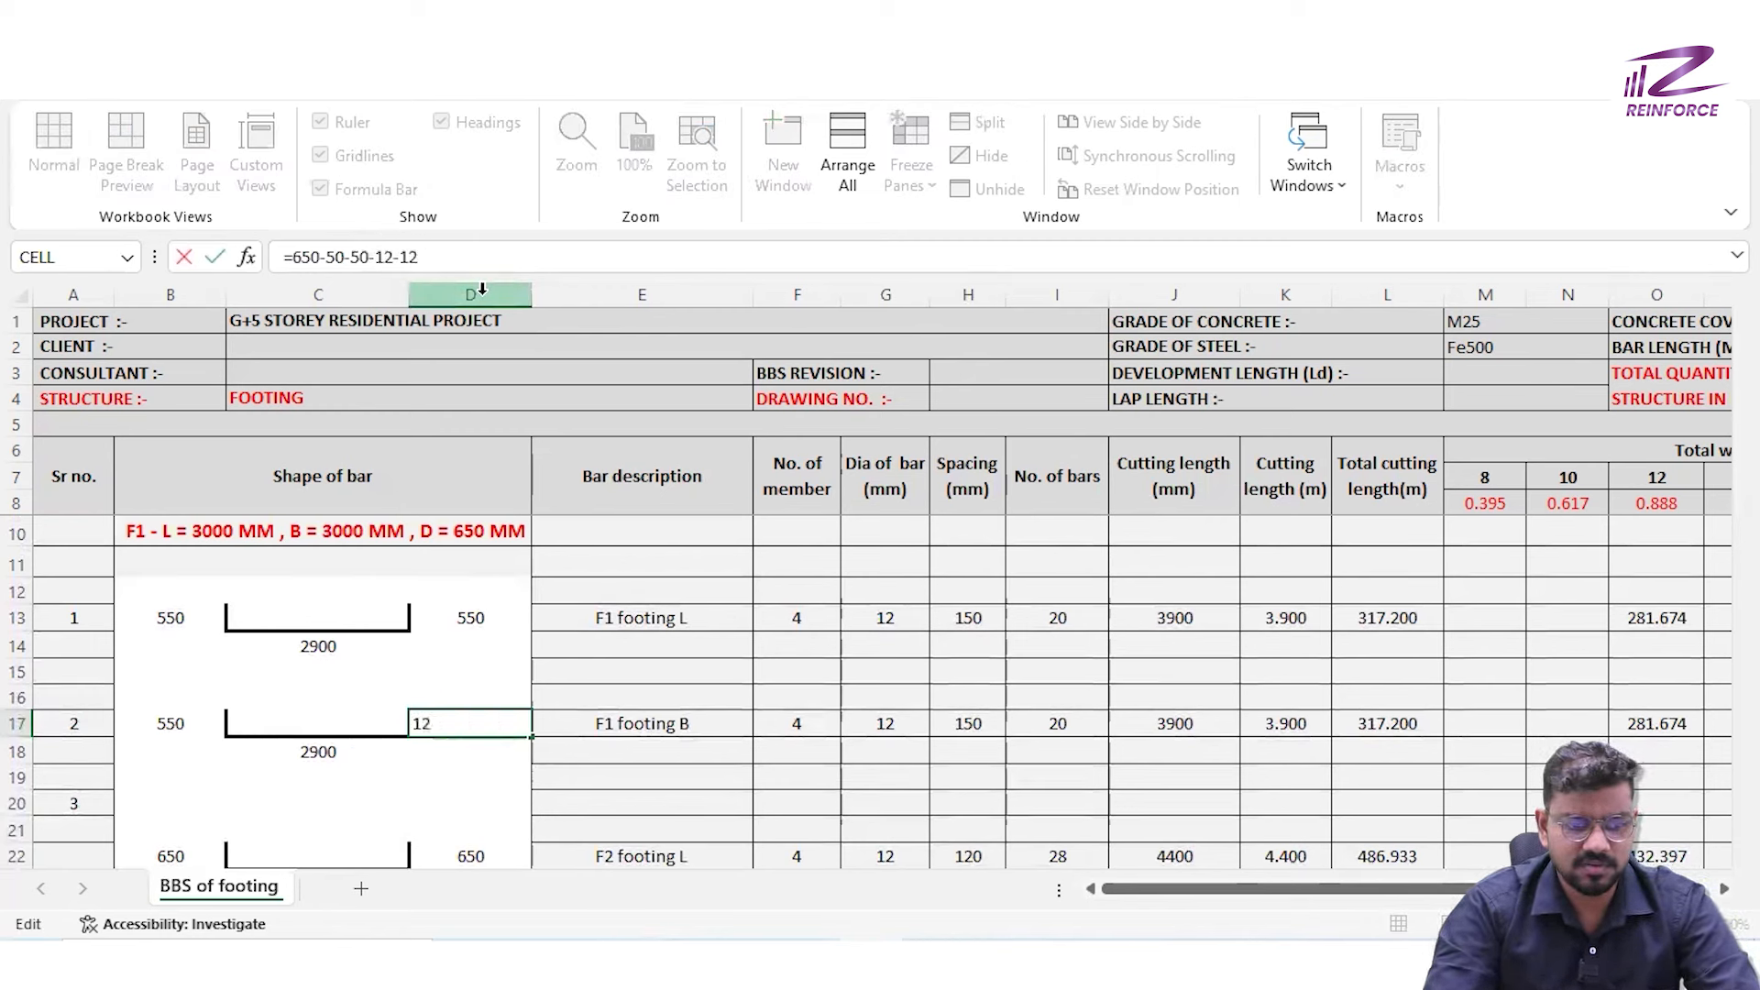
{"action": "key", "text": "Return"}
{"action": "left_click", "coordinate": [179, 720]}
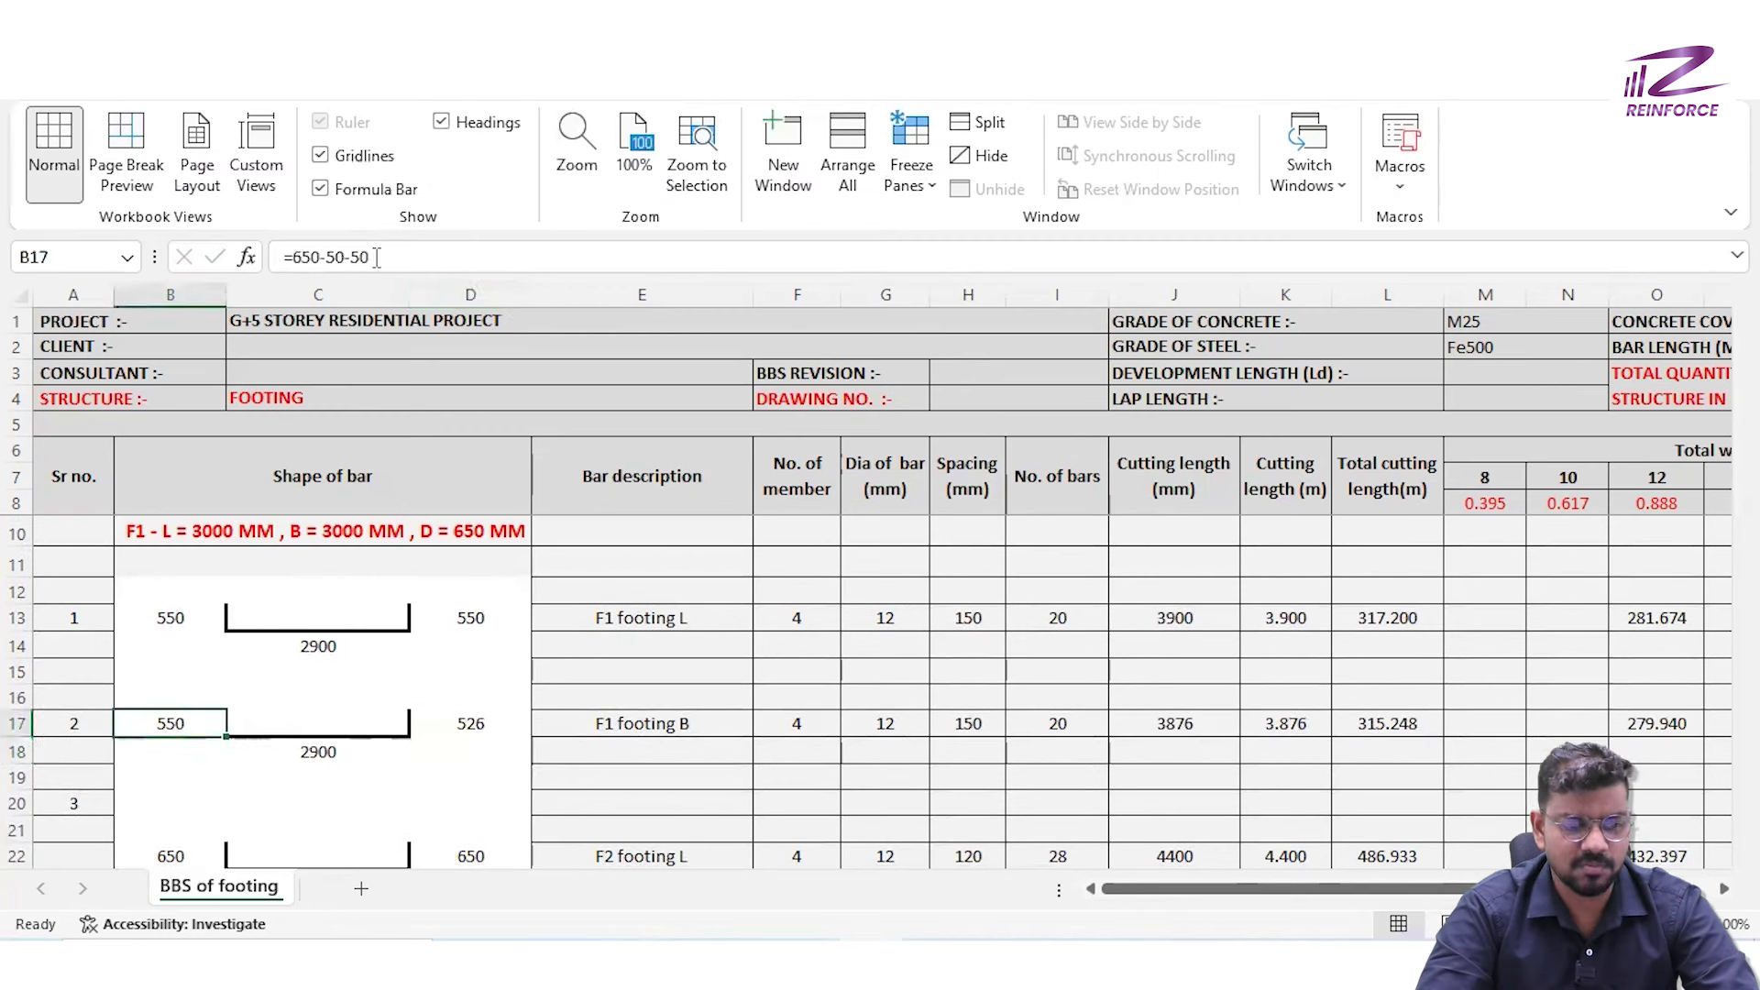
{"action": "left_click", "coordinate": [375, 256]}
{"action": "type", "text": "-12-12"}
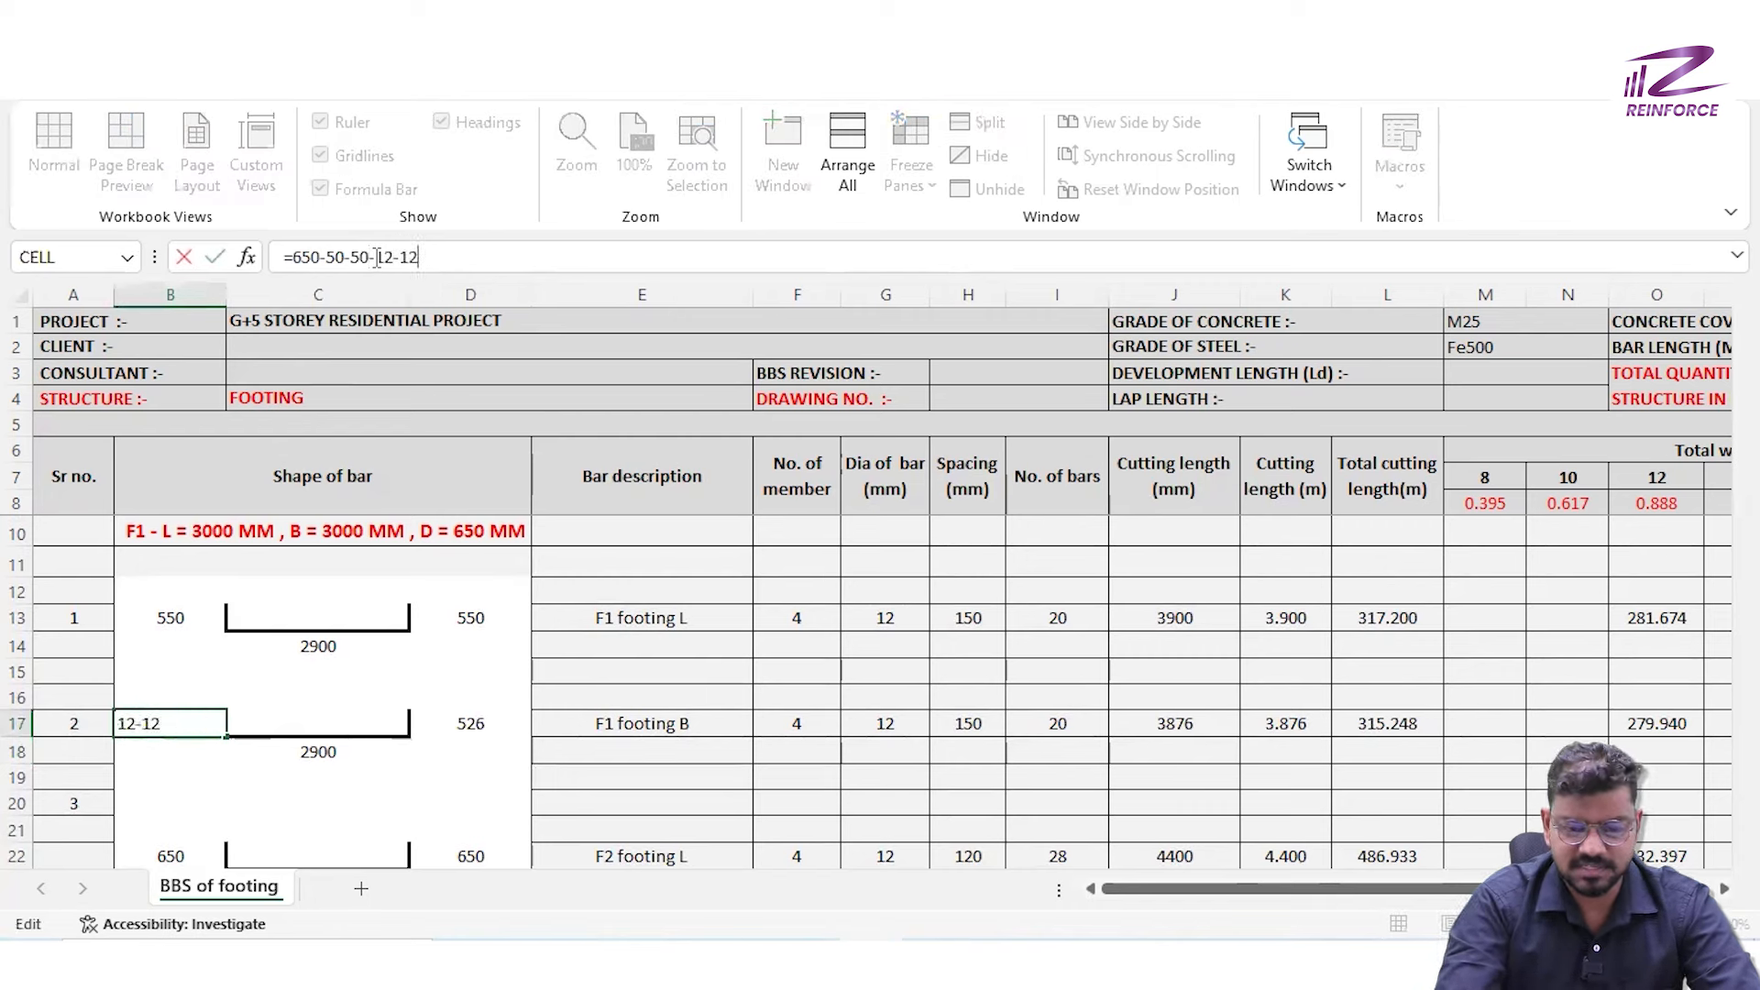
{"action": "key", "text": "Return"}
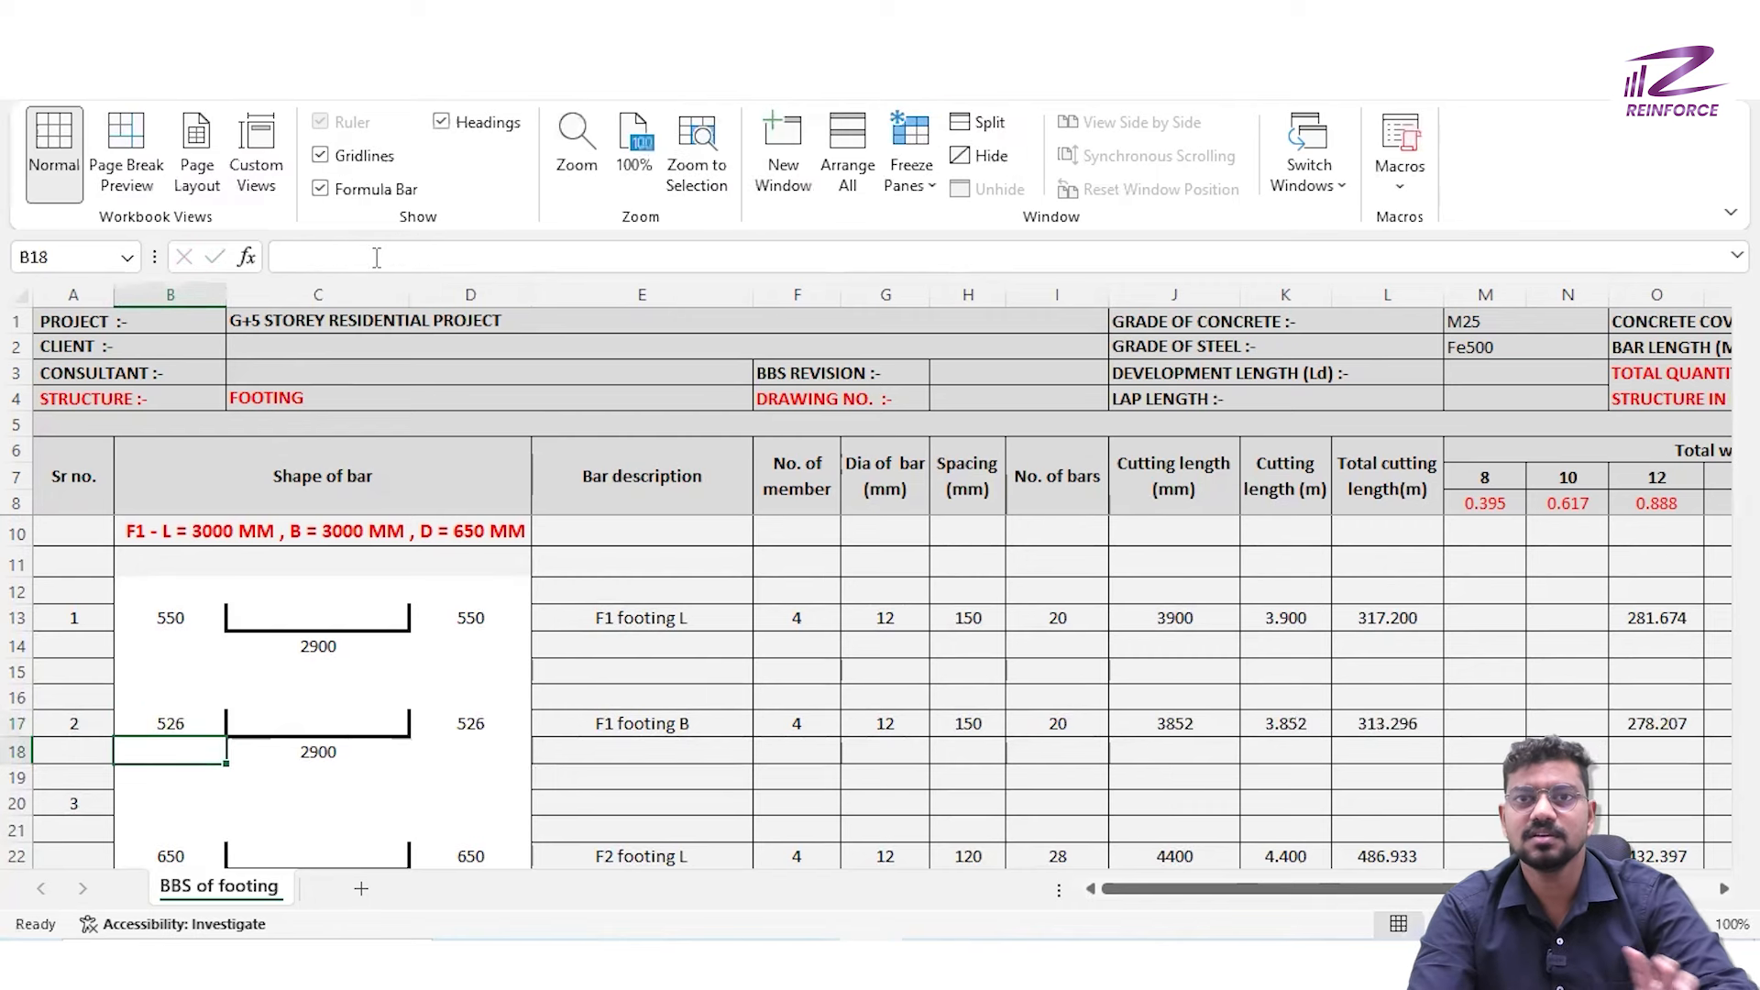
Review the F1 and F2 bar rows and inspect the leg height formula in D17
{"action": "scroll", "coordinate": [1334, 695], "scroll_direction": "down", "scroll_amount": 2}
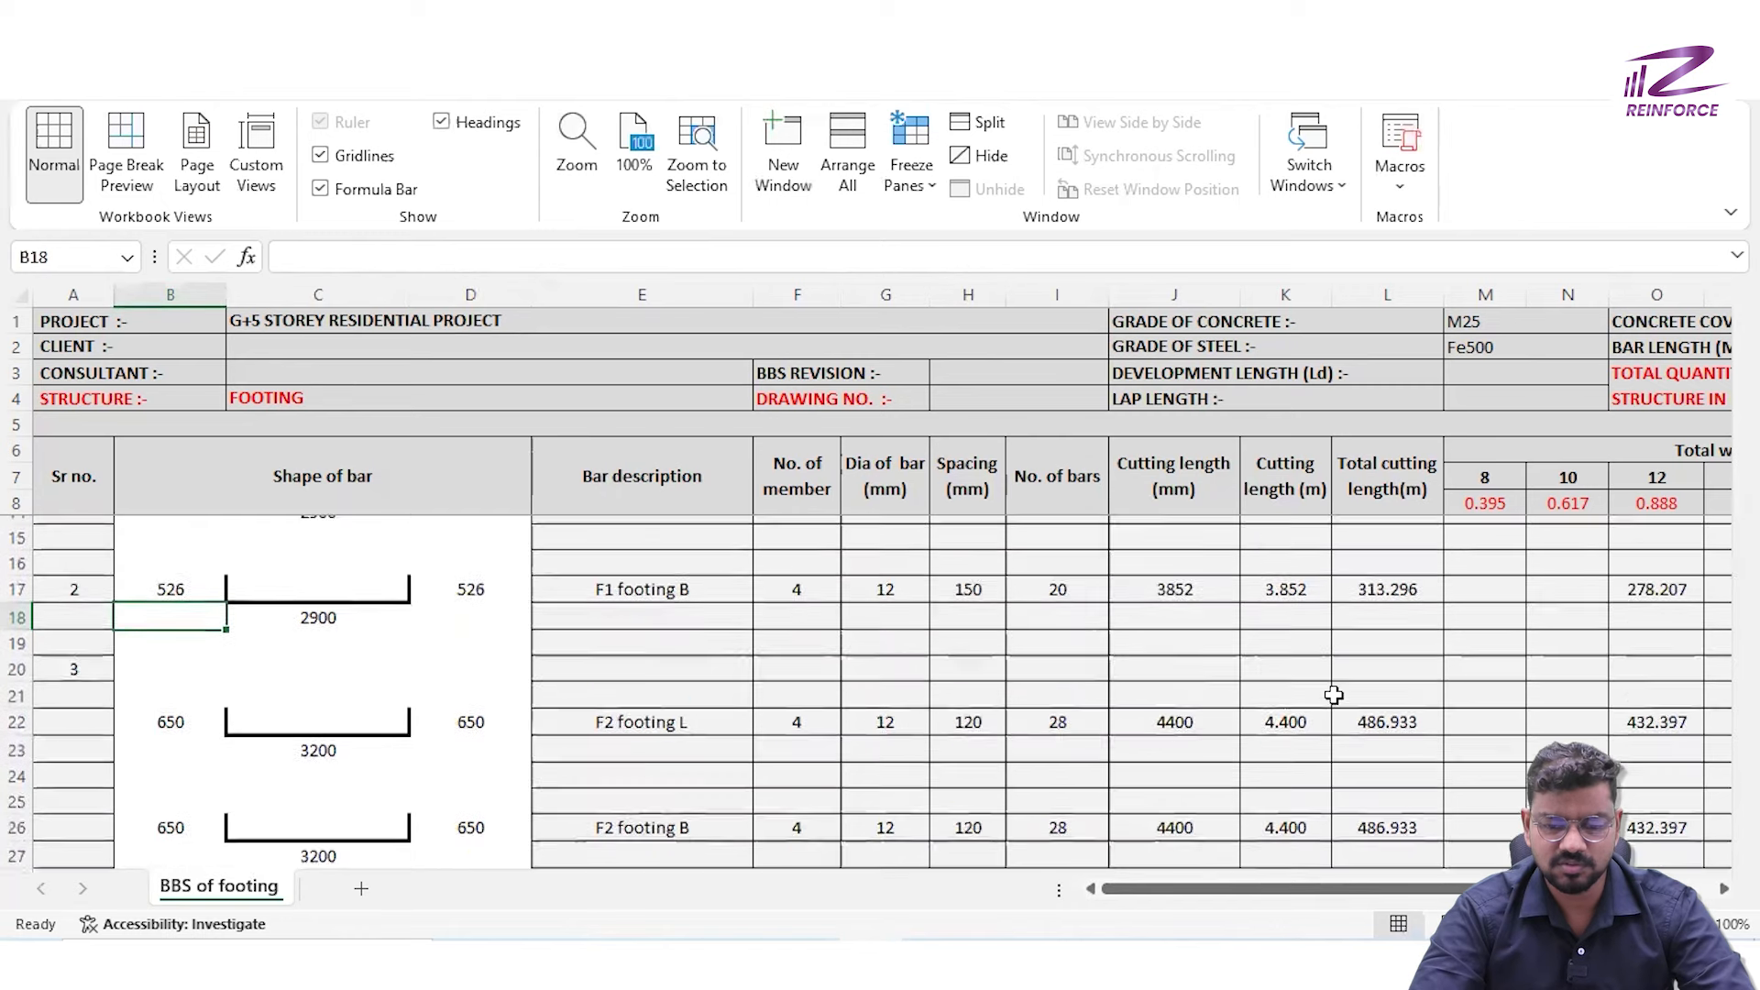
{"action": "scroll", "coordinate": [1334, 695], "scroll_direction": "up", "scroll_amount": 3}
{"action": "scroll", "coordinate": [1334, 695], "scroll_direction": "down", "scroll_amount": 2}
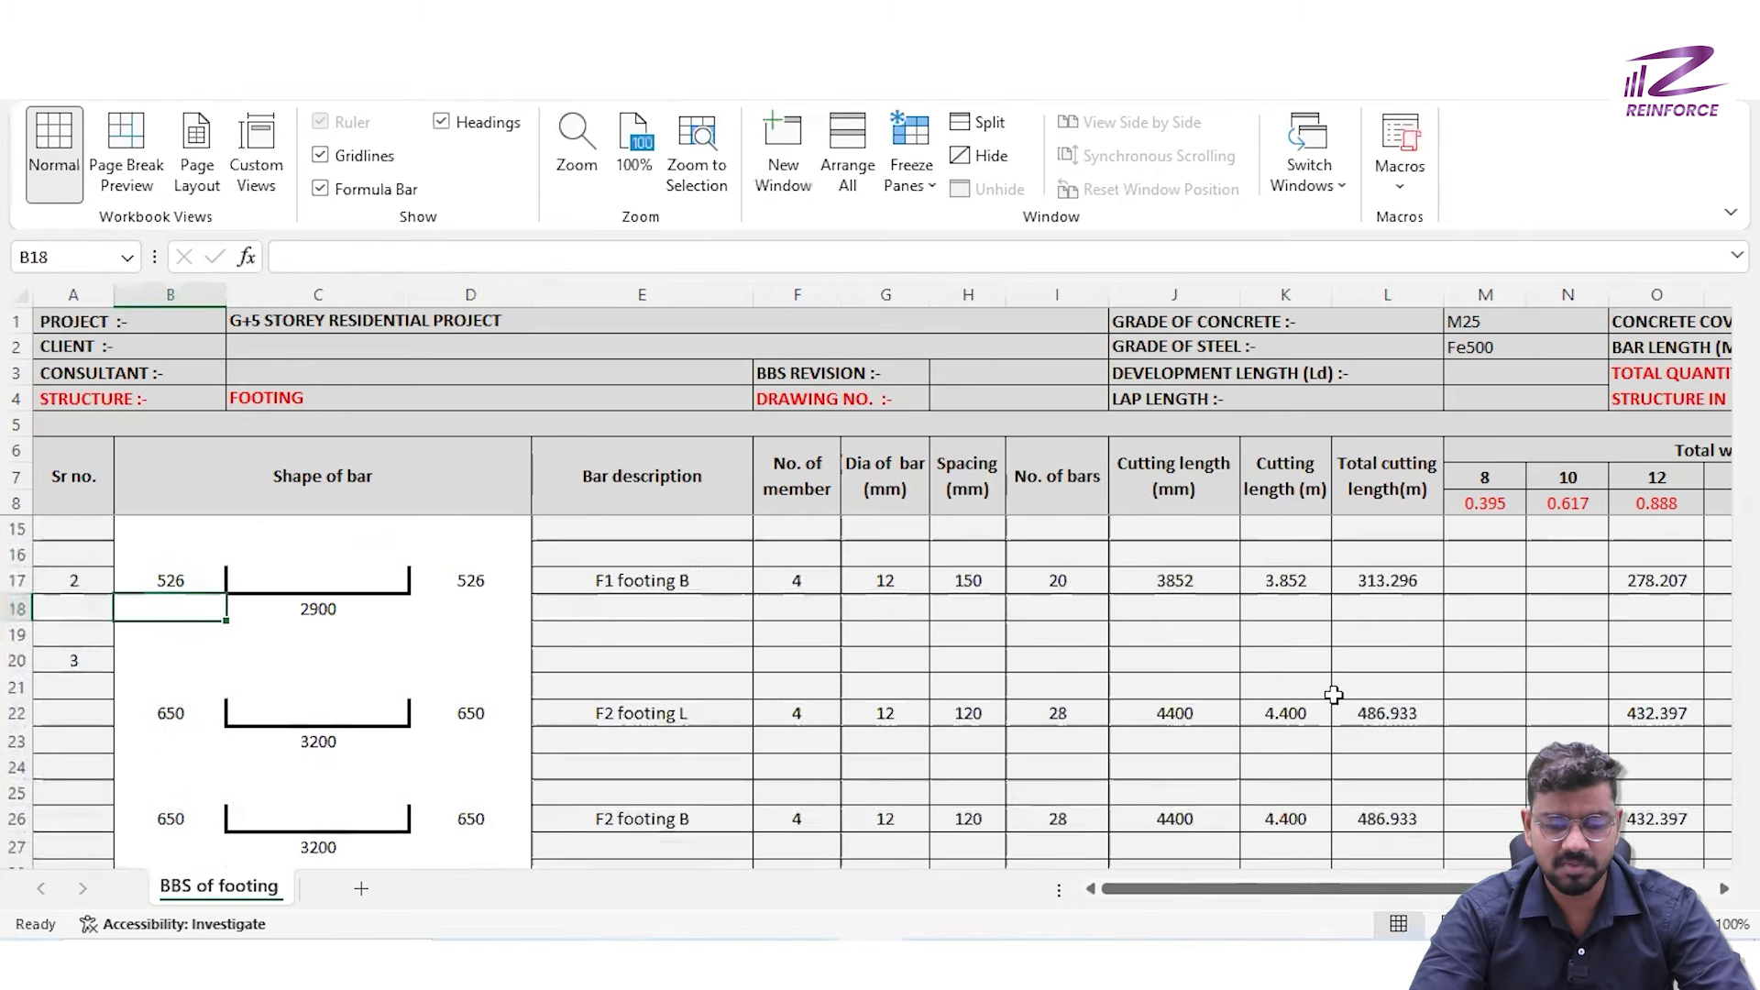
{"action": "scroll", "coordinate": [1228, 677], "scroll_direction": "up", "scroll_amount": 2}
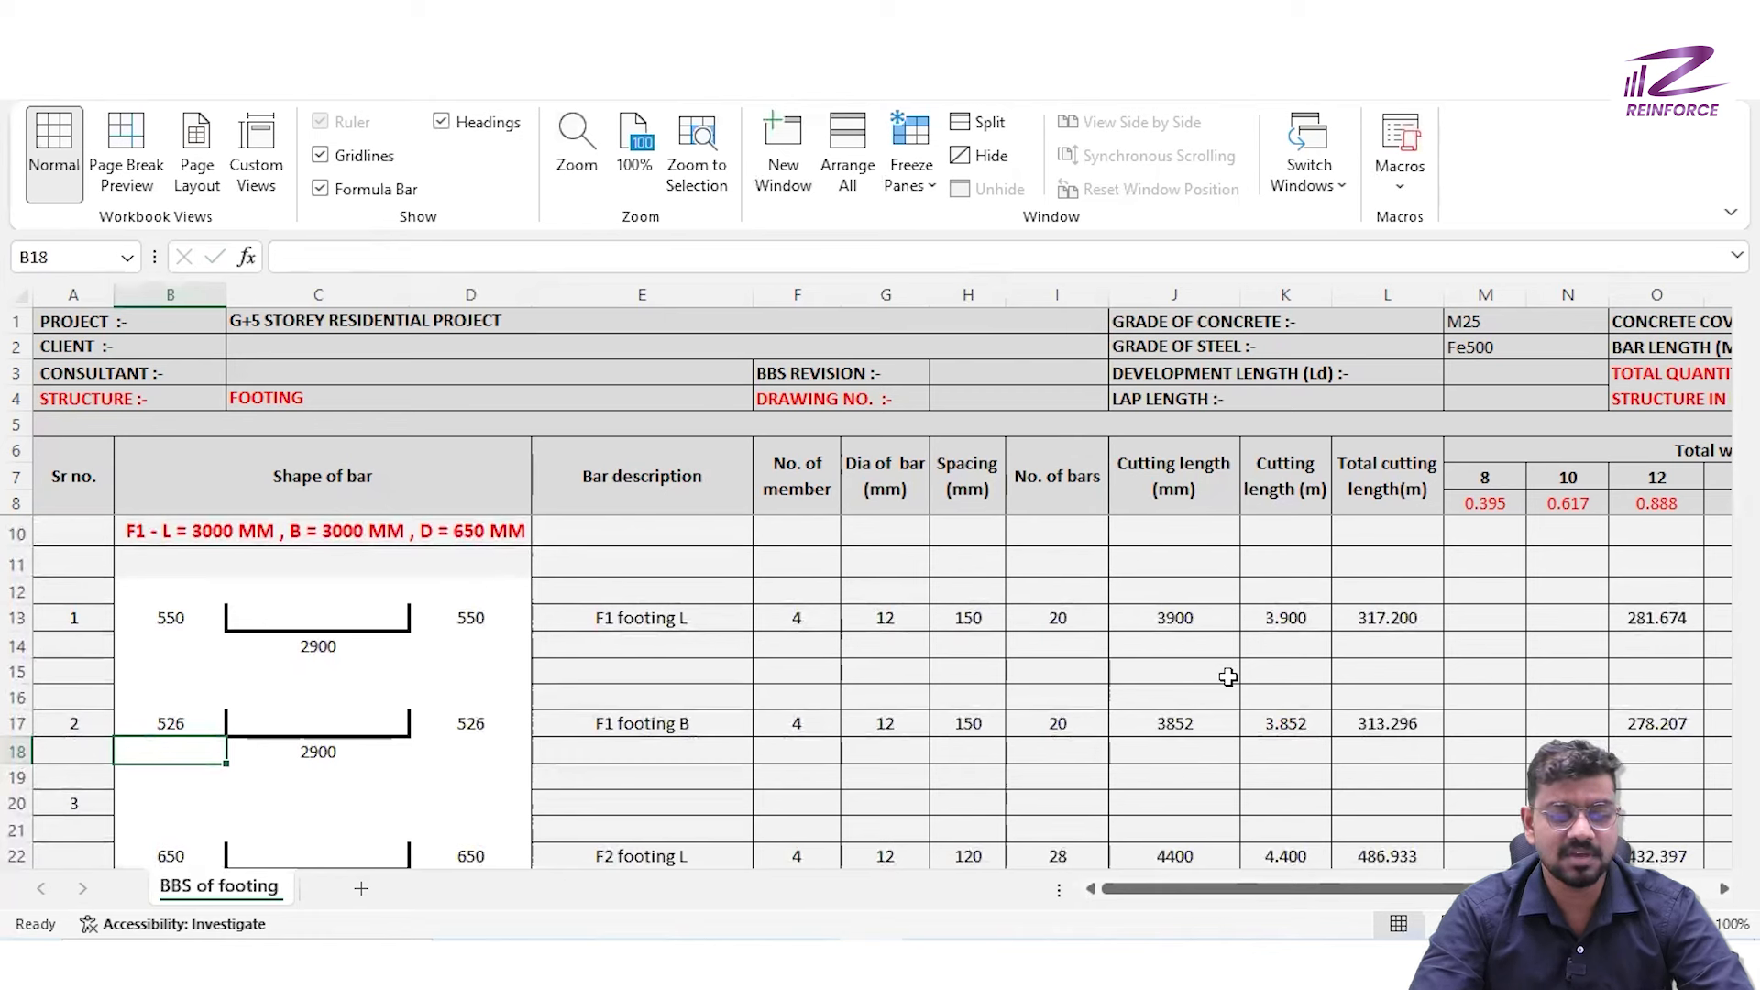
{"action": "left_click", "coordinate": [477, 726]}
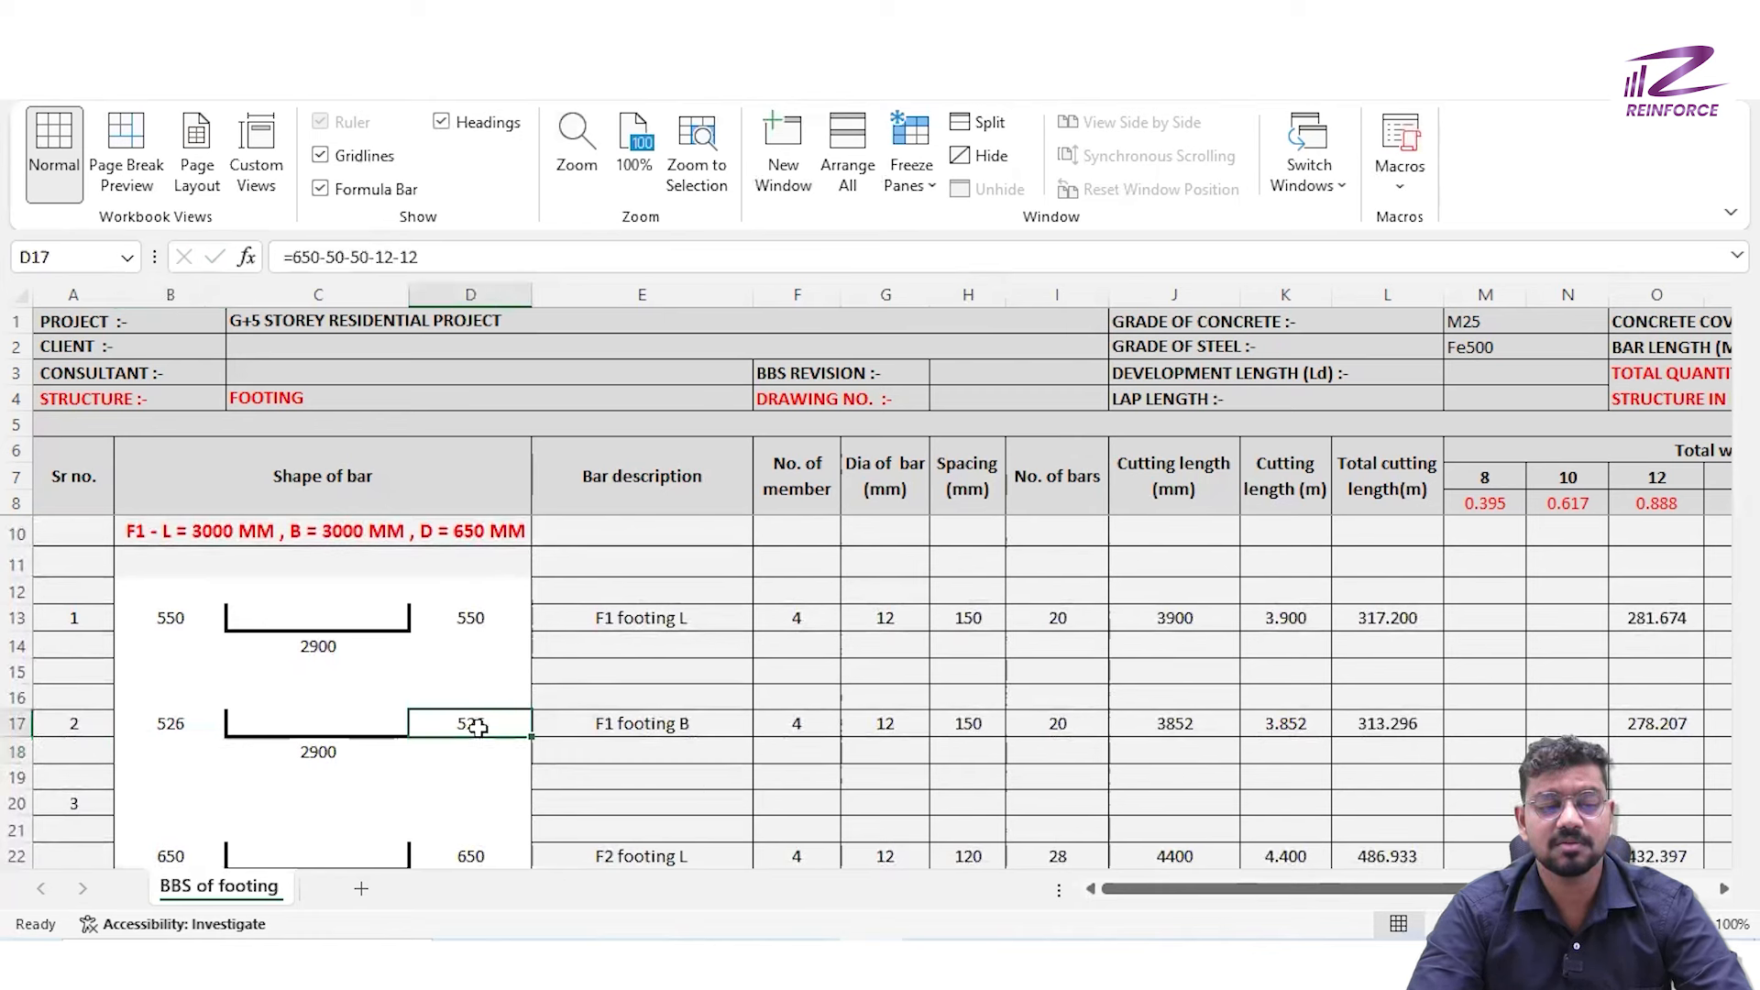